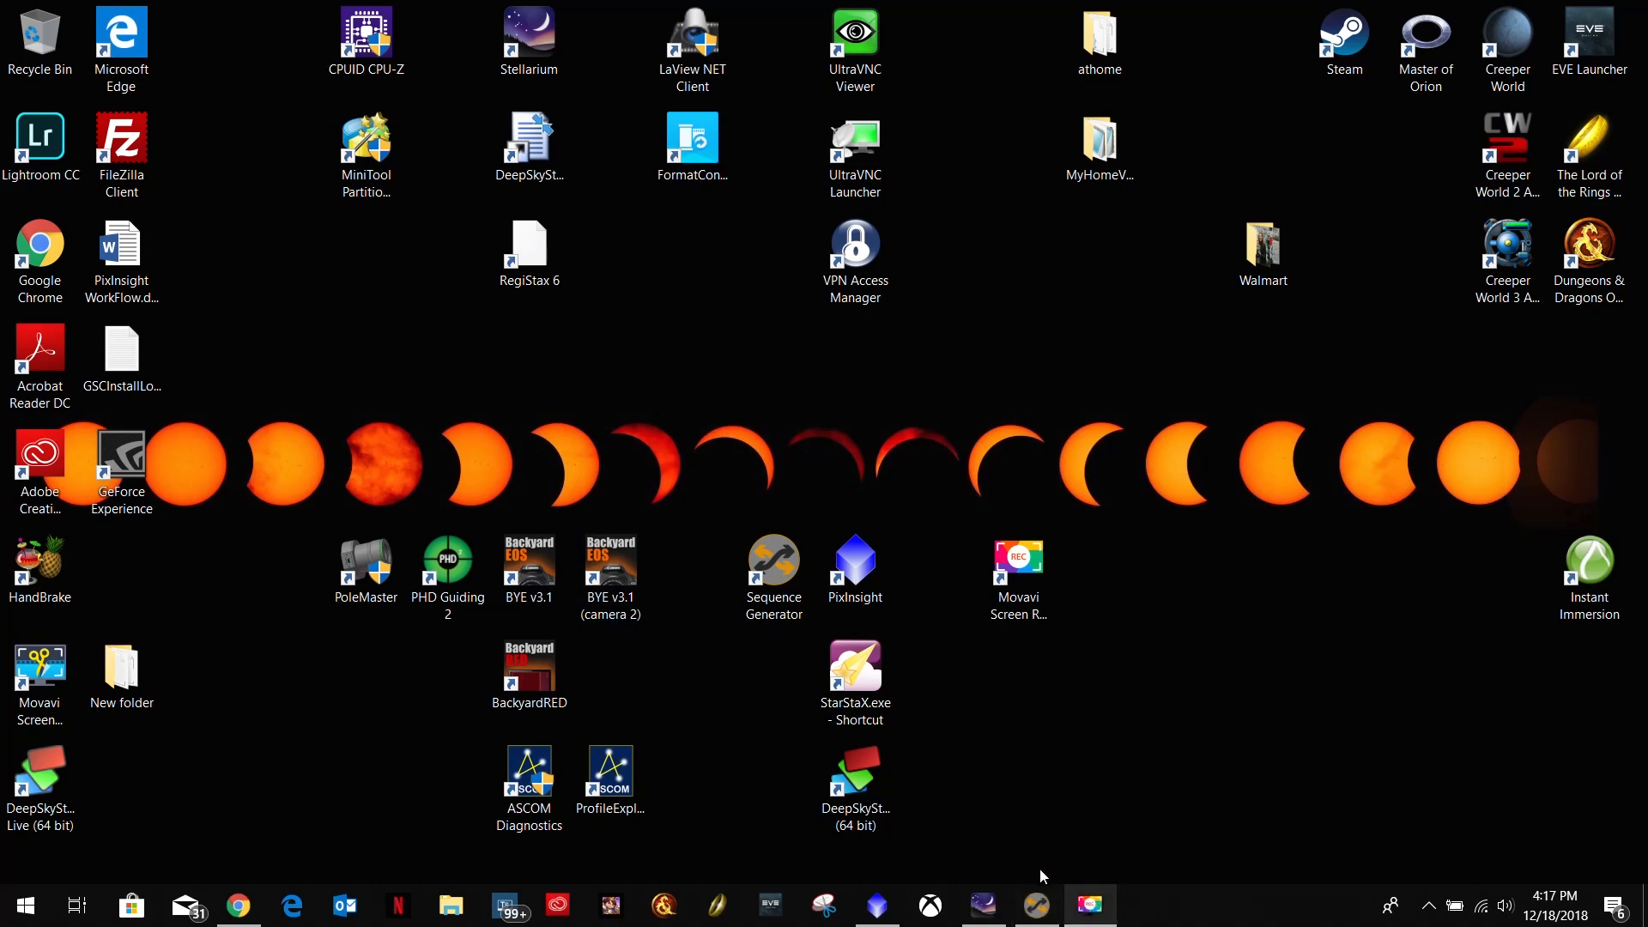
View the two M81 light frames in PixInsight and exit the program, discarding the unsaved images.
left_click(876, 905)
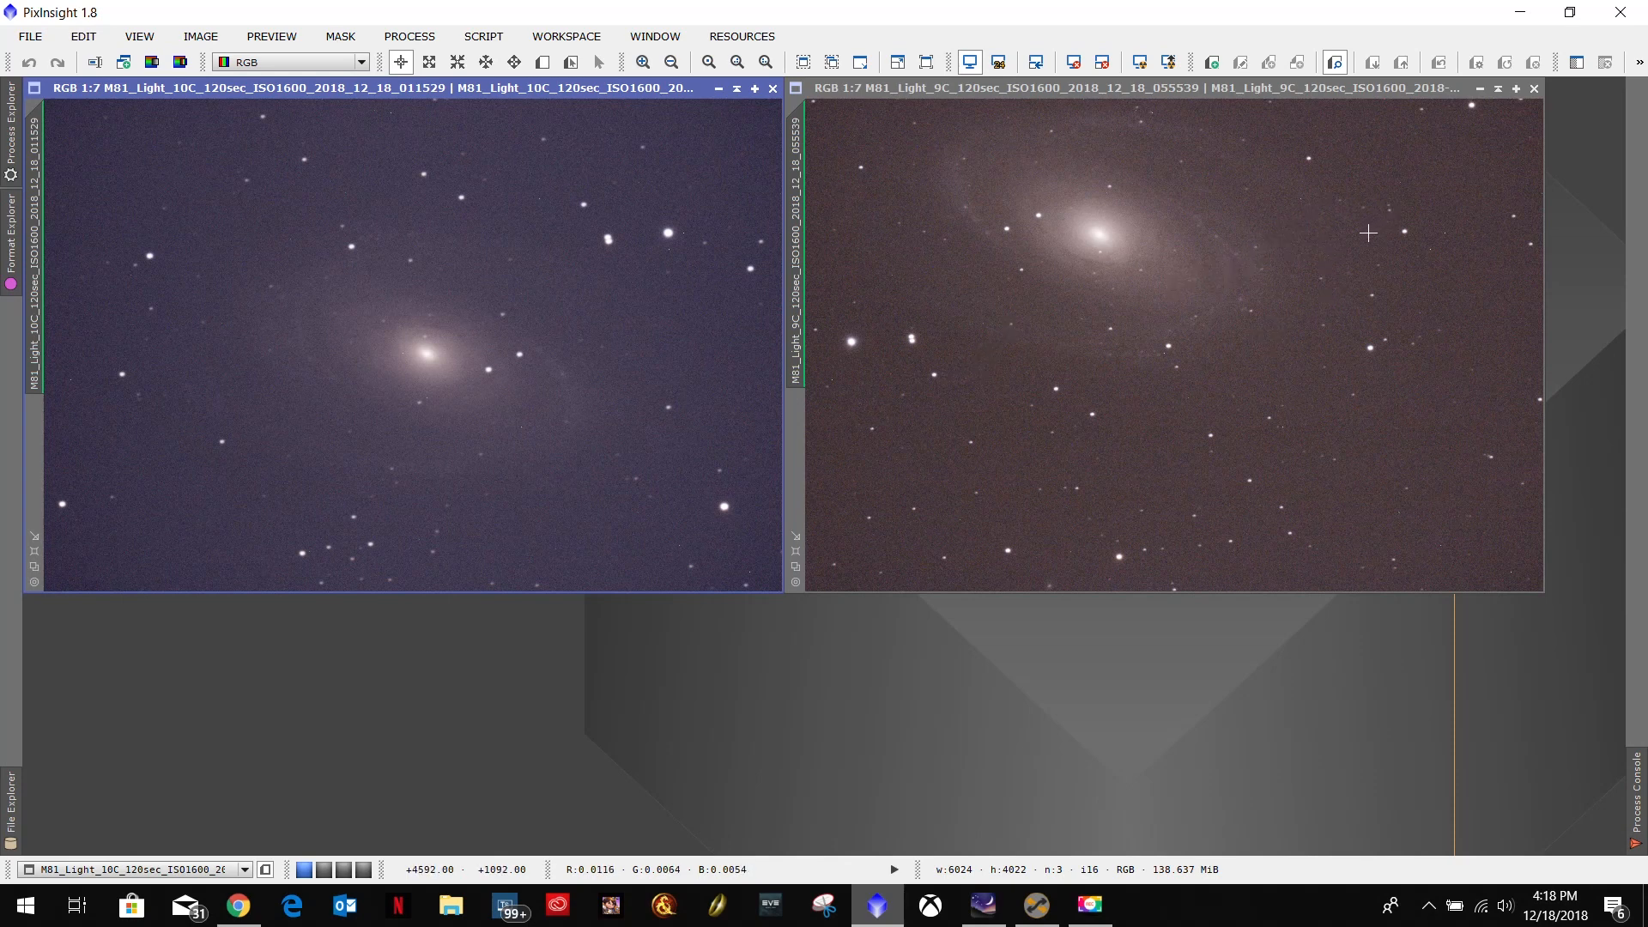
left_click(1619, 18)
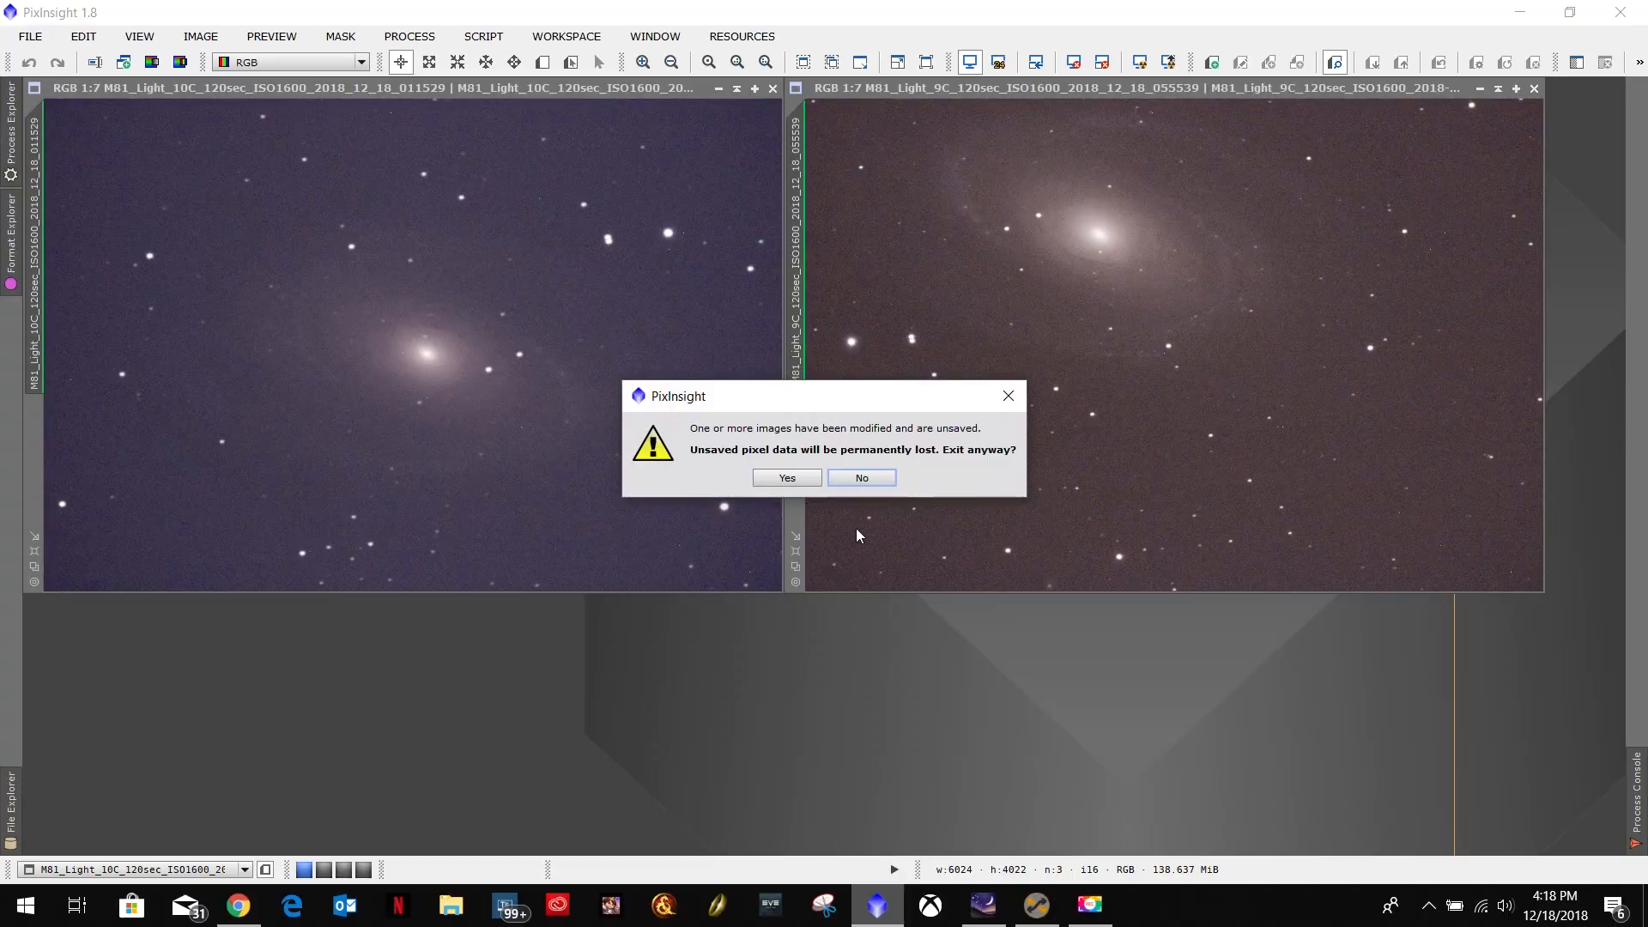
left_click(788, 478)
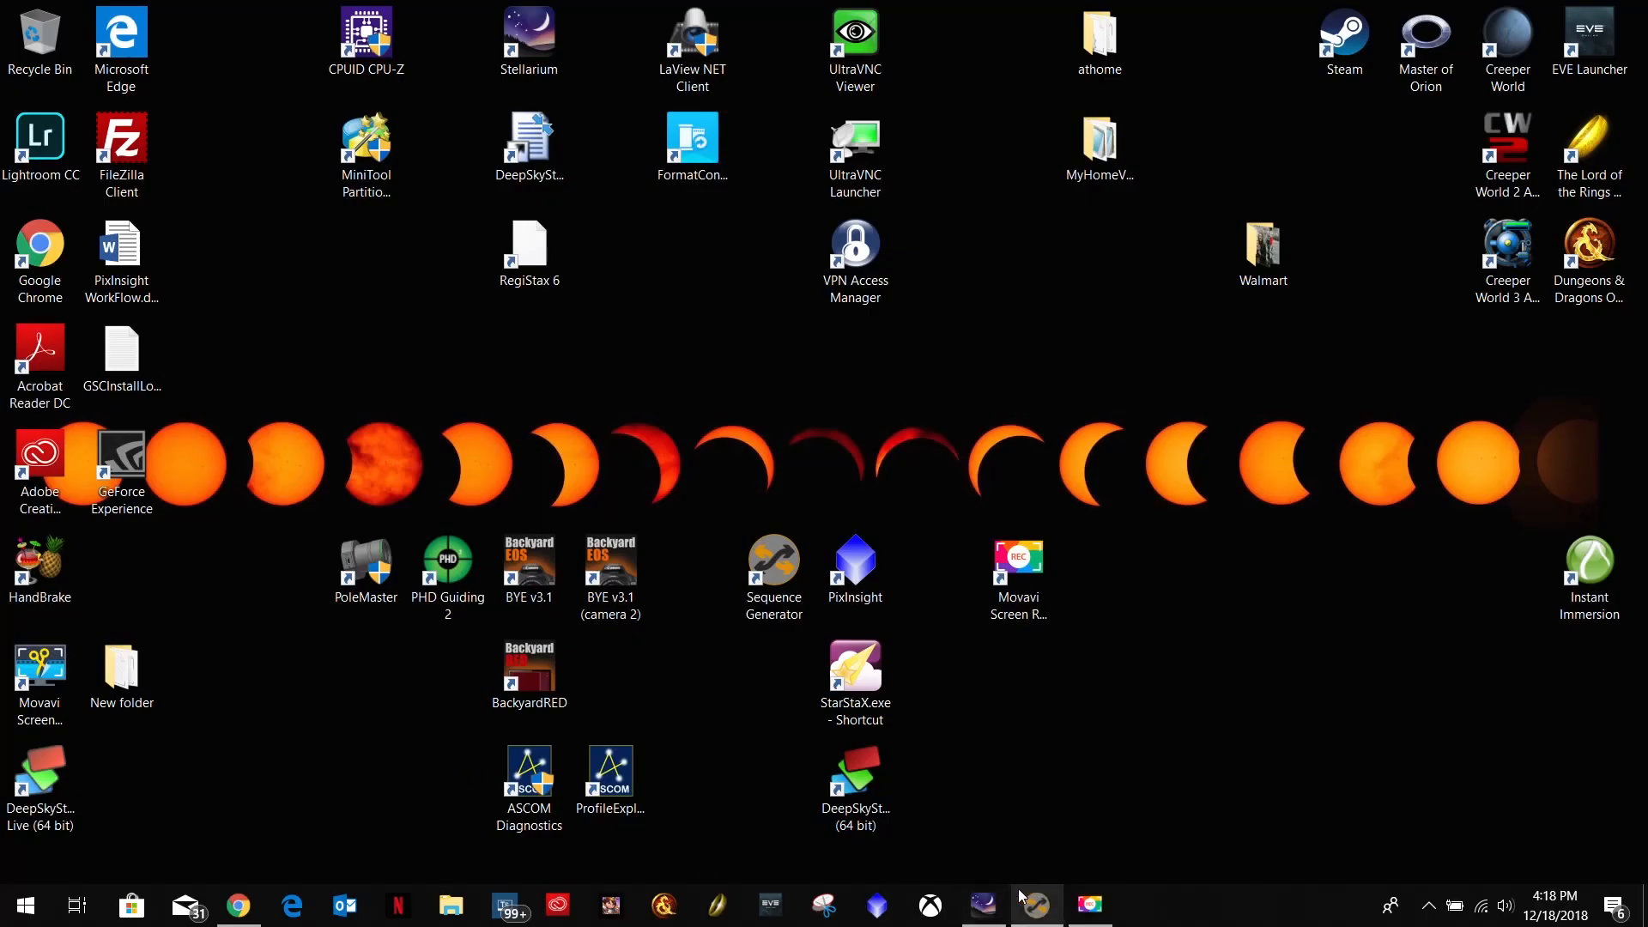
In Chrome, open the bookmarked Canon T6i Review specifications page and, in a new tab, the Image Scale and Field of View Calculator.
left_click(231, 908)
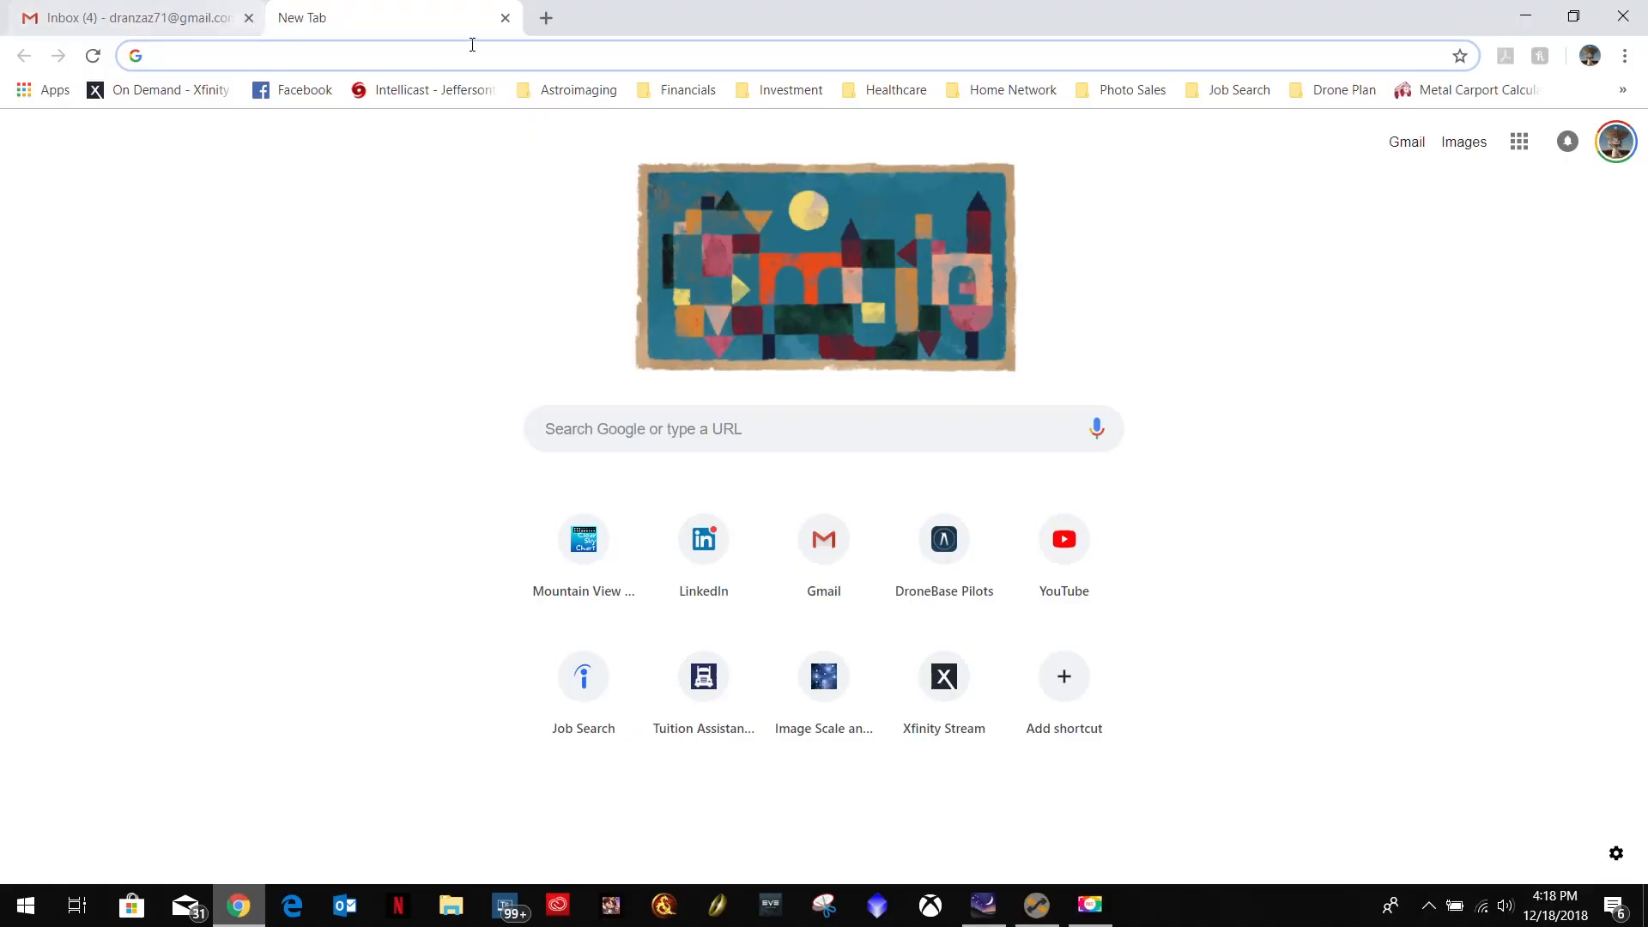
left_click(562, 91)
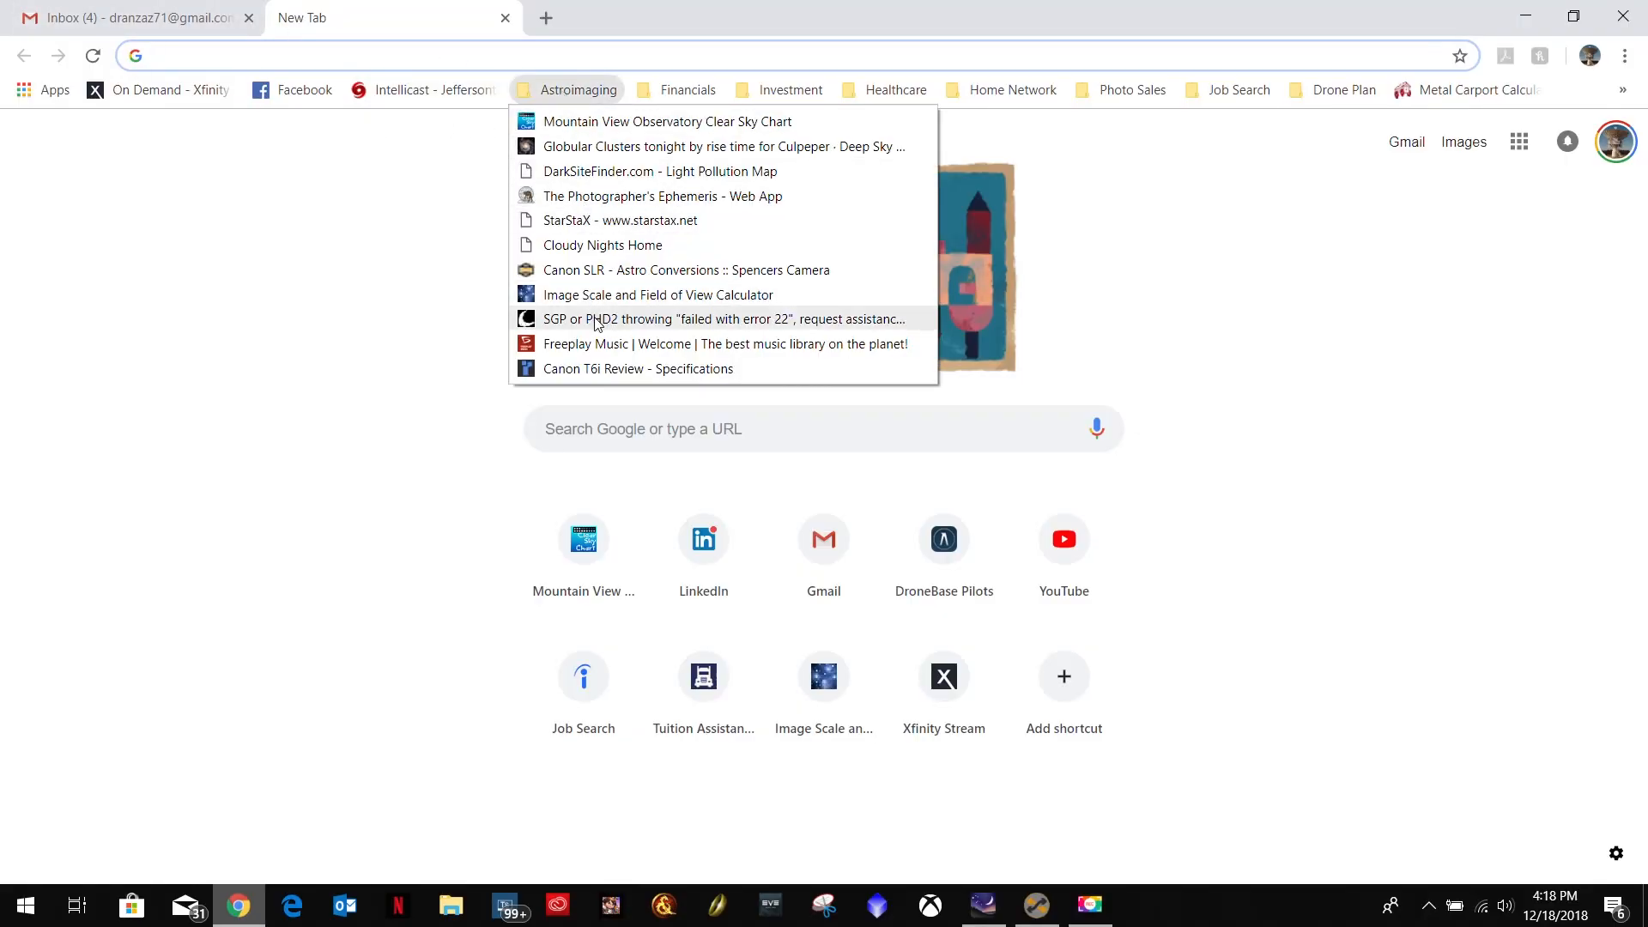
left_click(607, 370)
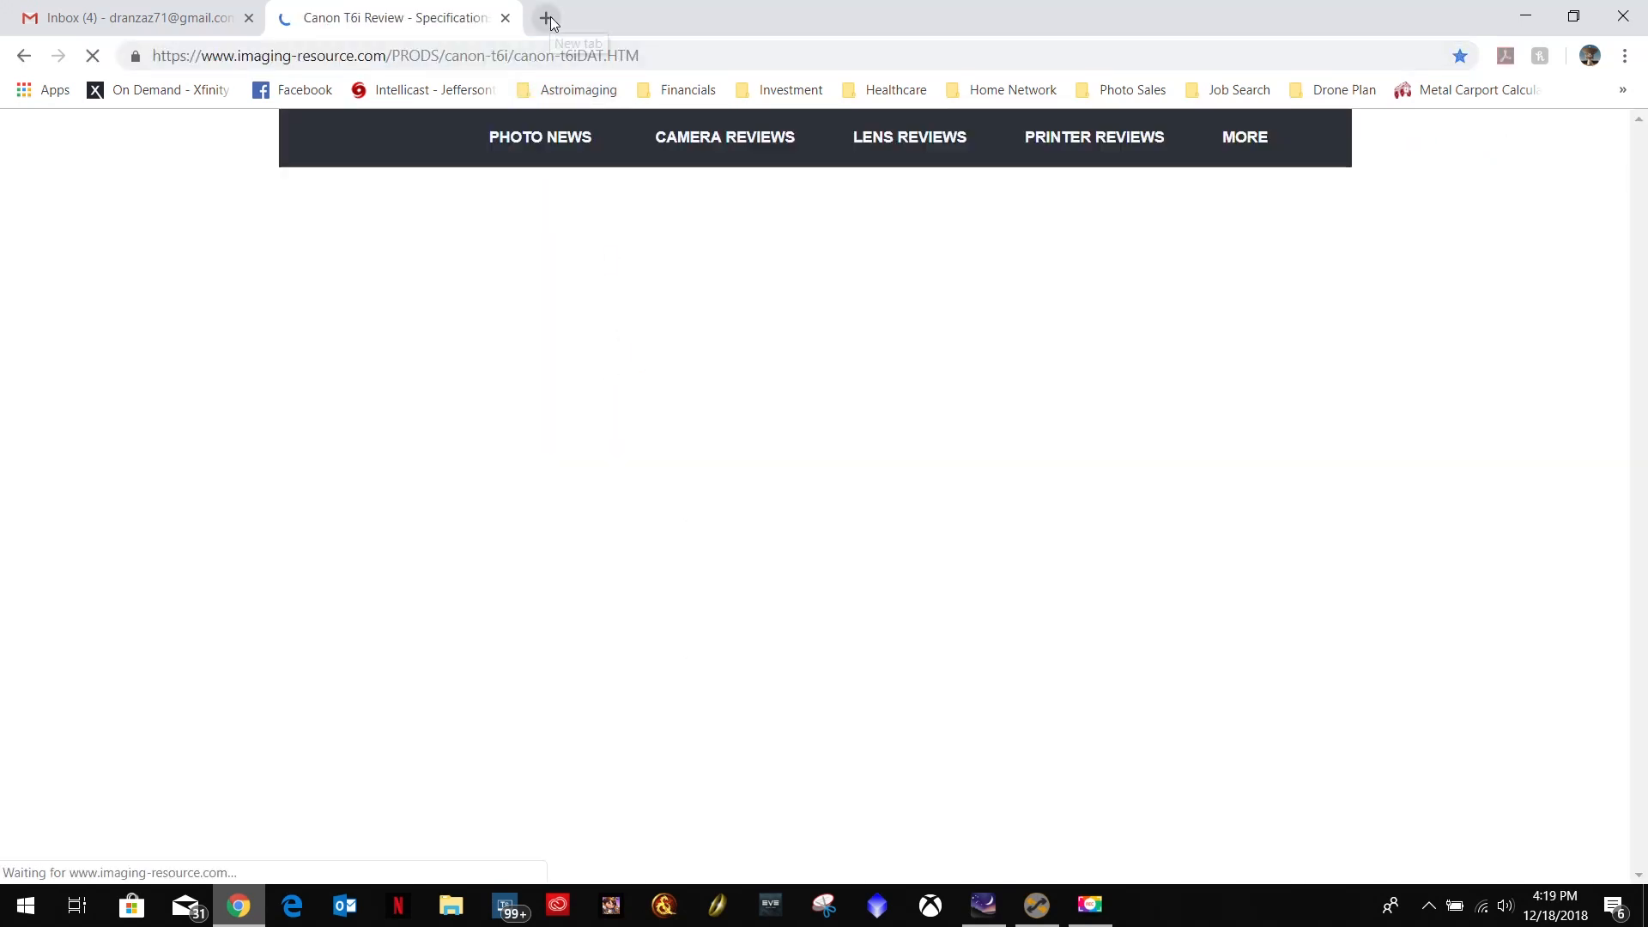
left_click(549, 17)
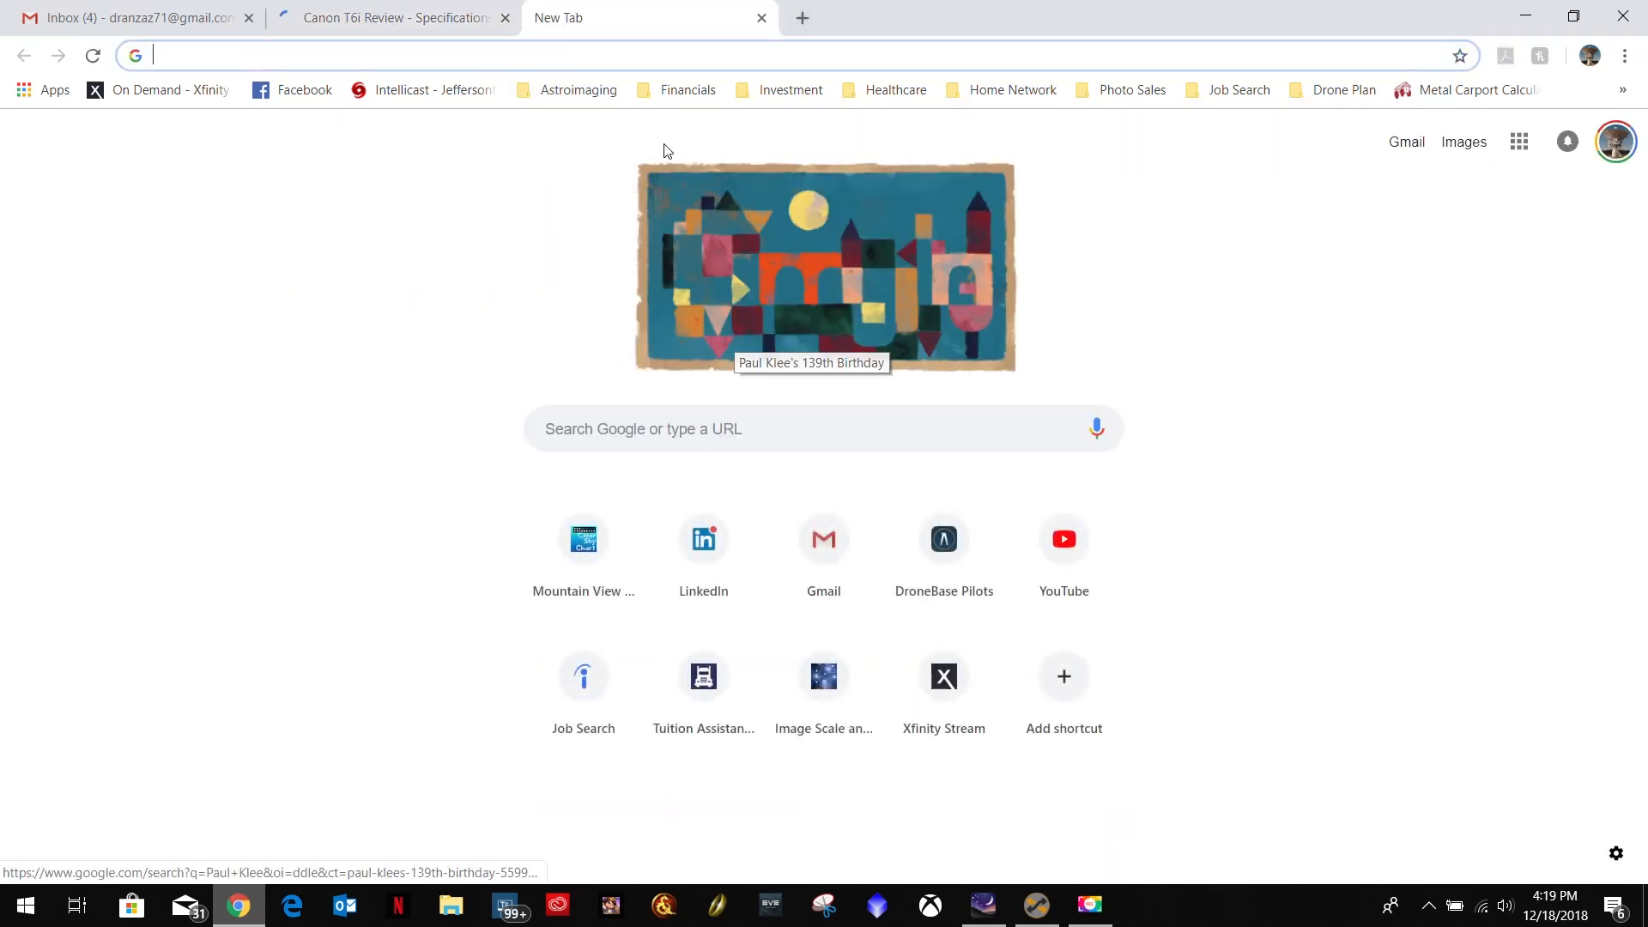
left_click(573, 90)
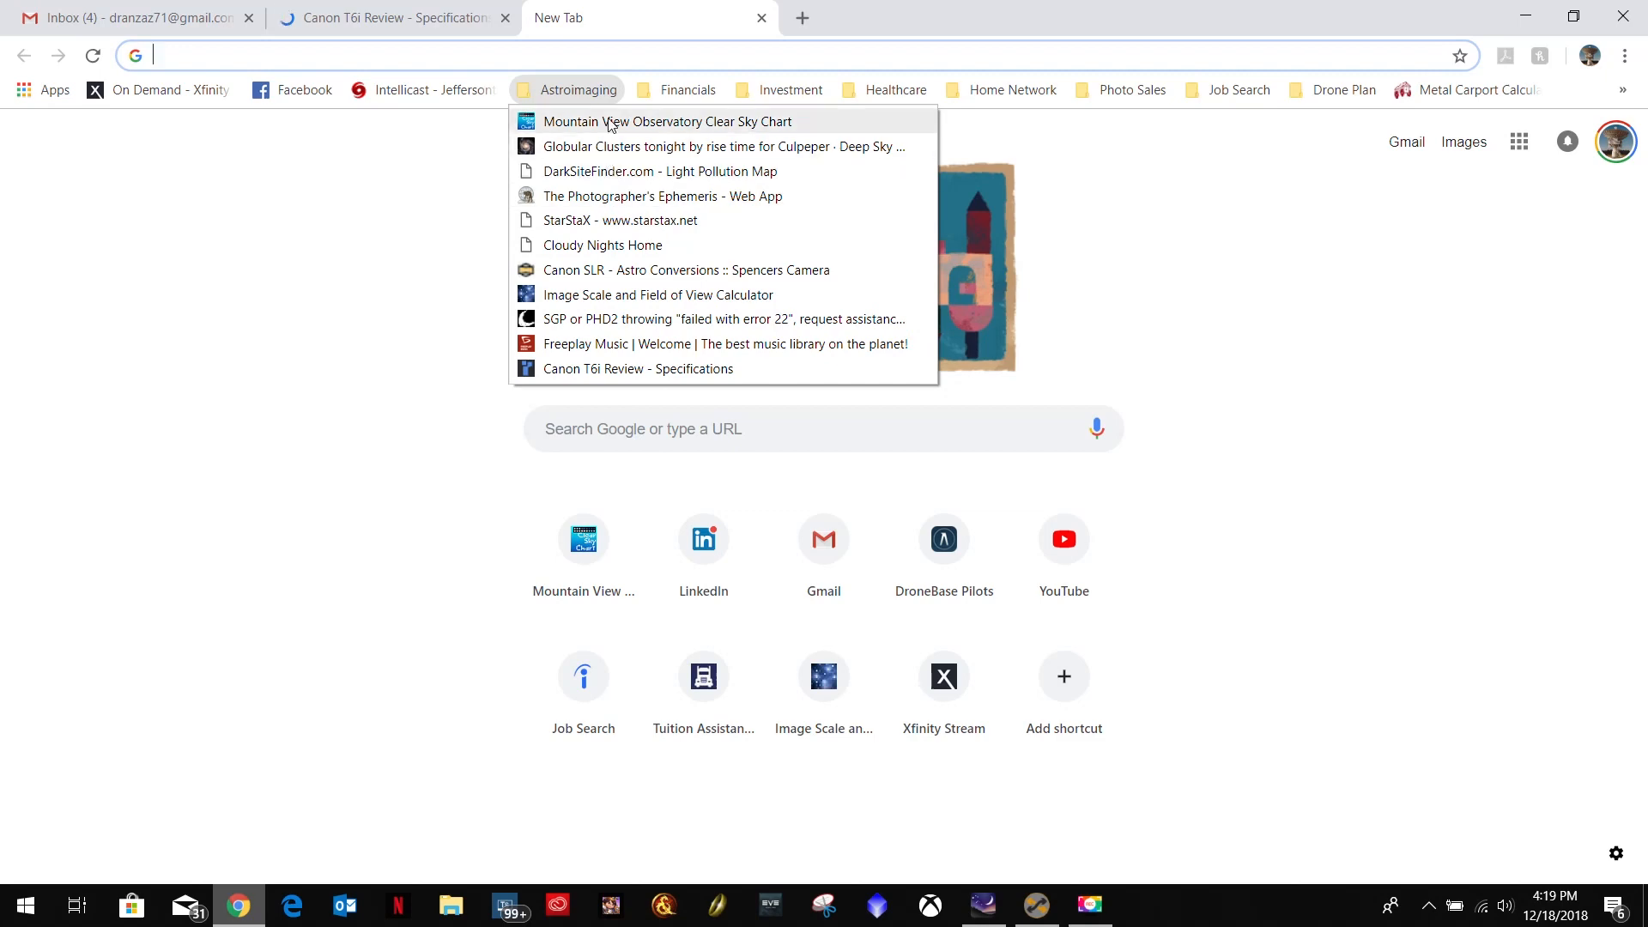
left_click(682, 298)
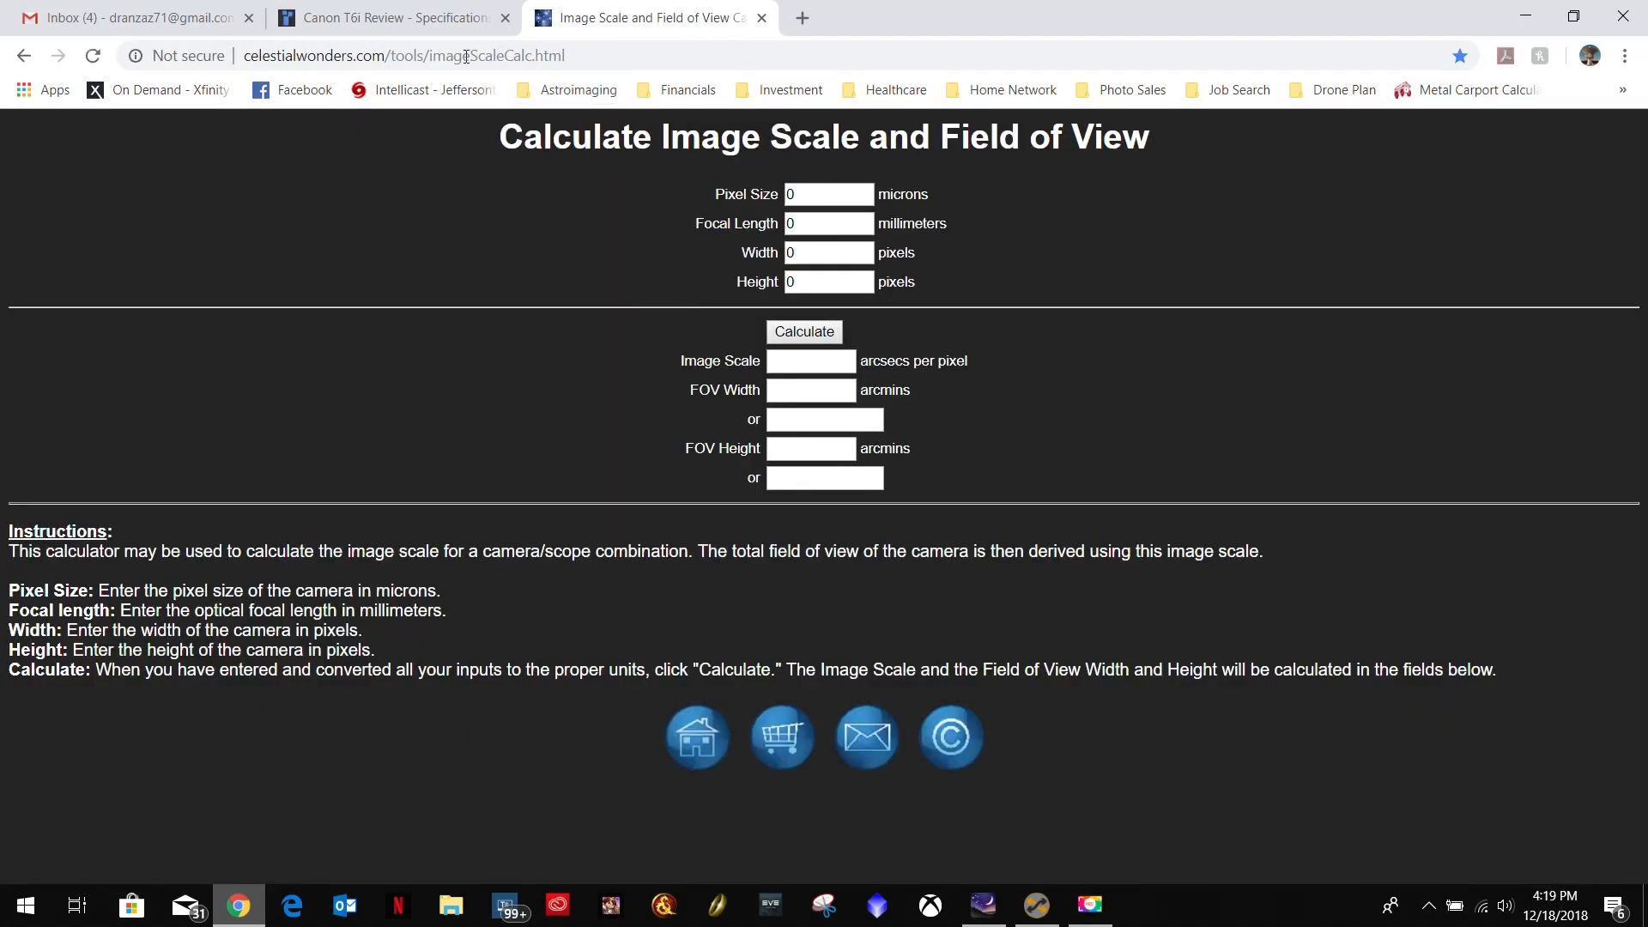
Look up the approximate pixel pitch in the image sensor section of the Canon T6i specifications.
left_click(395, 17)
scroll(146, 417, "down", 3)
scroll(146, 416, "down", 3)
scroll(176, 427, "down", 1)
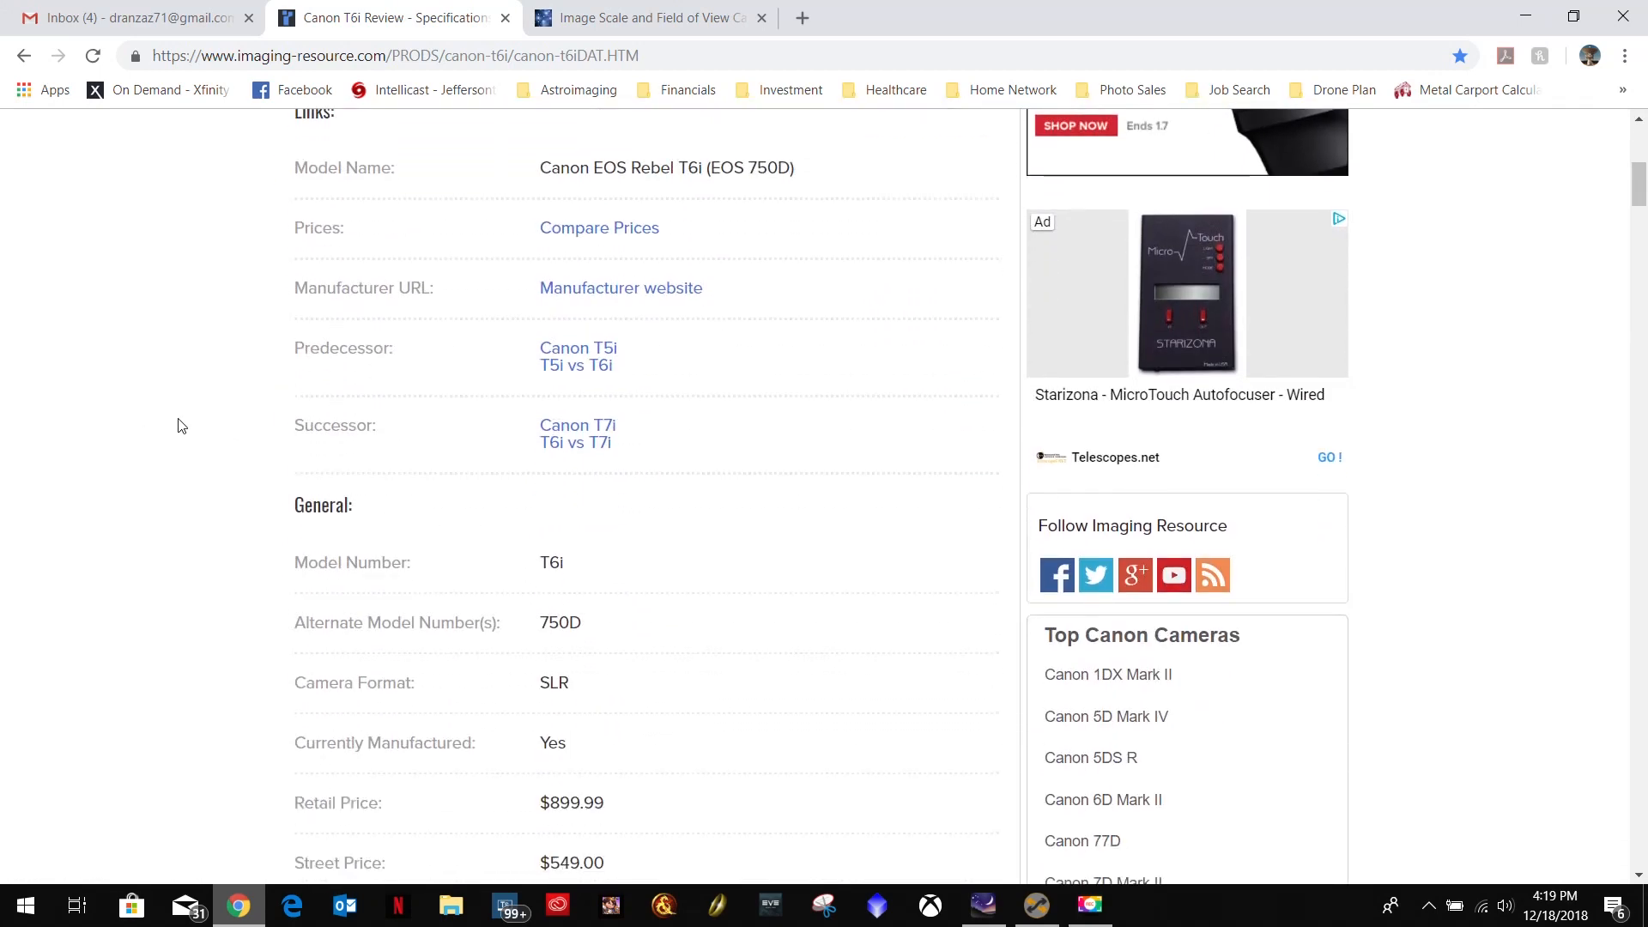
left_click_drag(605, 564, 296, 561)
scroll(674, 582, "down", 5)
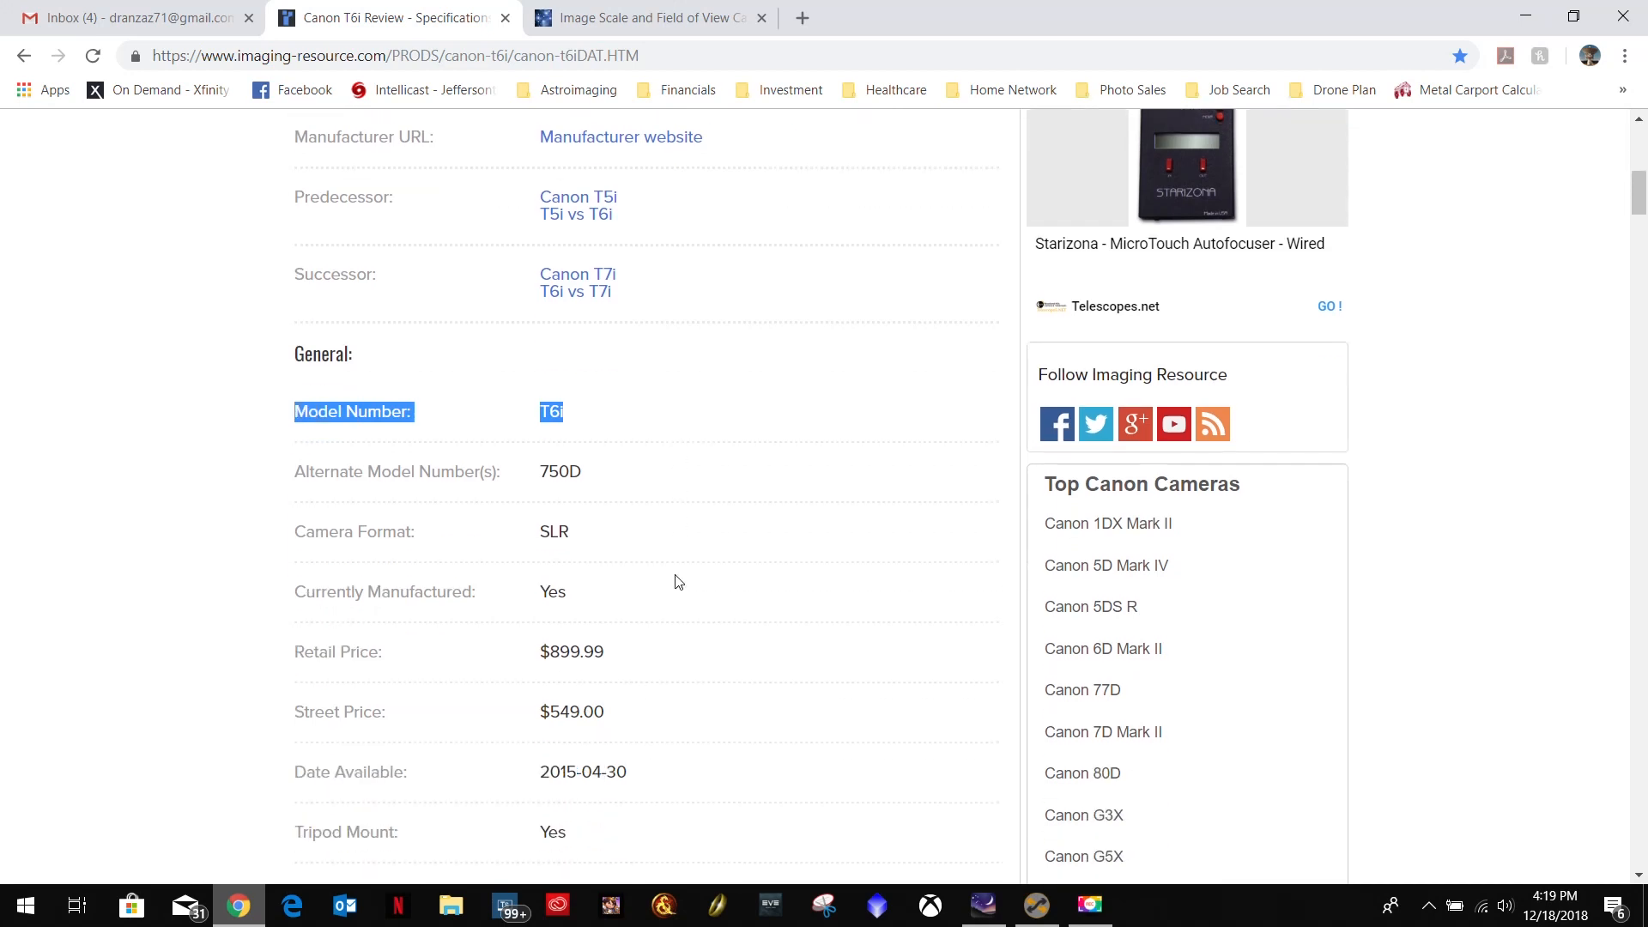
scroll(676, 532, "down", 4)
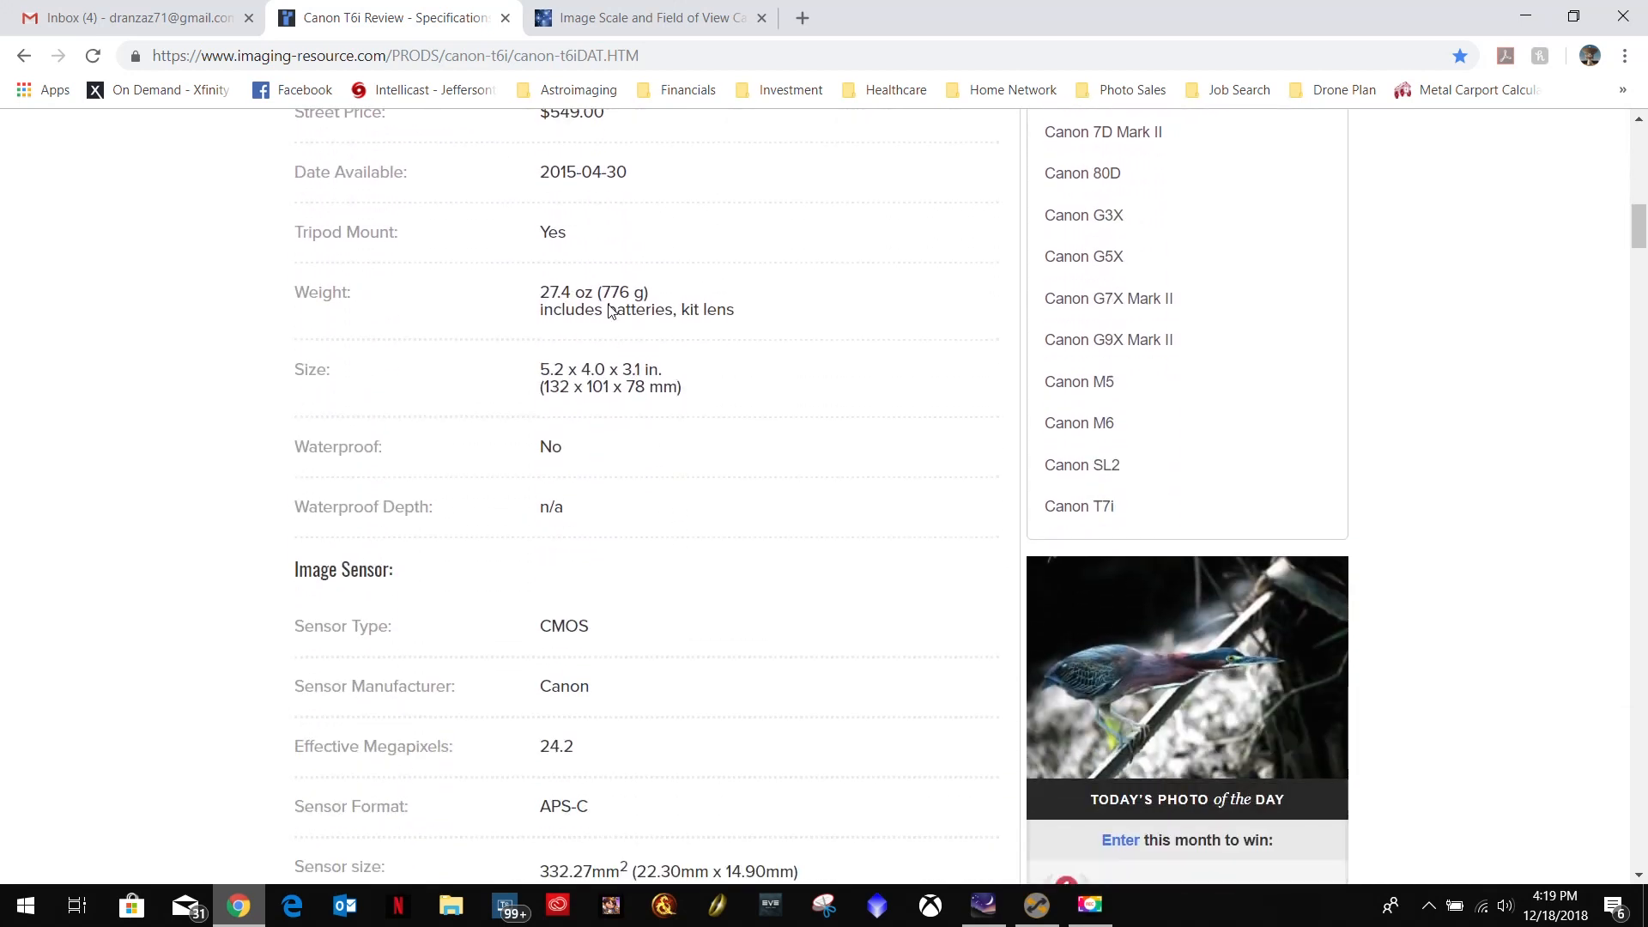
scroll(584, 430, "down", 2)
scroll(590, 475, "down", 3)
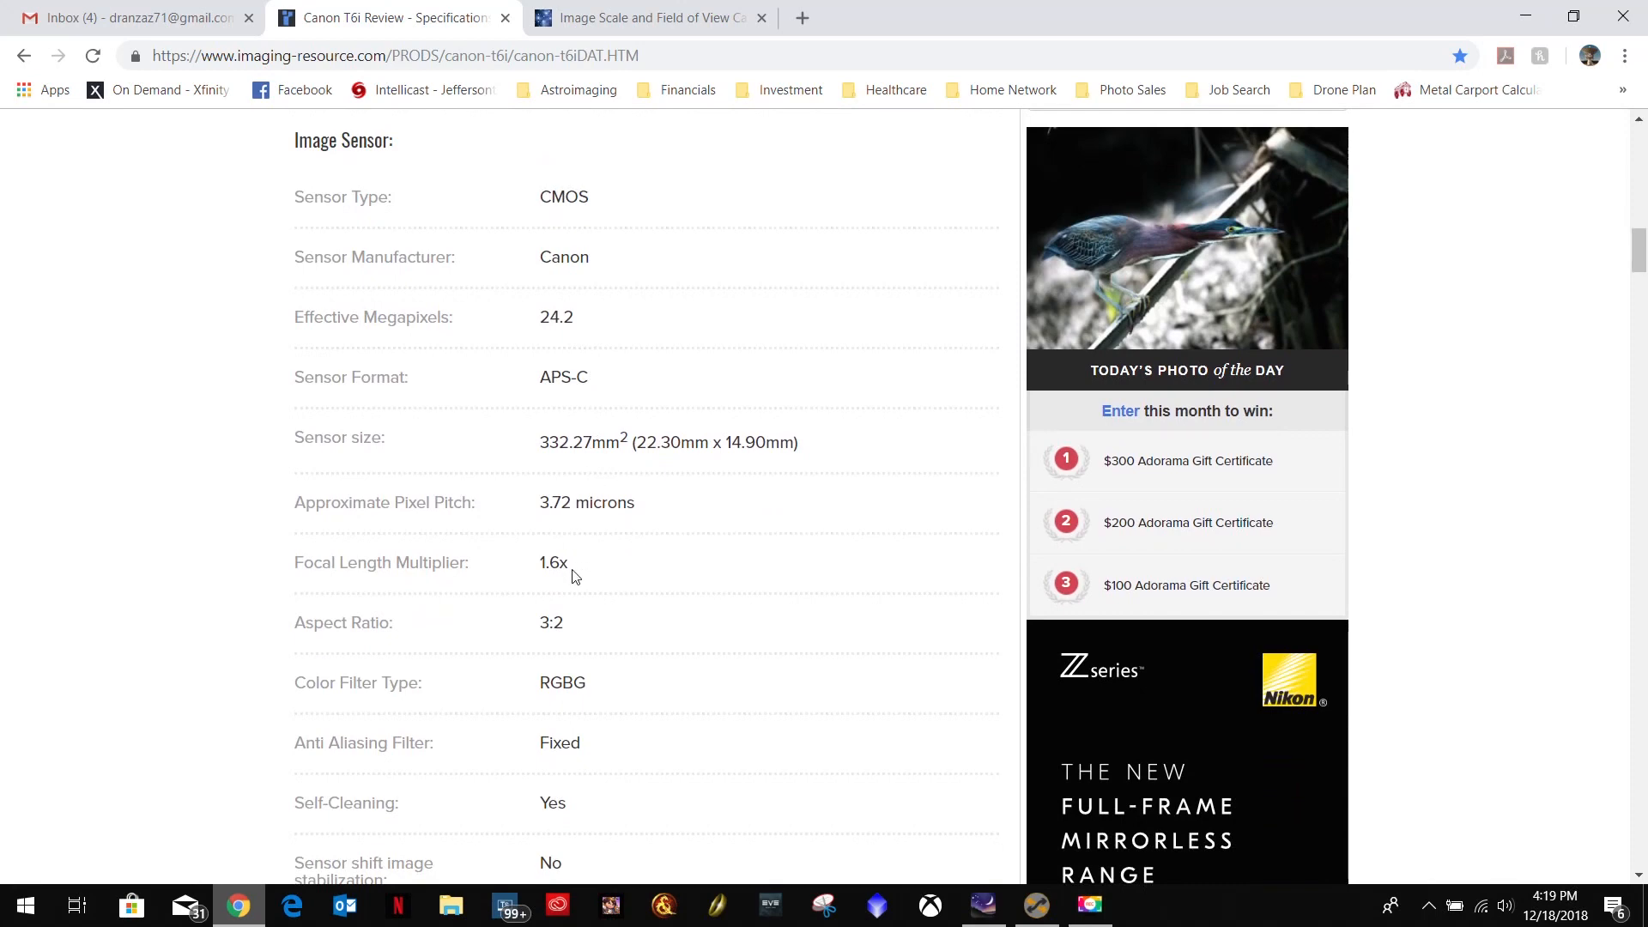
left_click_drag(673, 507, 292, 511)
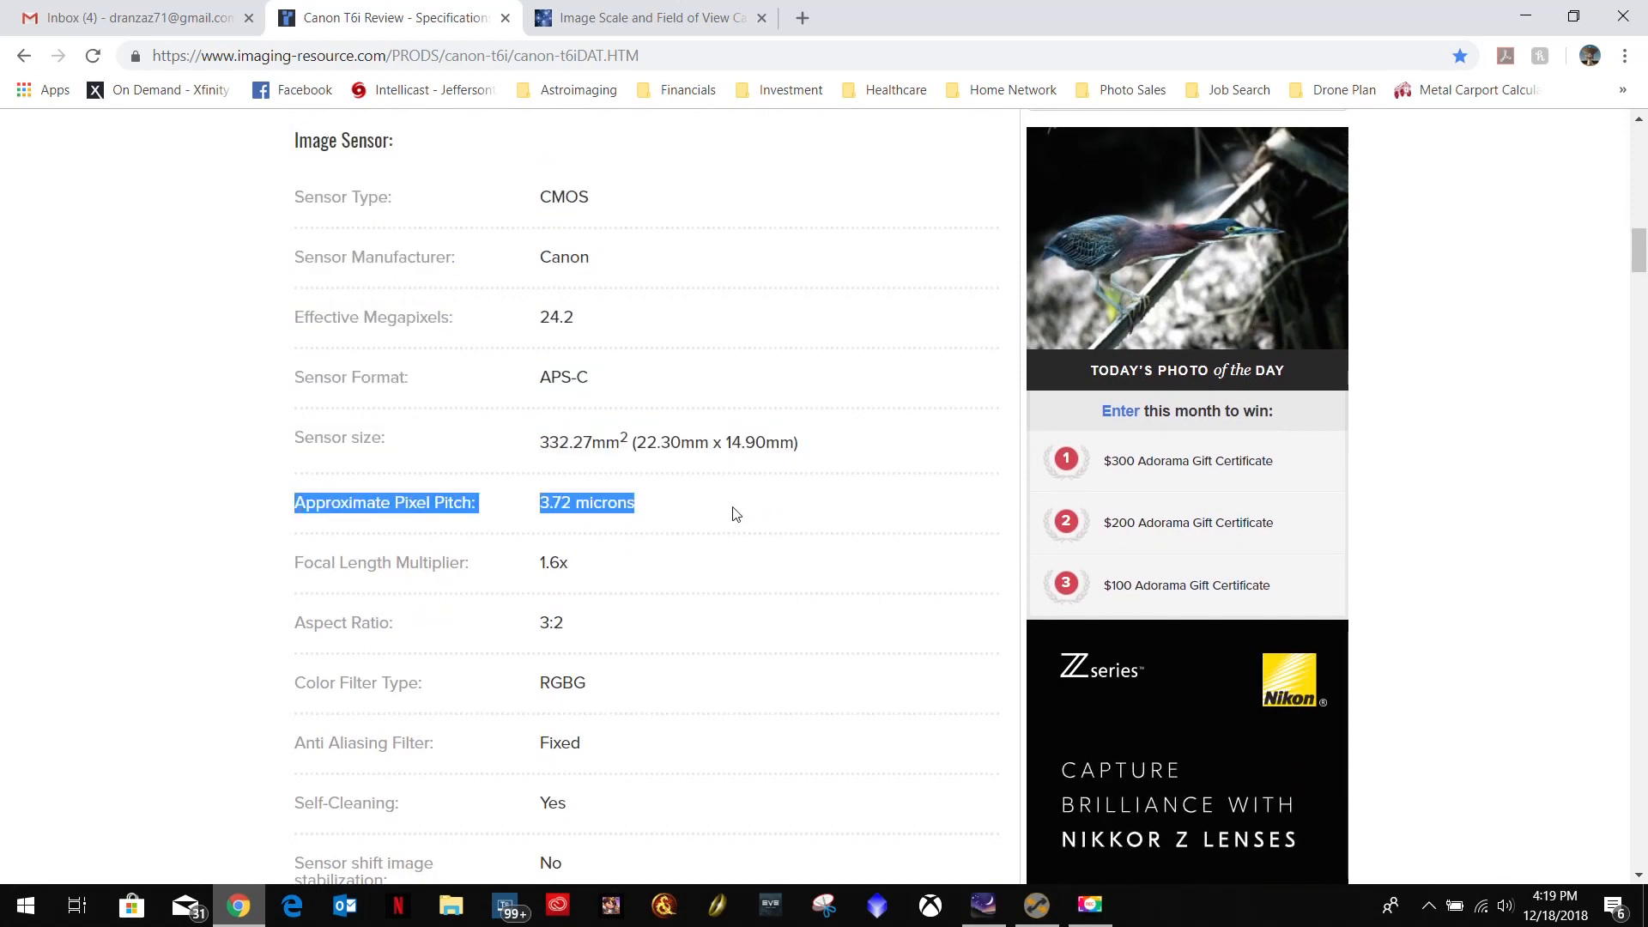
Look up the full image resolution in the Canon T6i image capture specifications and recheck the pixel pitch.
scroll(734, 510, "down", 6)
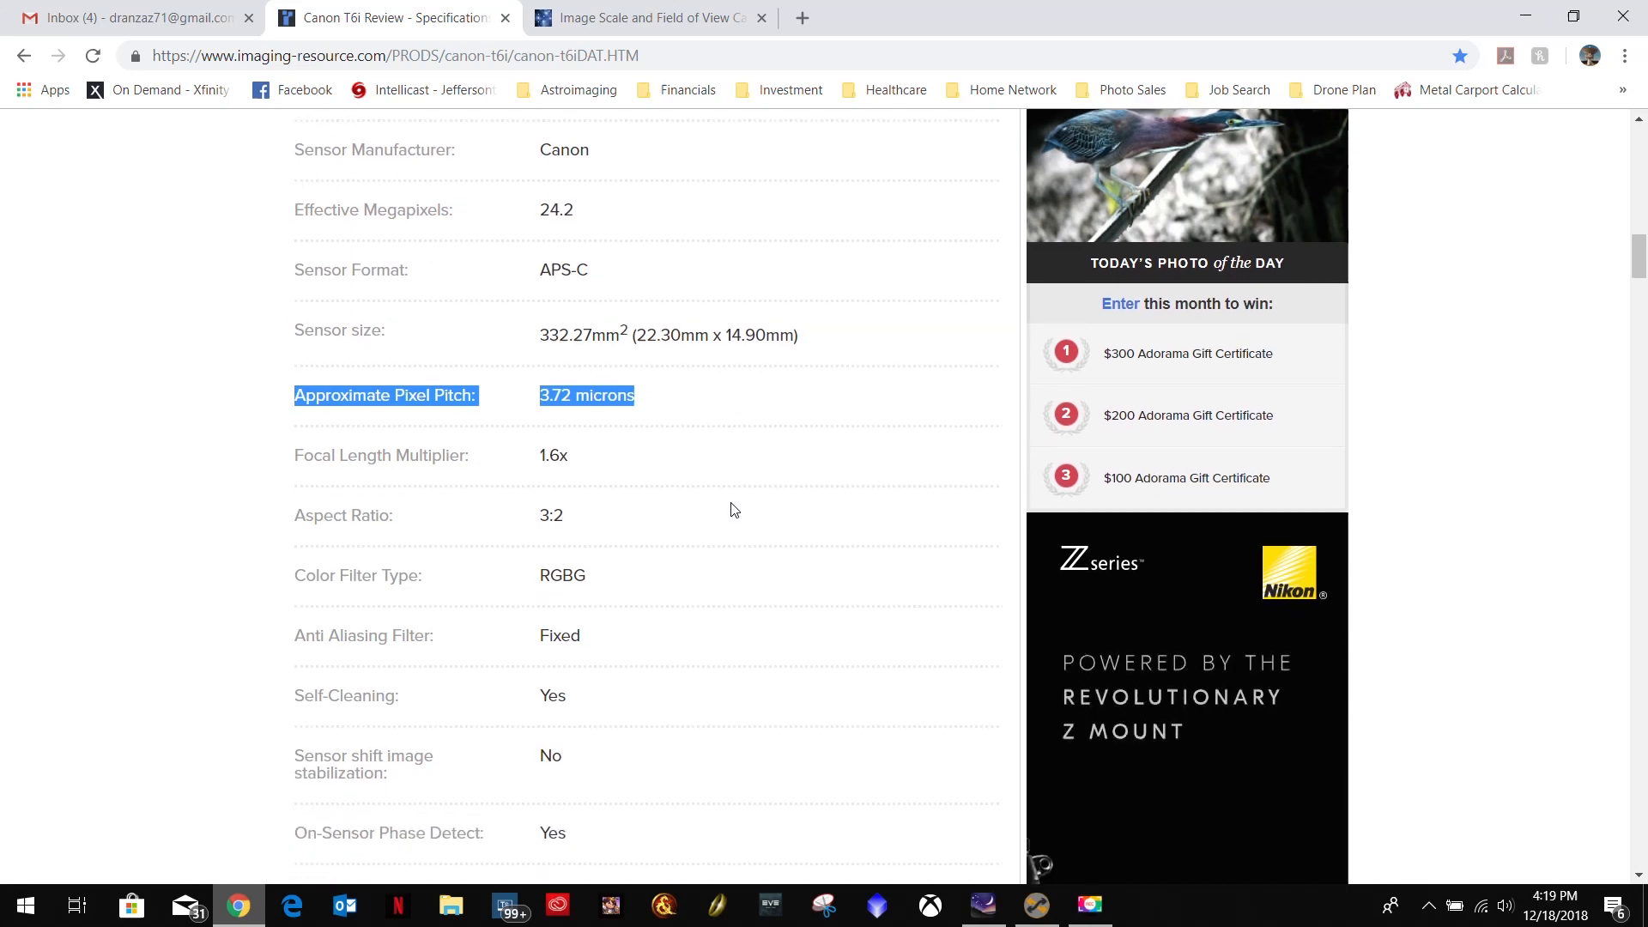
scroll(734, 510, "down", 2)
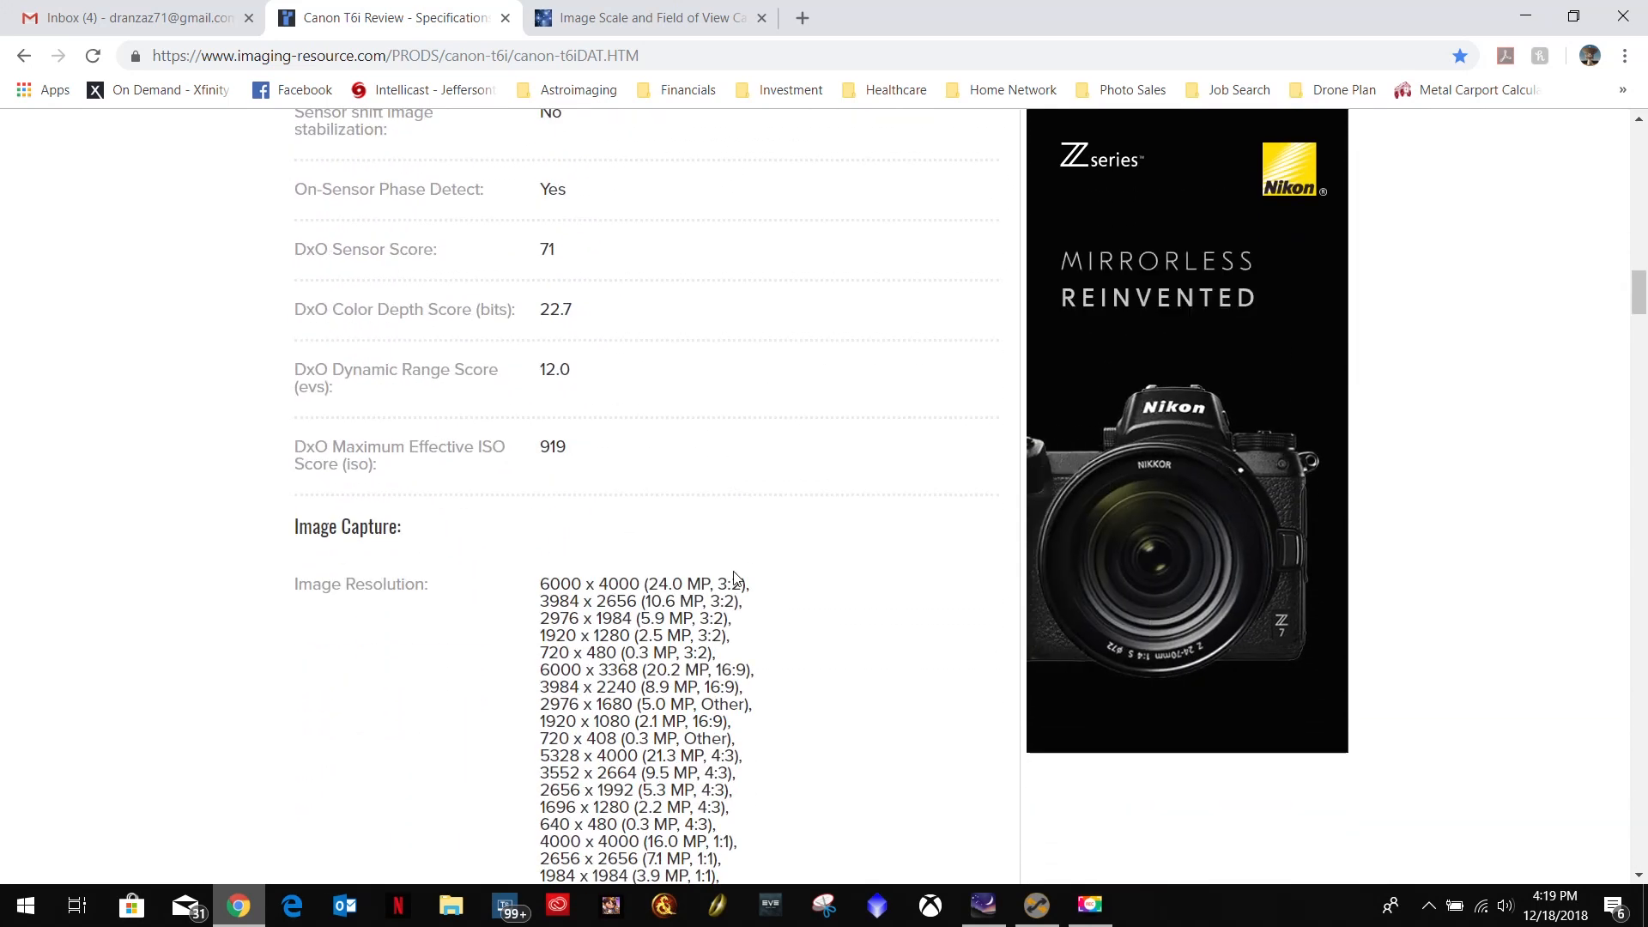
left_click_drag(639, 584, 540, 585)
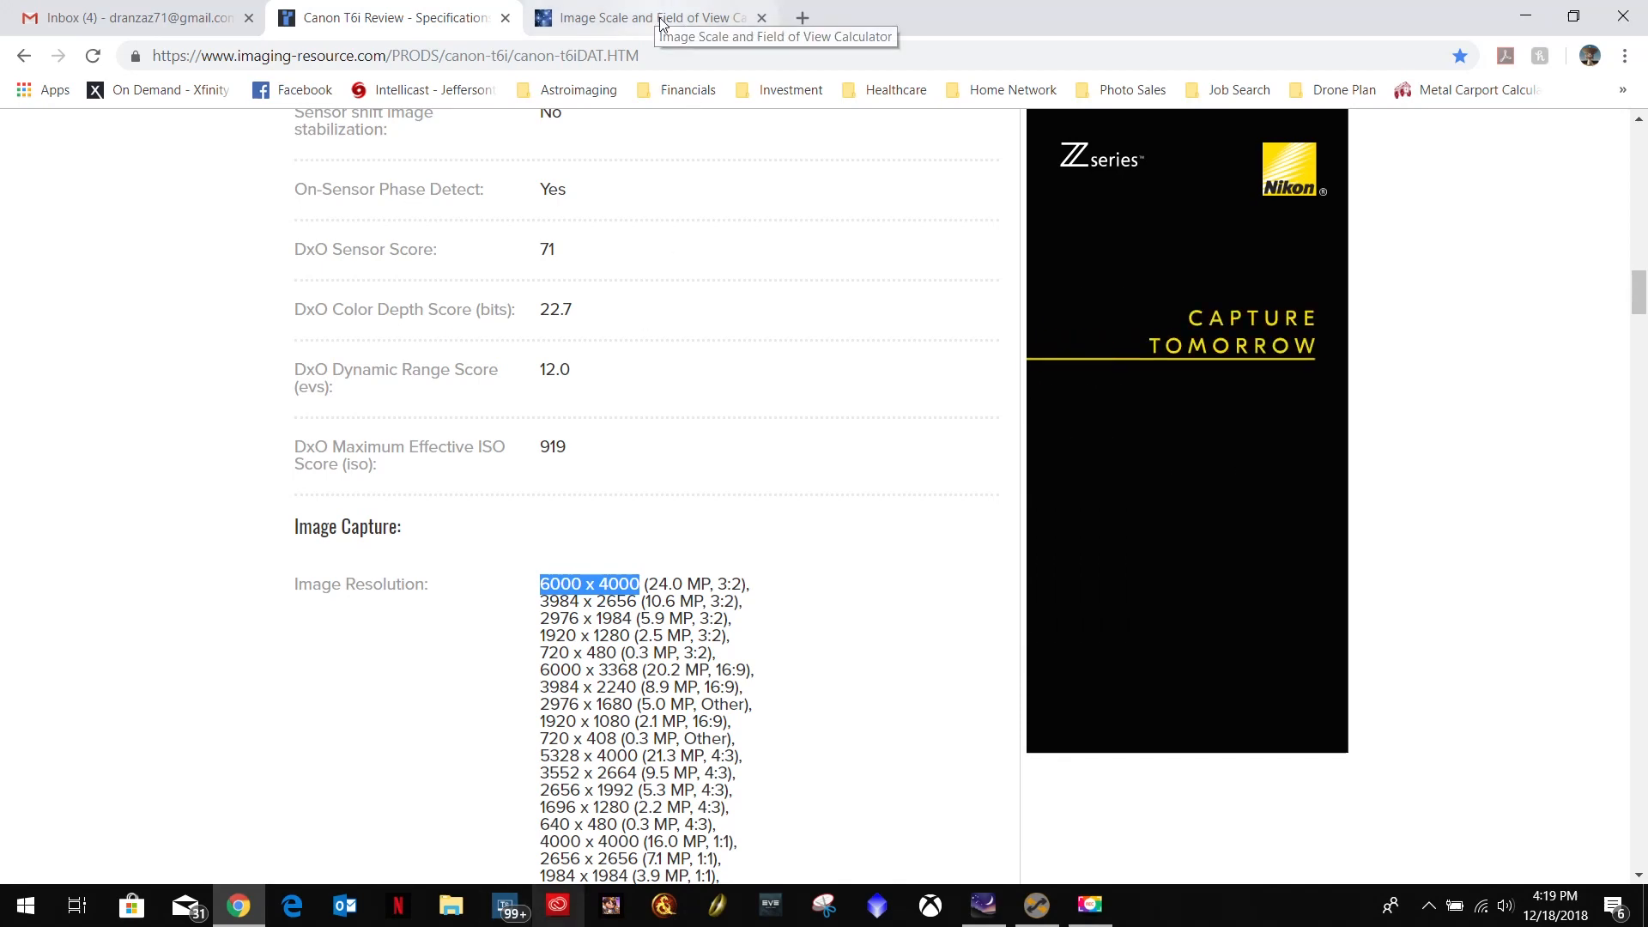
scroll(658, 280, "up", 6)
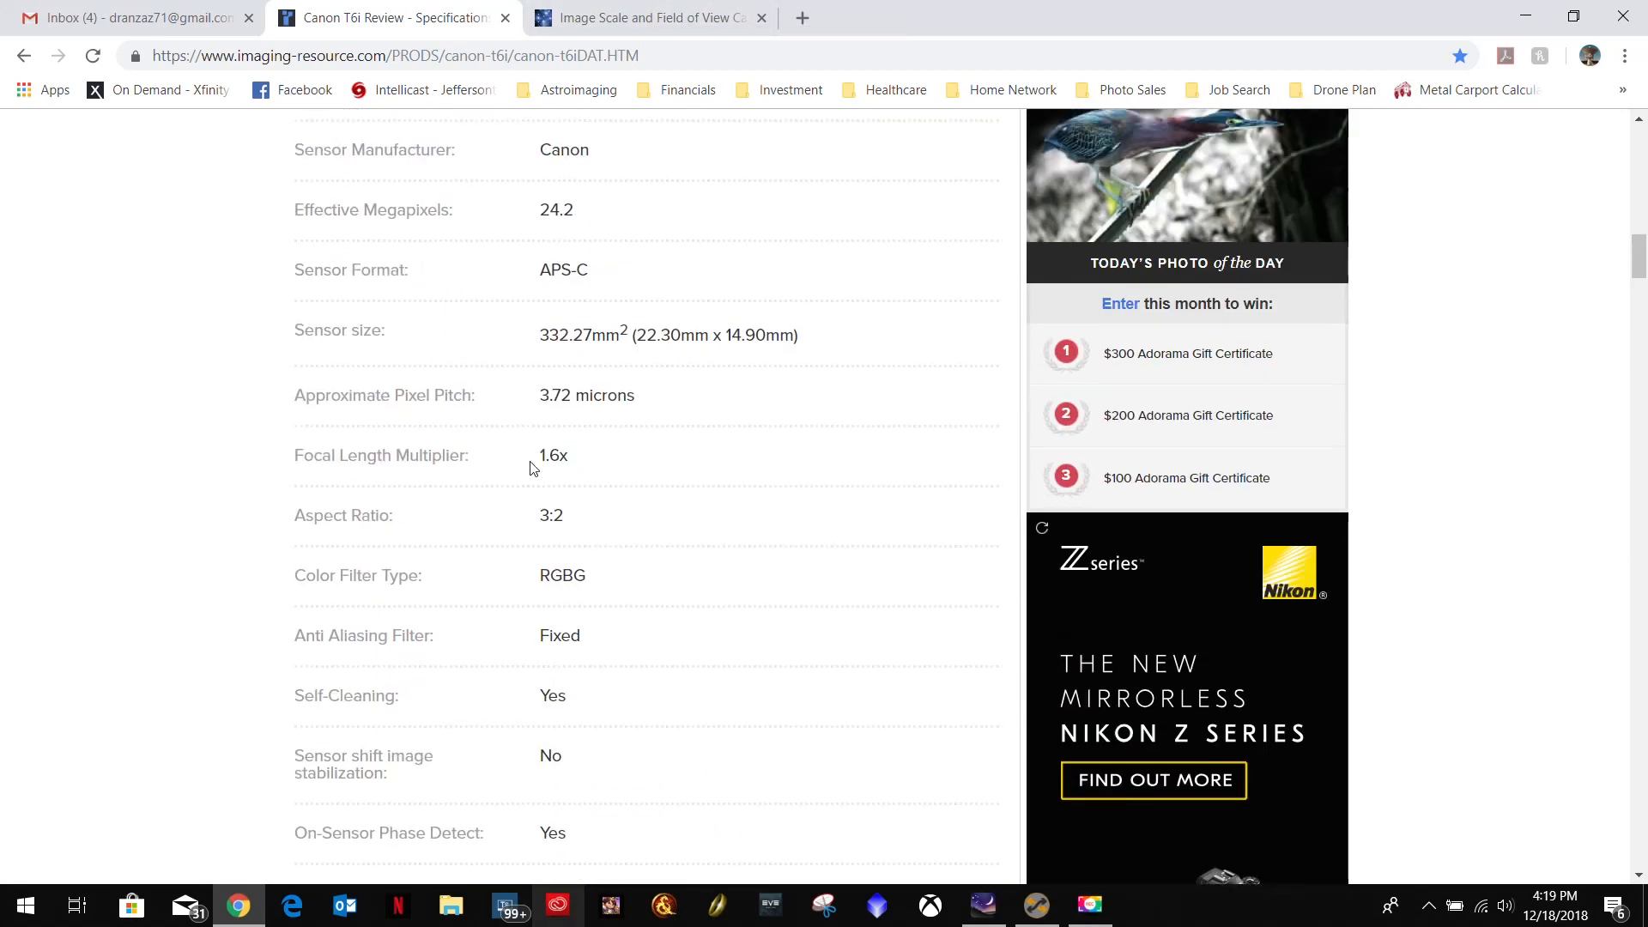
scroll(545, 434, "up", 7)
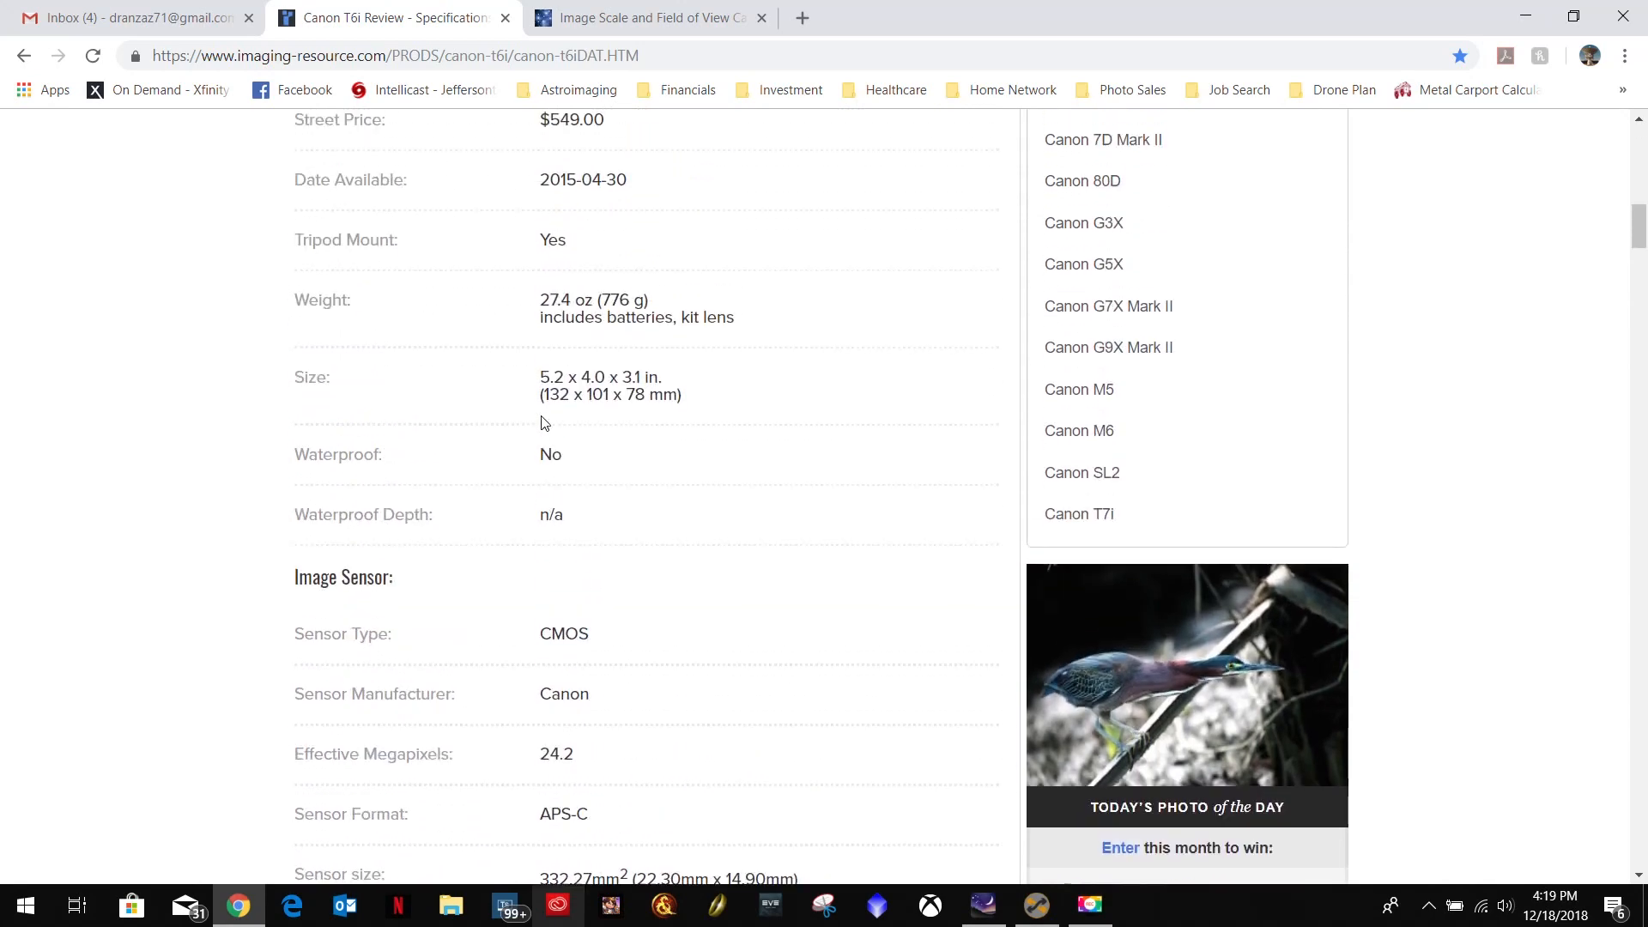
scroll(543, 417, "up", 1)
scroll(549, 429, "down", 8)
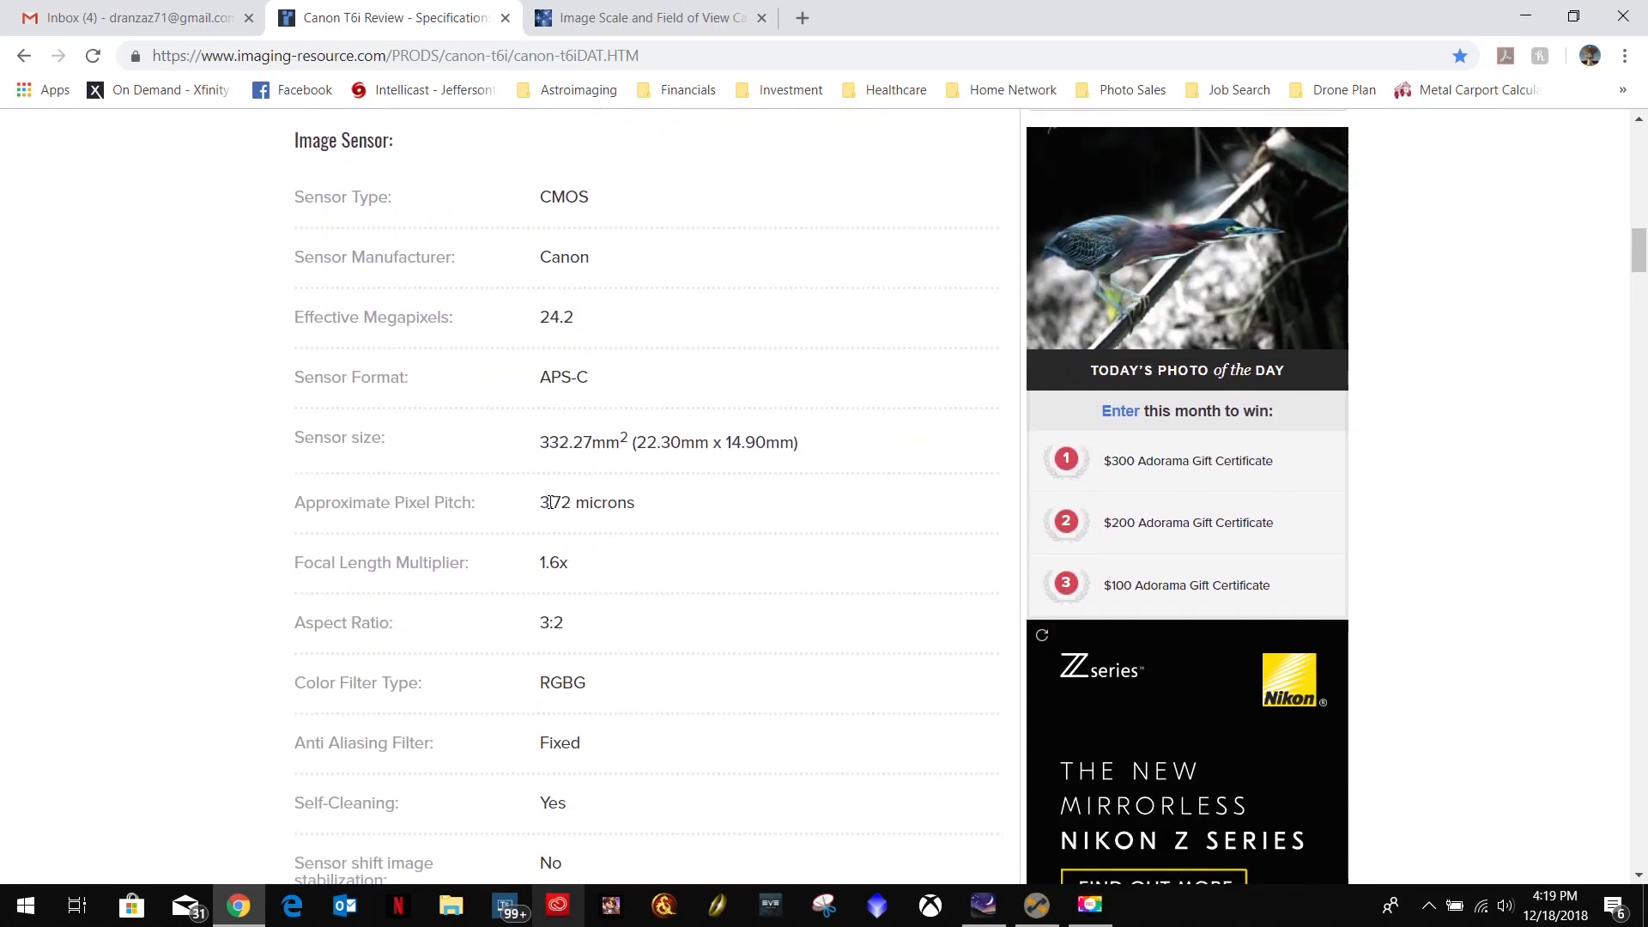
In the image scale calculator, set the pixel size to 3.72 microns, width to 6000 pixels and height to 4000 pixels.
left_click(640, 32)
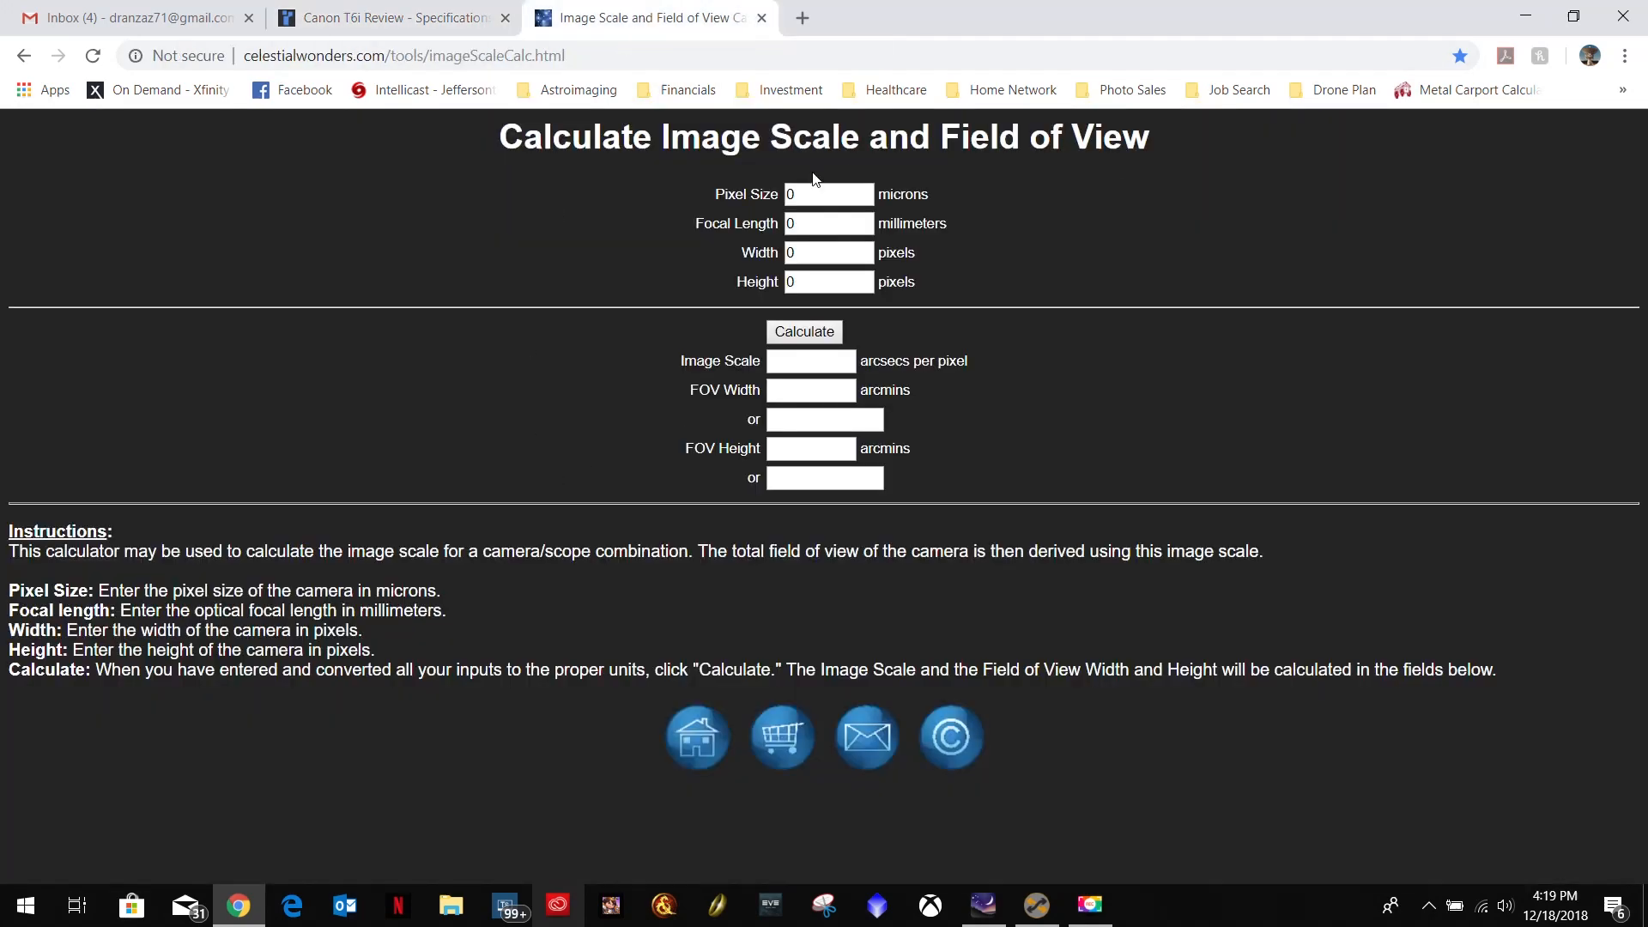
double_click(832, 193)
type("3.72")
key("Tab")
key("Tab")
type("6000")
key("Tab")
type("4000")
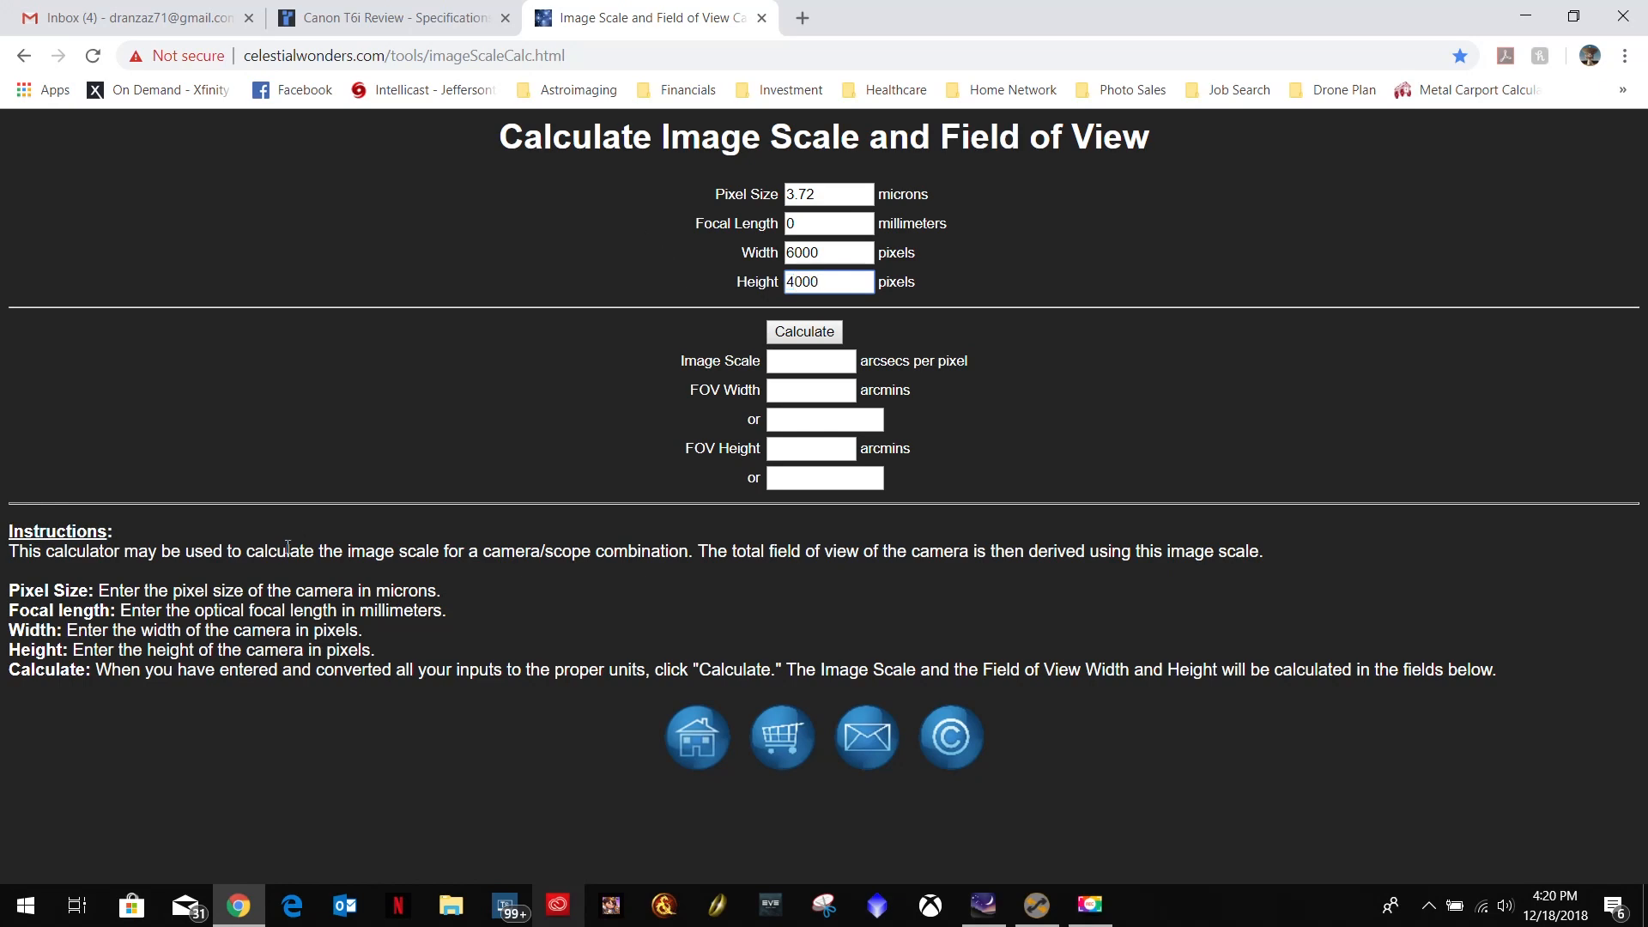
Multiply 2800 by 0.7 in the Windows Calculator to get the focal length, and close the Calculator.
left_click(24, 903)
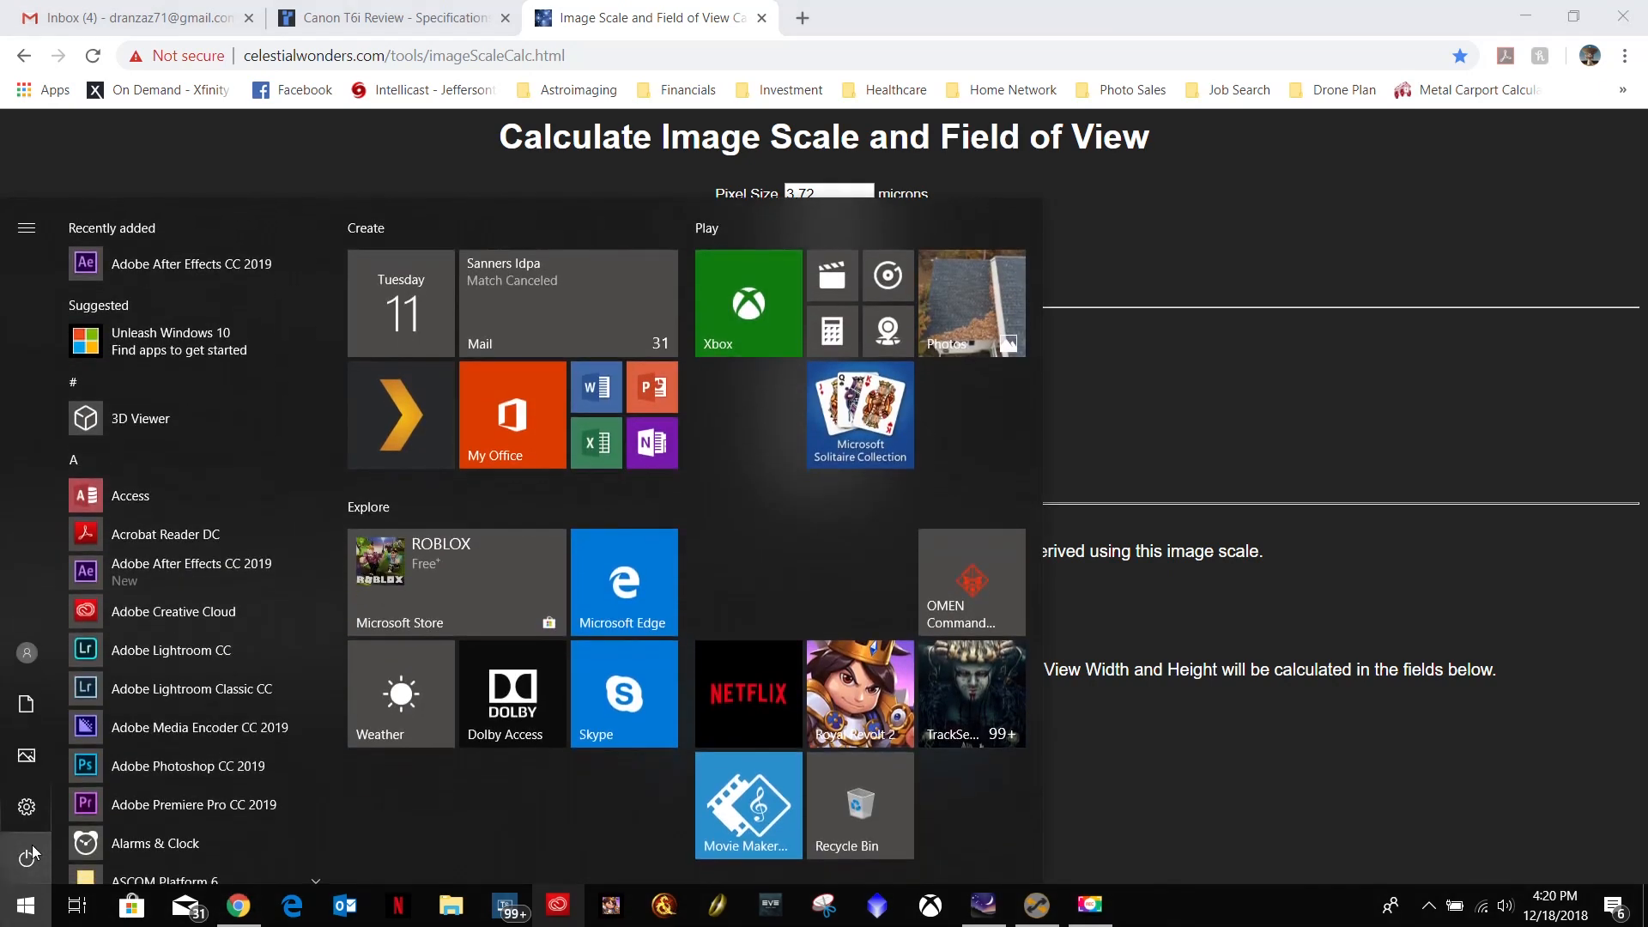
right_click(24, 903)
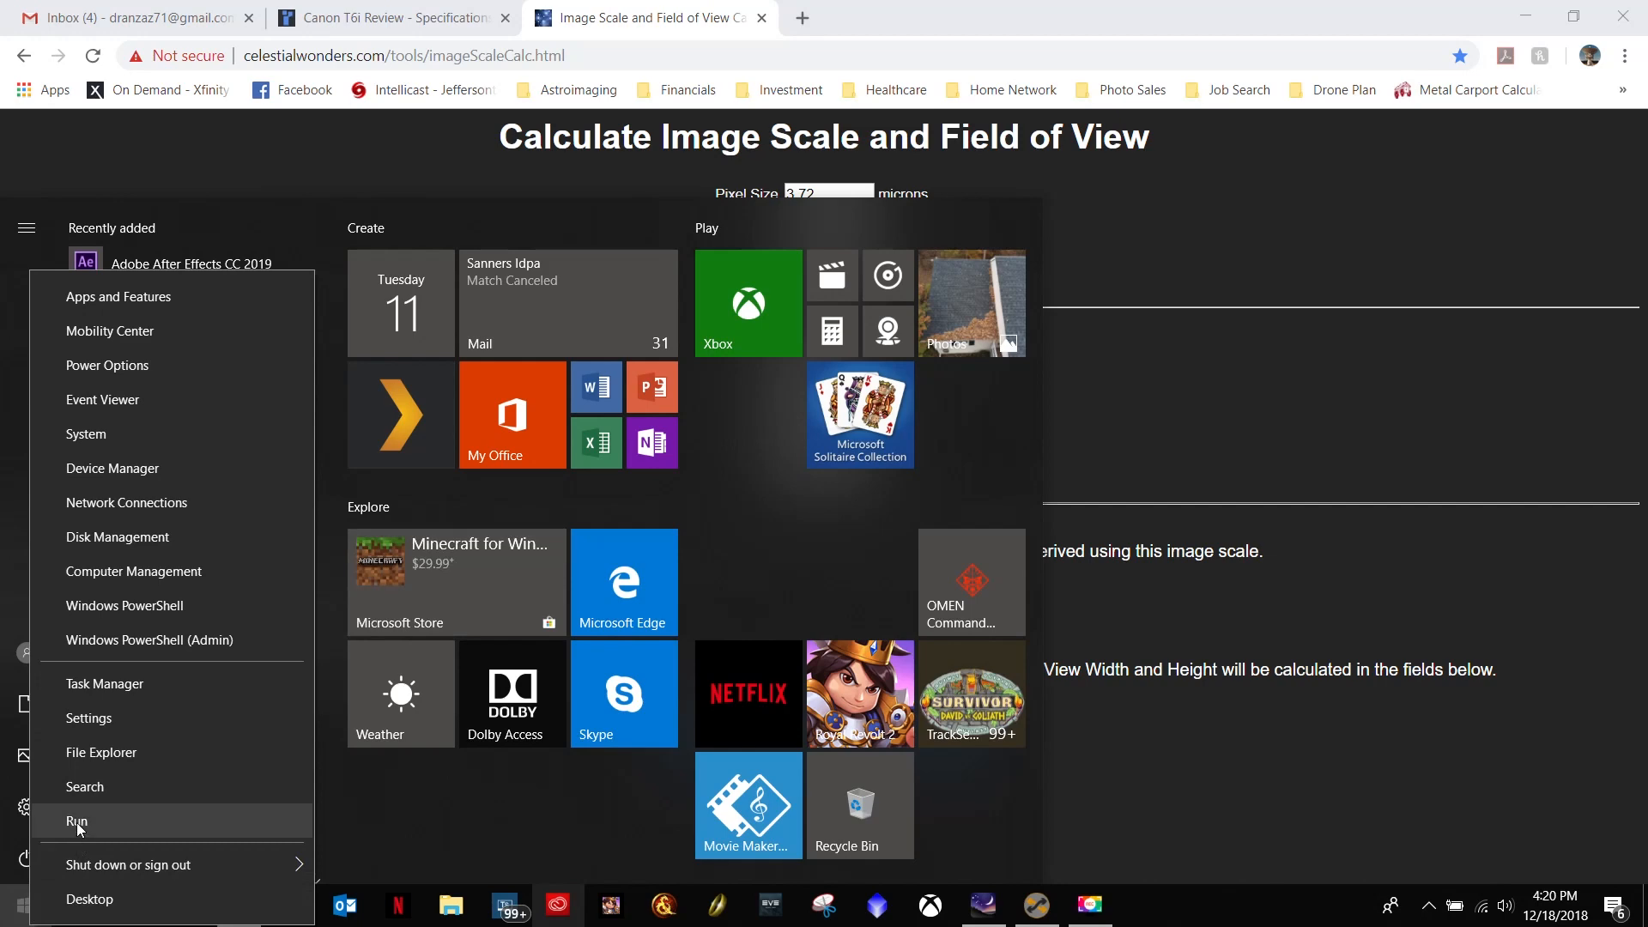
left_click(76, 823)
type("calc")
key("Return")
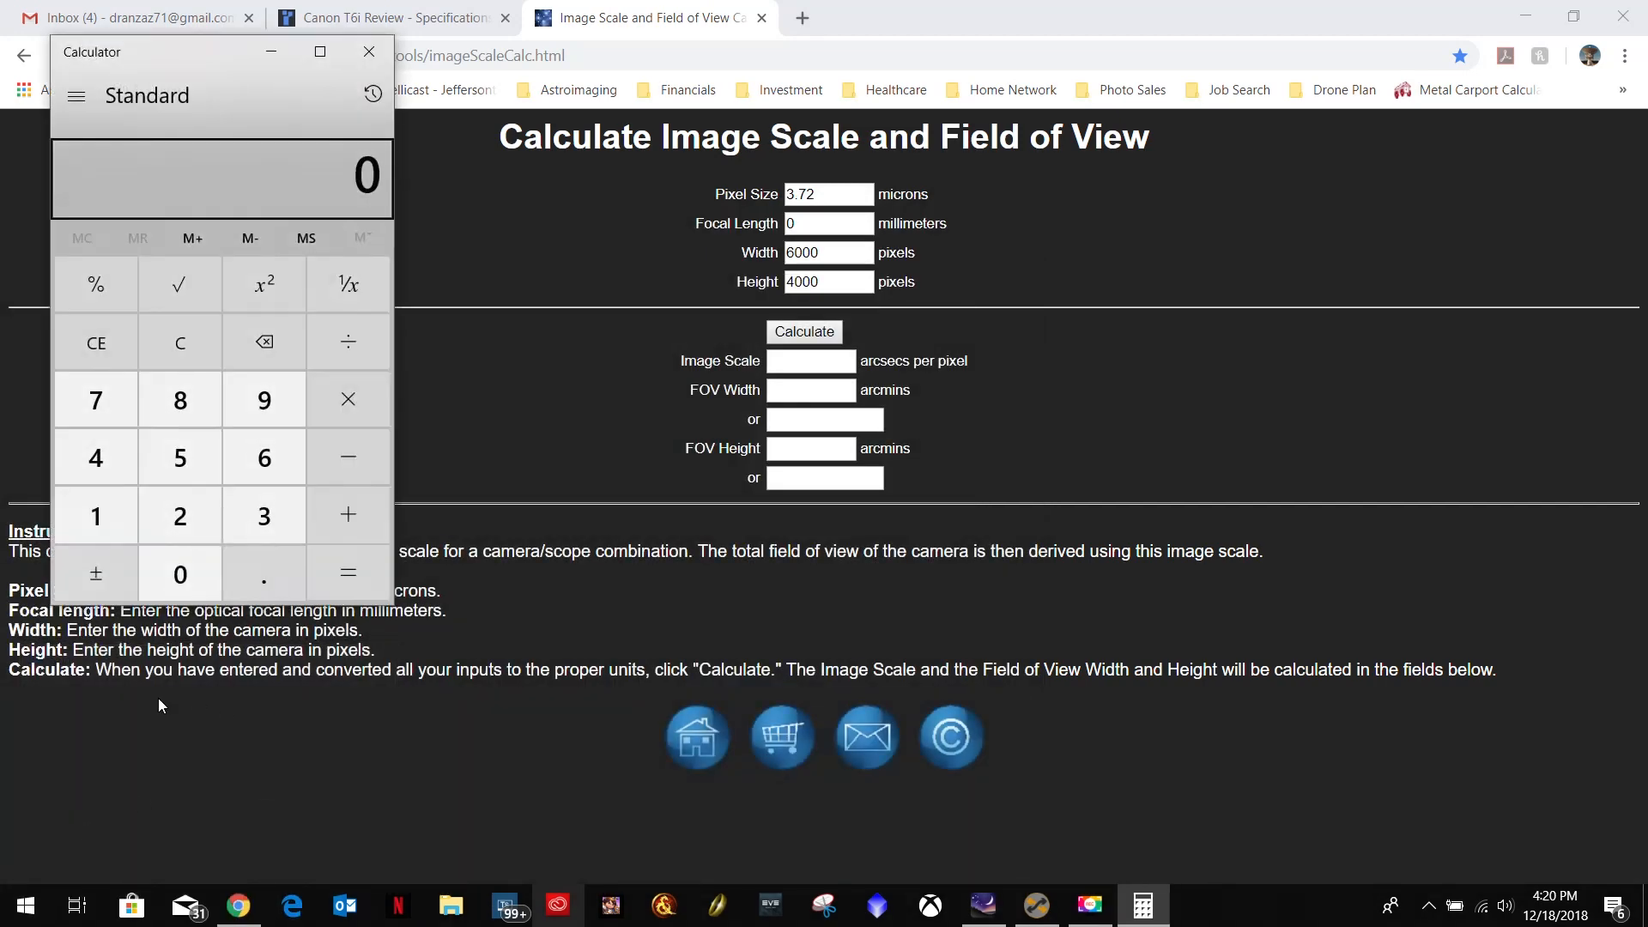
type("2,800")
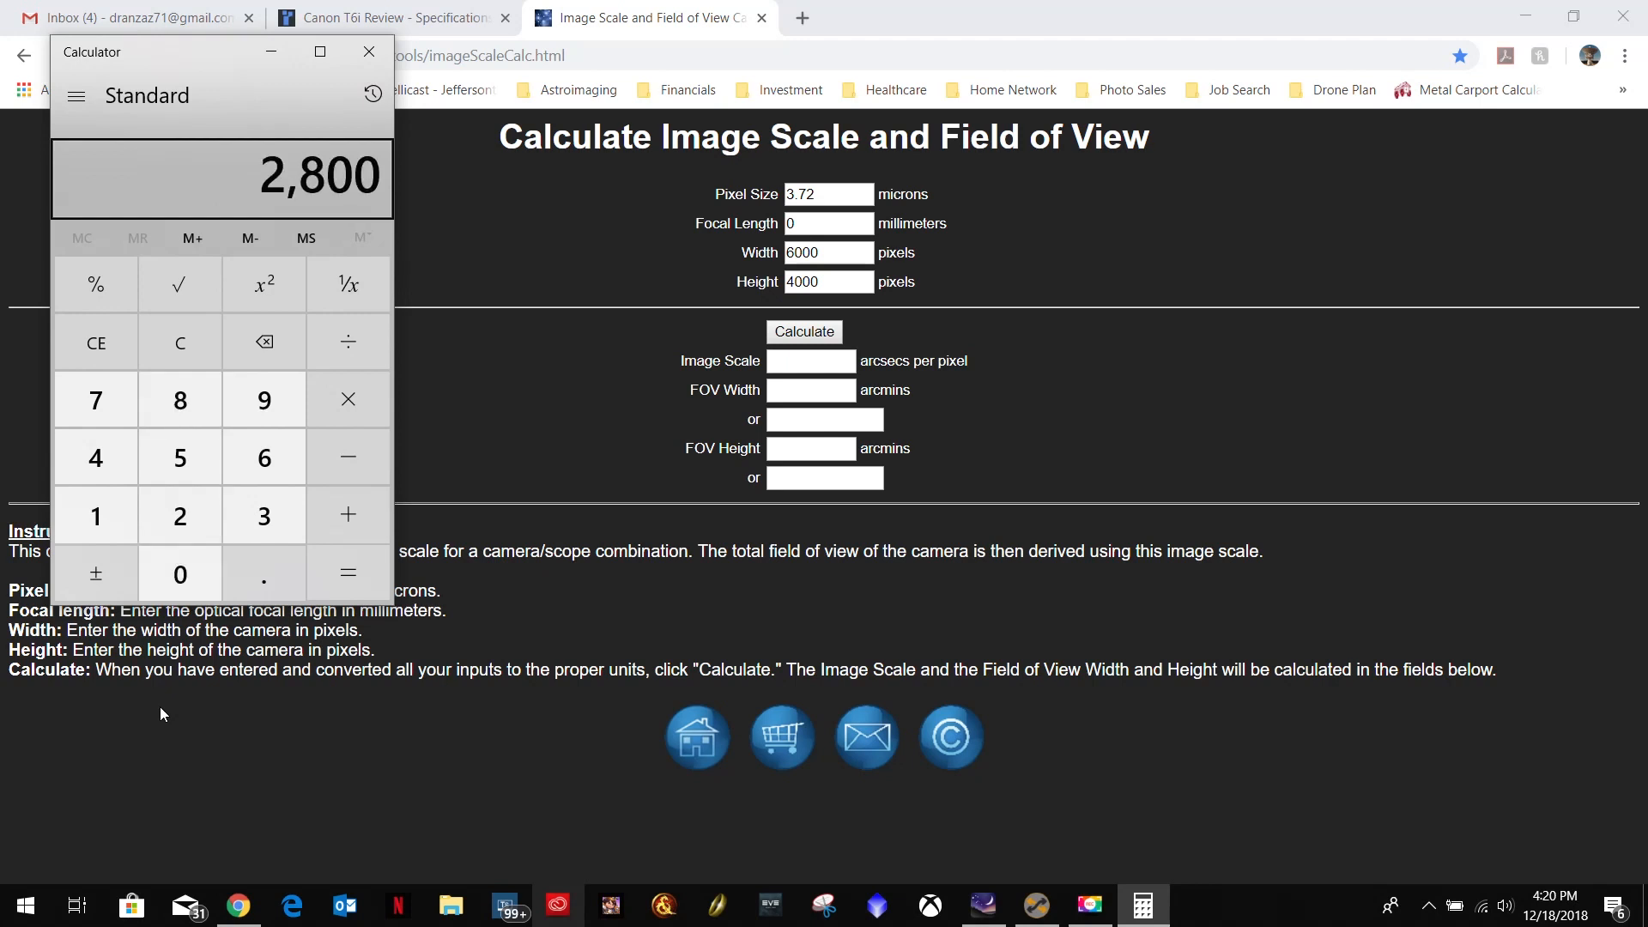
key("shift+8")
type(".7")
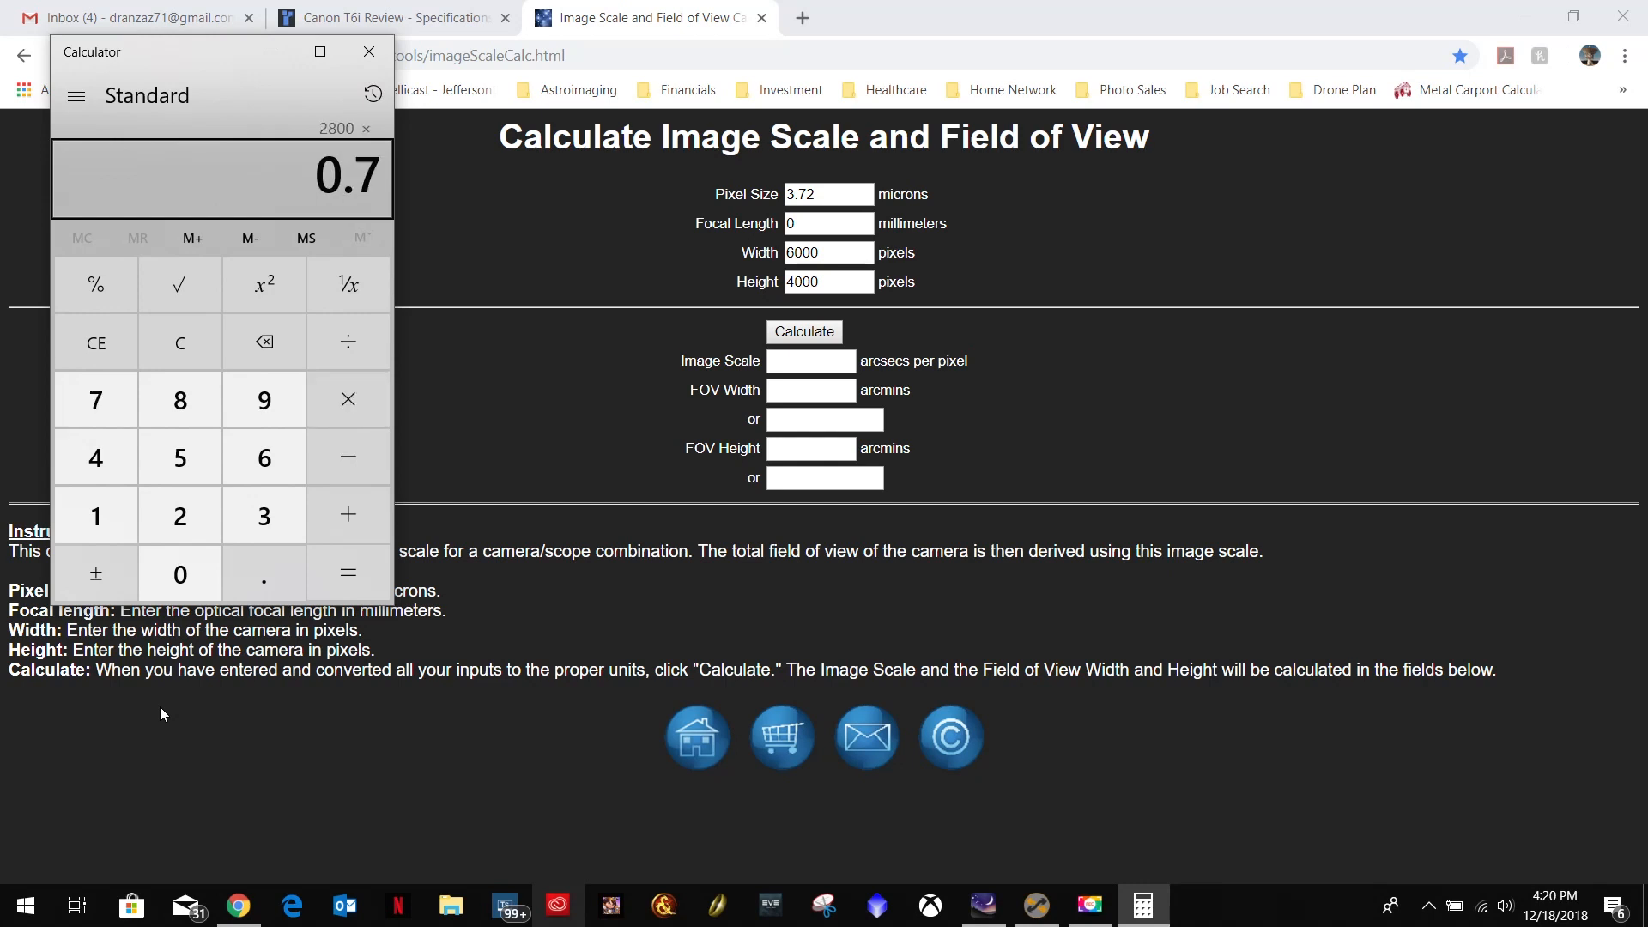
key("Return")
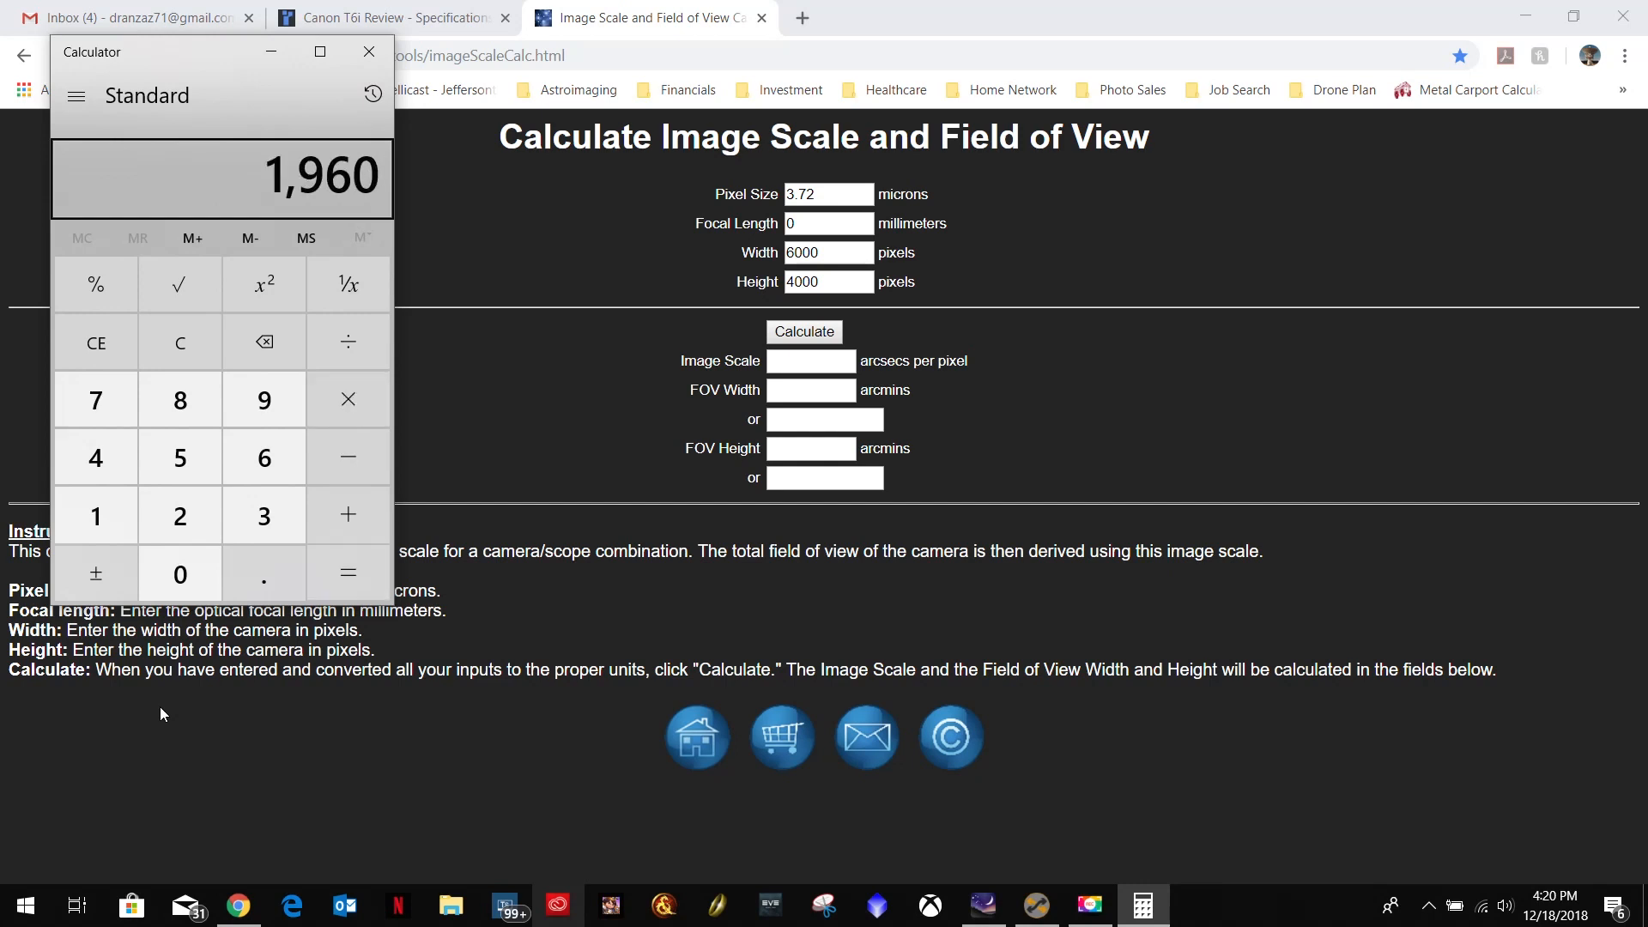
left_click(370, 51)
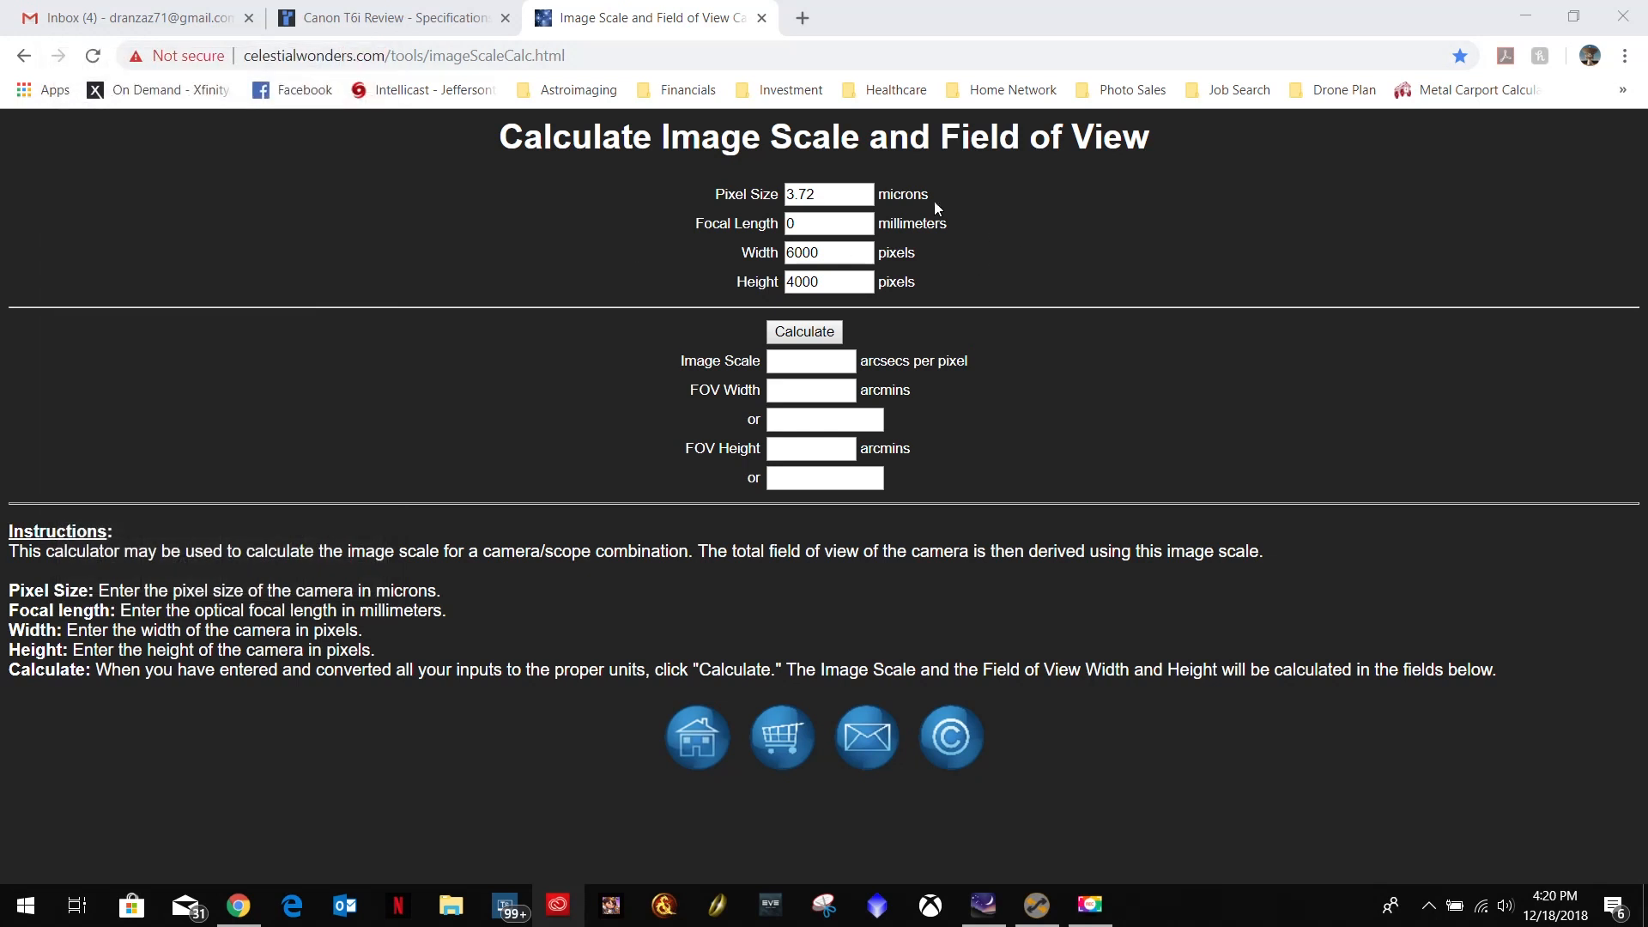
Set the focal length to 1960 millimeters, calculate the field of view and highlight the resulting image scale.
left_click(852, 217)
type("196")
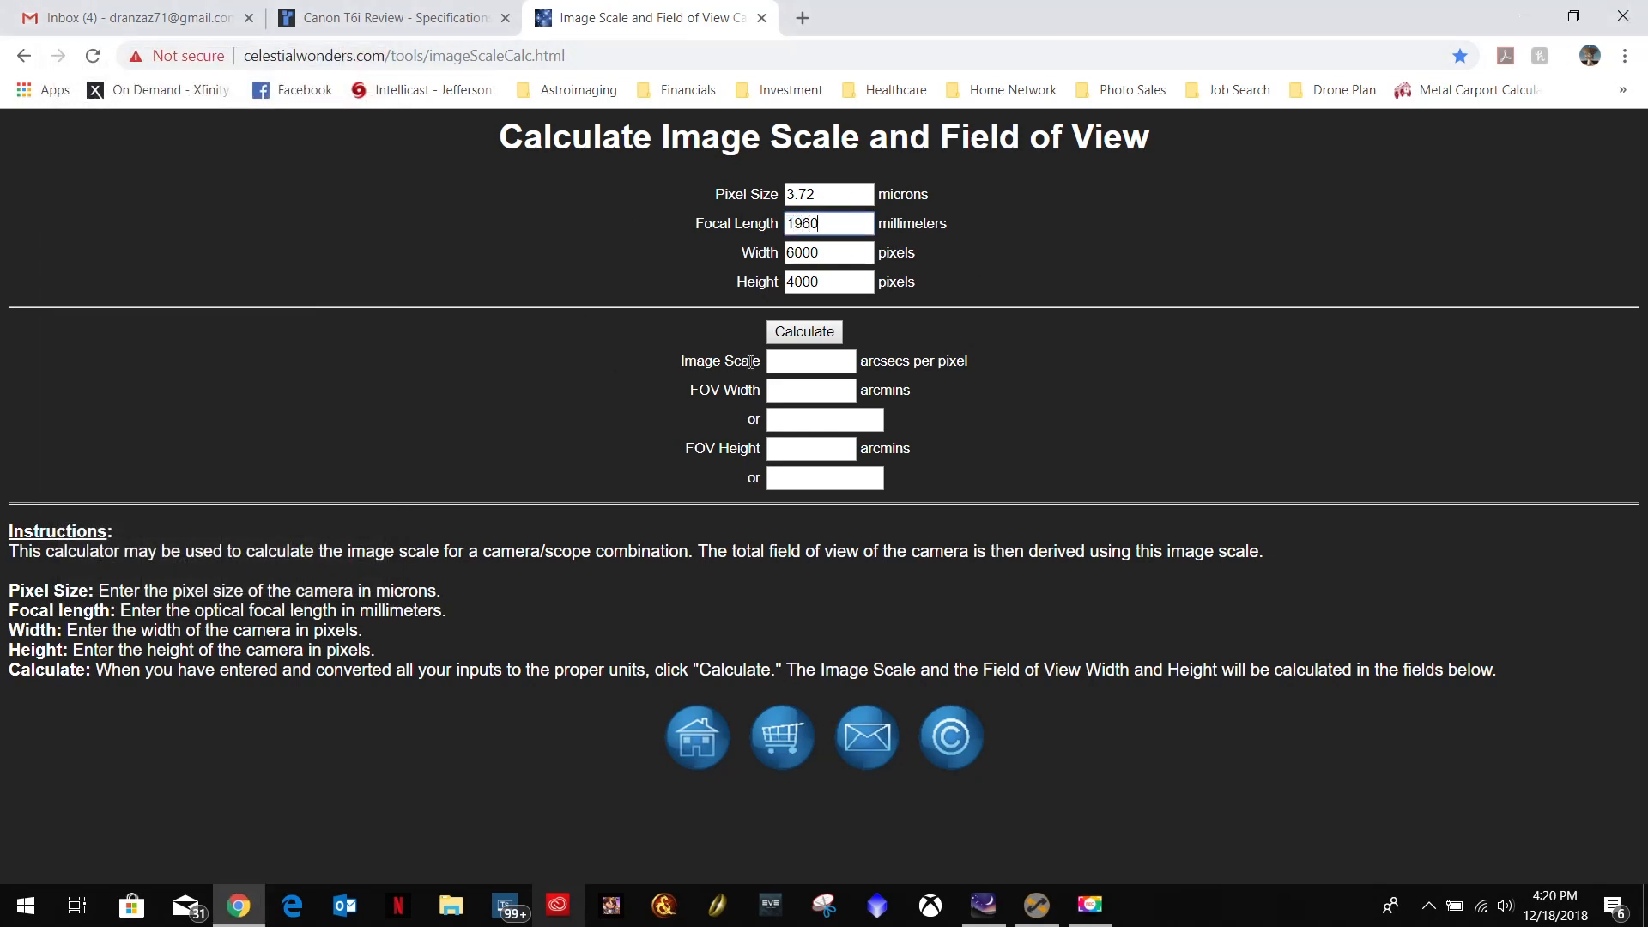
left_click(808, 335)
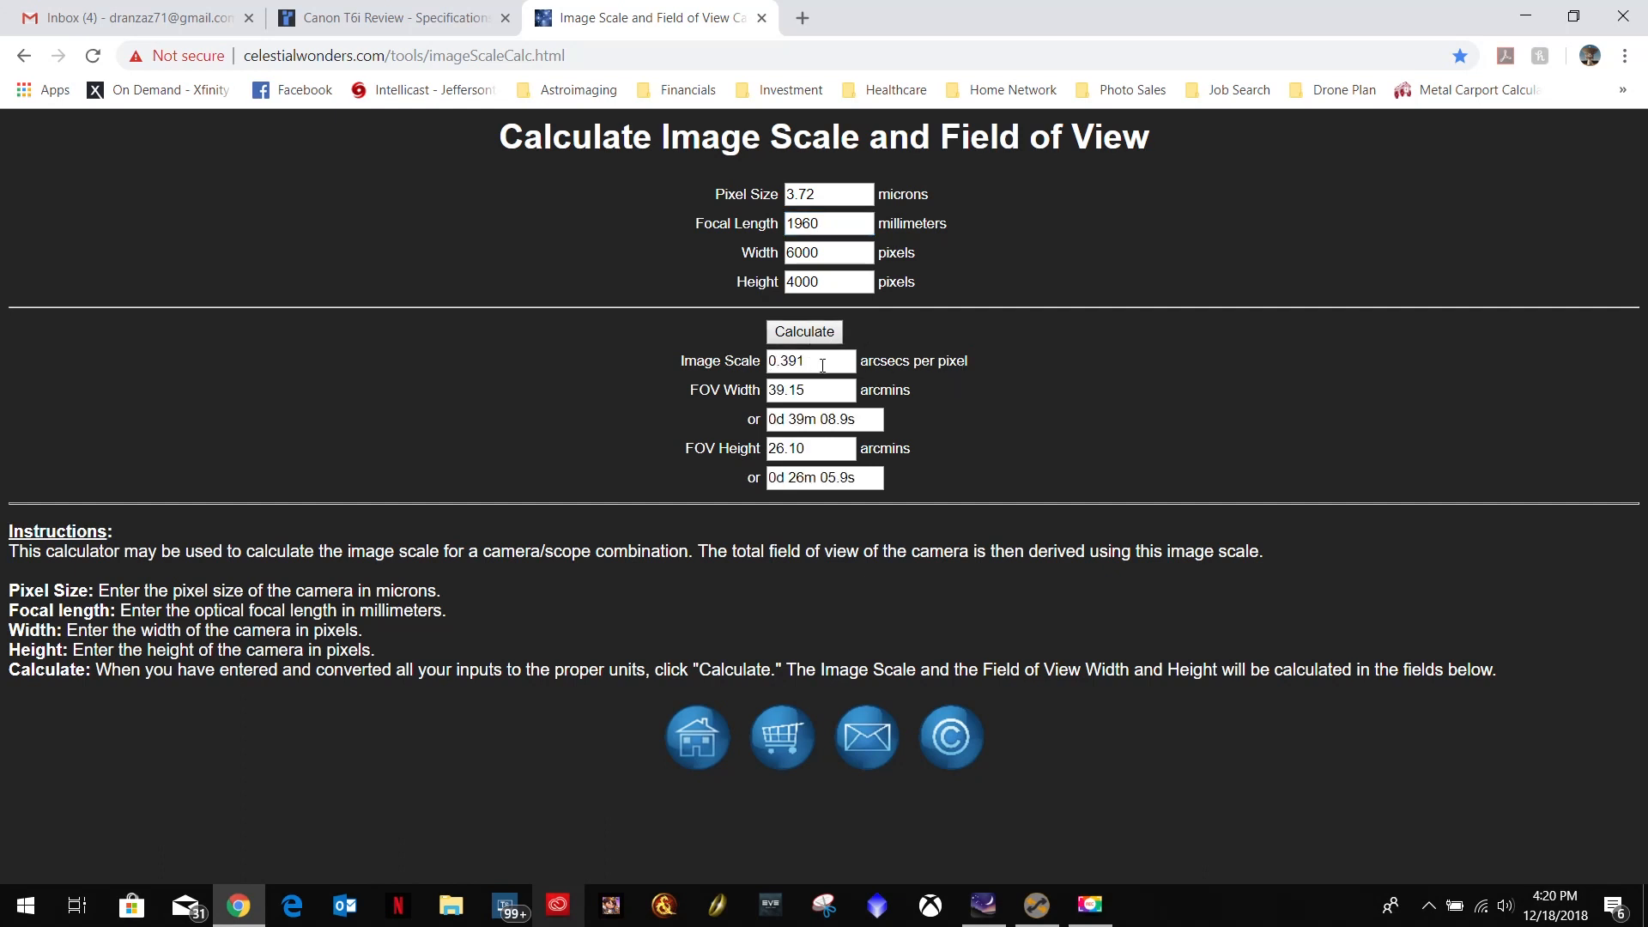
left_click_drag(820, 362, 738, 364)
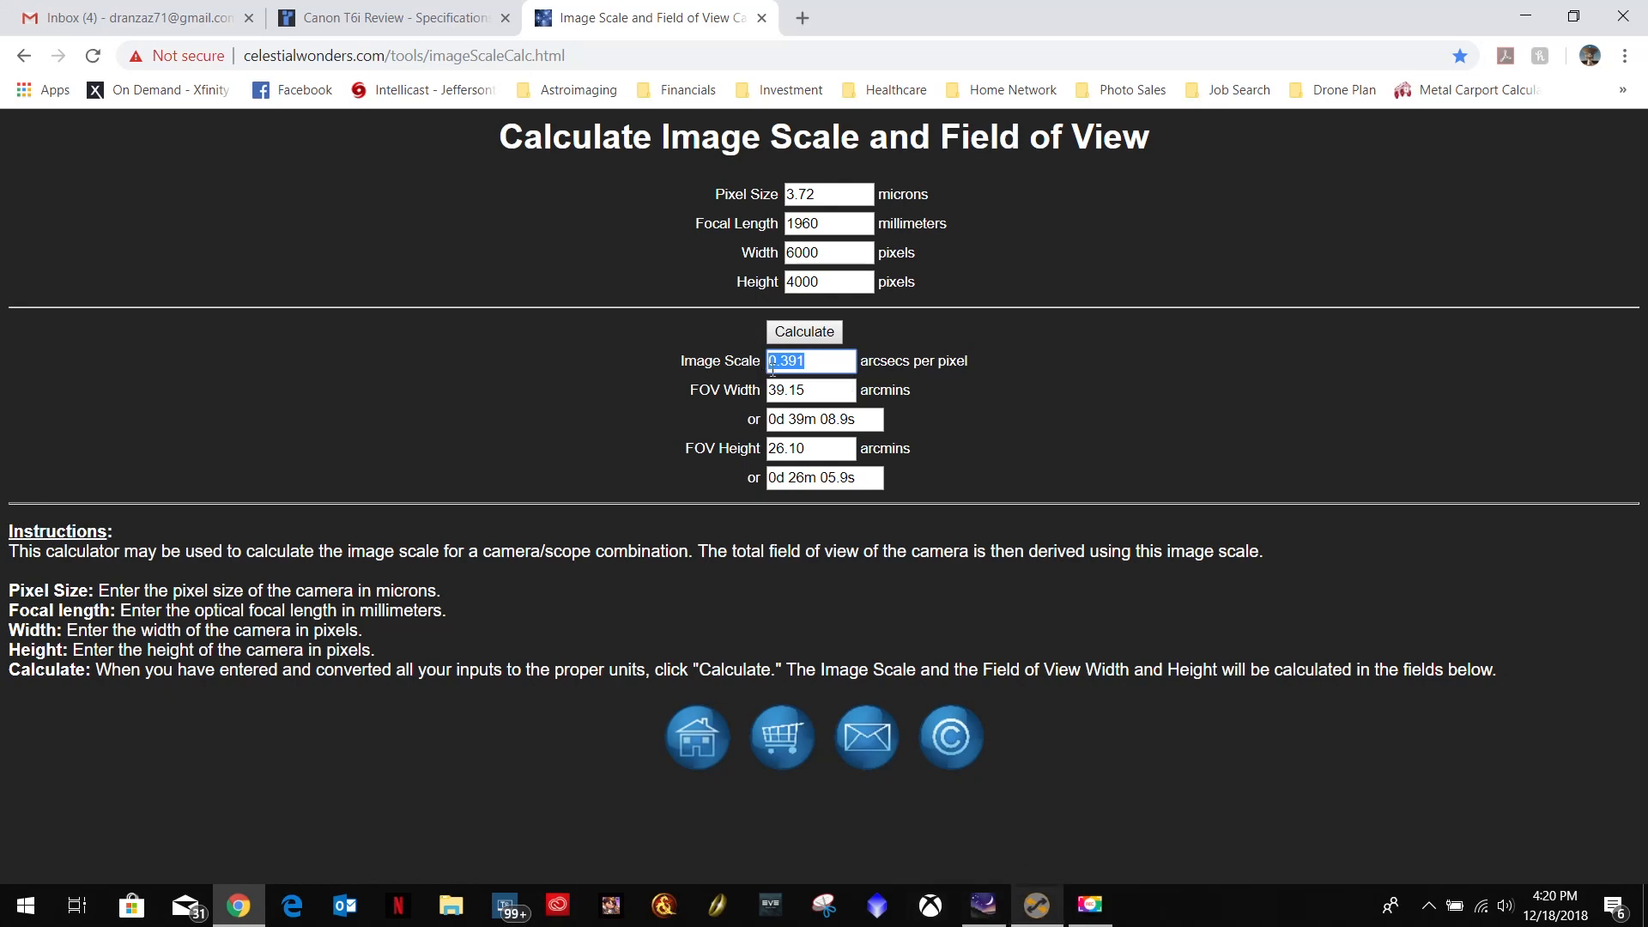
Switch to Sequence Generator Pro and open the Equipment Profile Manager.
left_click(1036, 905)
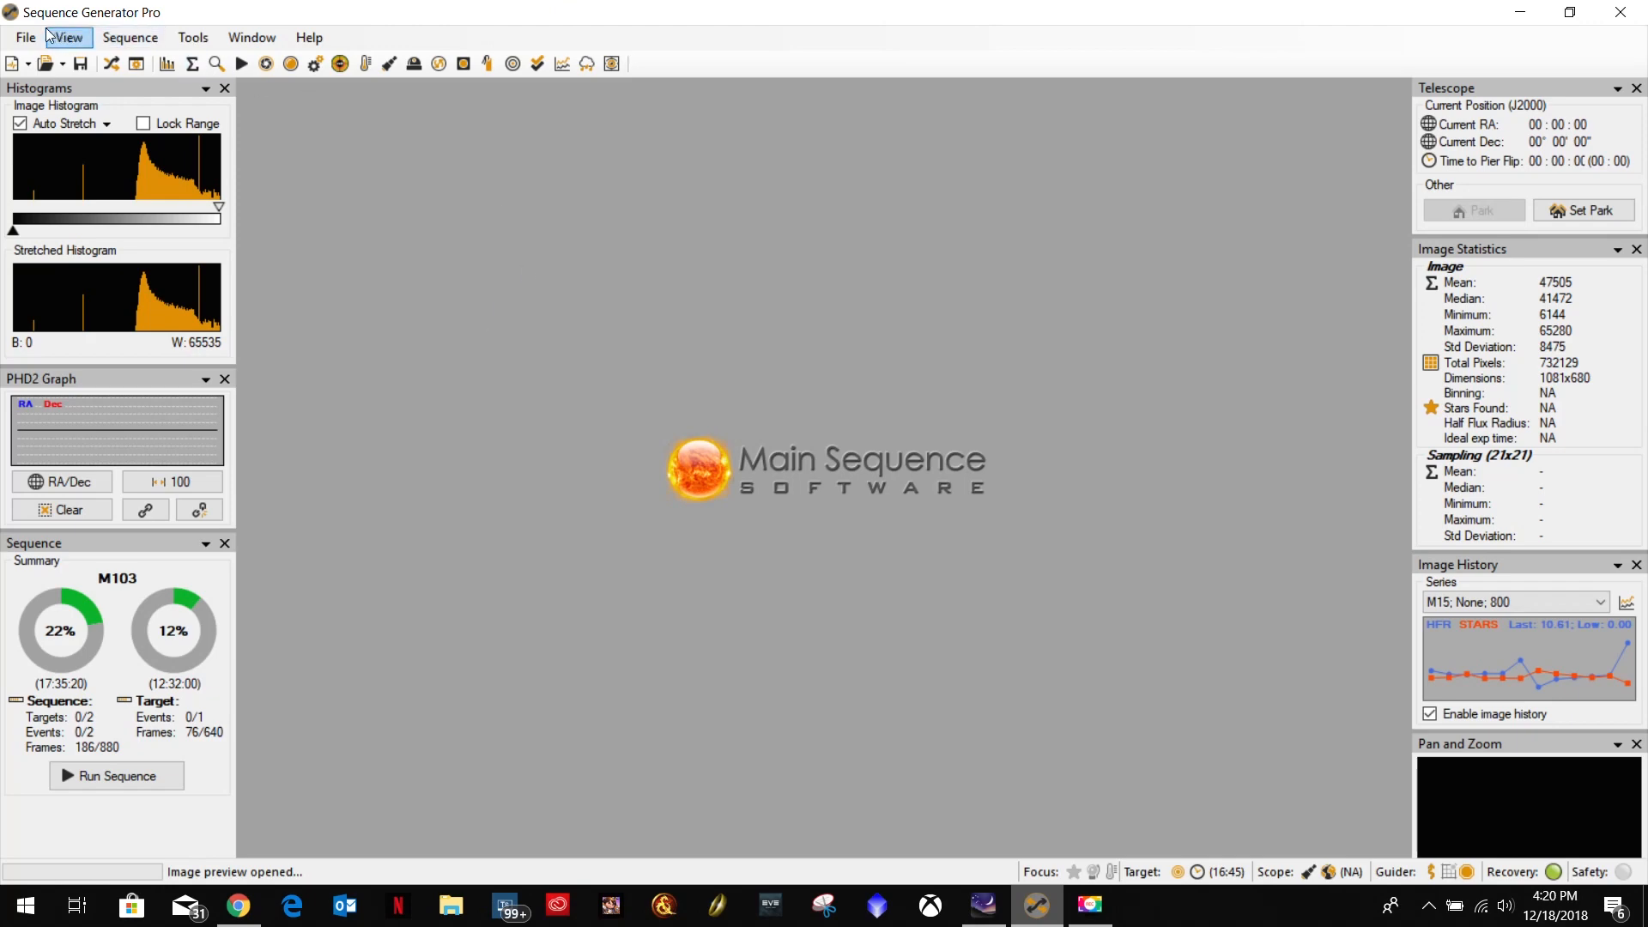
left_click(26, 39)
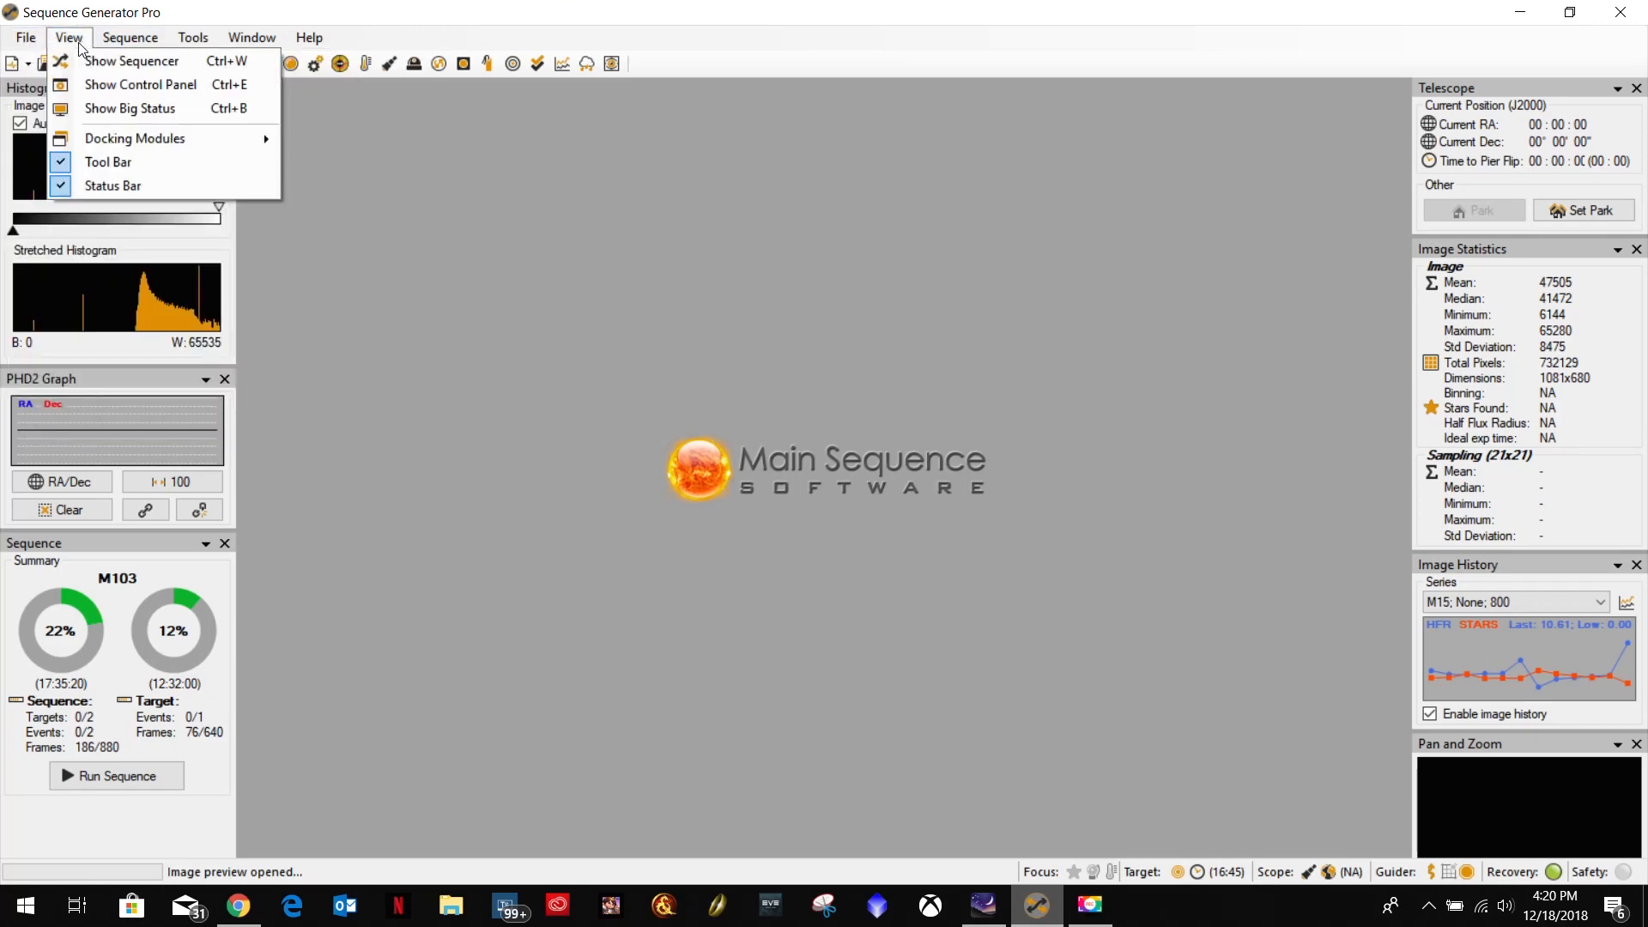
mouse_move(135, 45)
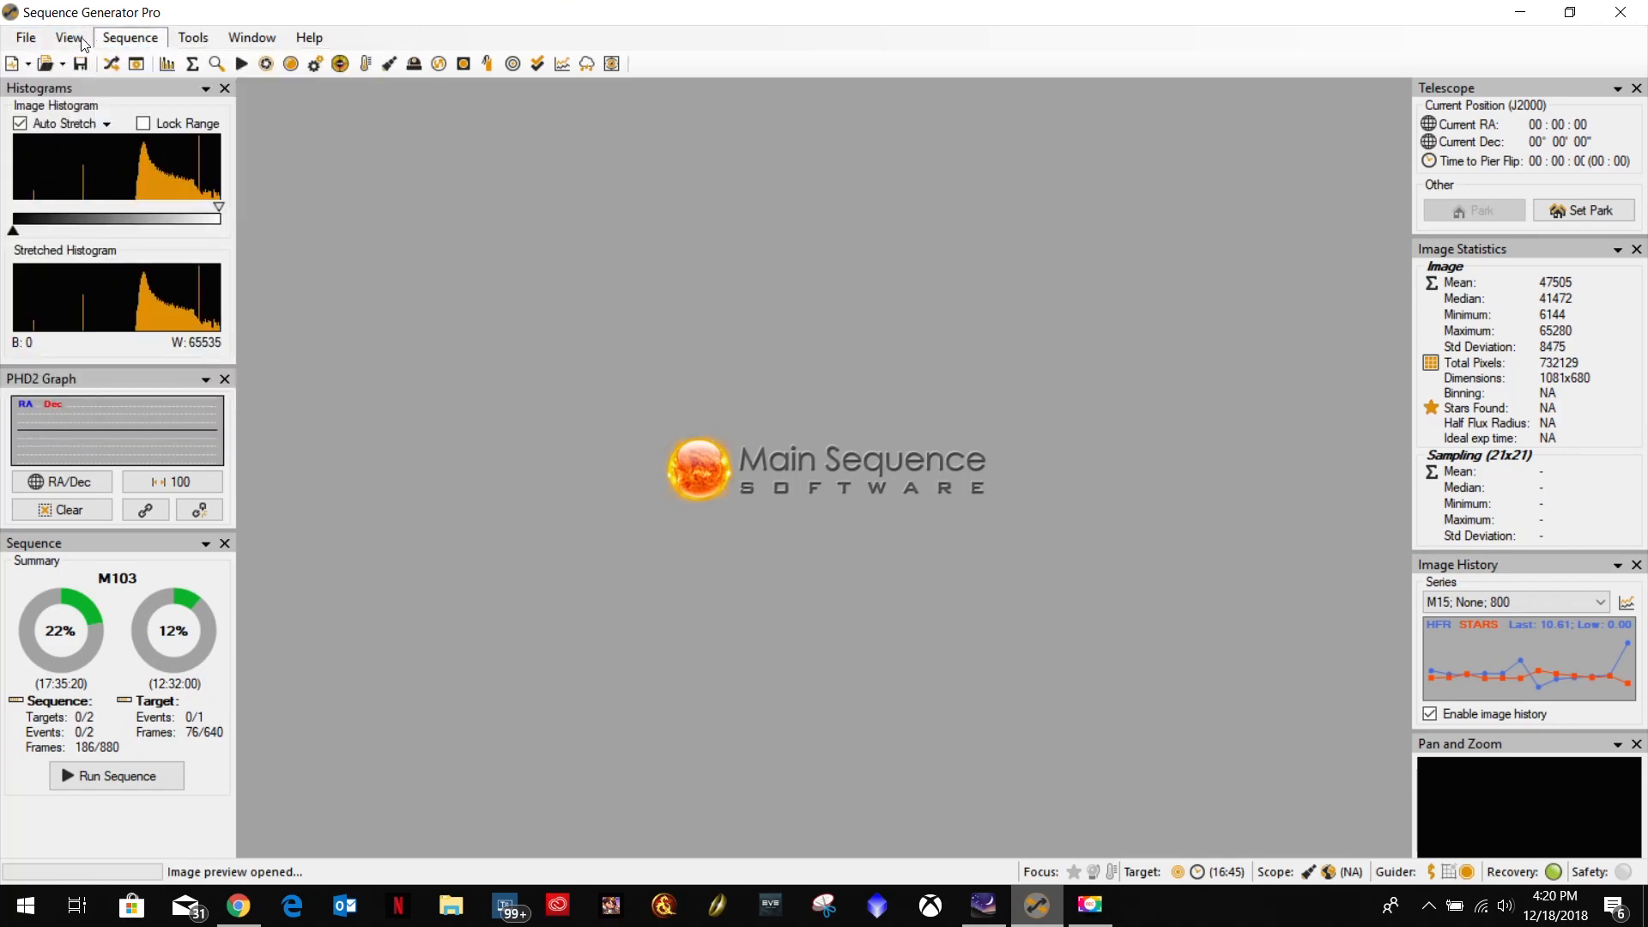
mouse_move(194, 37)
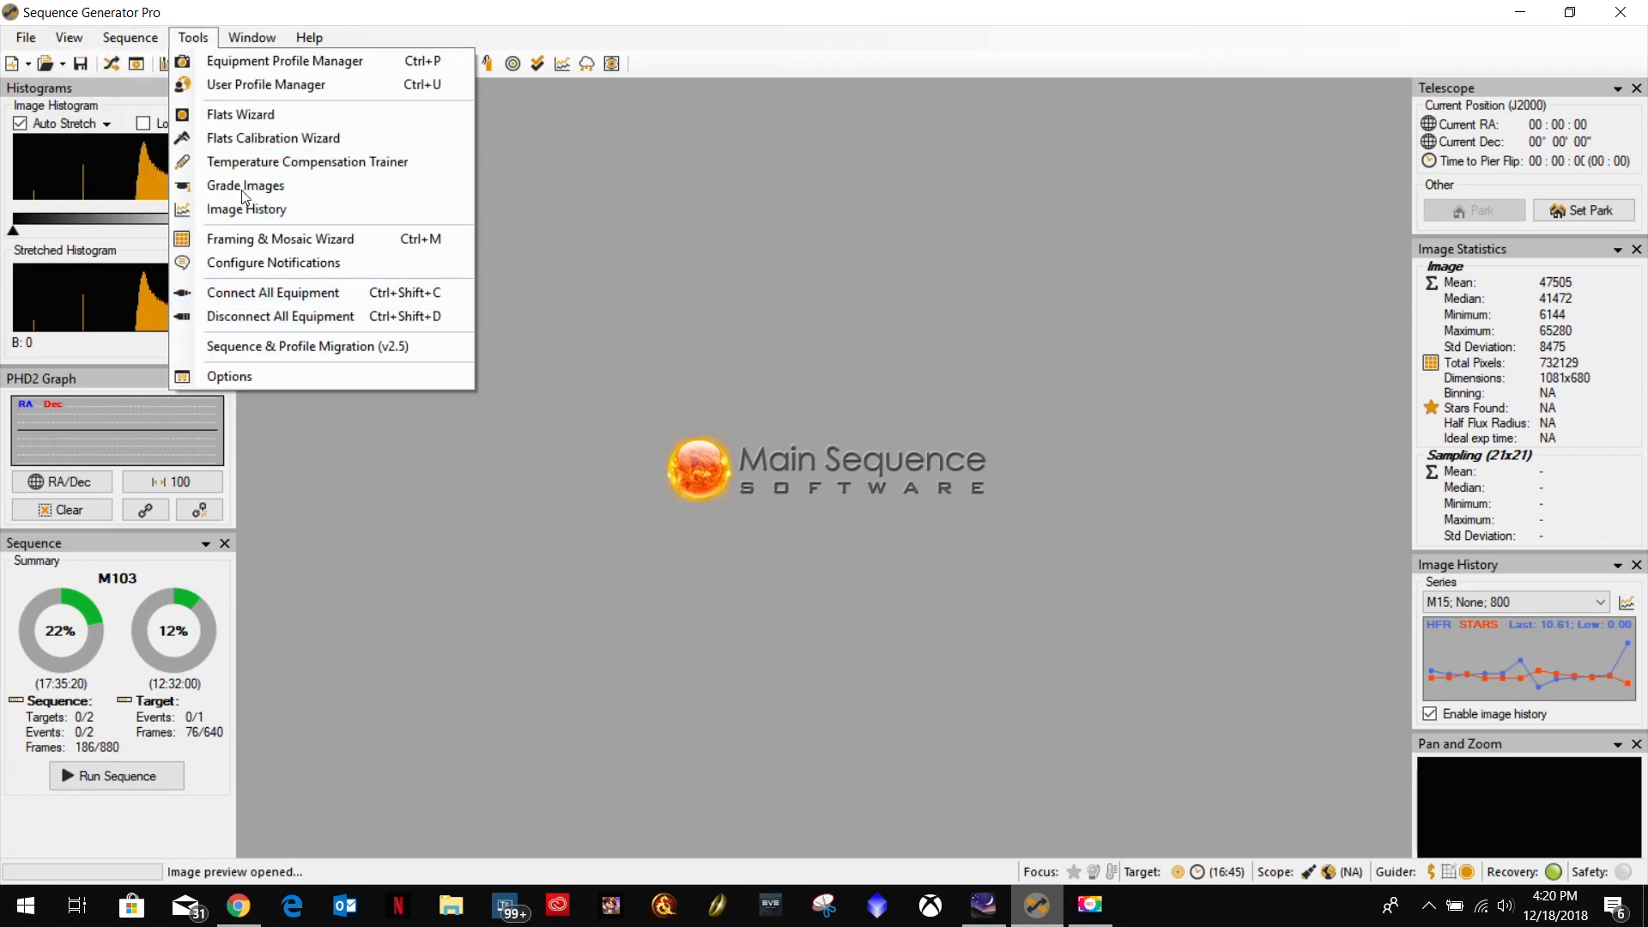
left_click(241, 63)
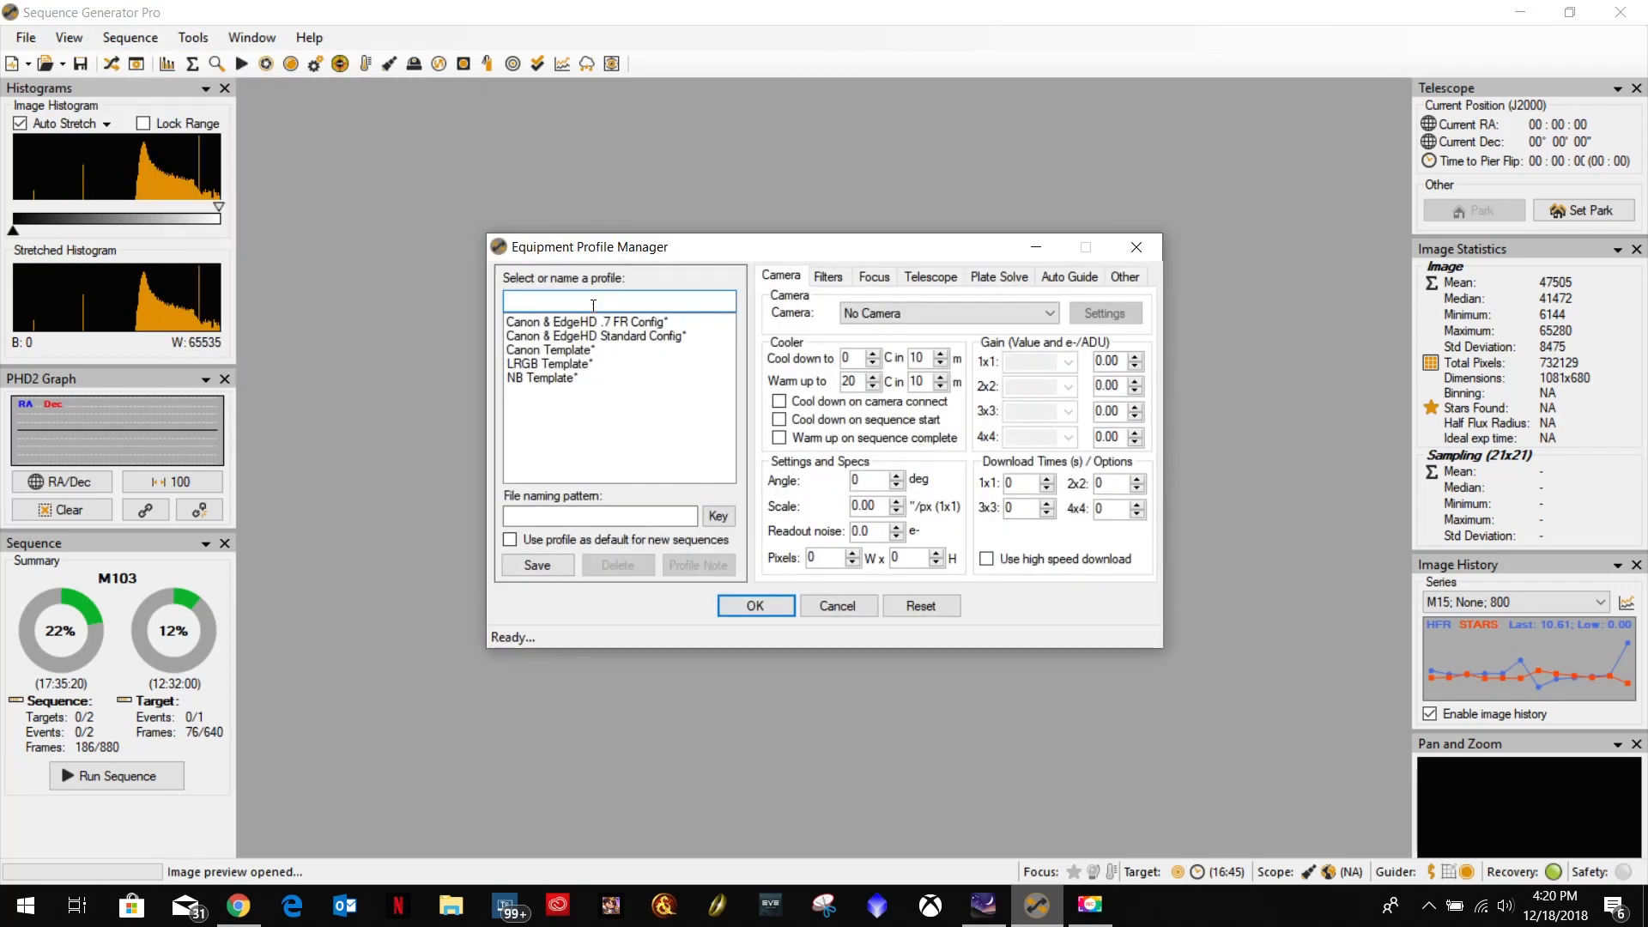
Load the Canon & EdgeHD Standard Config profile and check its camera scale and scope focal length.
left_click(620, 339)
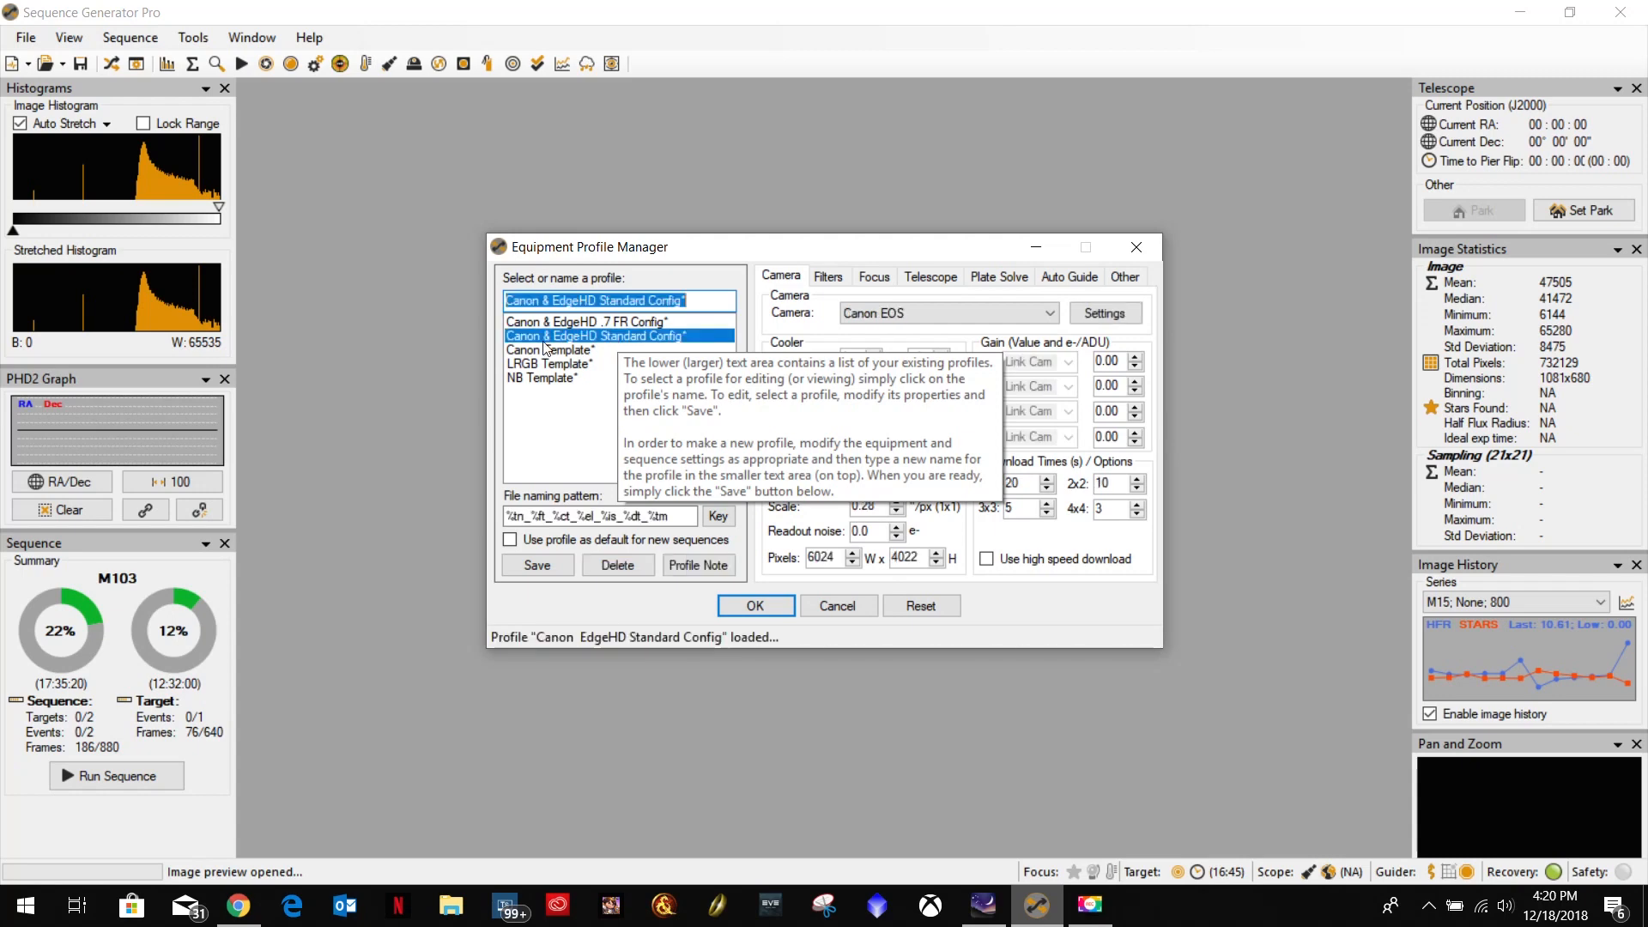
double_click(882, 508)
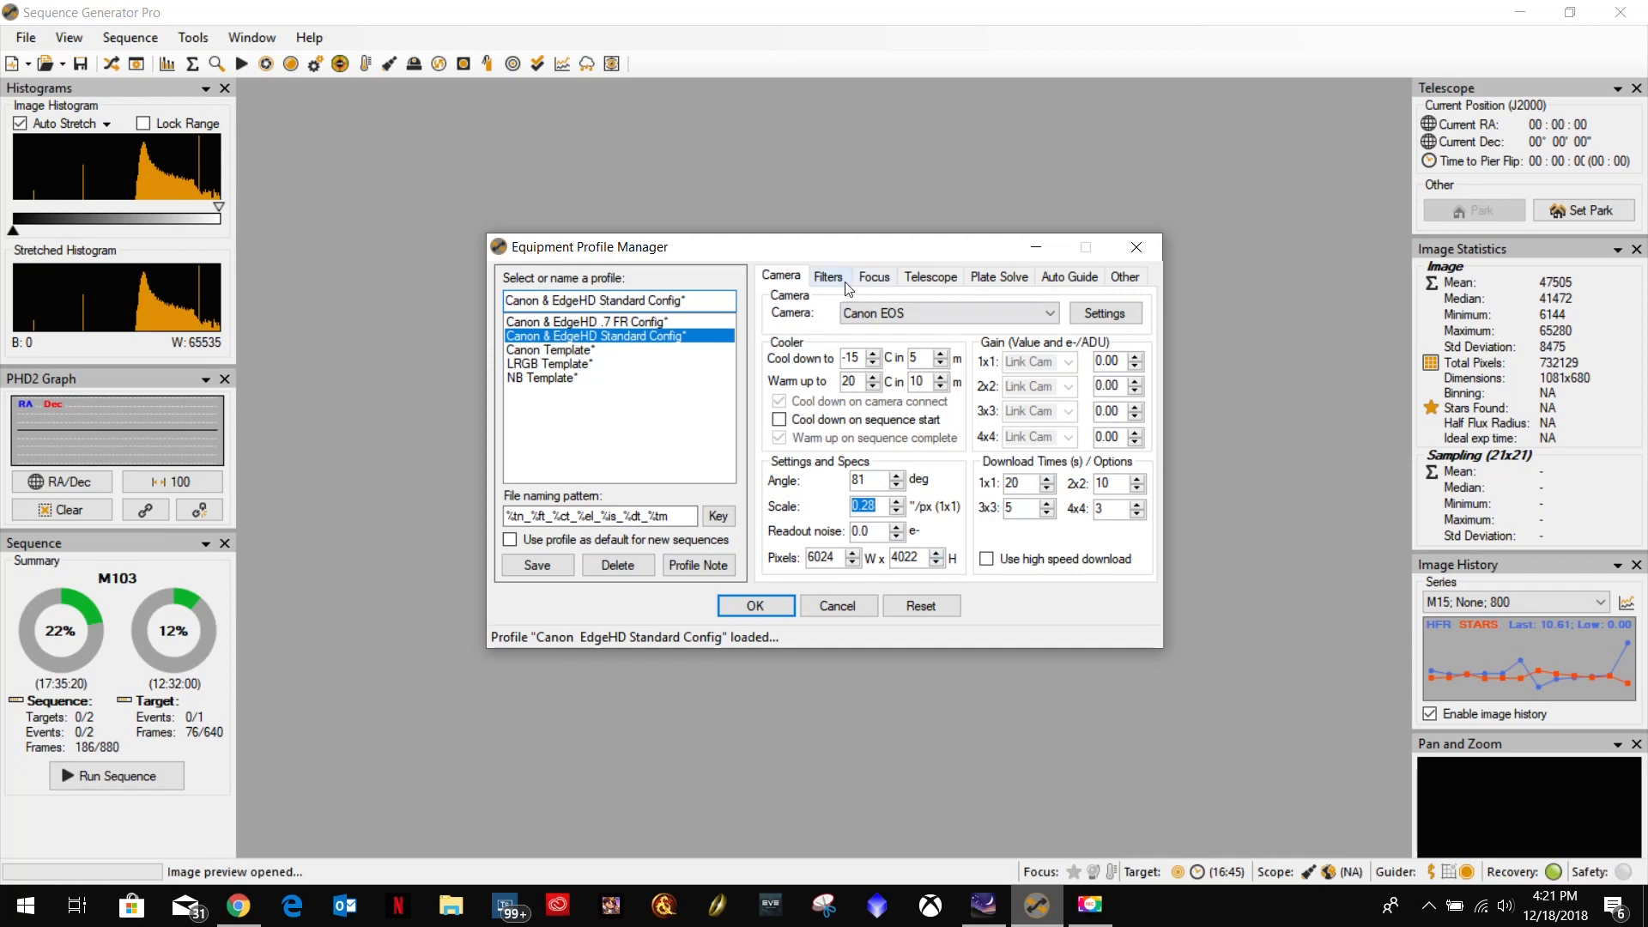
left_click(930, 276)
double_click(922, 483)
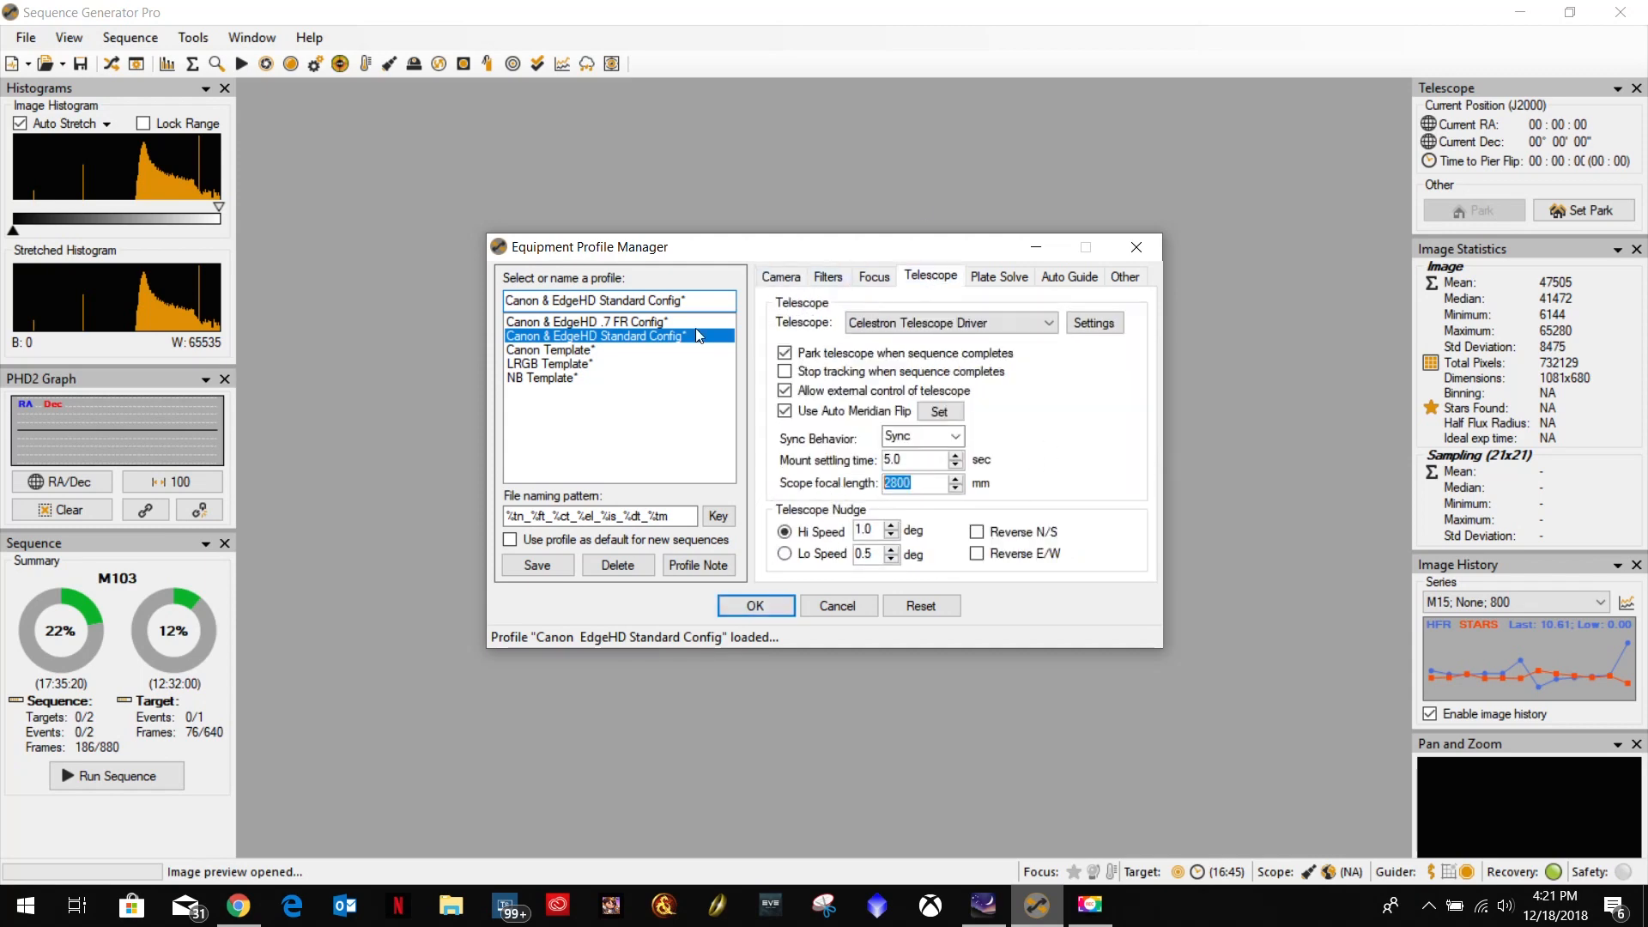
Load the Canon & EdgeHD .7 FR Config profile and check its scope focal length and camera scale.
left_click(620, 322)
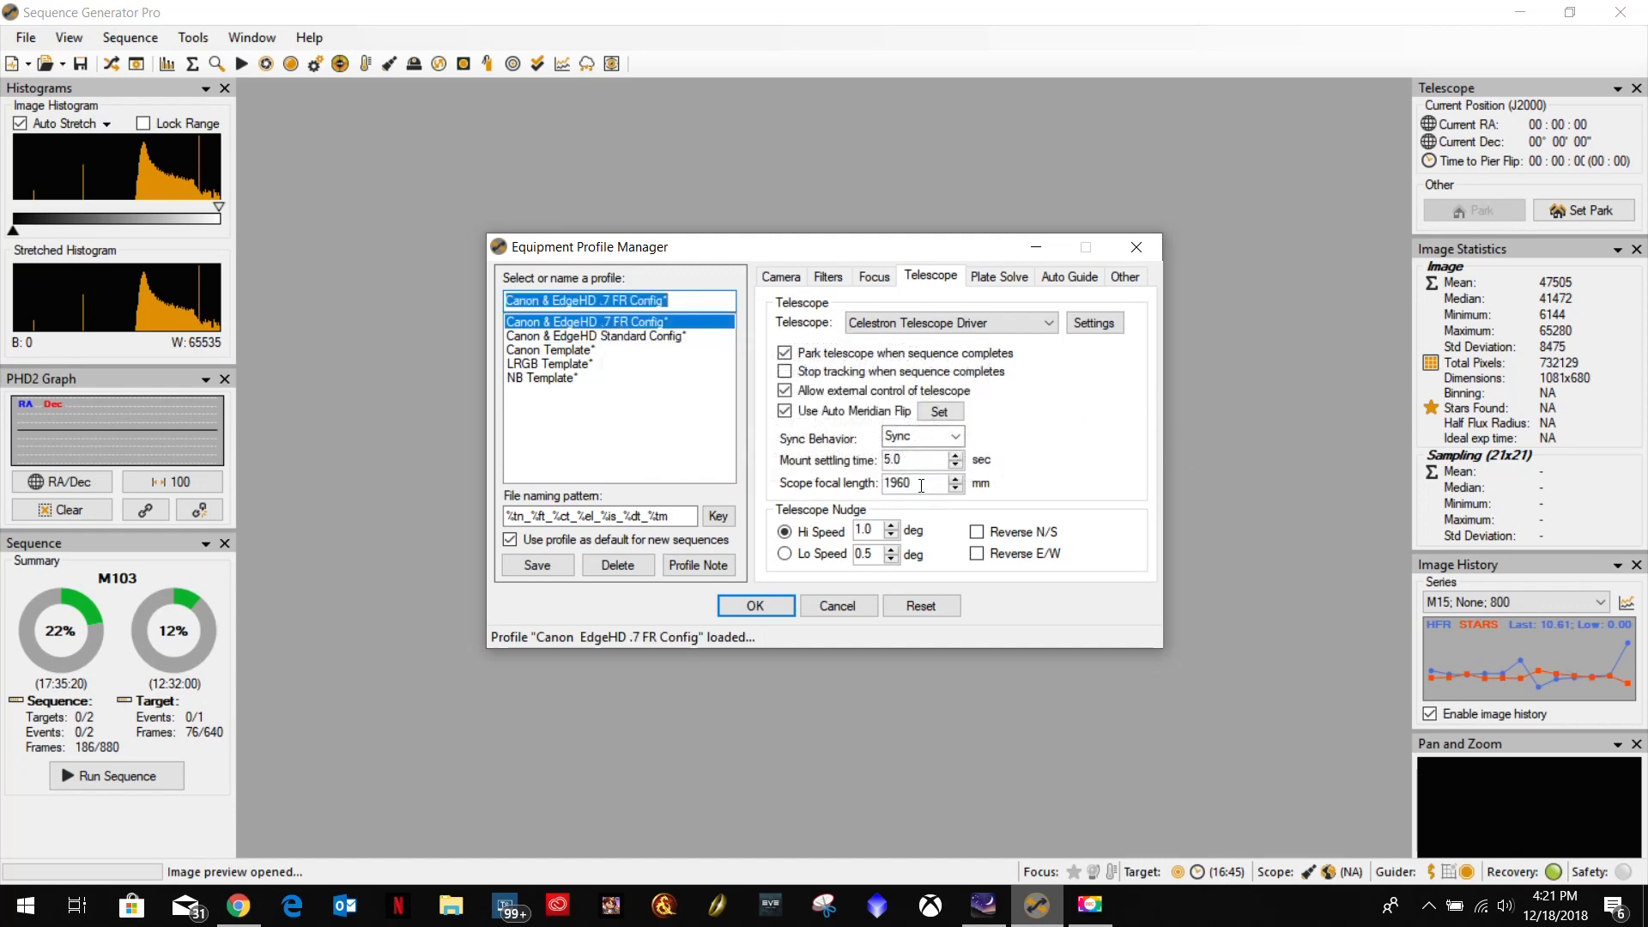
left_click_drag(933, 484, 867, 481)
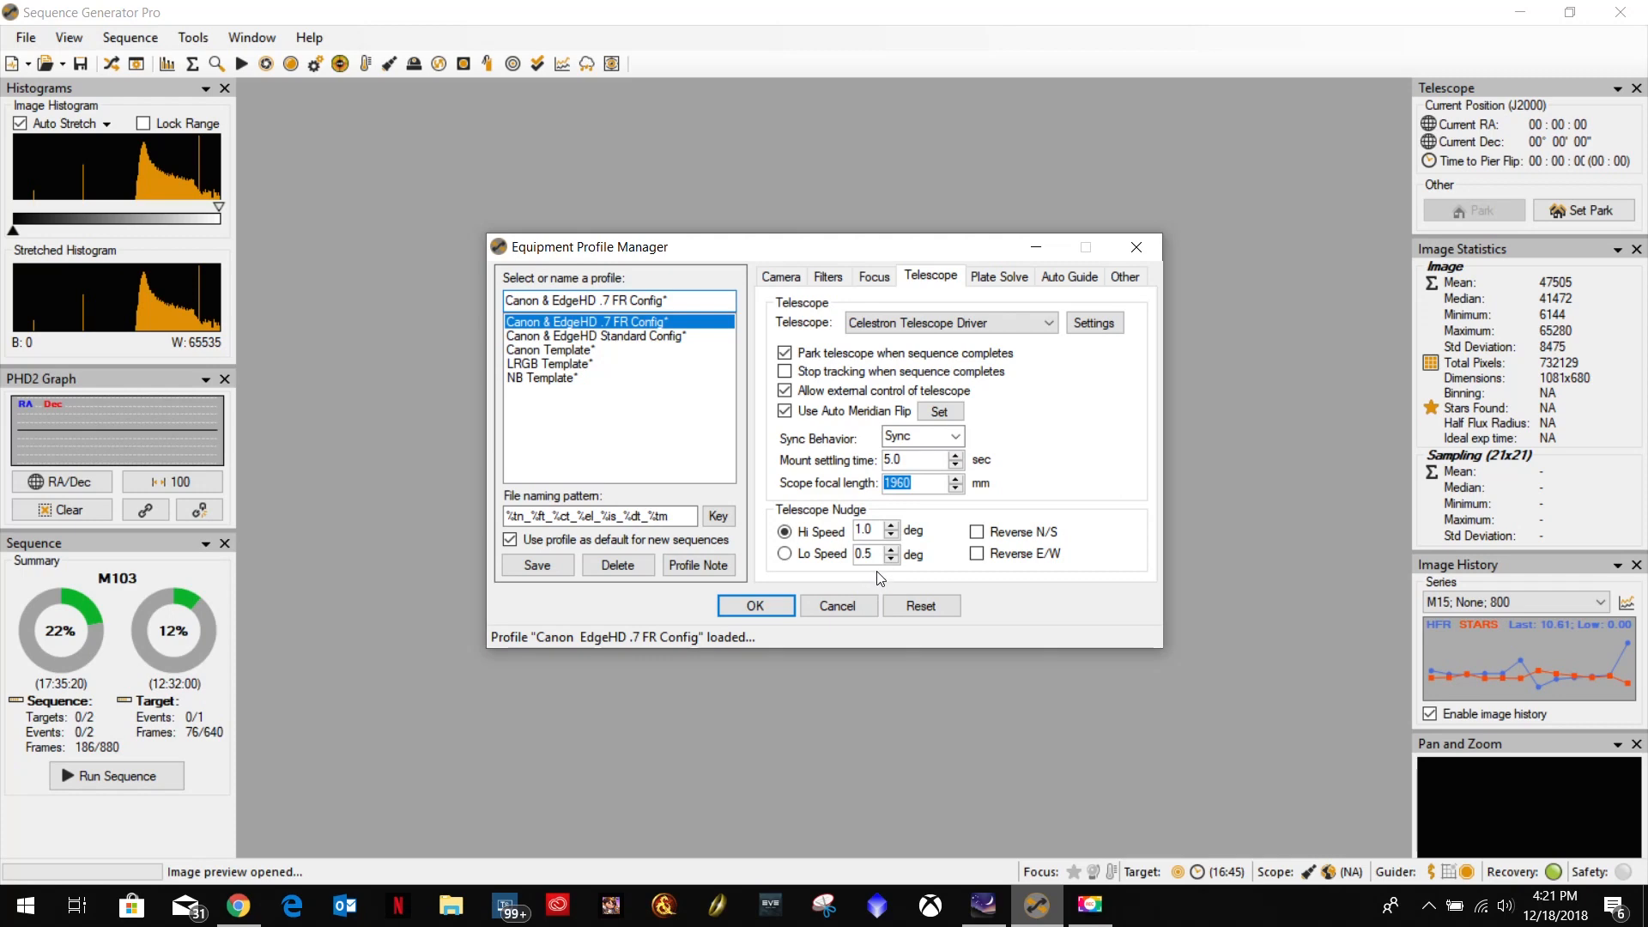
left_click(781, 278)
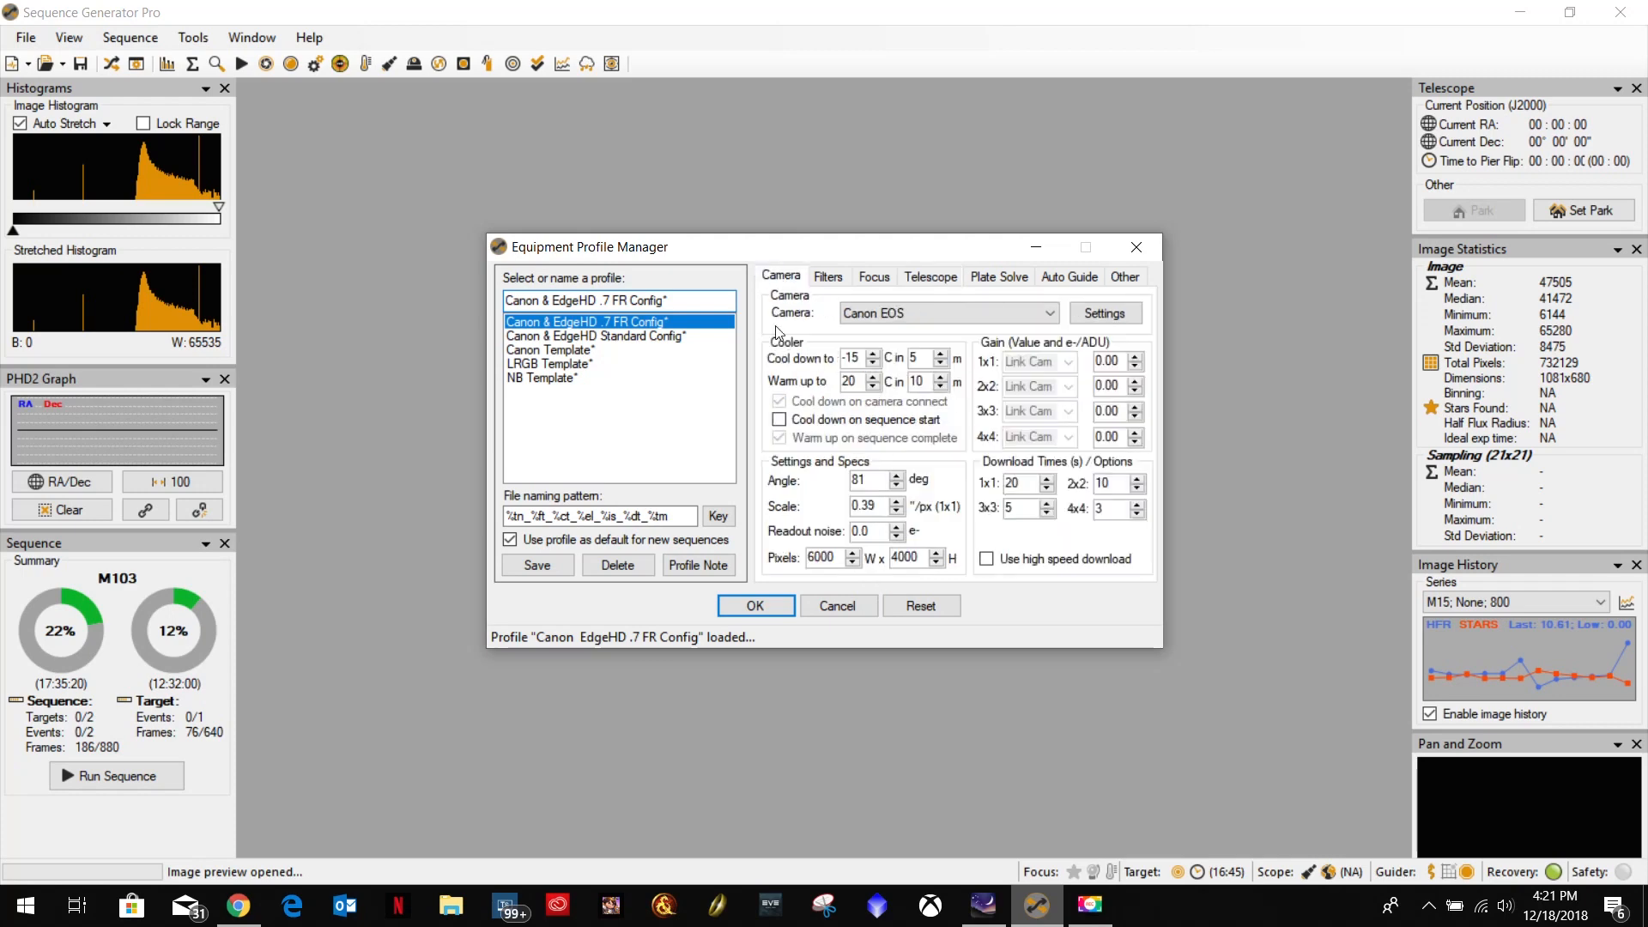
left_click_drag(877, 504, 807, 513)
Compare with the Standard Config profile, reload Canon & EdgeHD .7 FR Config, save it and close the Equipment Profile Manager.
left_click(636, 337)
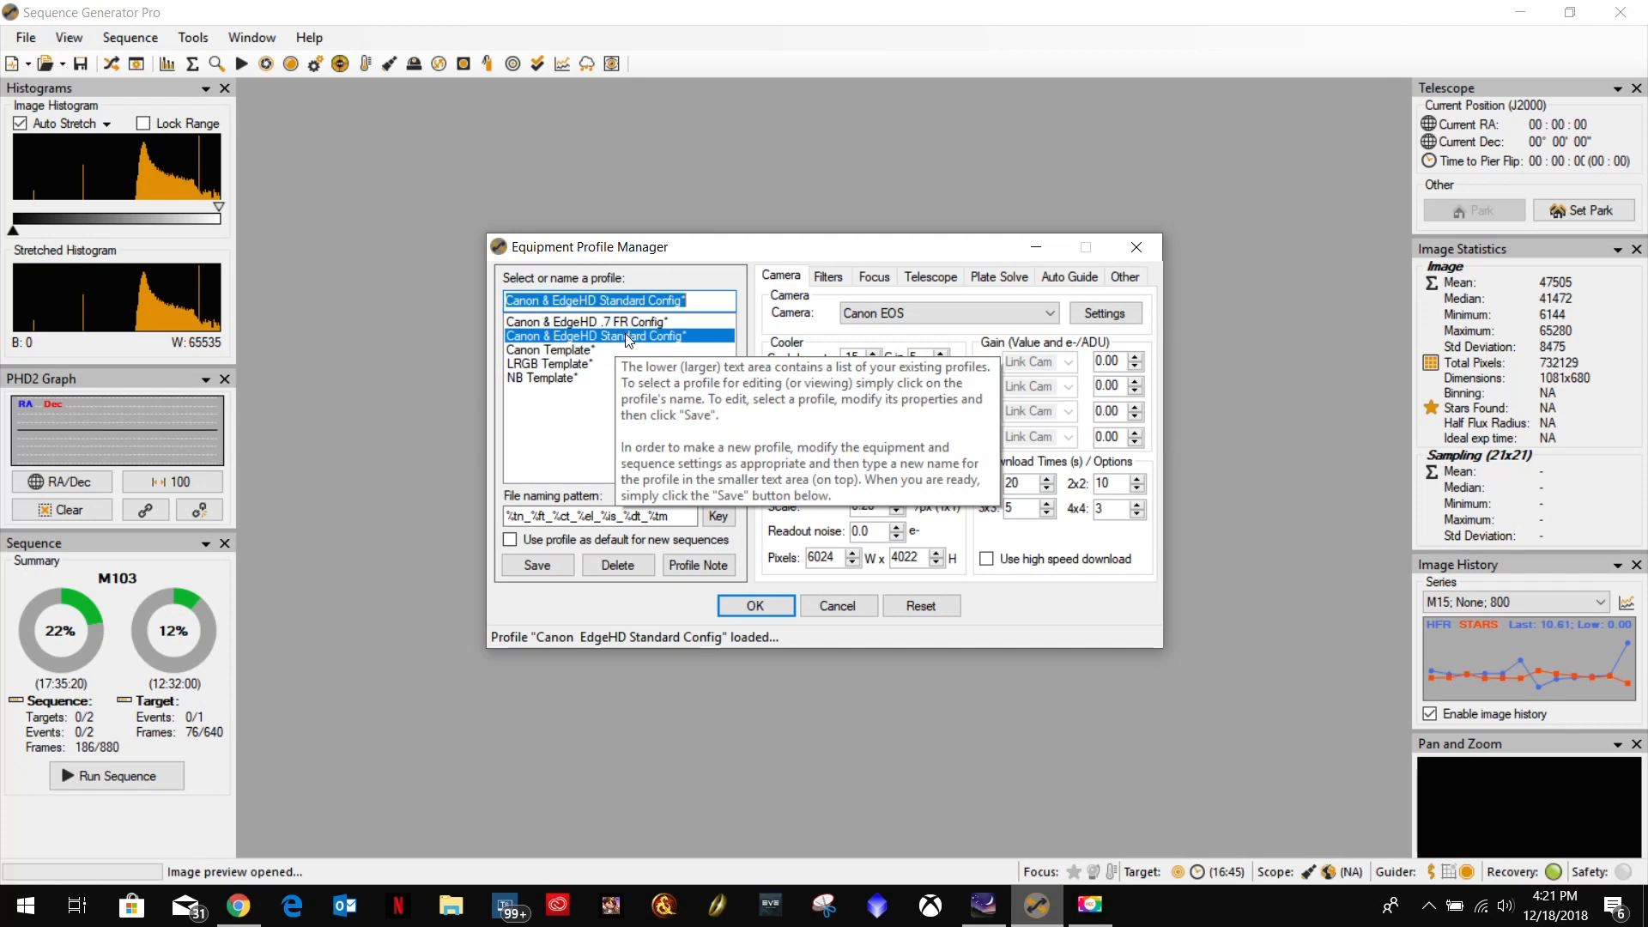
left_click(632, 323)
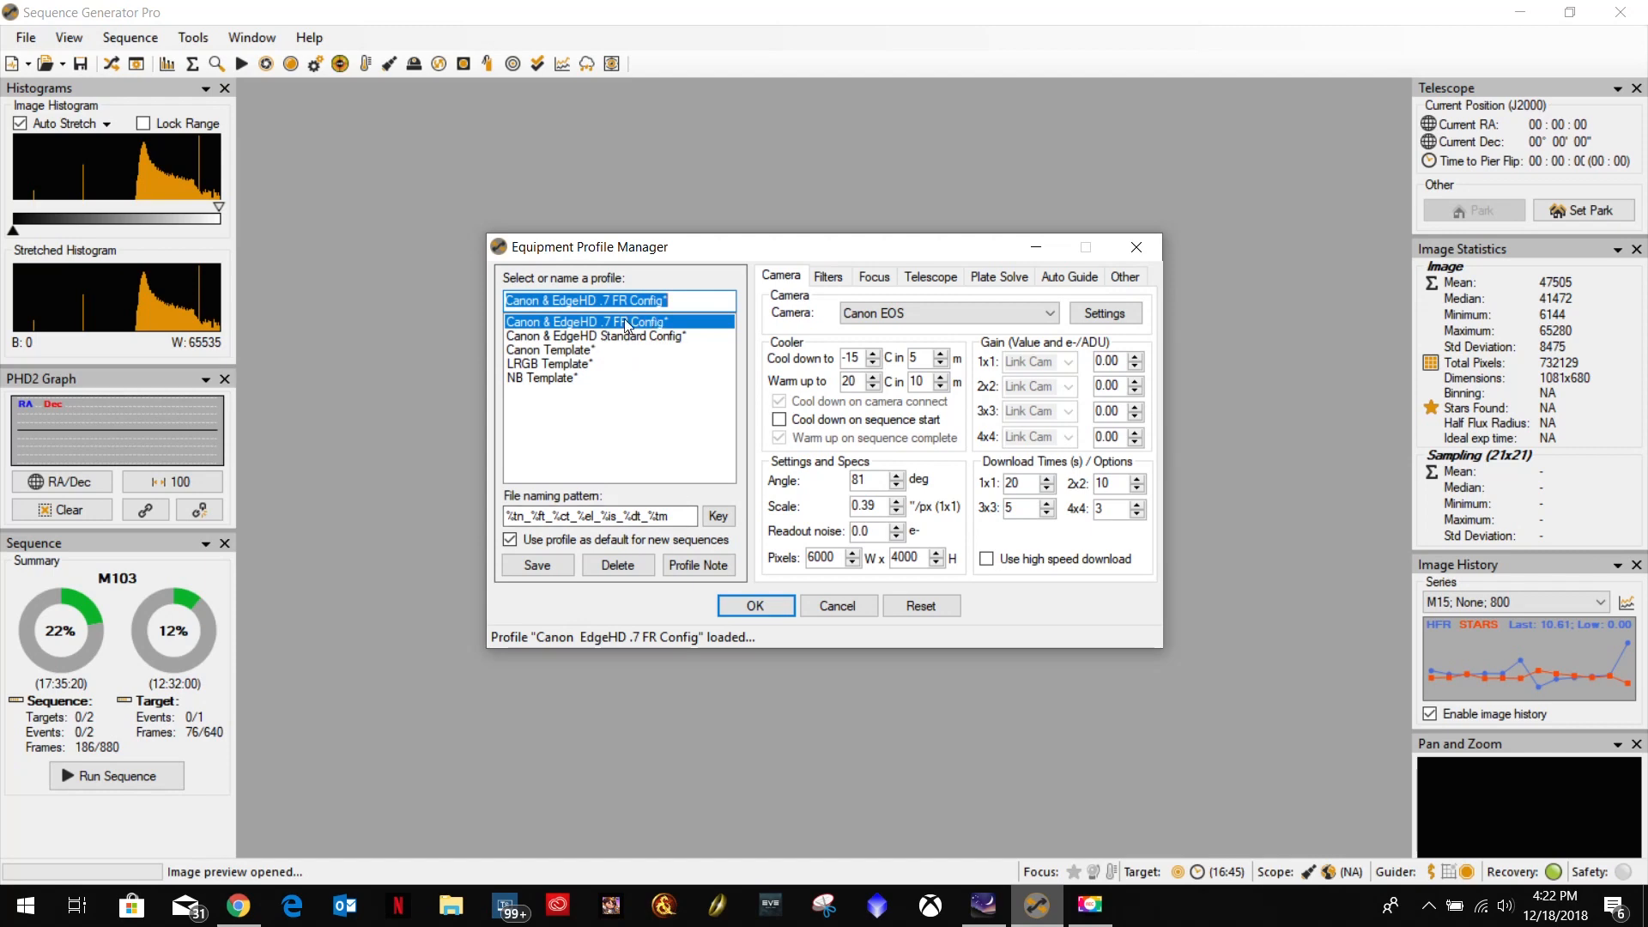
mouse_move(609, 548)
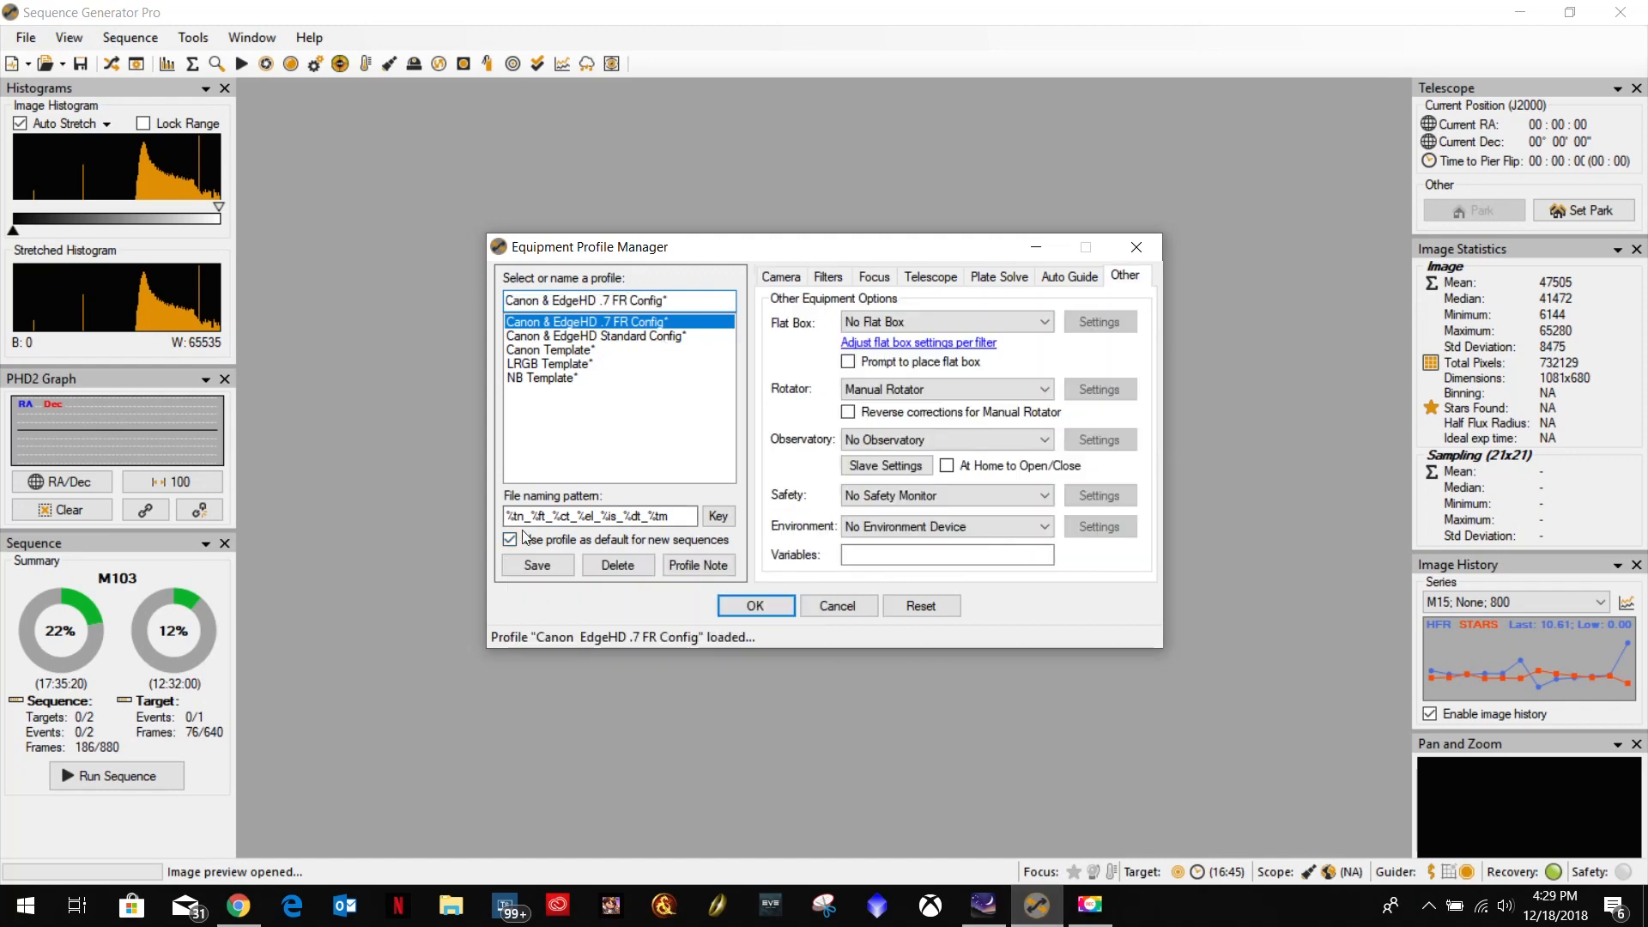
left_click(535, 563)
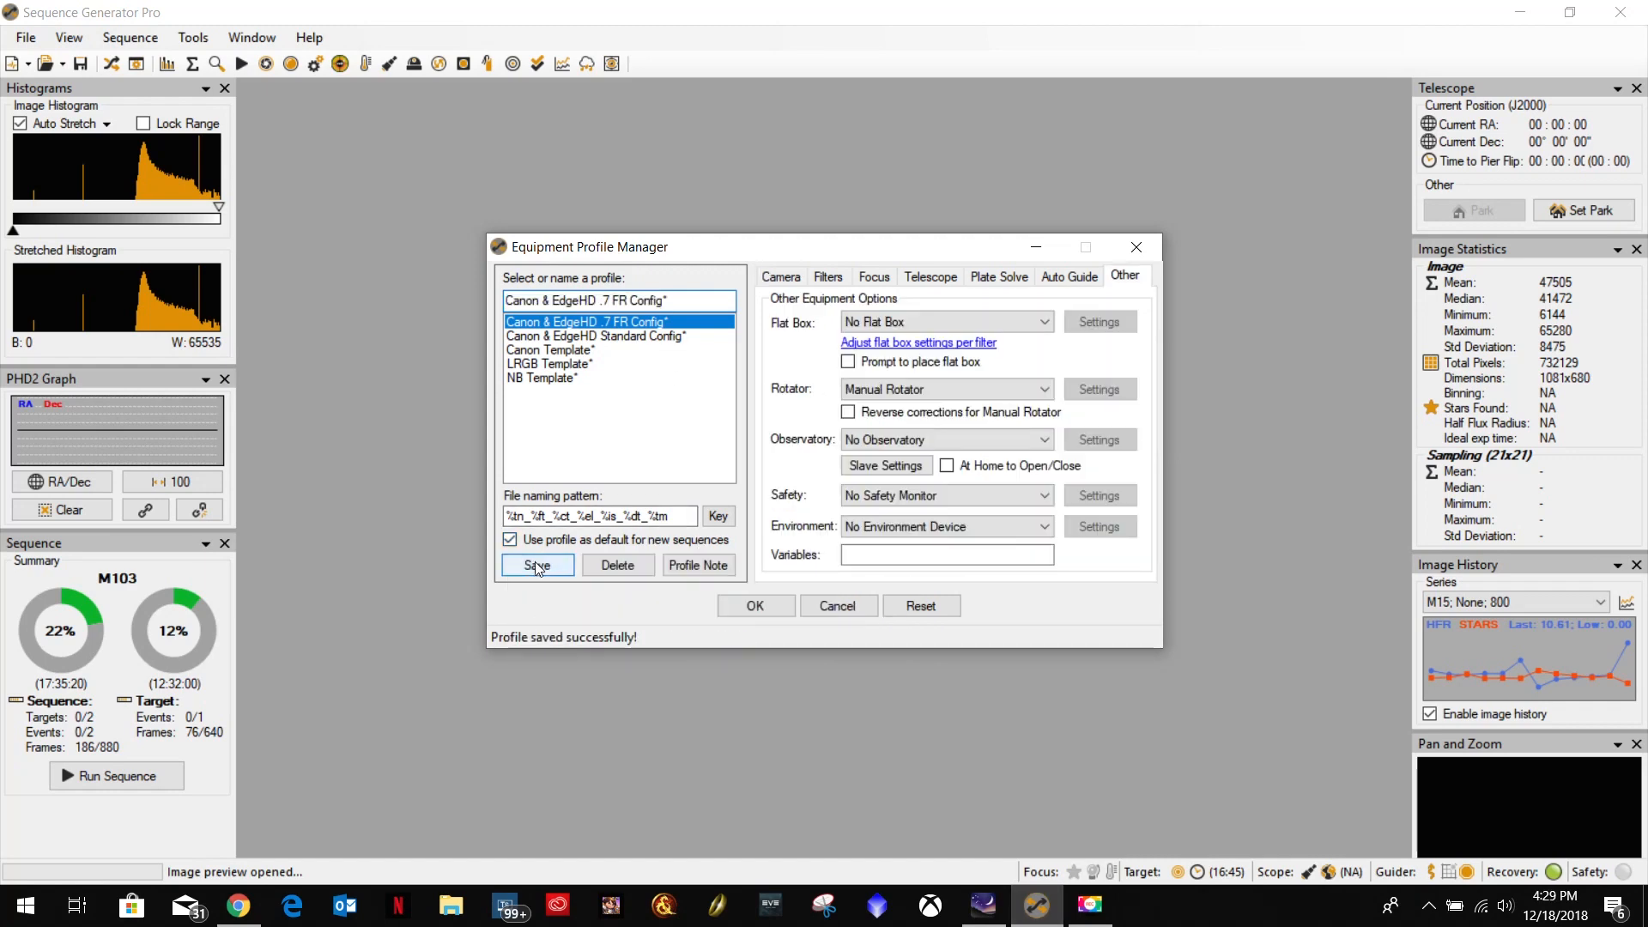
left_click(755, 607)
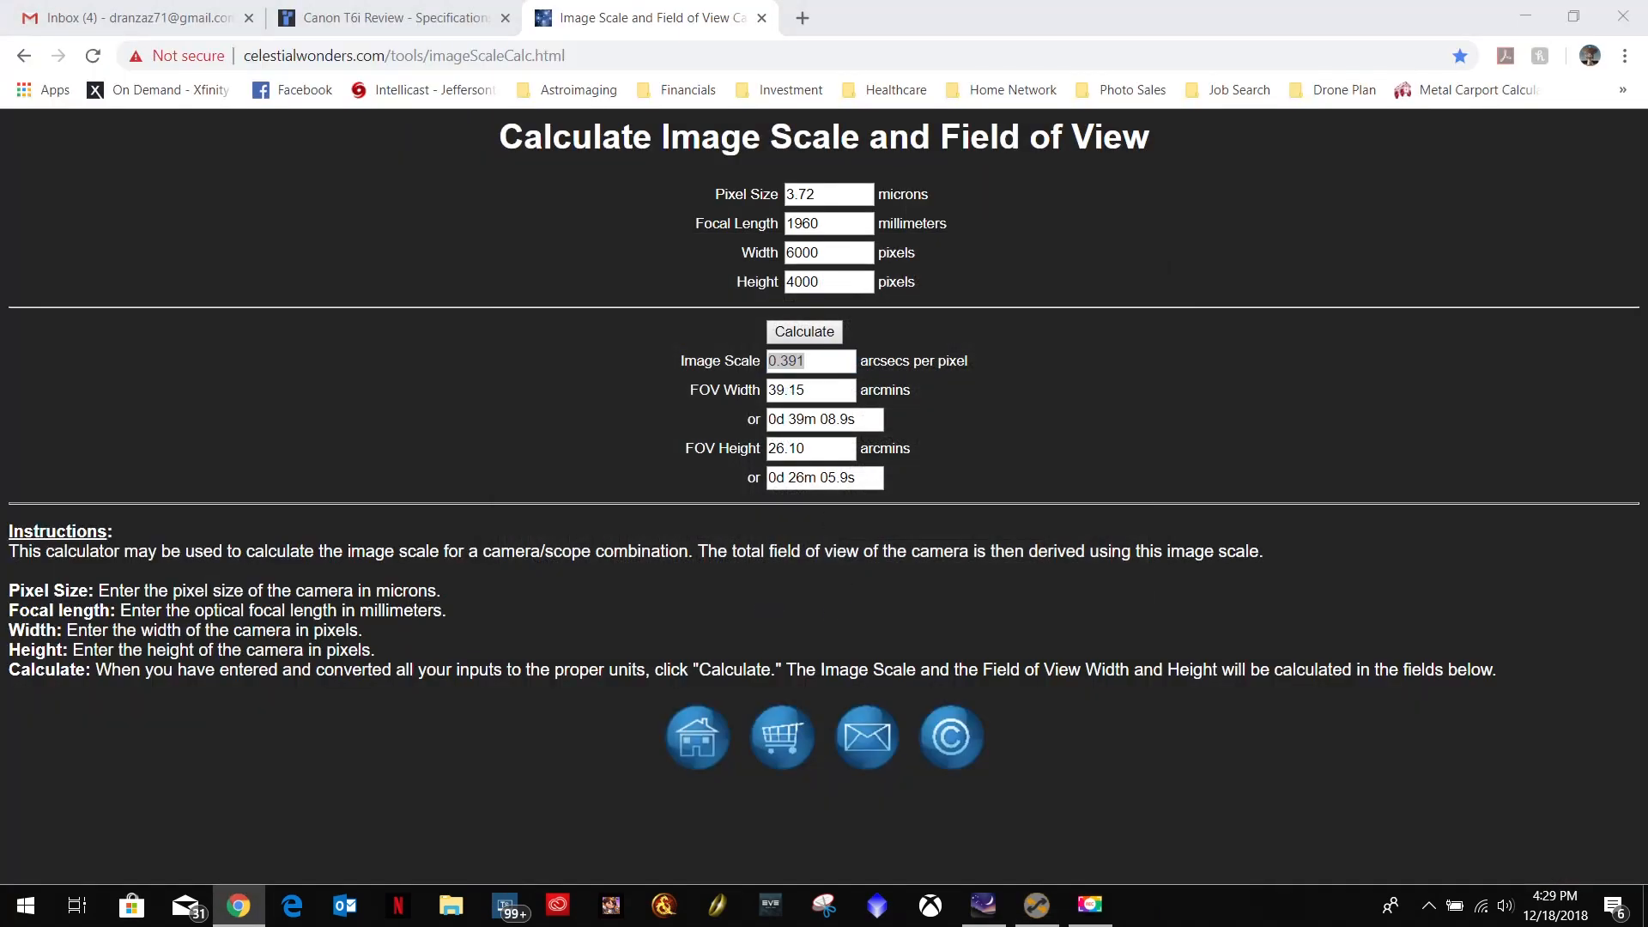
Switch to Stellarium and search for the object M101.
left_click(1036, 906)
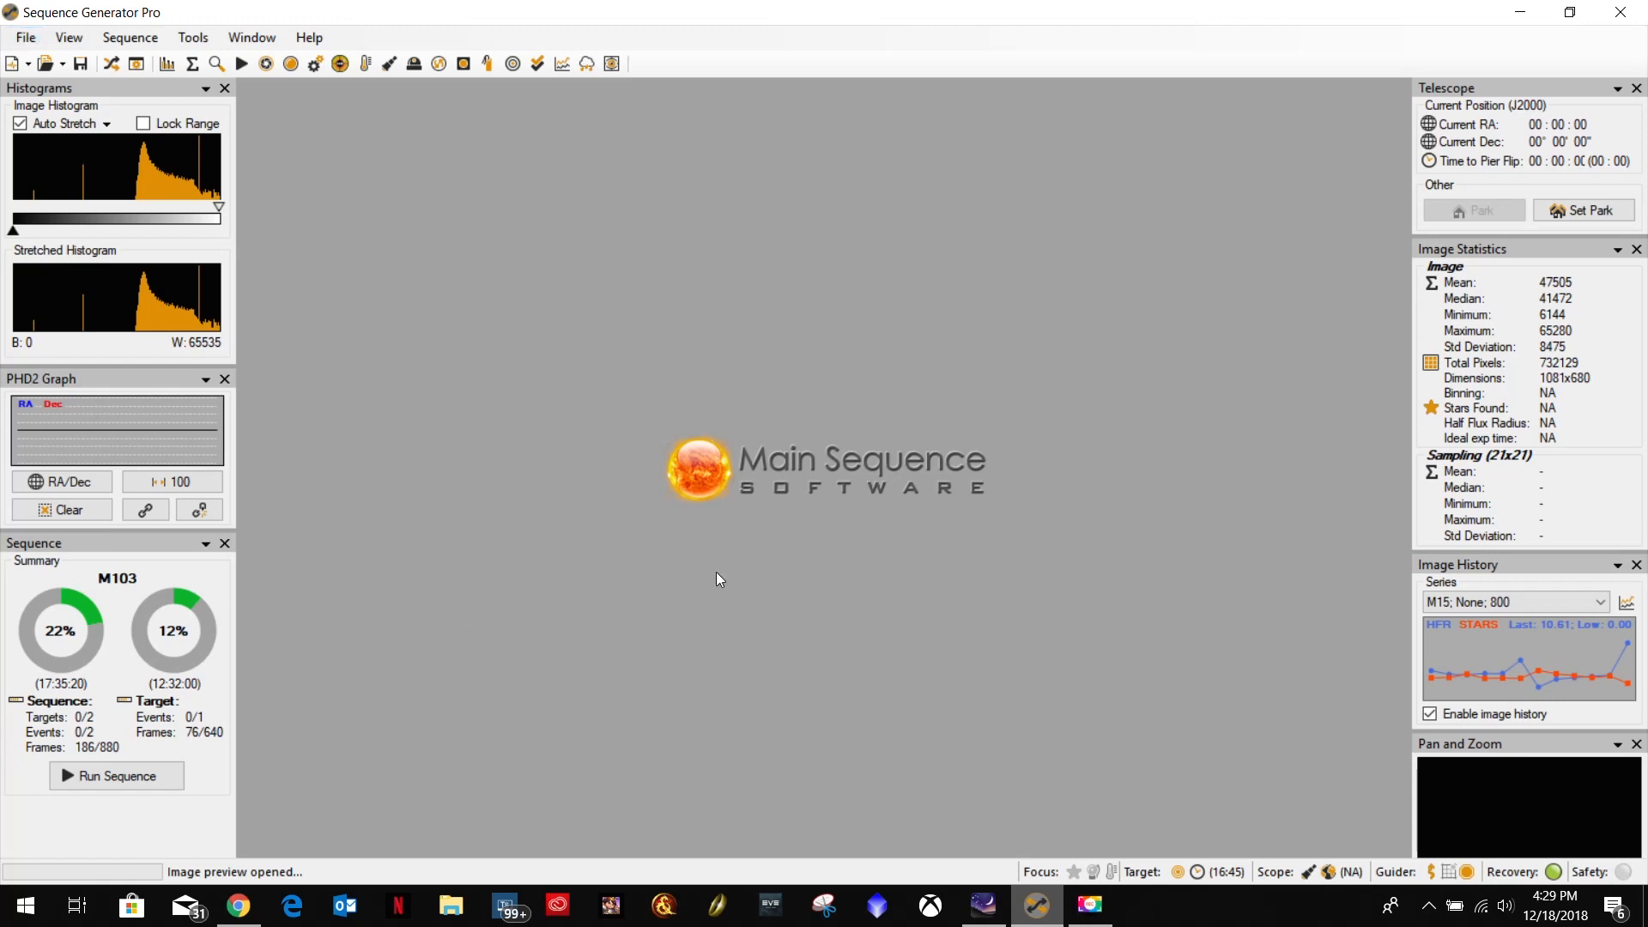
left_click(983, 906)
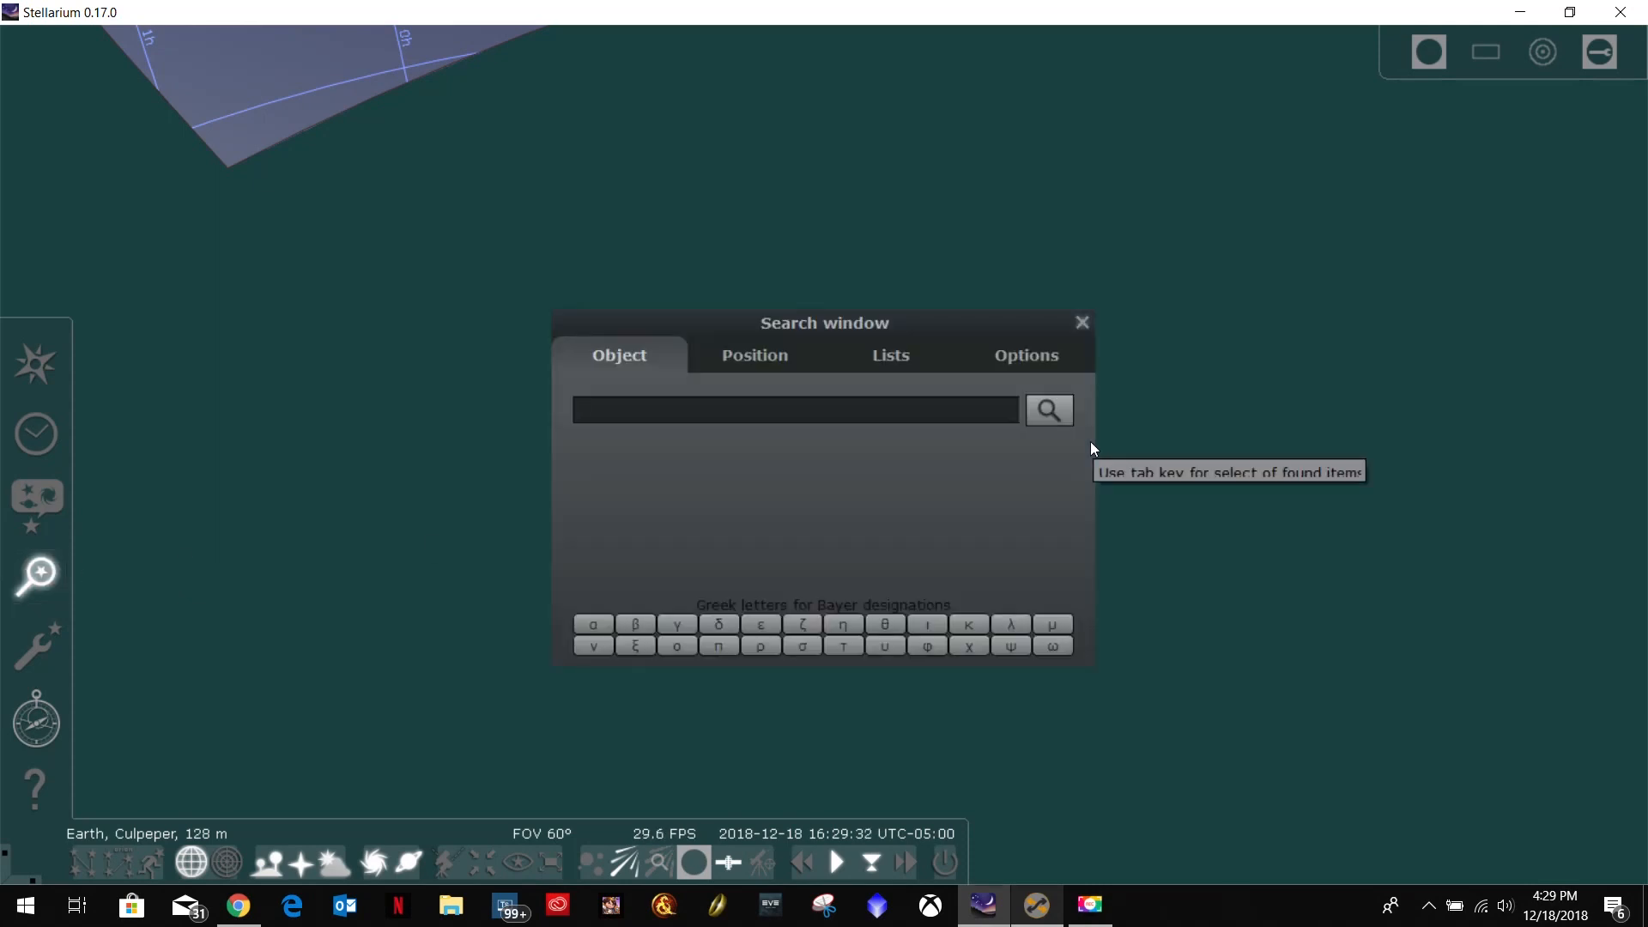
type("M")
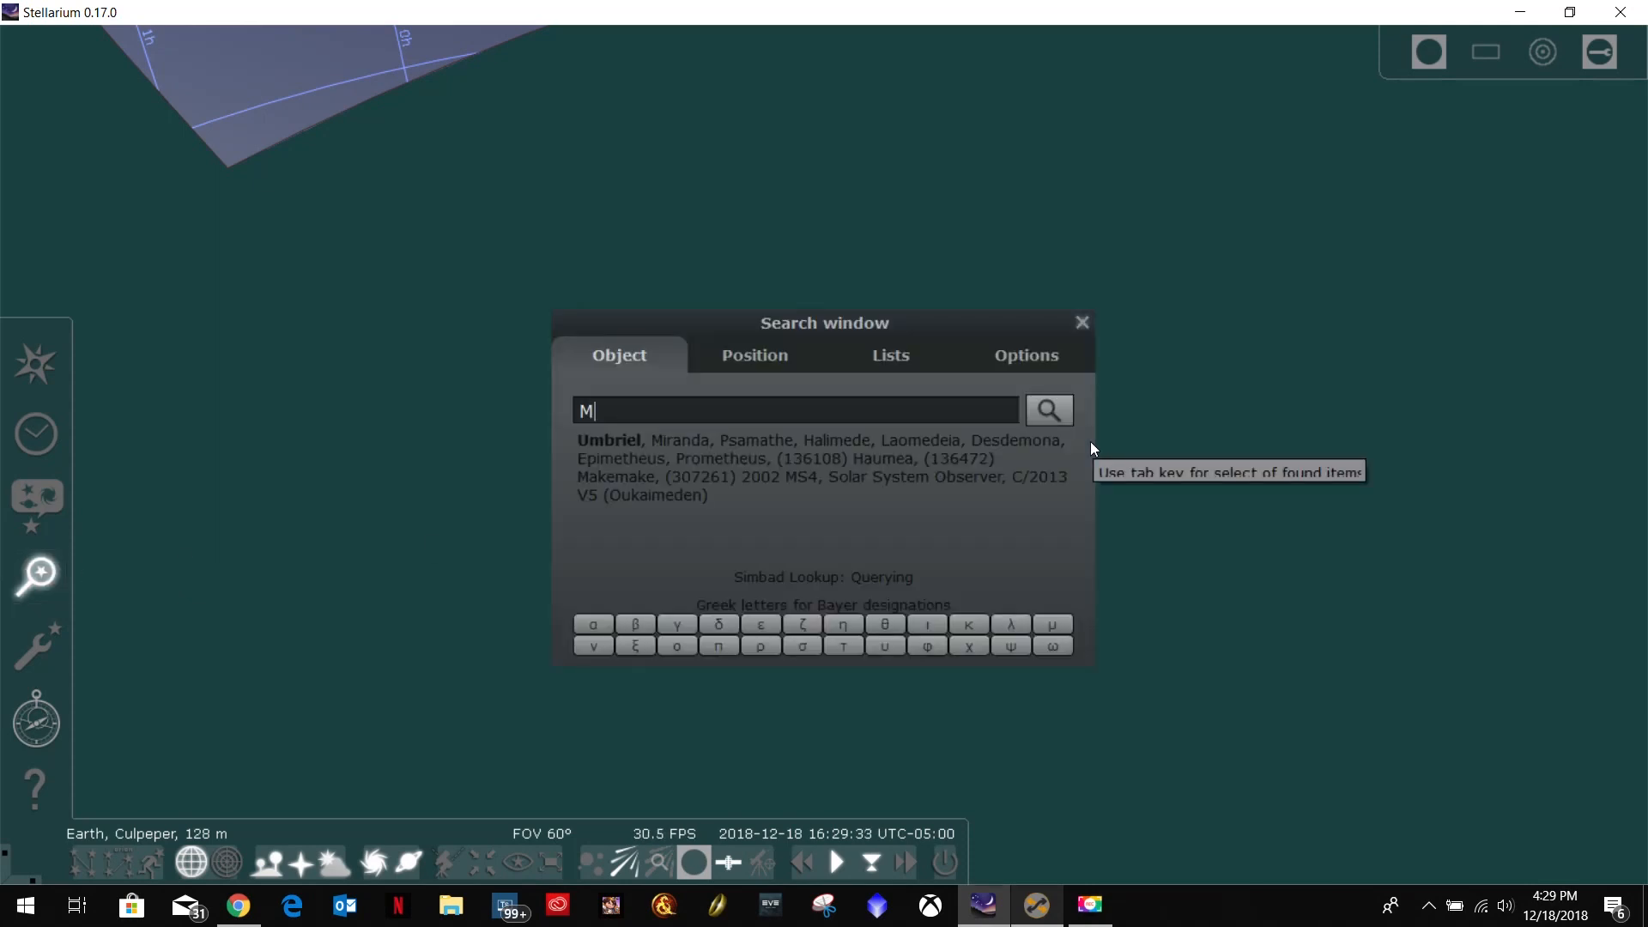
type("101")
key("Return")
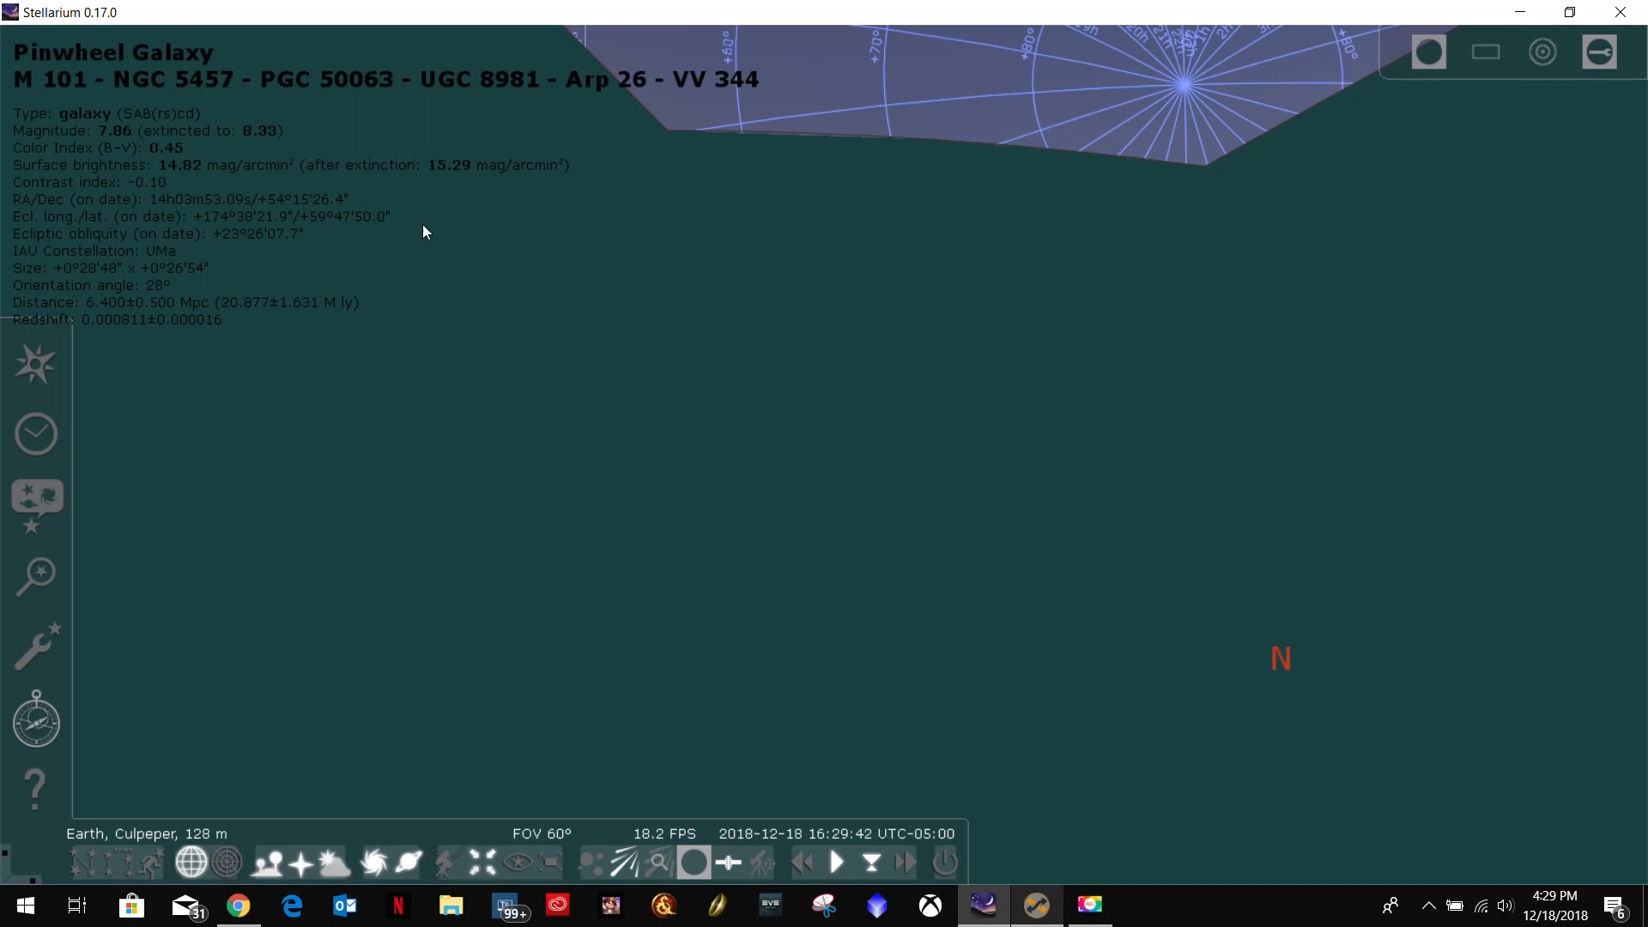
In File Explorer, look through the image file names in the NoFocalReducer folder under SGP_Data on DataDrive (E:), and minimize the window.
left_click(450, 905)
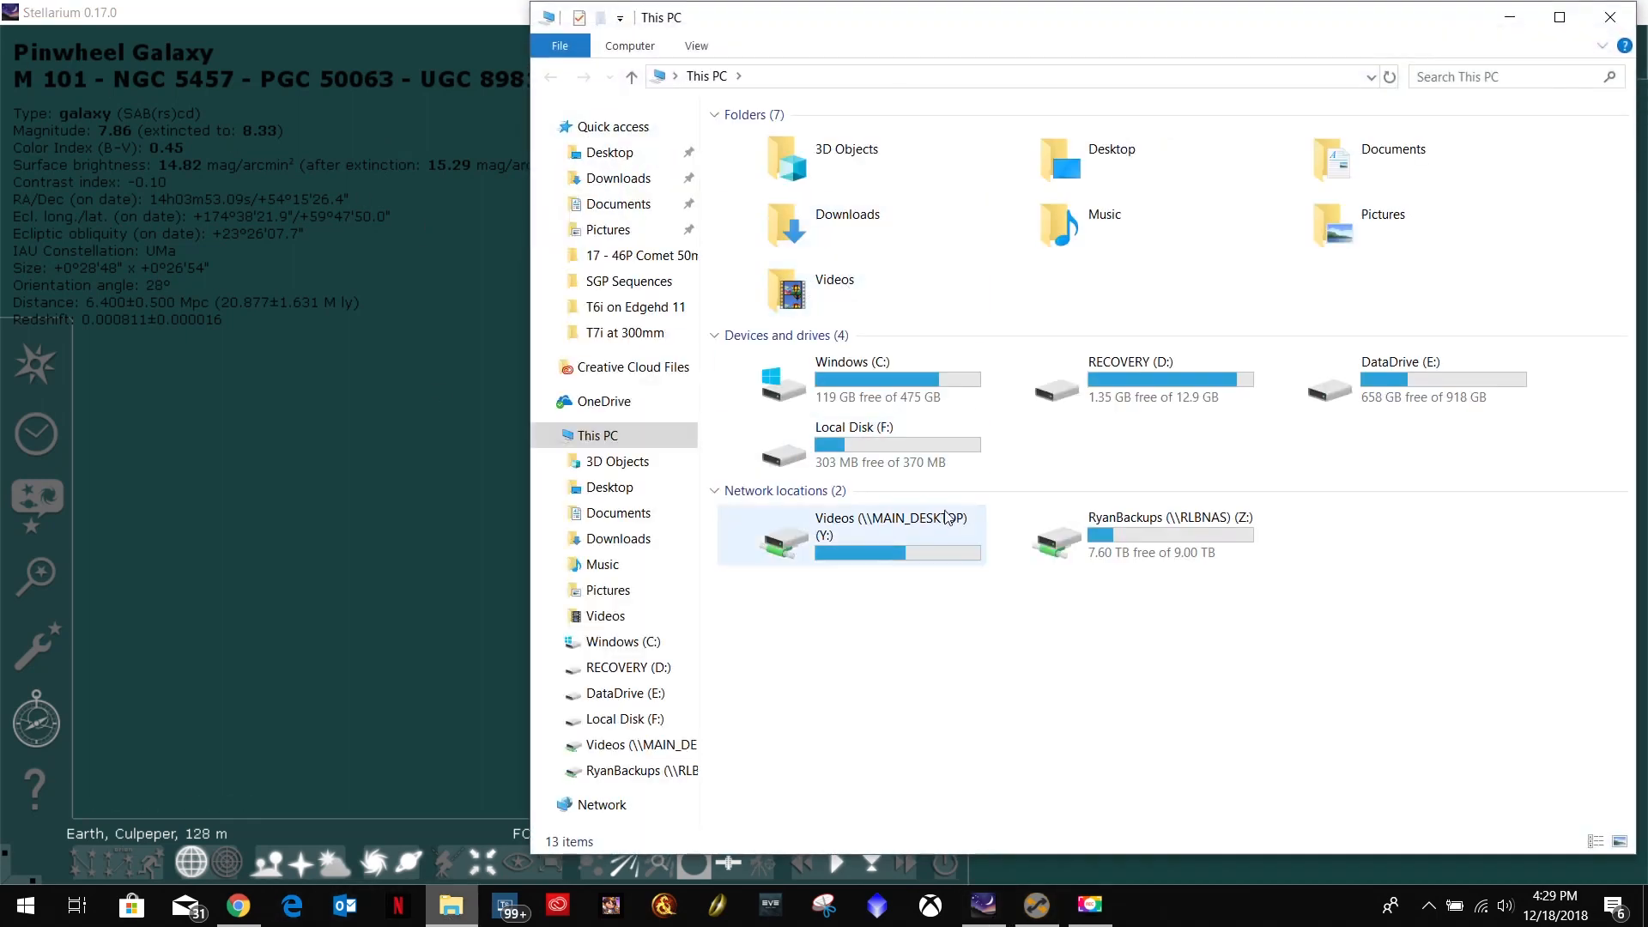
double_click(1389, 390)
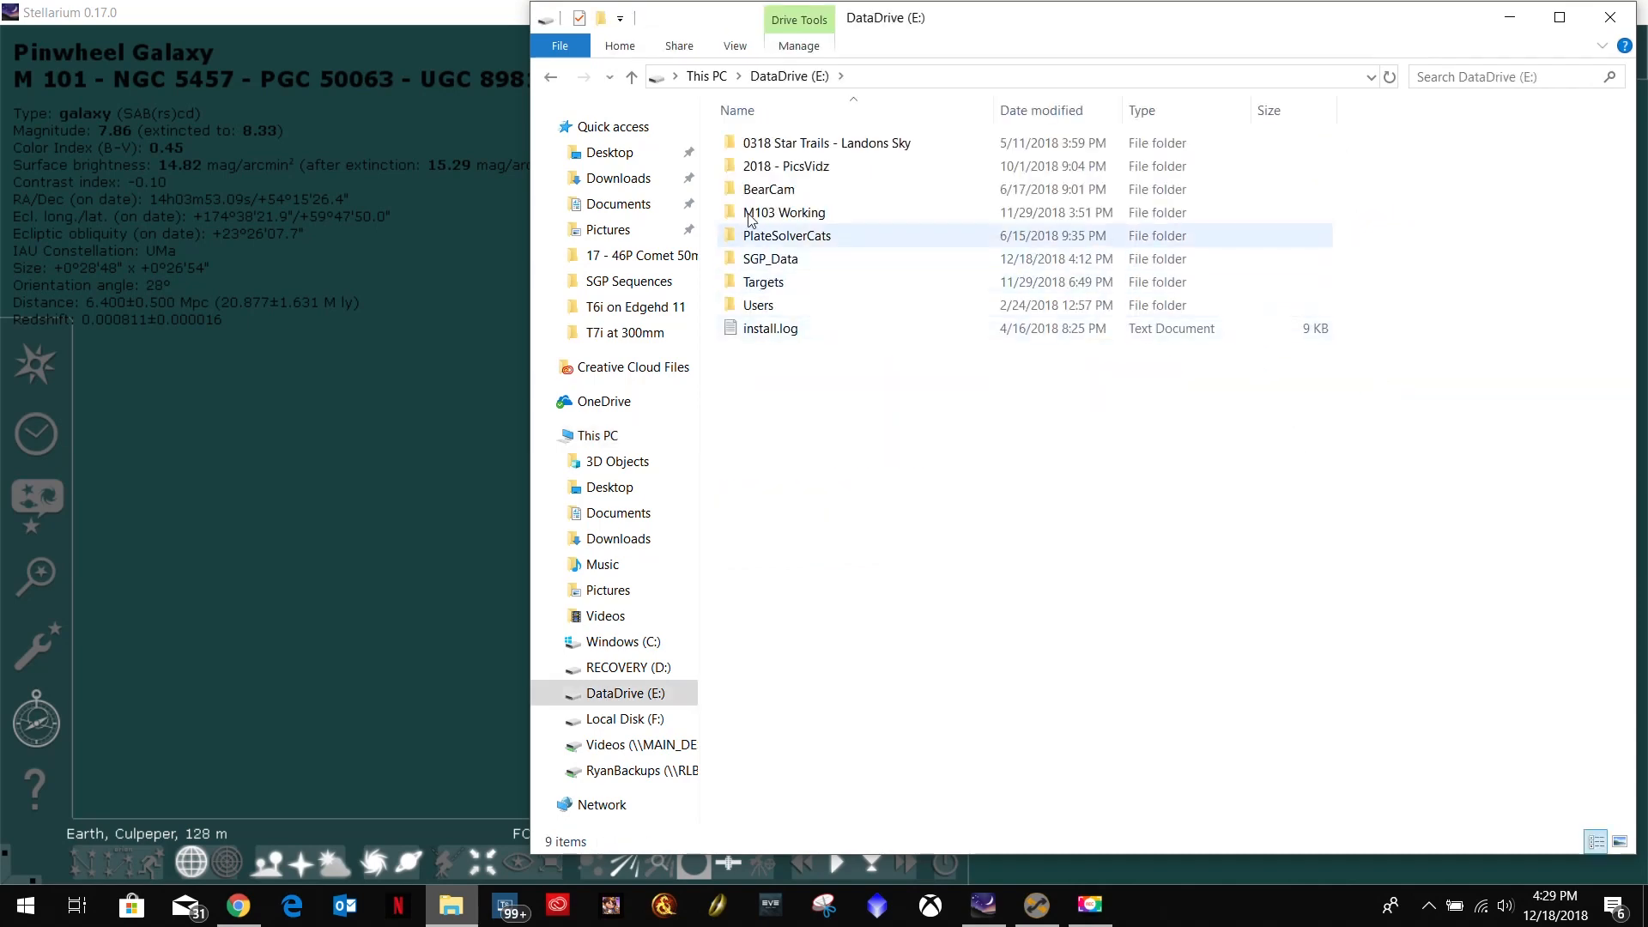
double_click(770, 259)
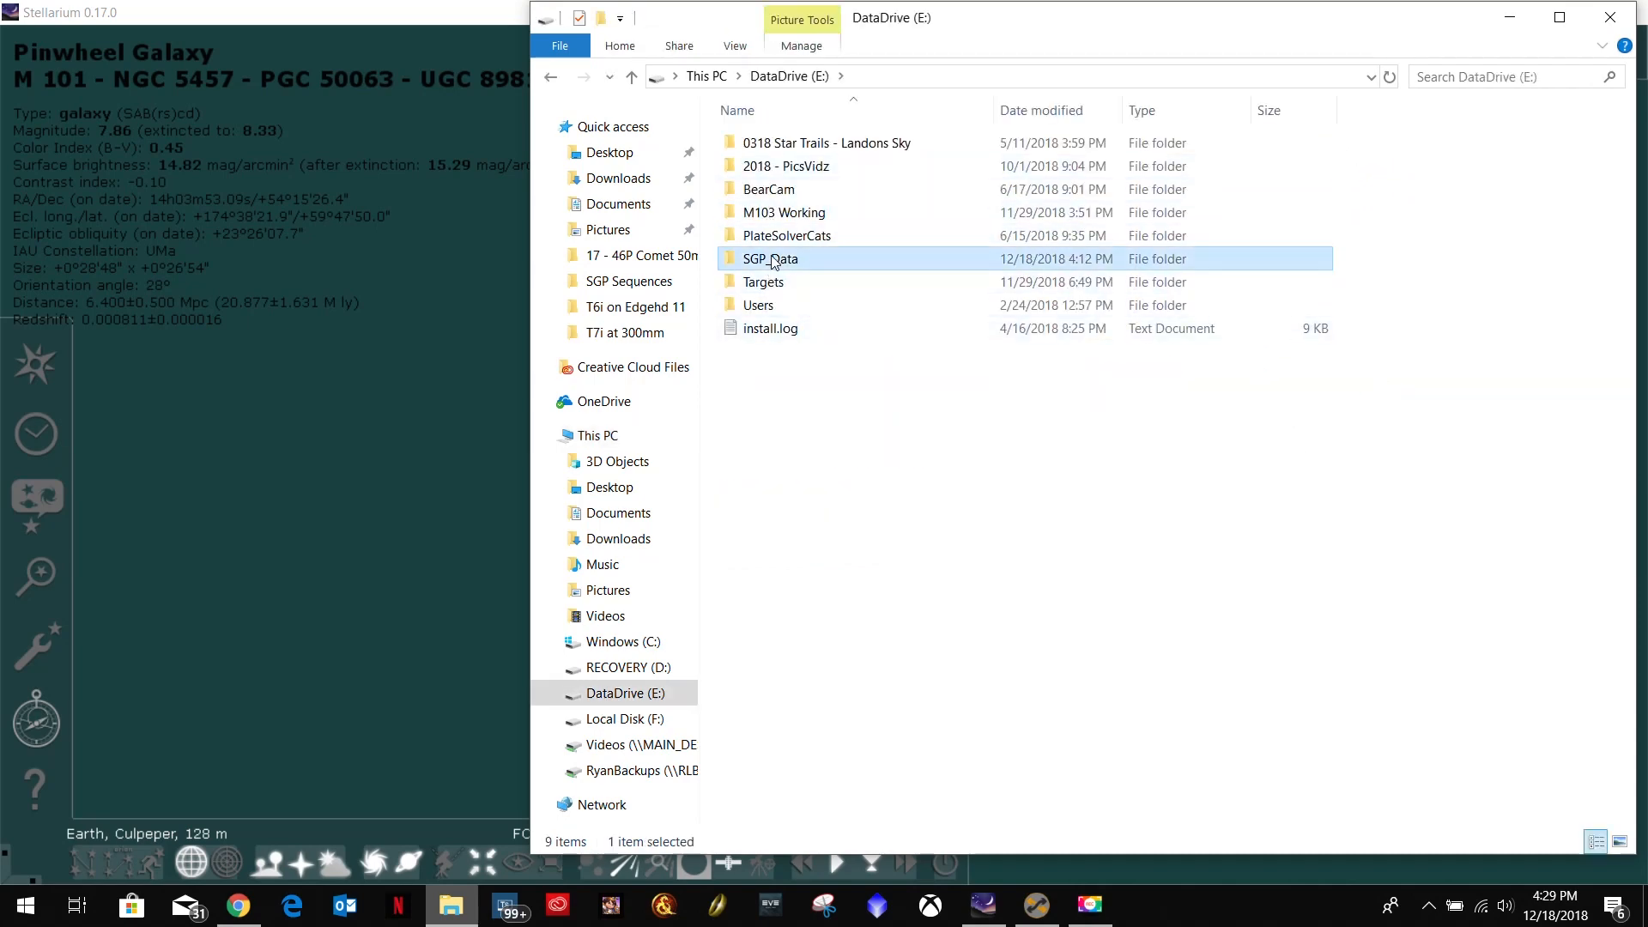
left_click(783, 148)
double_click(782, 148)
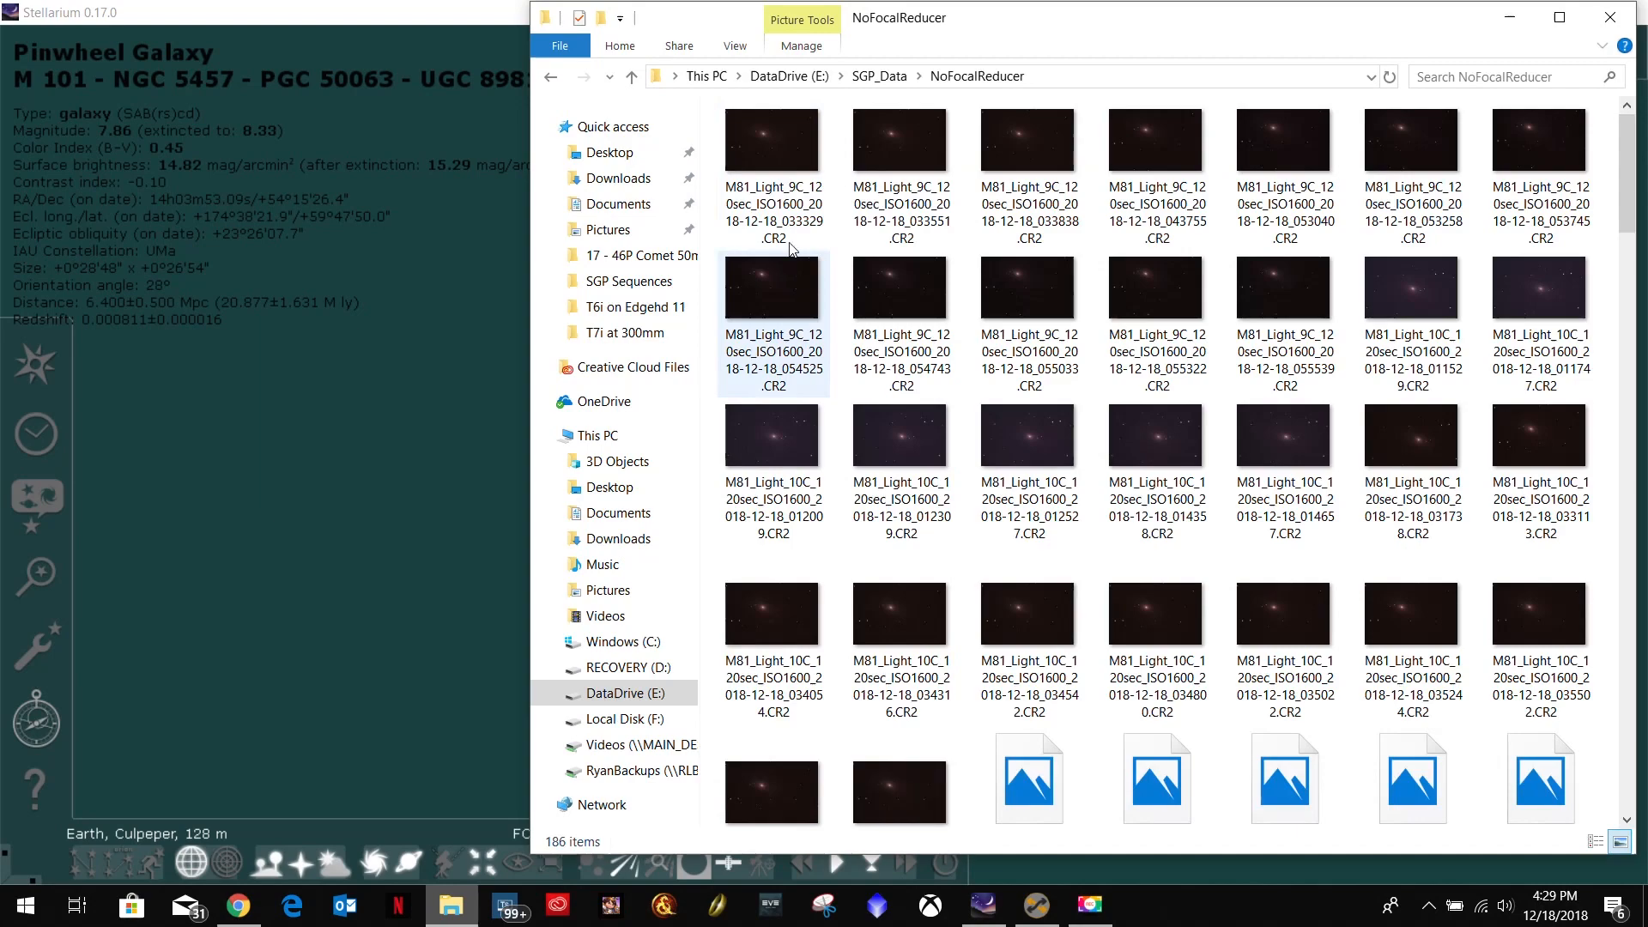
scroll(819, 402, "down", 10)
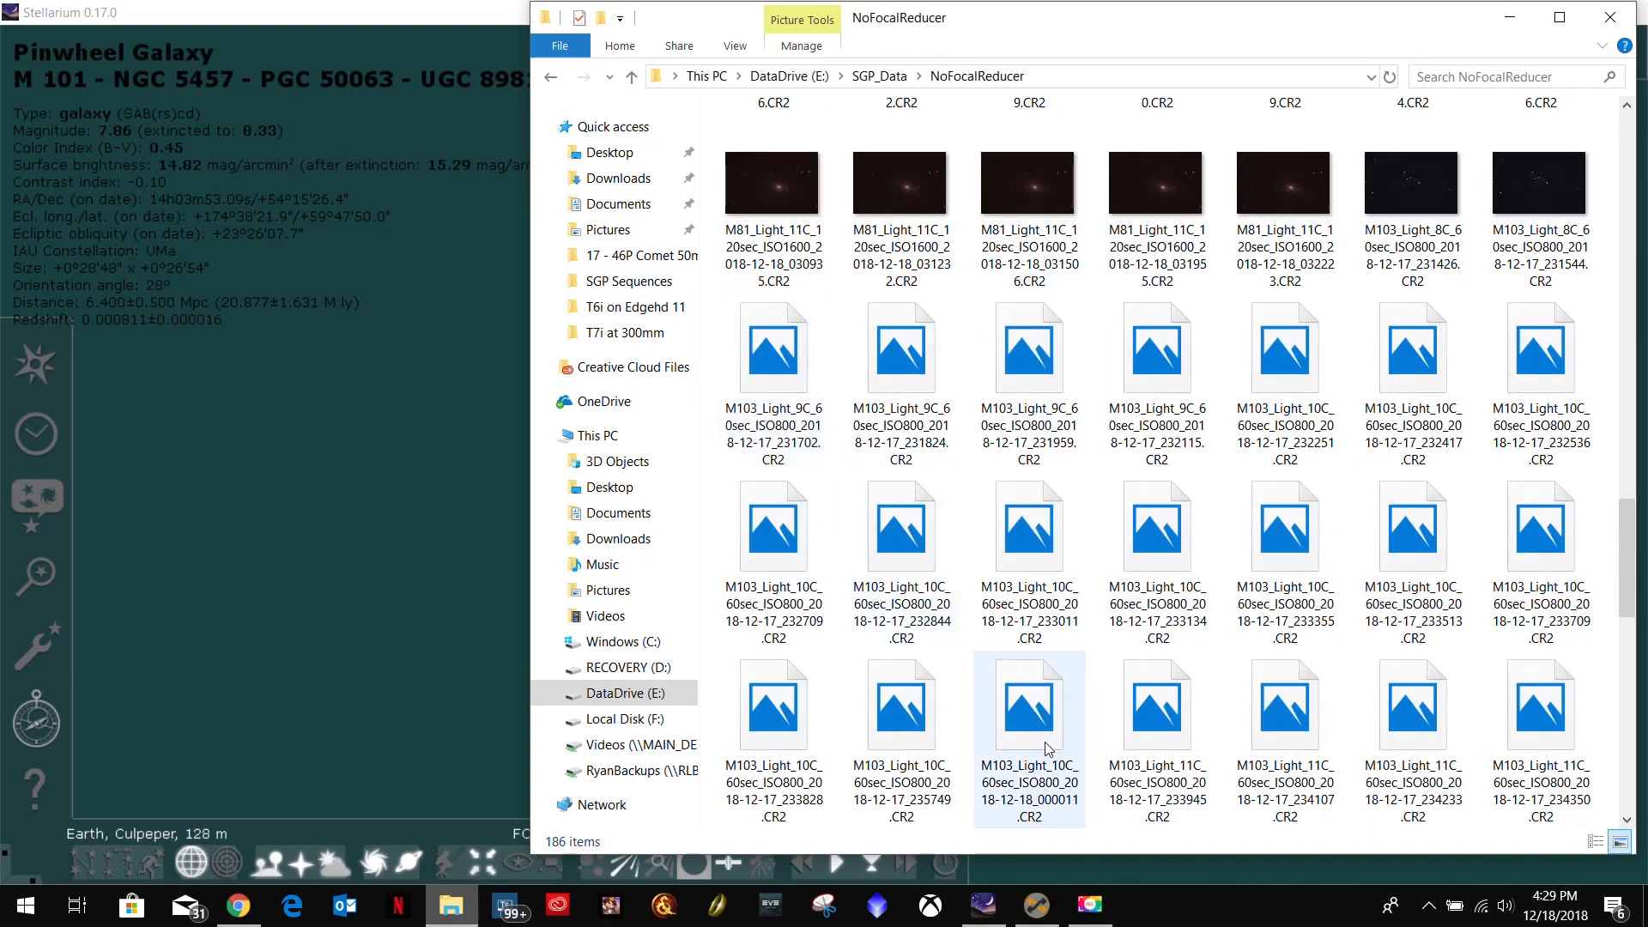
left_click(1511, 19)
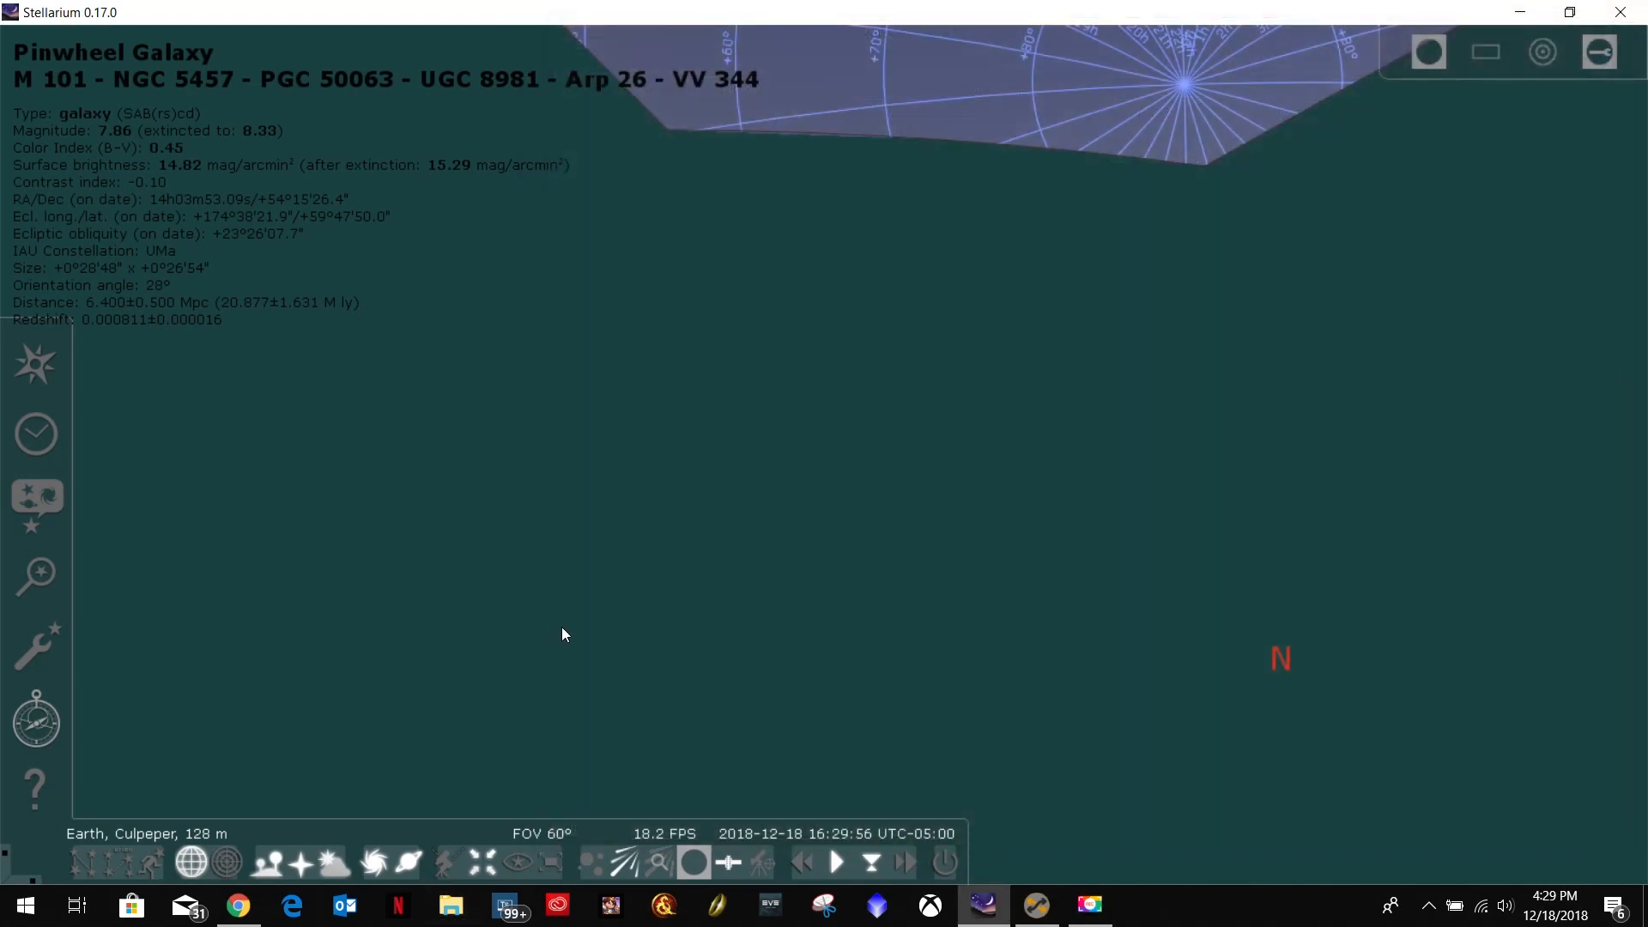
Search Stellarium for M103 and center the sky view on it.
left_click(35, 575)
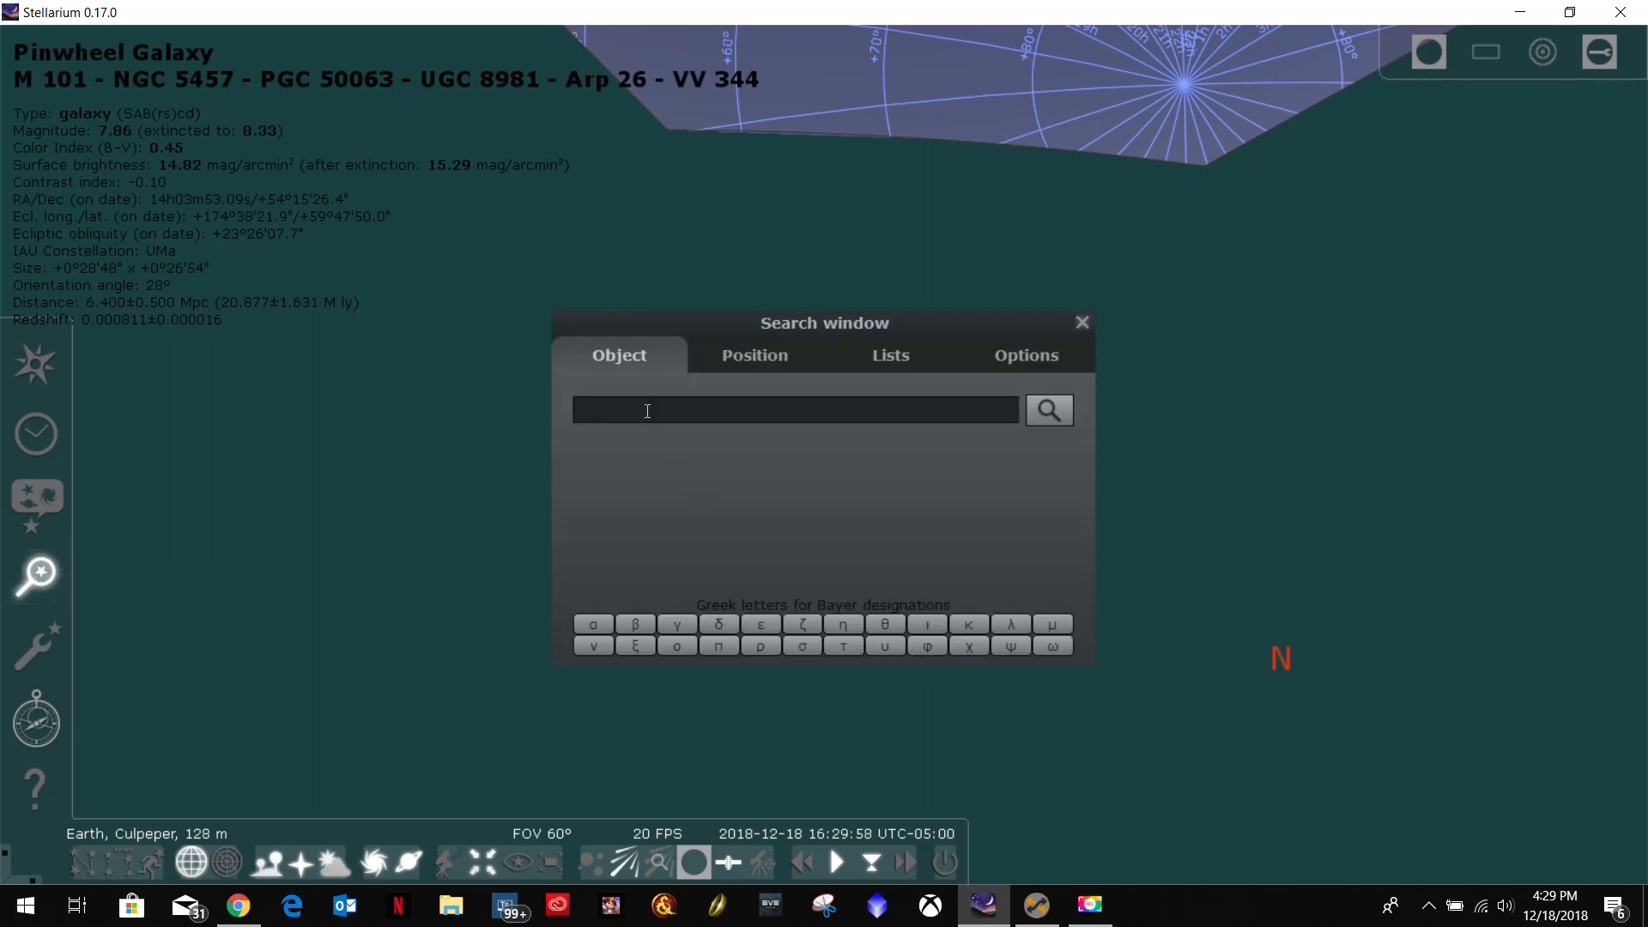
type("M103")
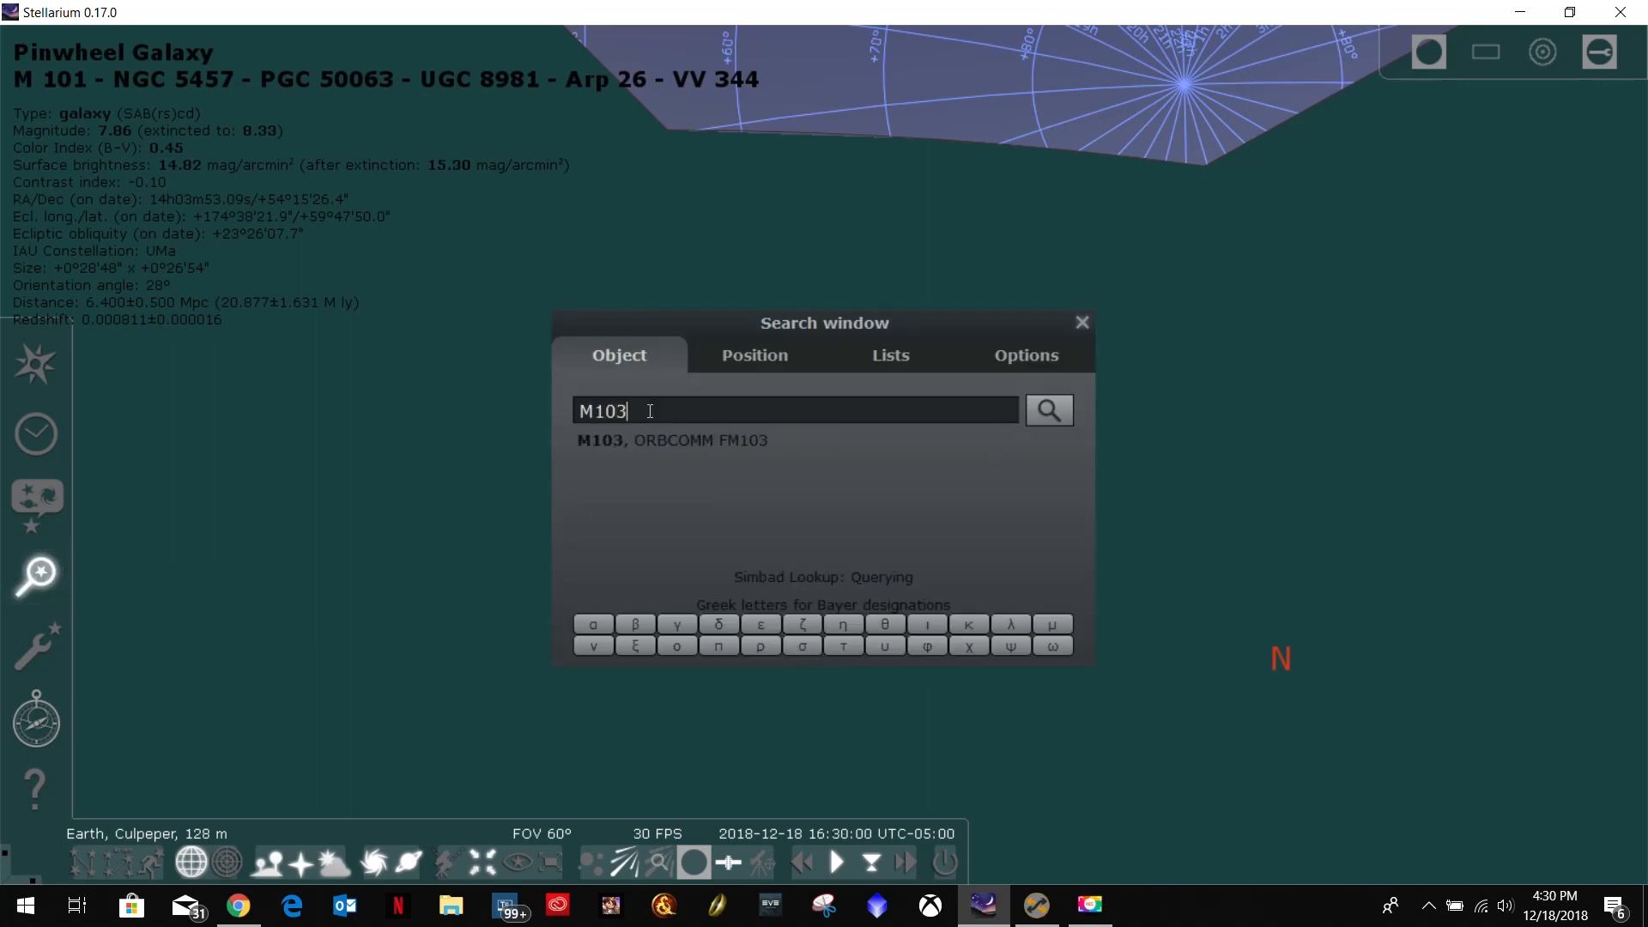
key("Return")
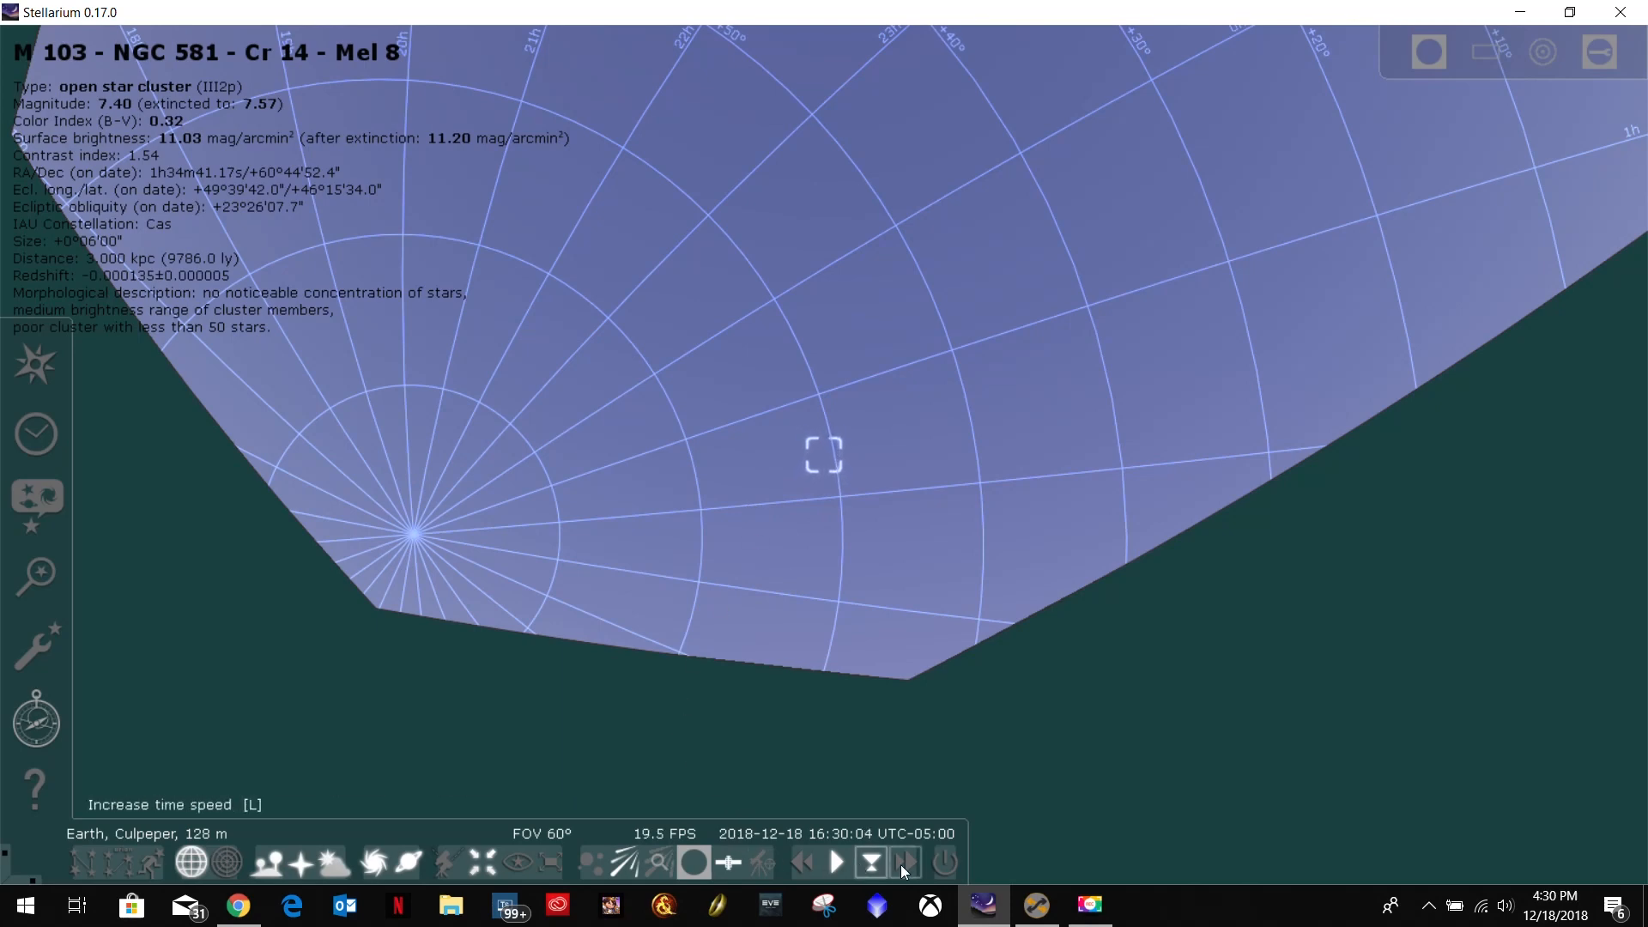
Speed up the sky simulation time to about 17:46 on 2018-12-18 and restore the normal time rate.
left_click(901, 864)
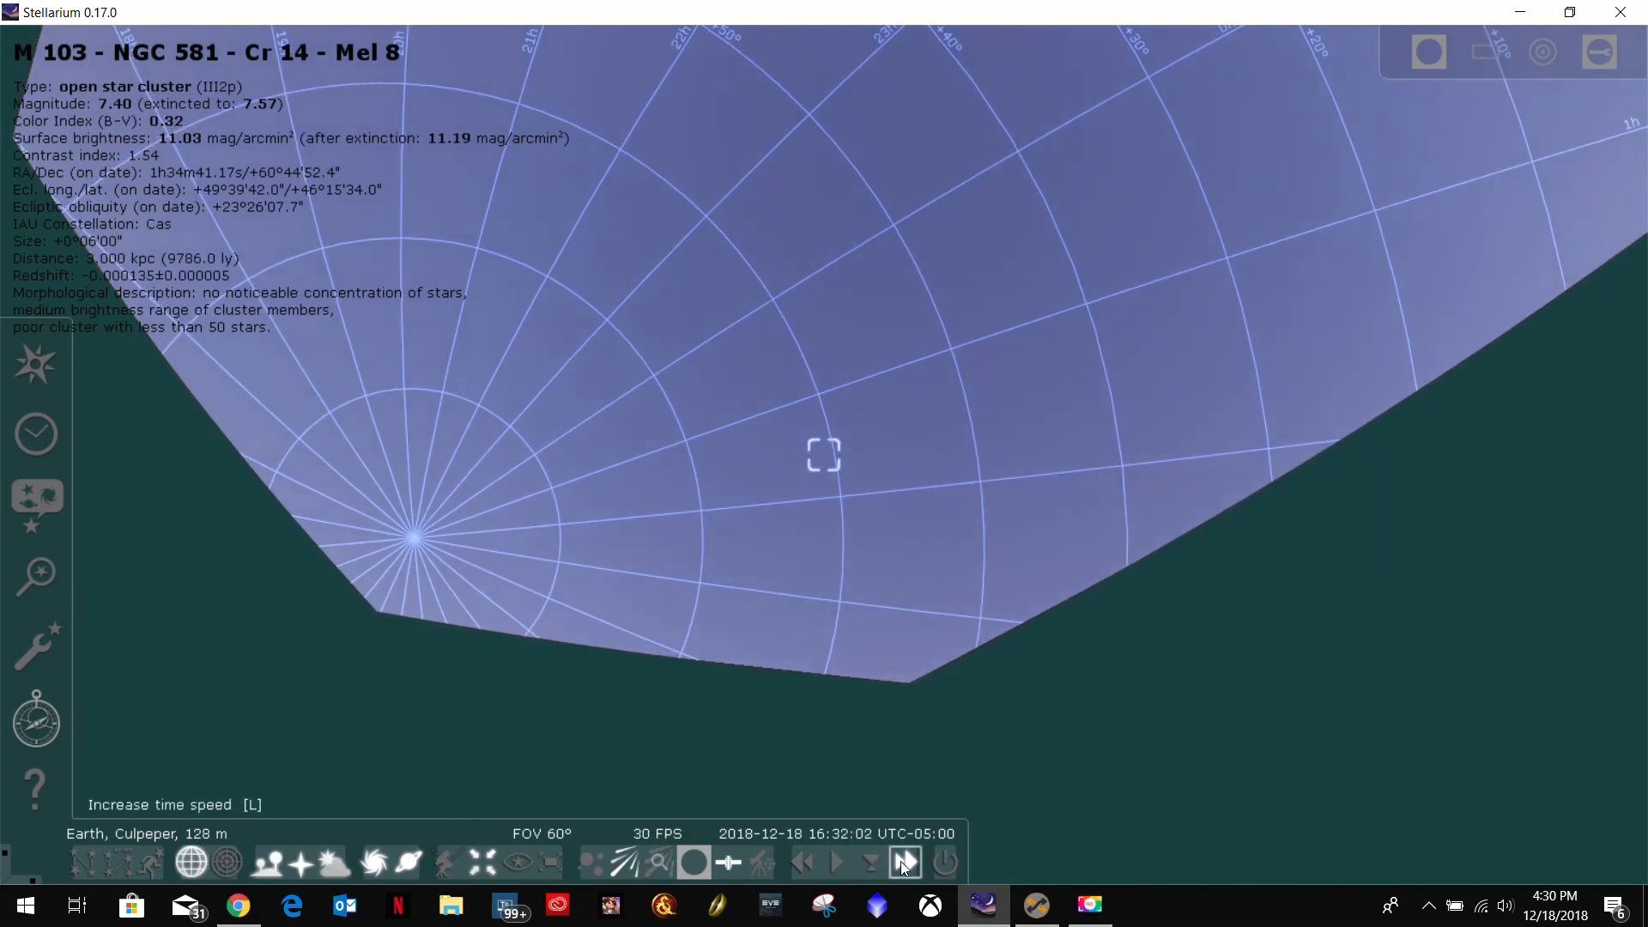
left_click(901, 863)
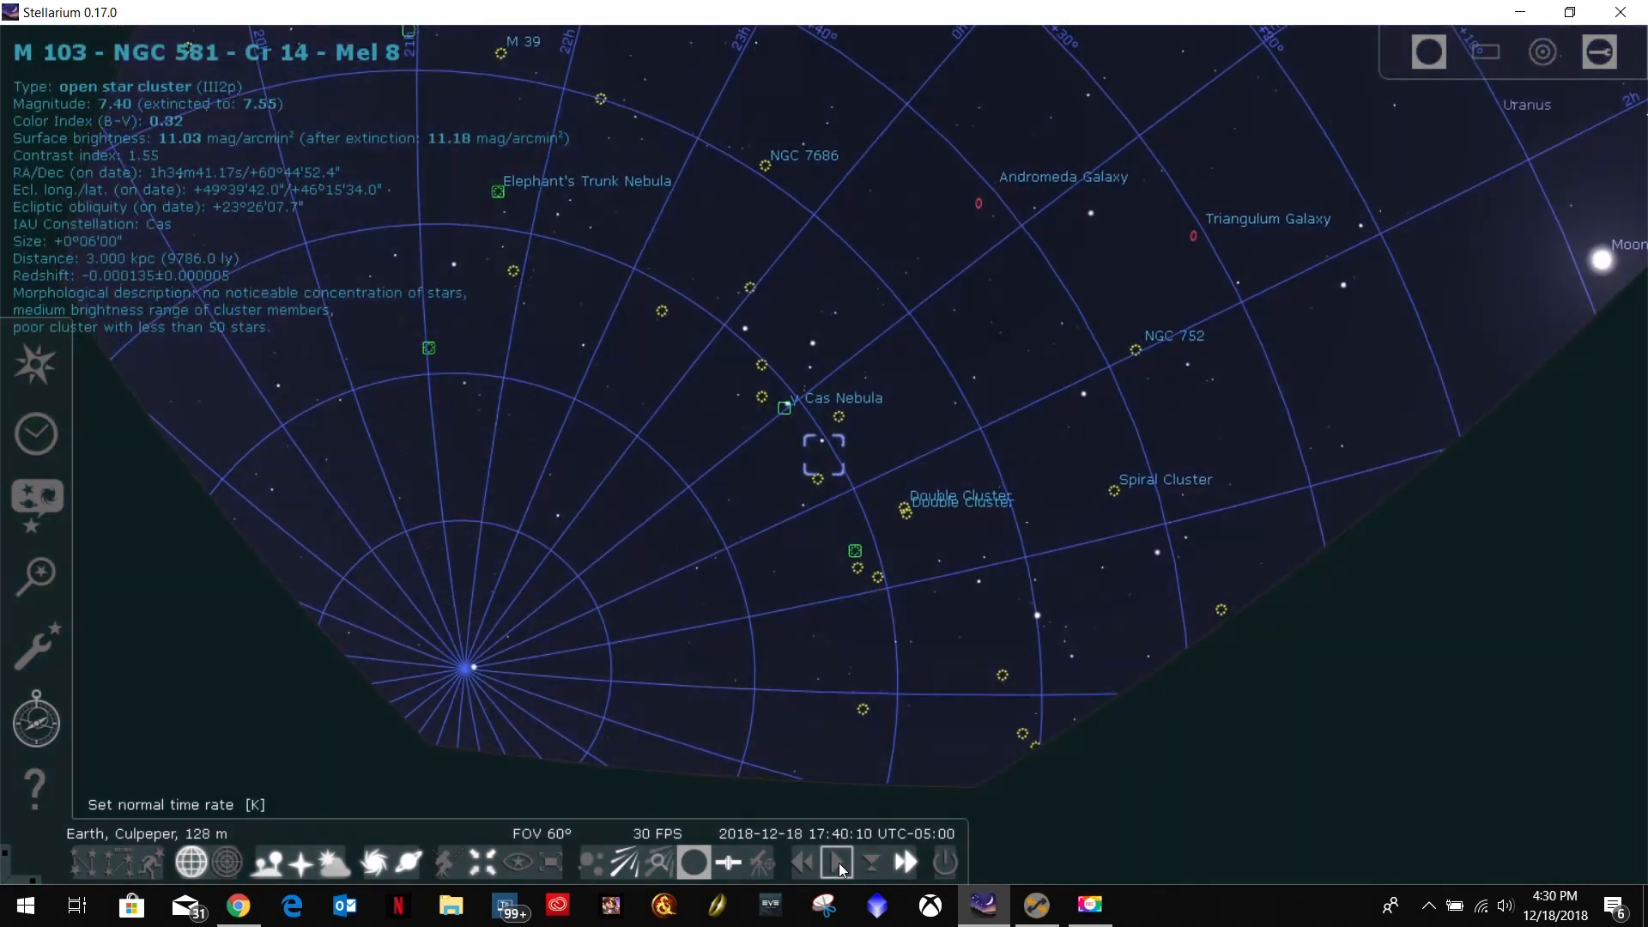
left_click(837, 863)
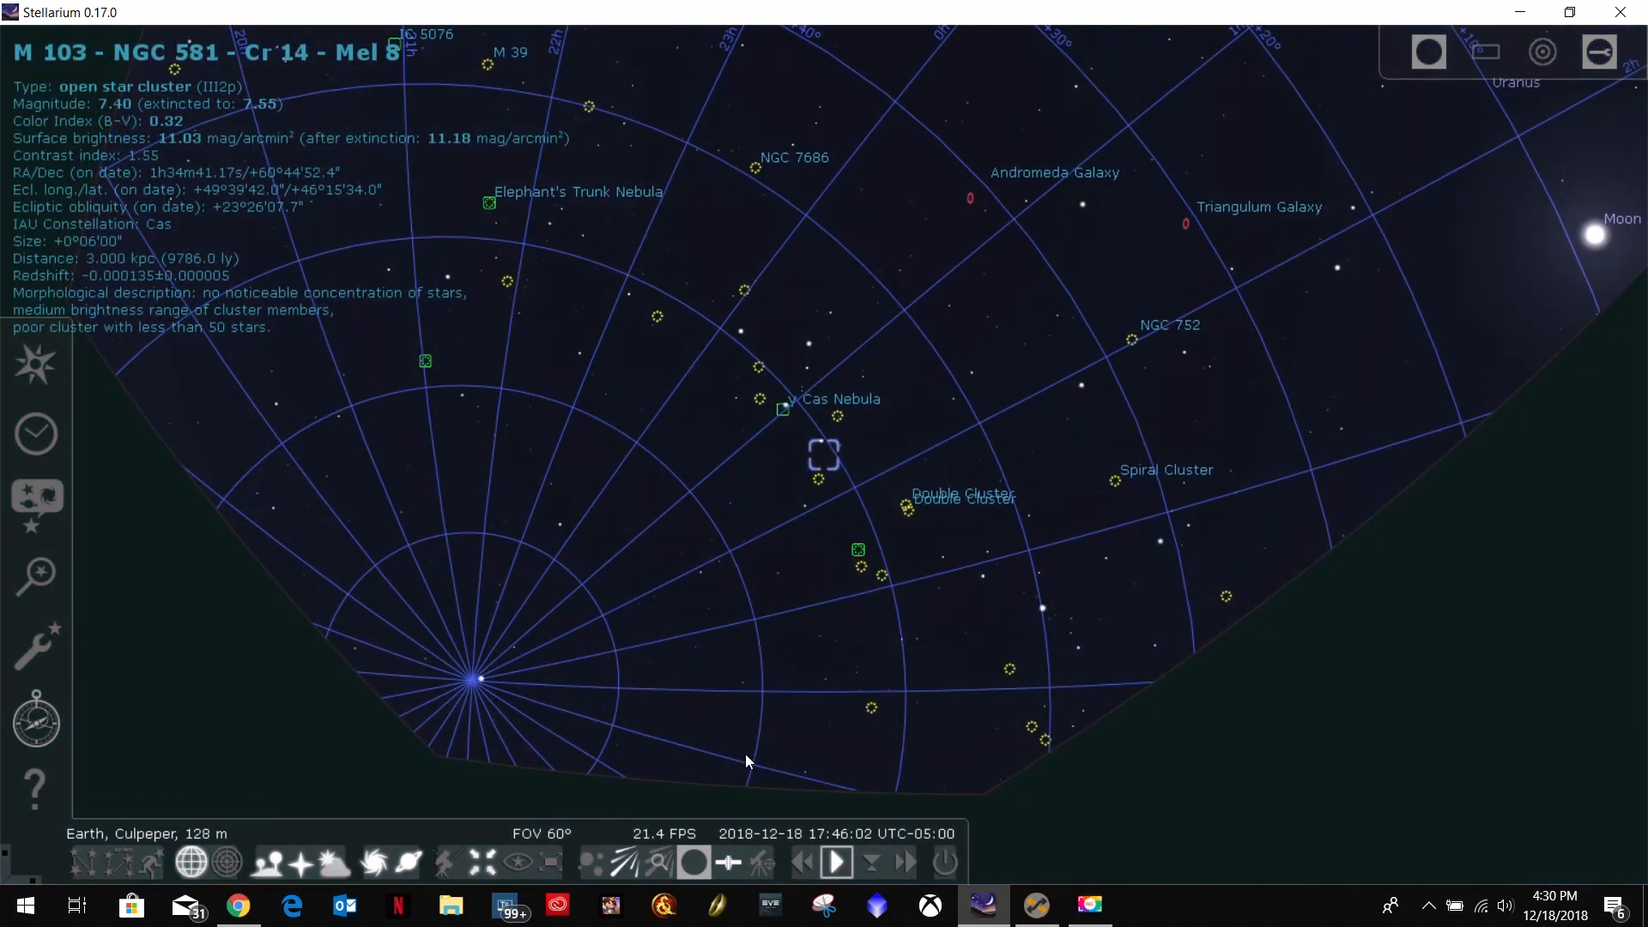
Switch to Chrome and open The Photographer's Ephemeris web app from the Astroimaging bookmarks.
left_click(239, 905)
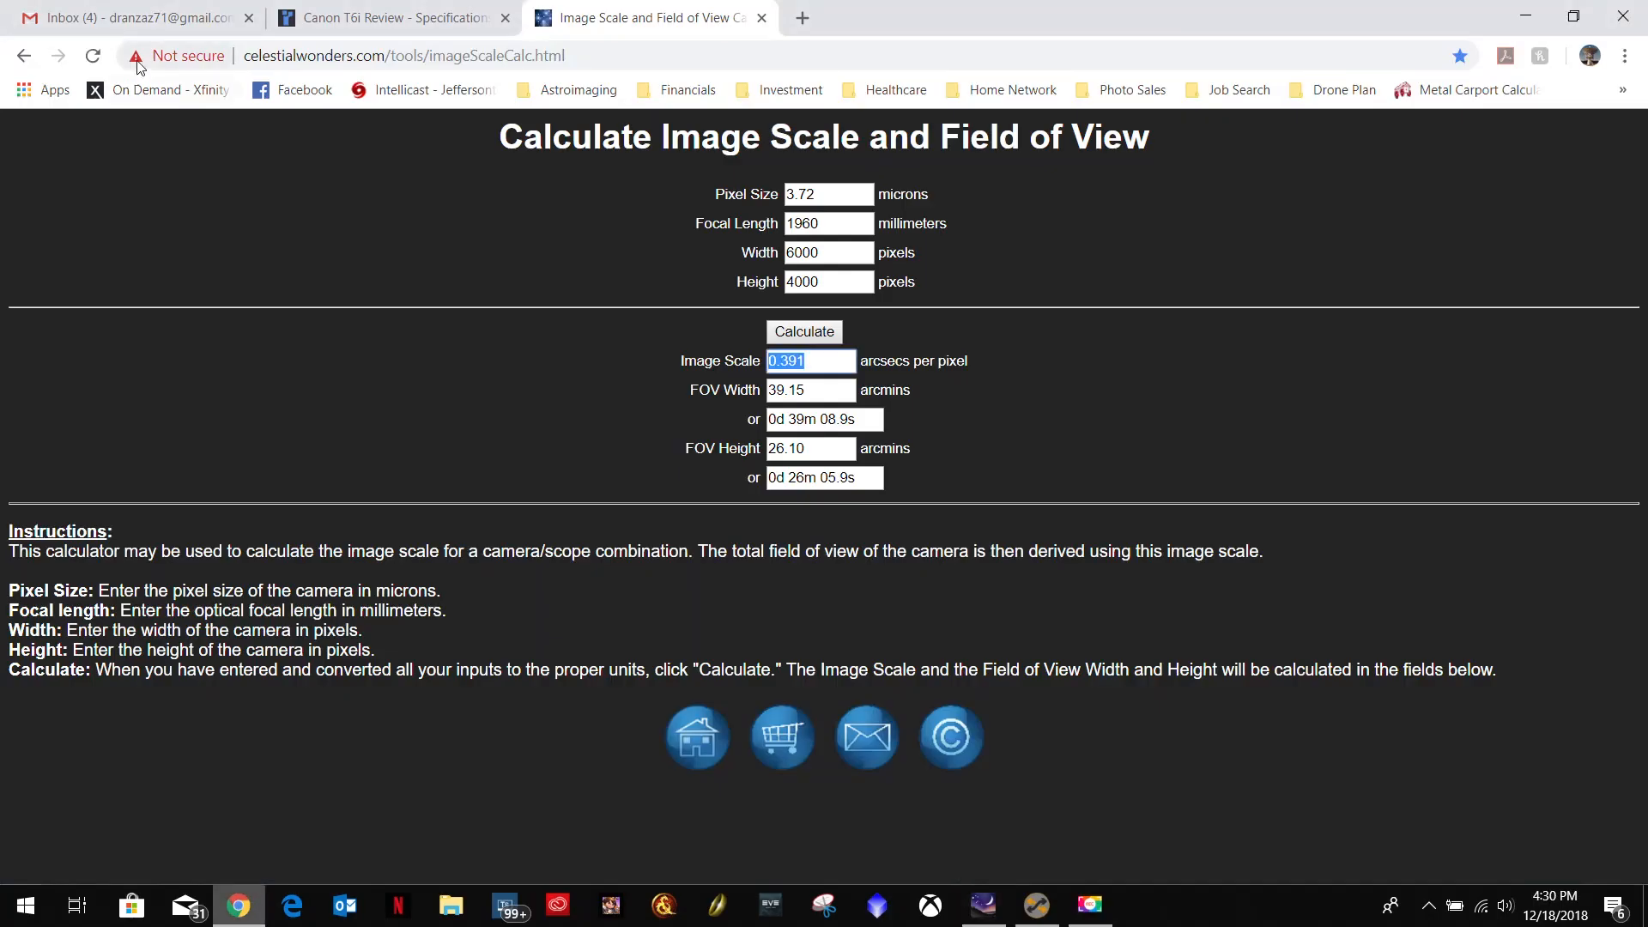
left_click(550, 86)
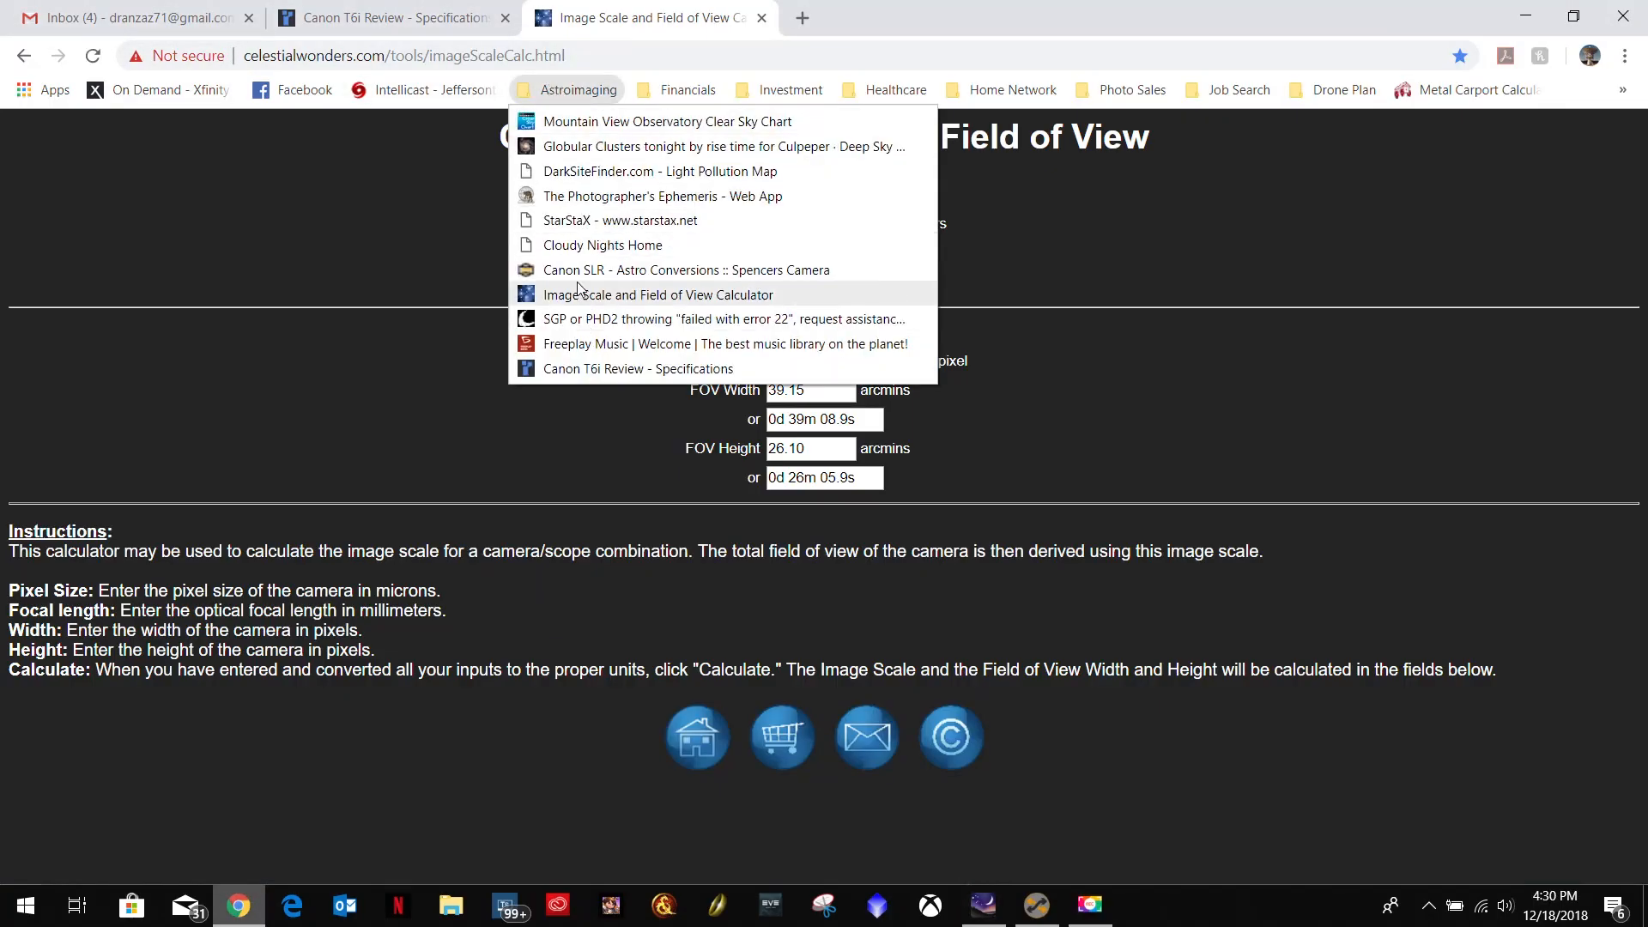
left_click(601, 195)
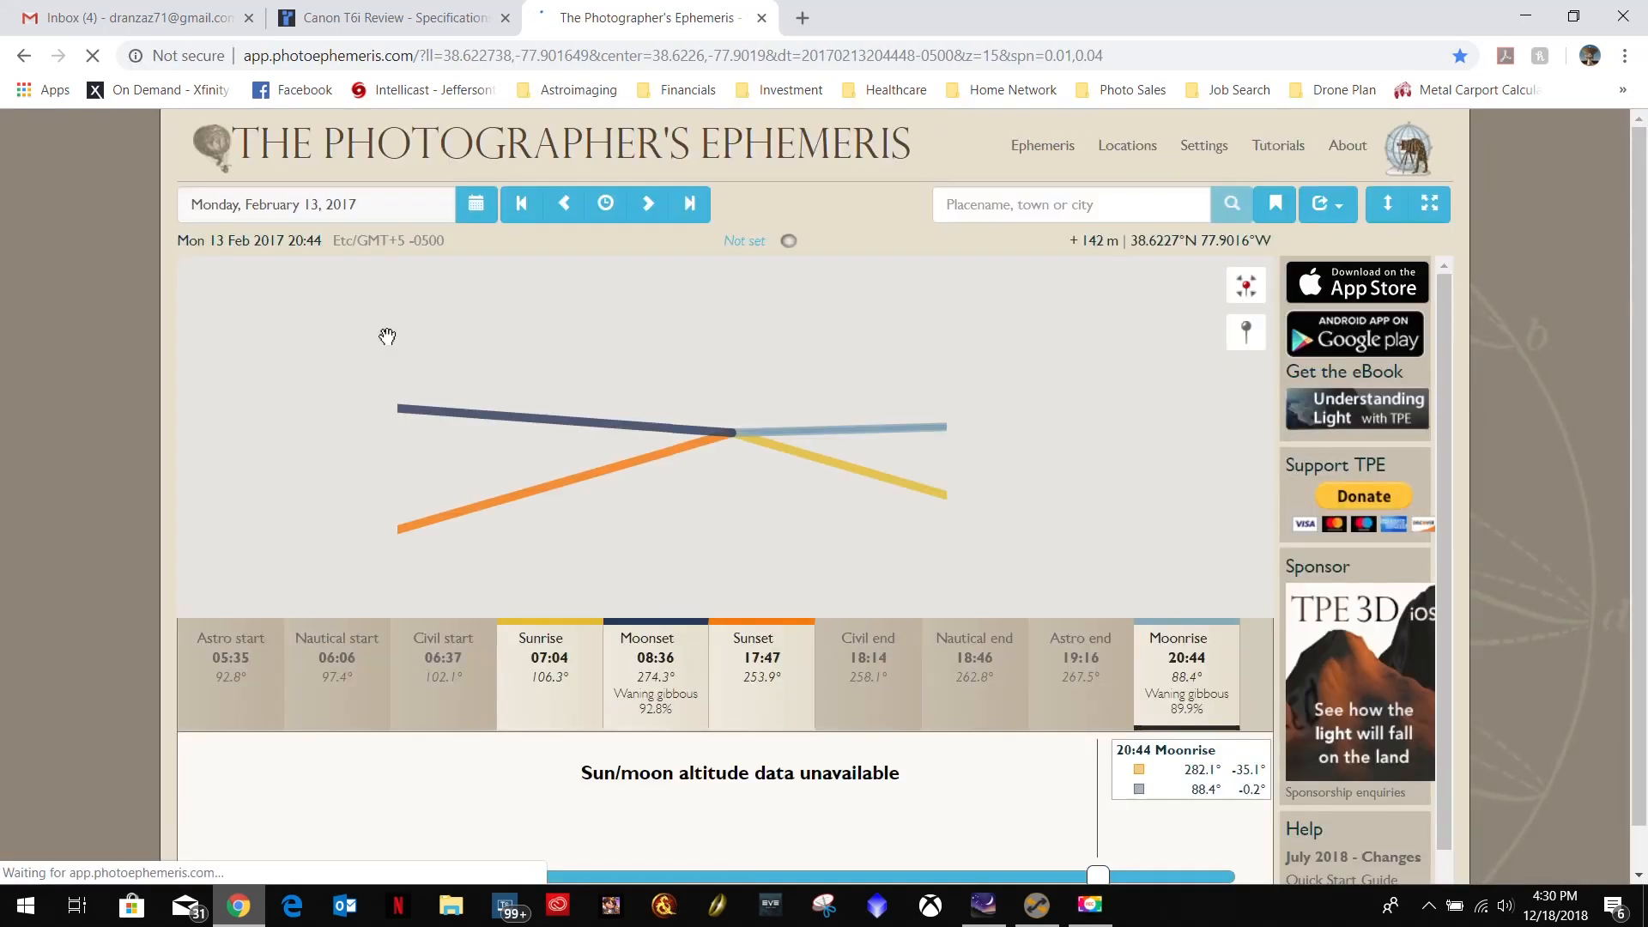
Set the ephemeris to the current date and time and view the sun and moon altitude chart.
left_click(606, 204)
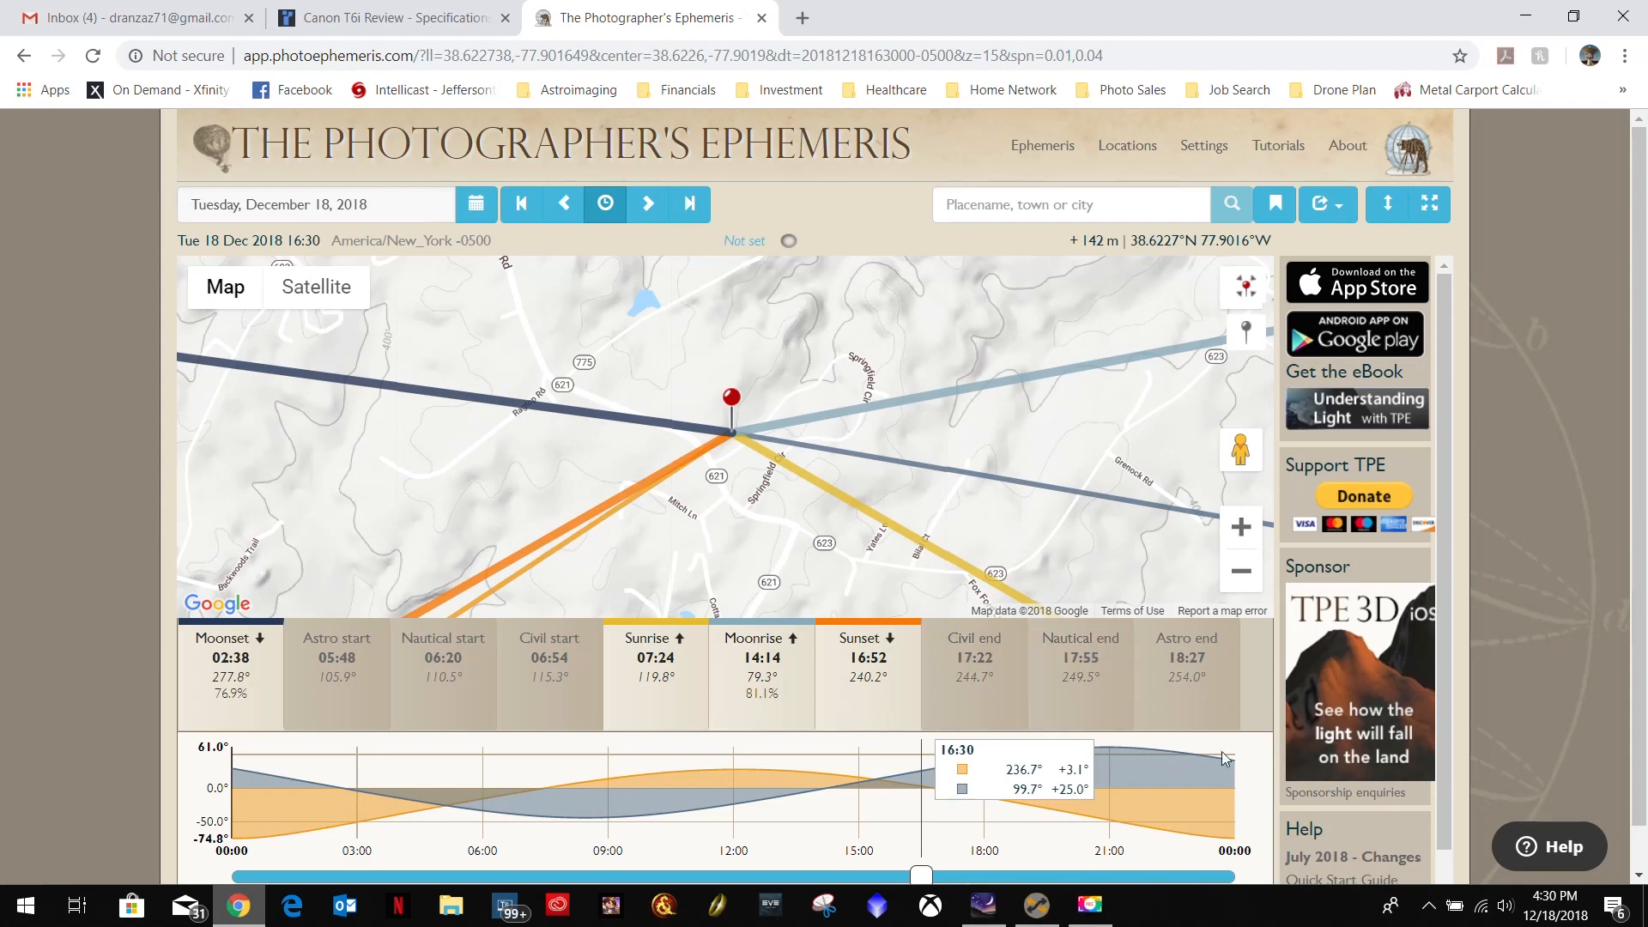
scroll(1541, 654, "down", 1)
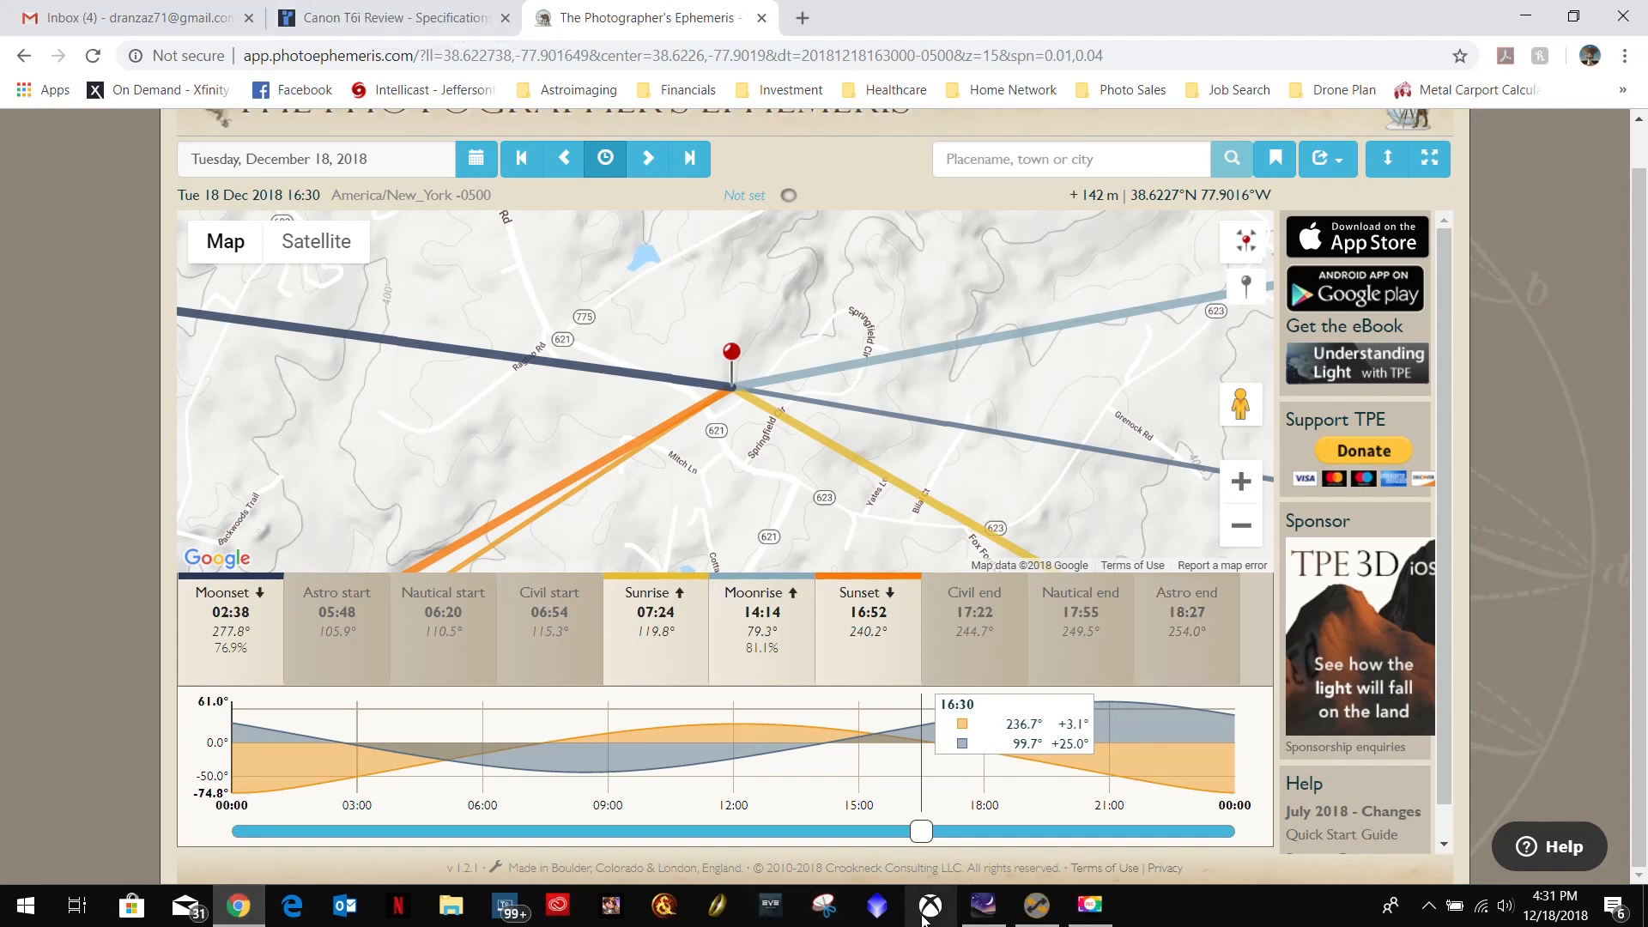
Switch to Stellarium, speed up the simulation time to about 18:17 on 2018-12-18, and restore the normal time rate.
left_click(984, 904)
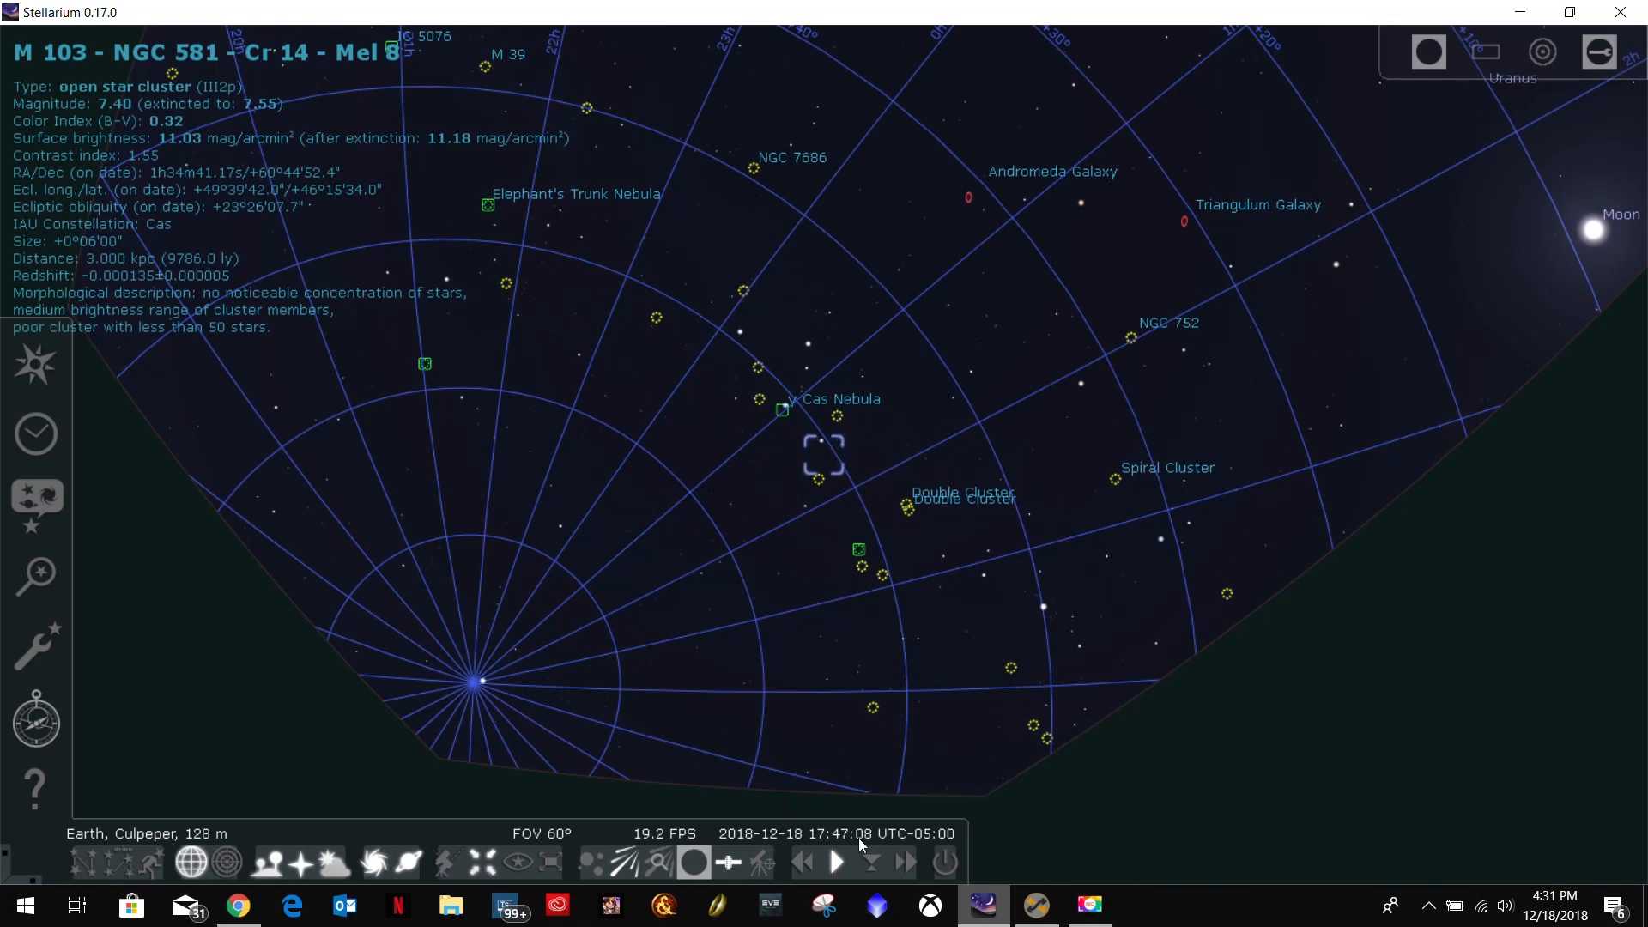
left_click(906, 863)
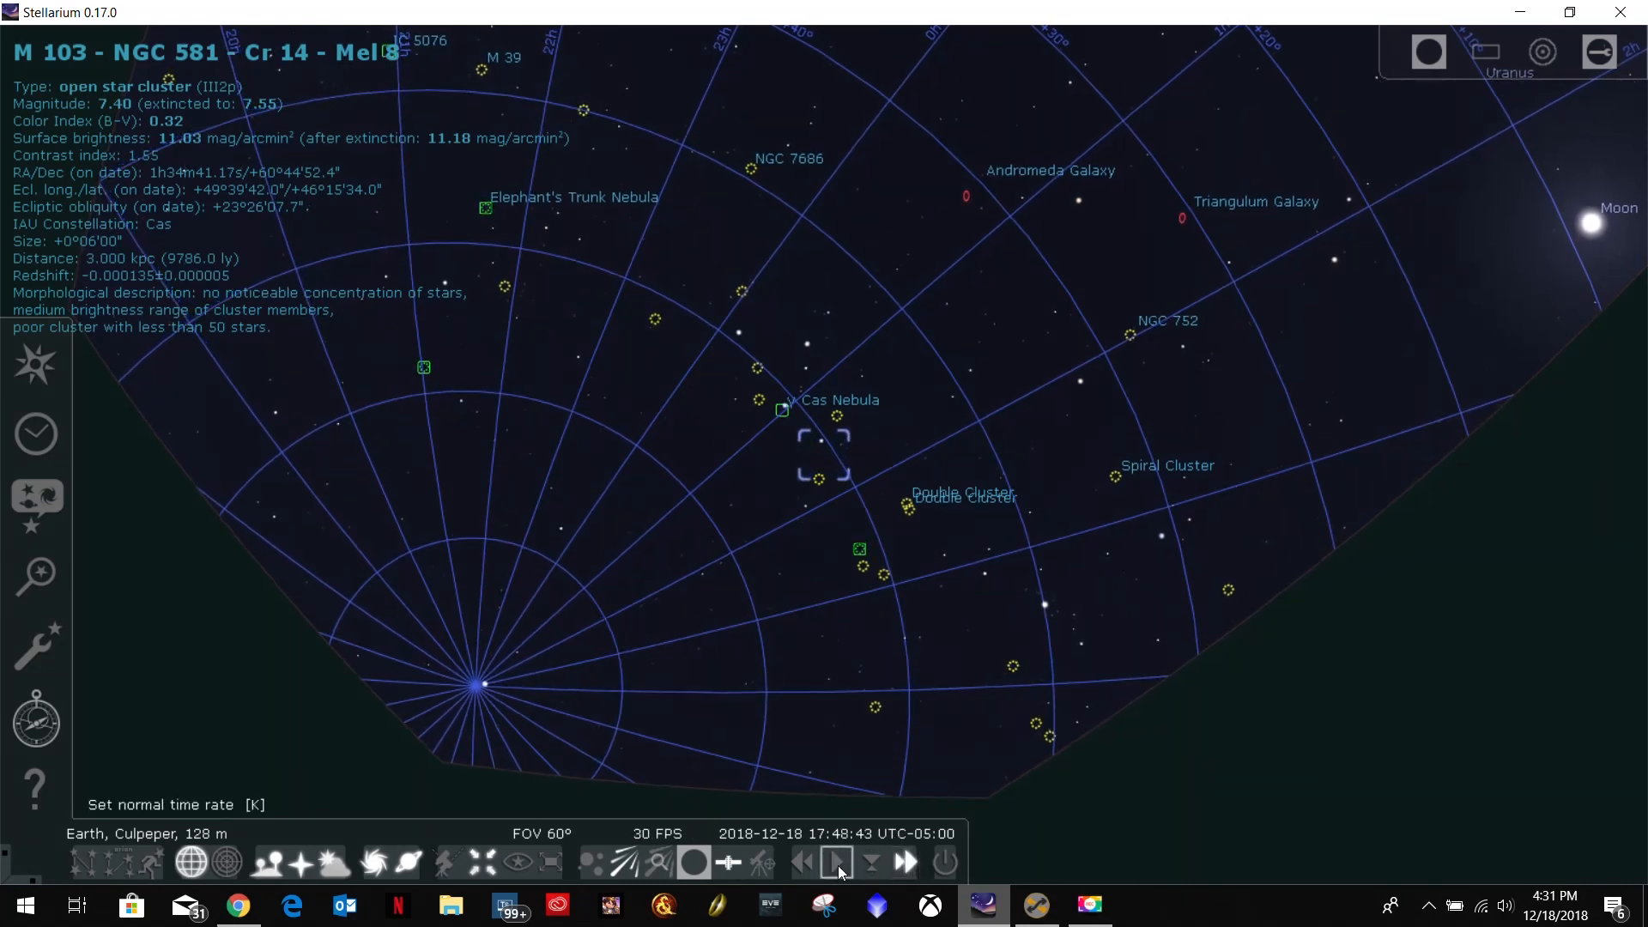
left_click(905, 863)
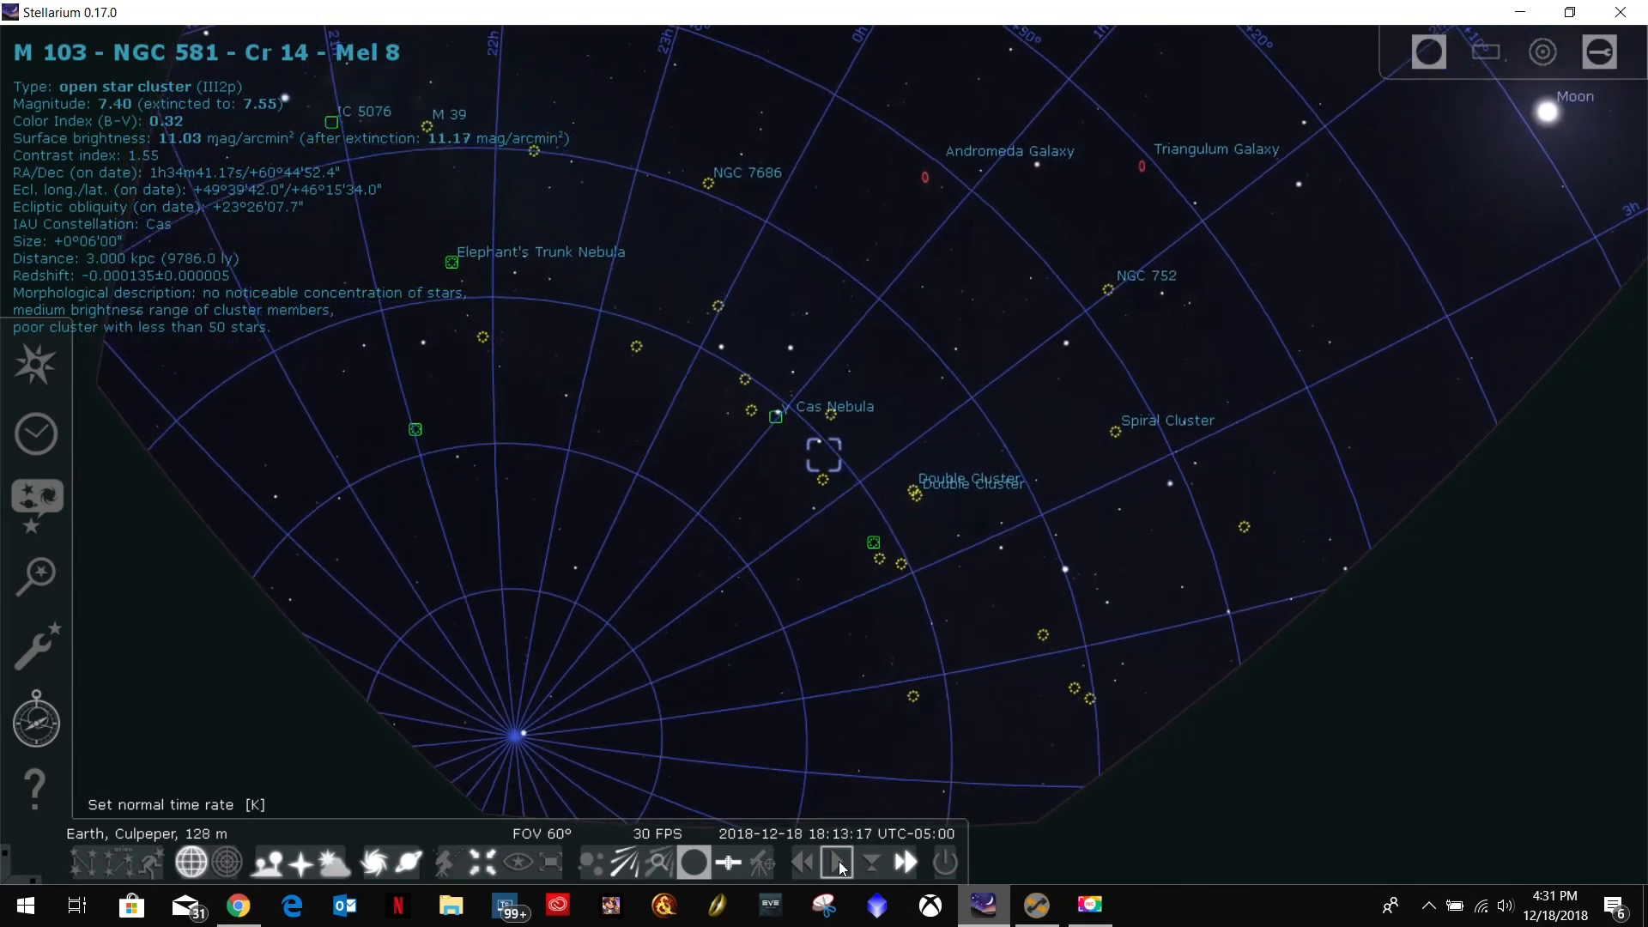
left_click(838, 862)
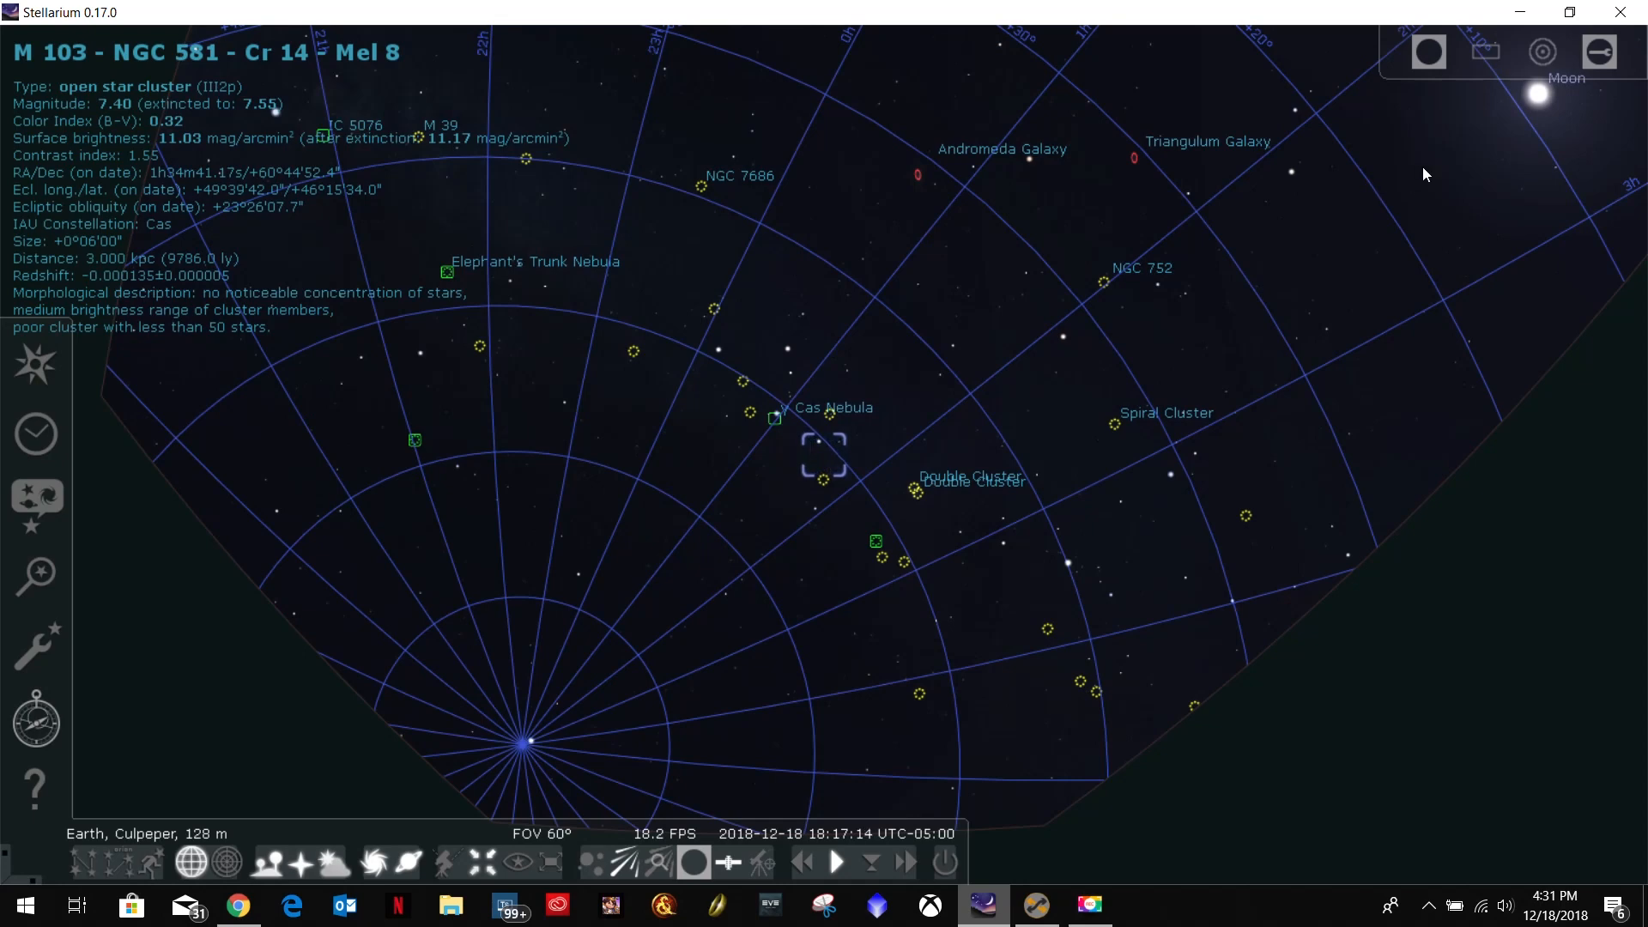
Show the T6i sensor frame over M103, change the telescope to the EdgeHD 11" with .7 reducer, and minimize Stellarium.
left_click(1486, 52)
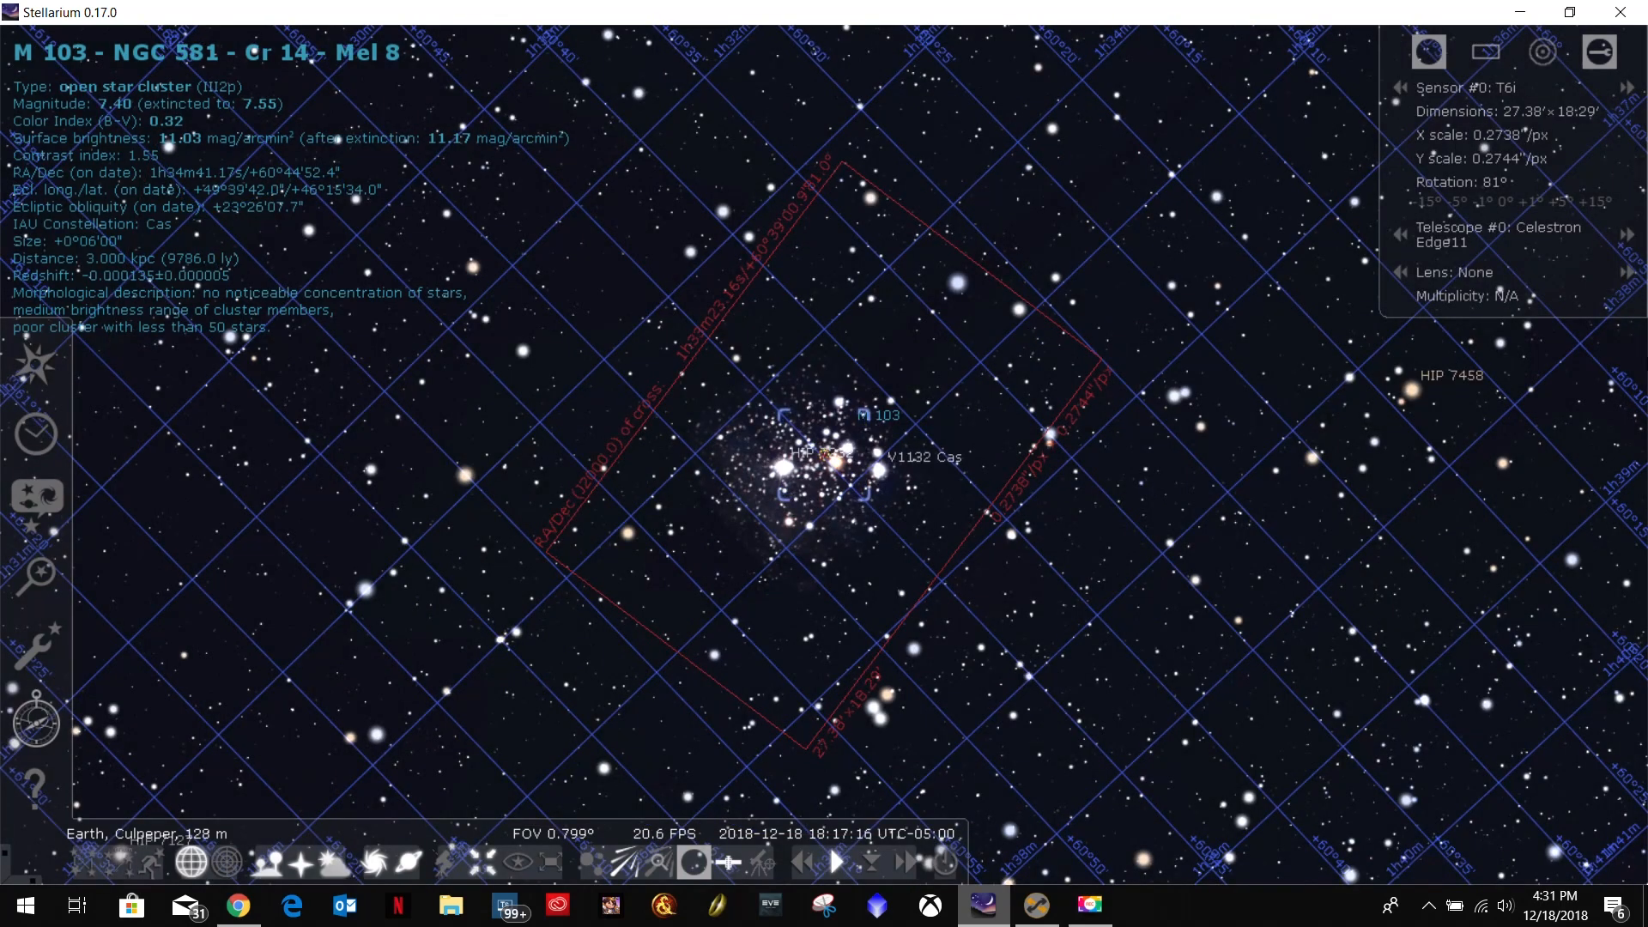
left_click(1627, 236)
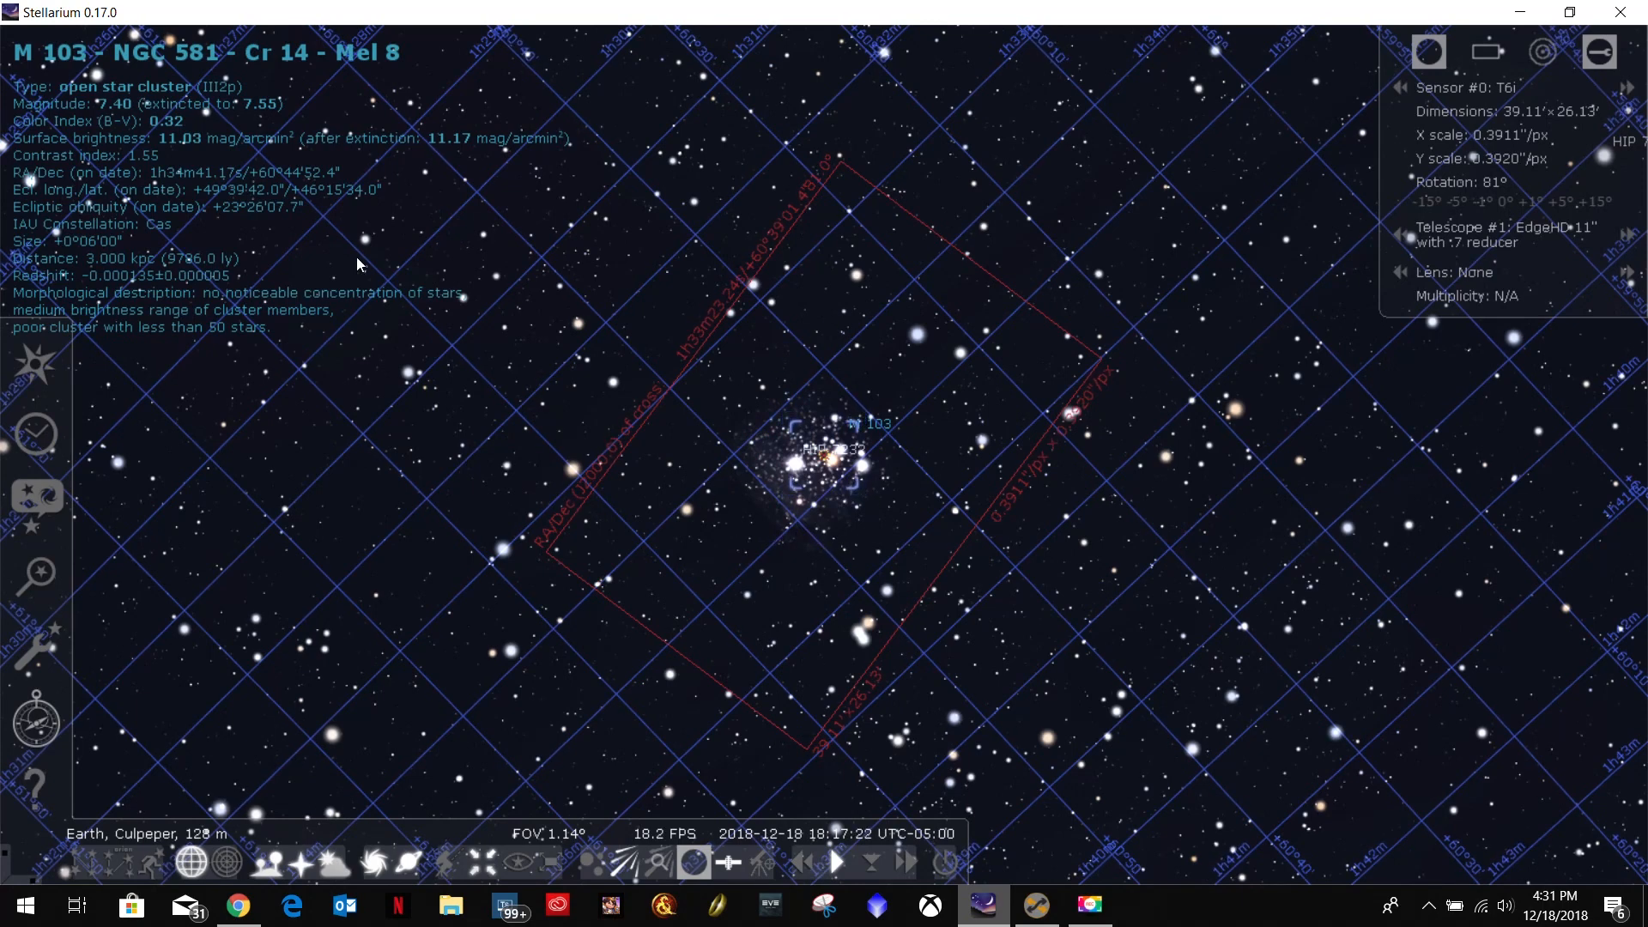
left_click(1520, 12)
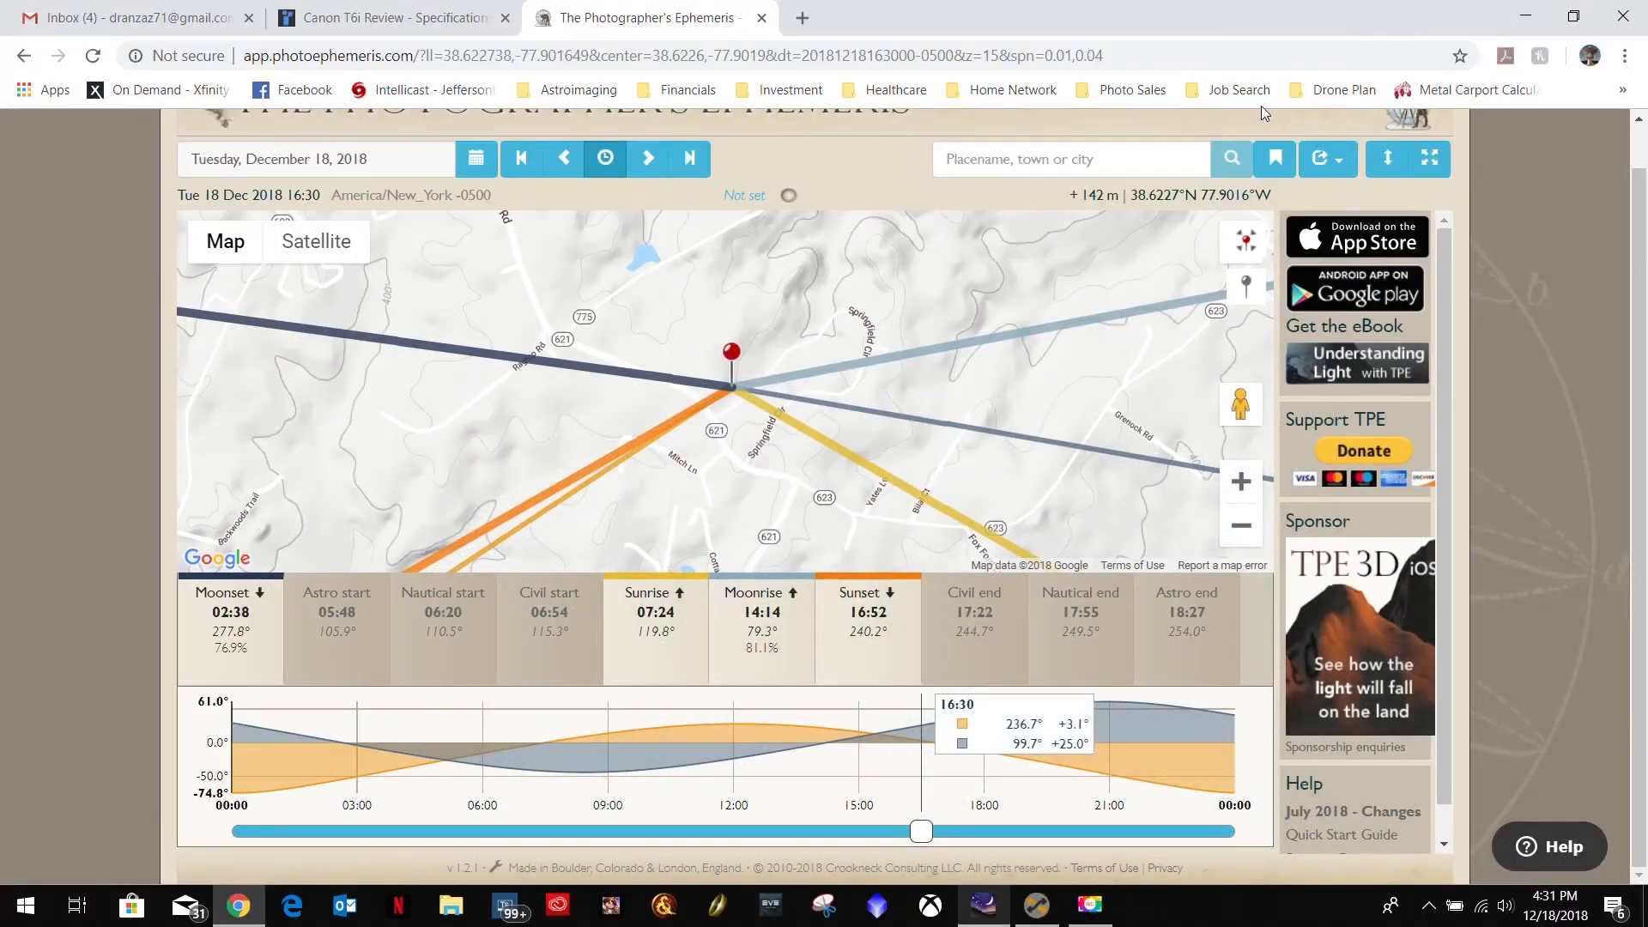
Switch to Sequence Generator Pro and create a new sequence.
left_click(1036, 904)
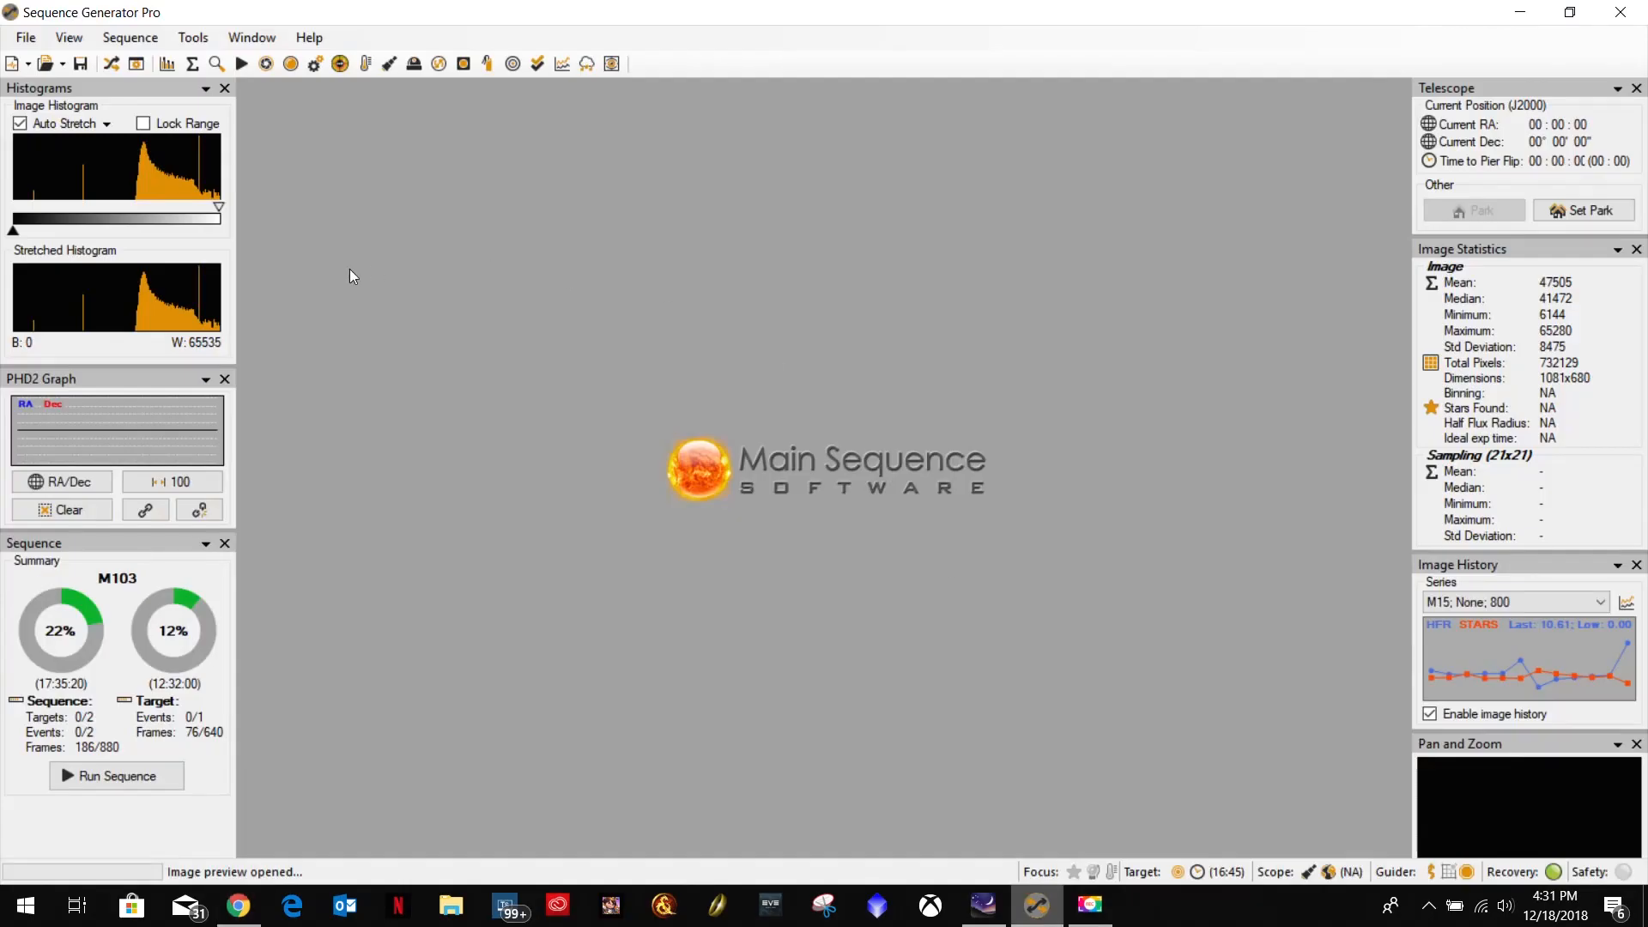
left_click(129, 37)
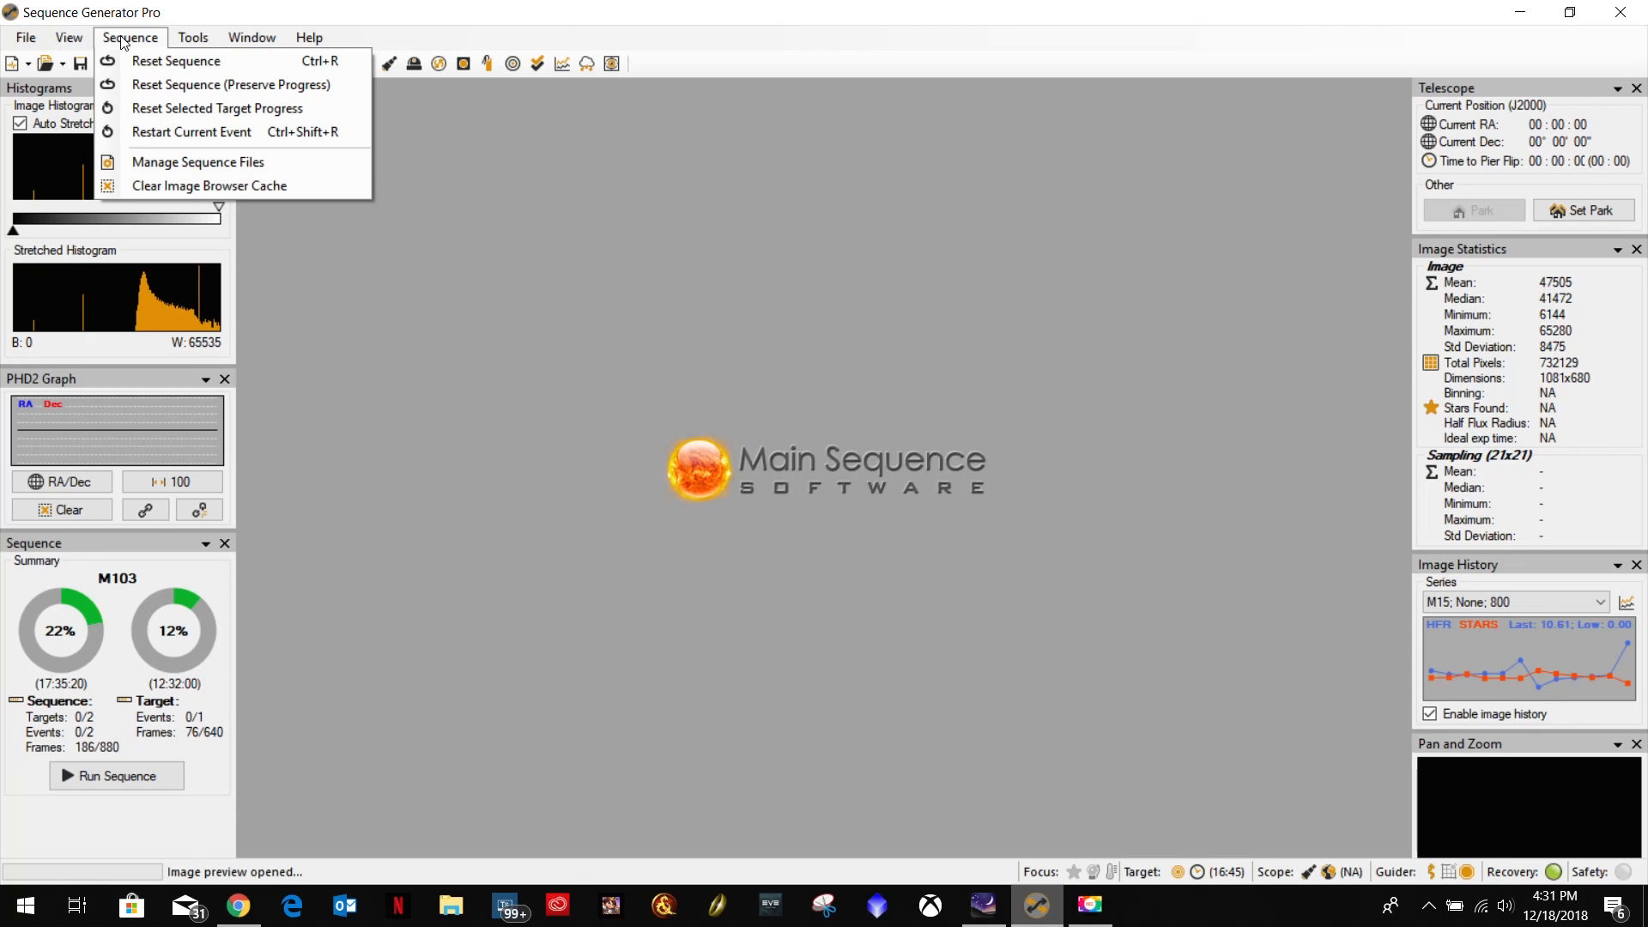
mouse_move(21, 39)
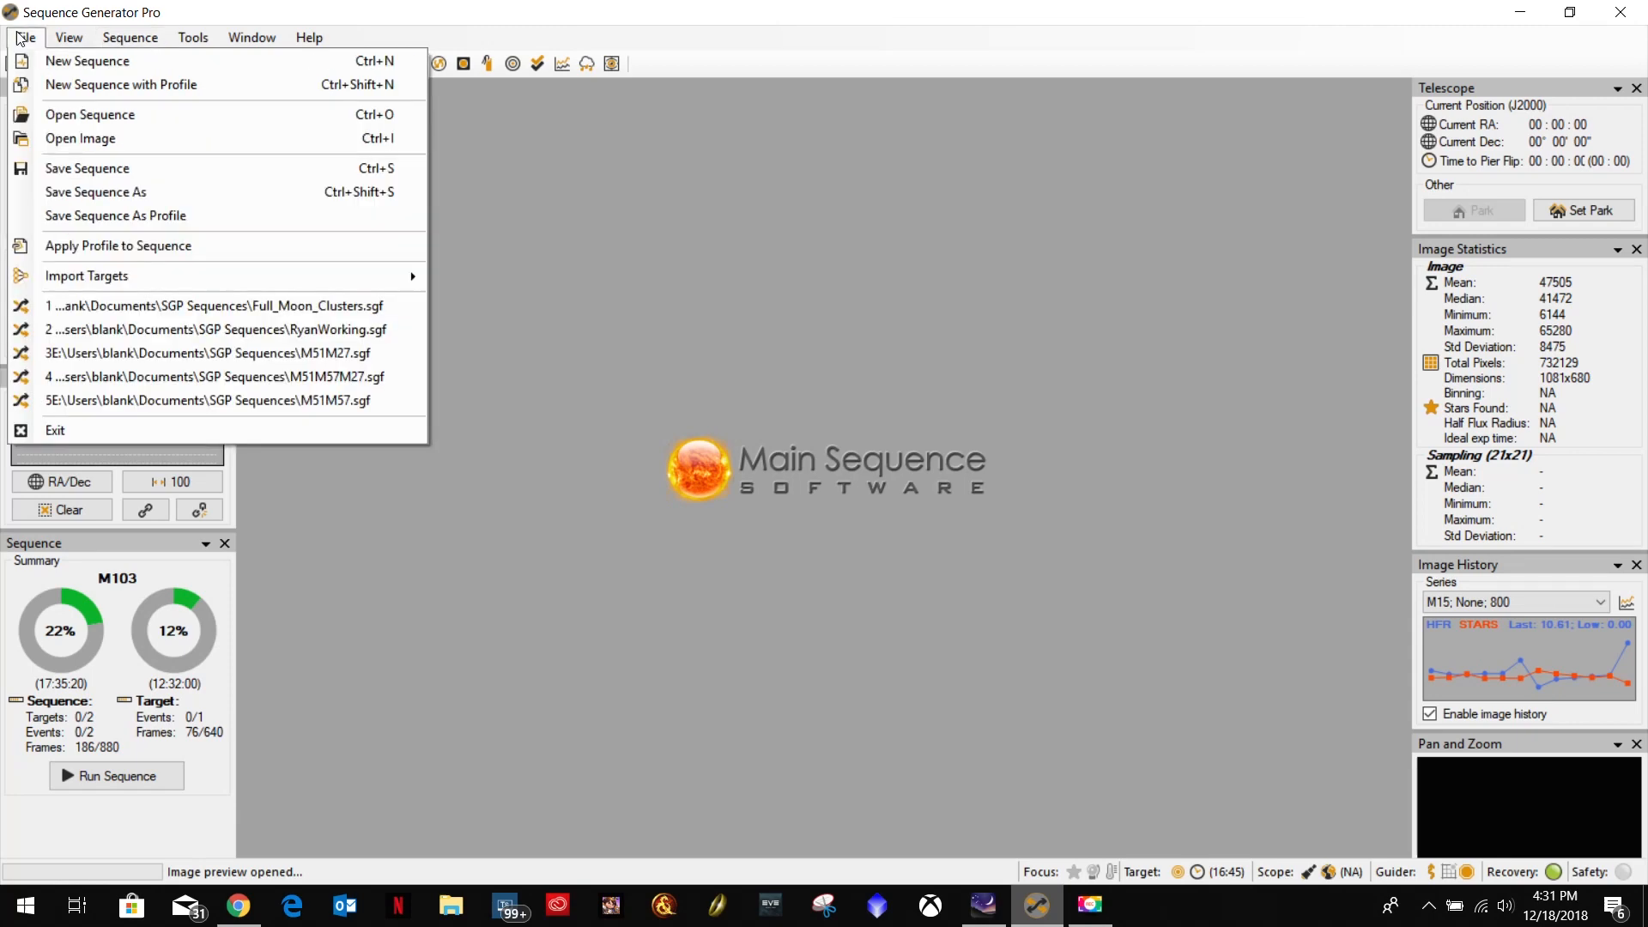
left_click(63, 60)
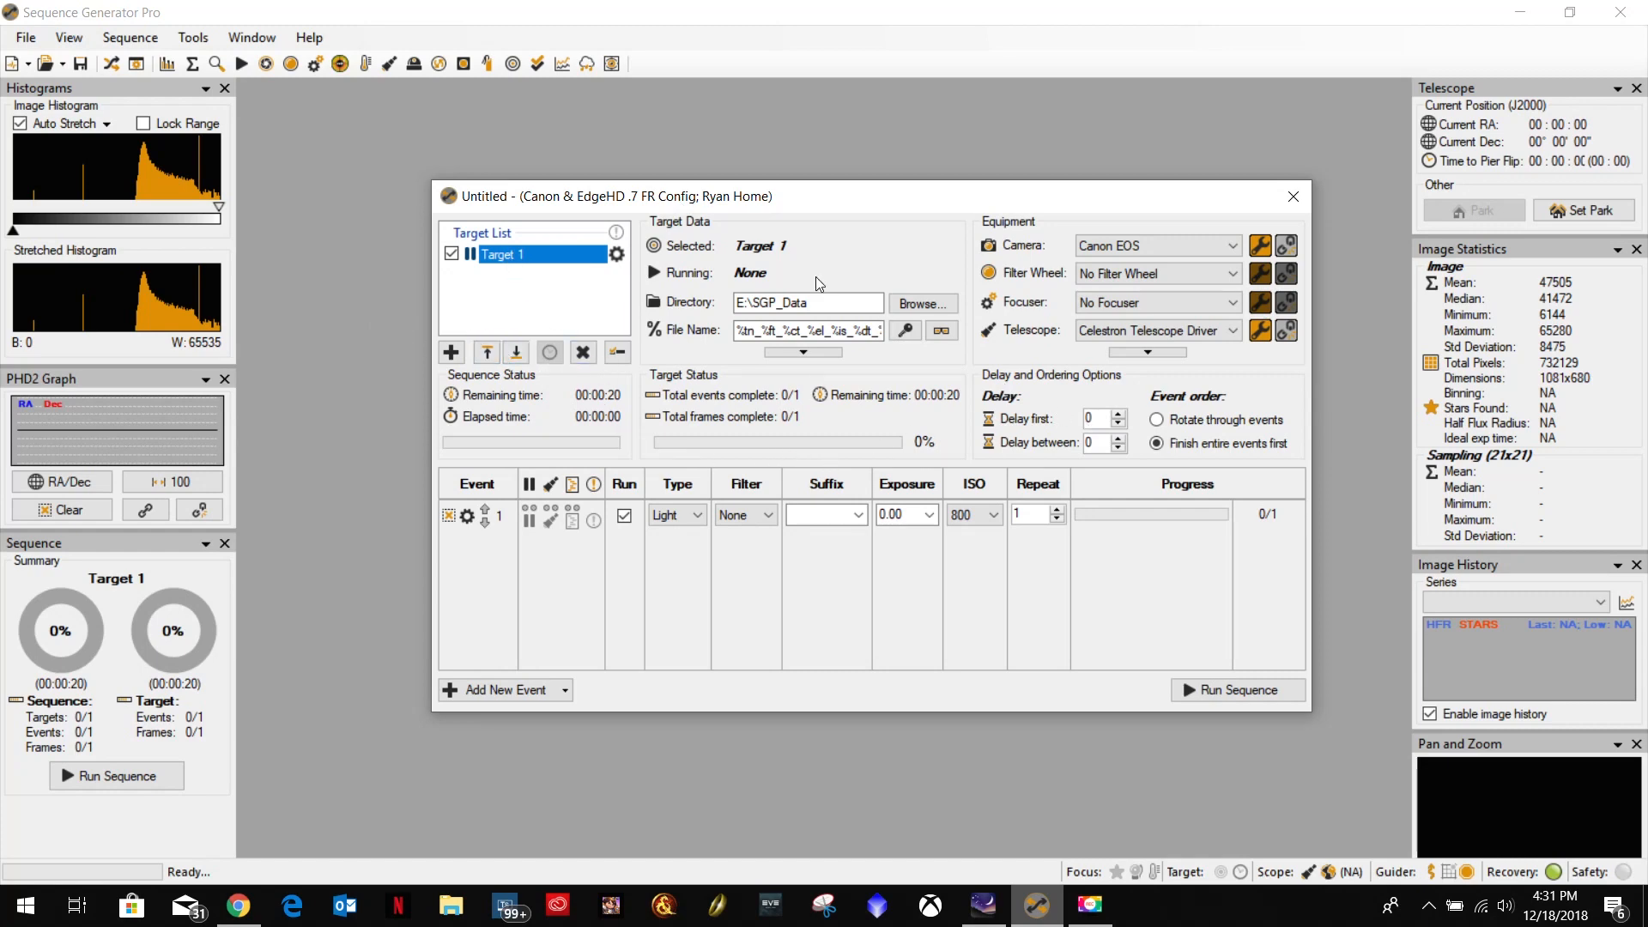
Open the Framing & Mosaic Wizard and fetch the sky image for object M103.
left_click(130, 37)
mouse_move(193, 38)
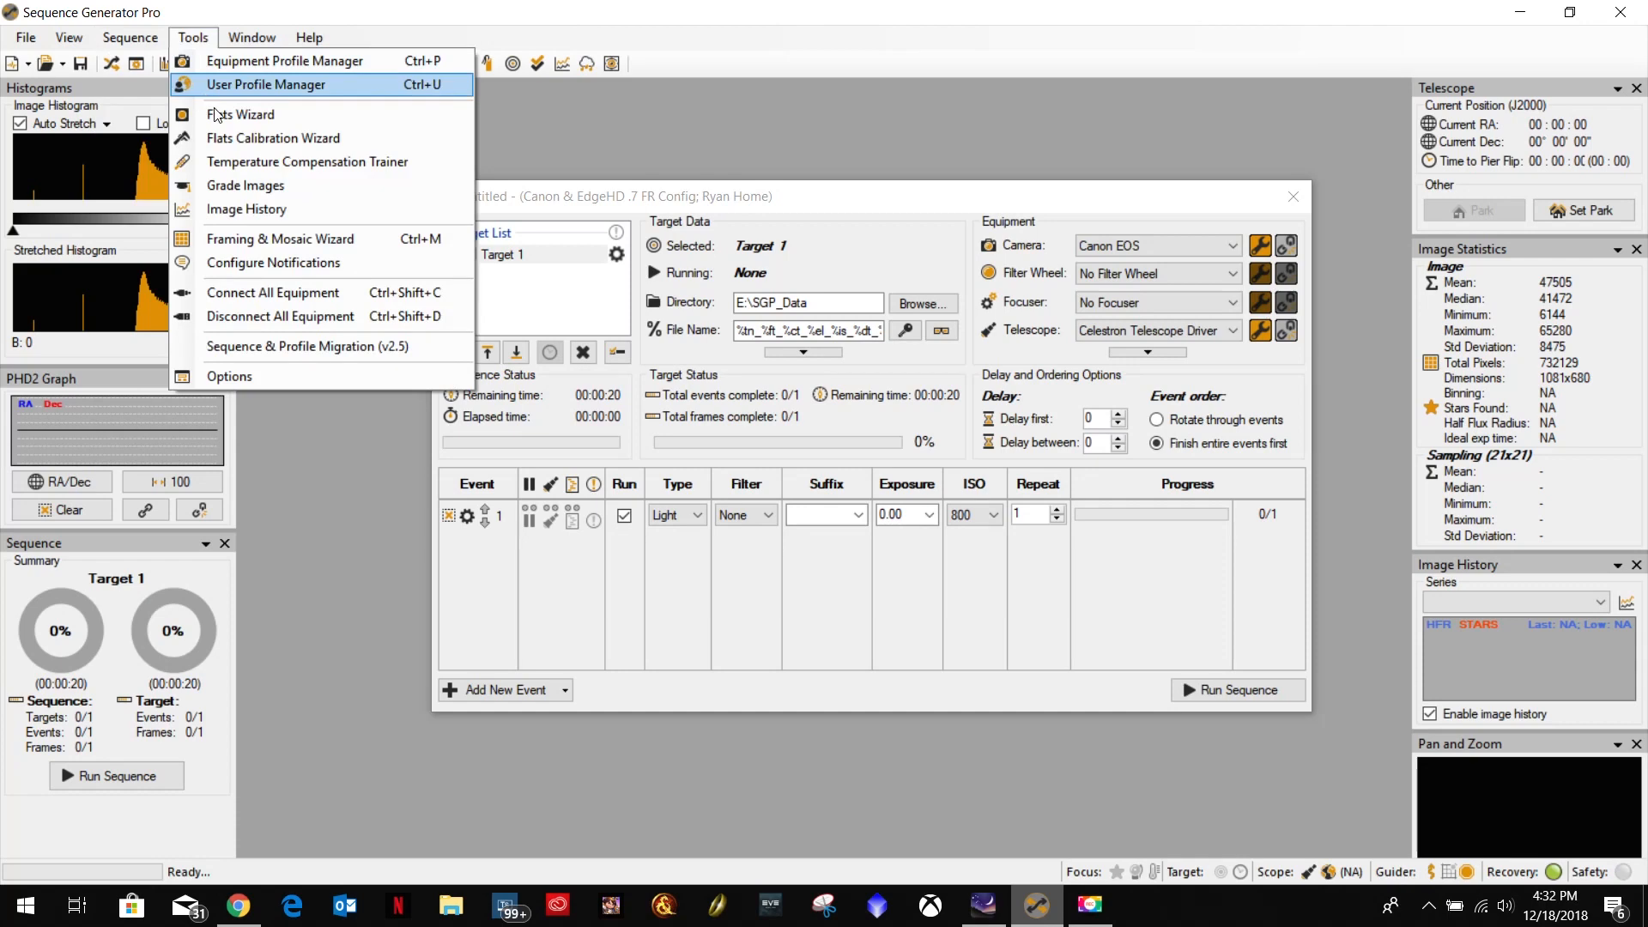
left_click(245, 238)
left_click(247, 238)
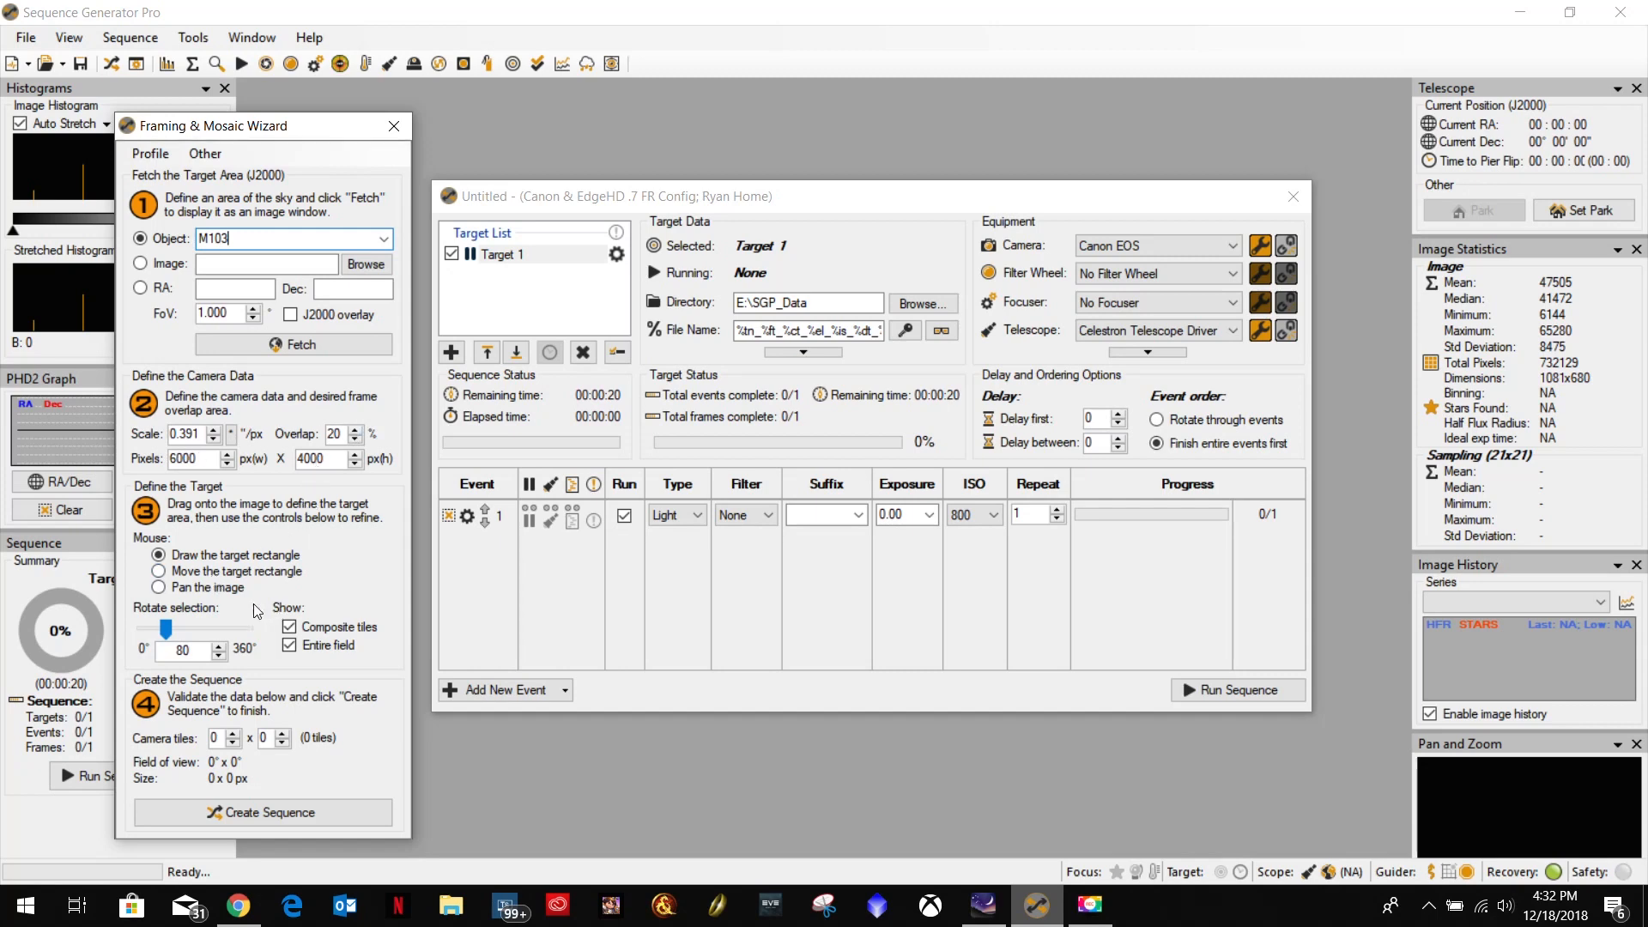
left_click(275, 814)
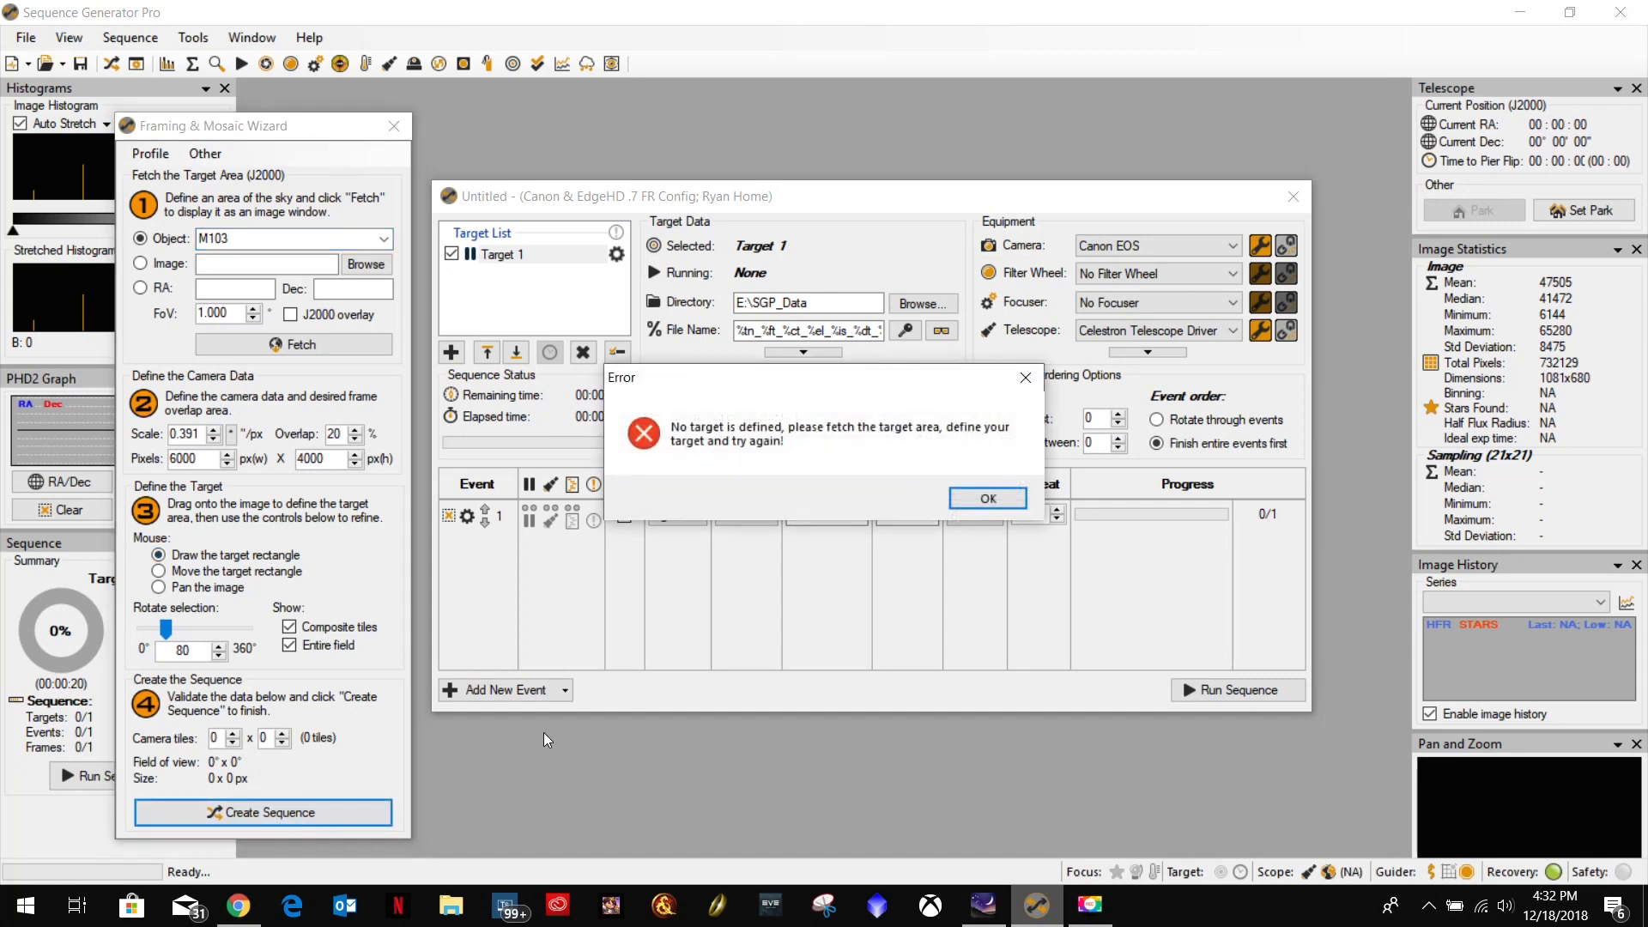
left_click(966, 498)
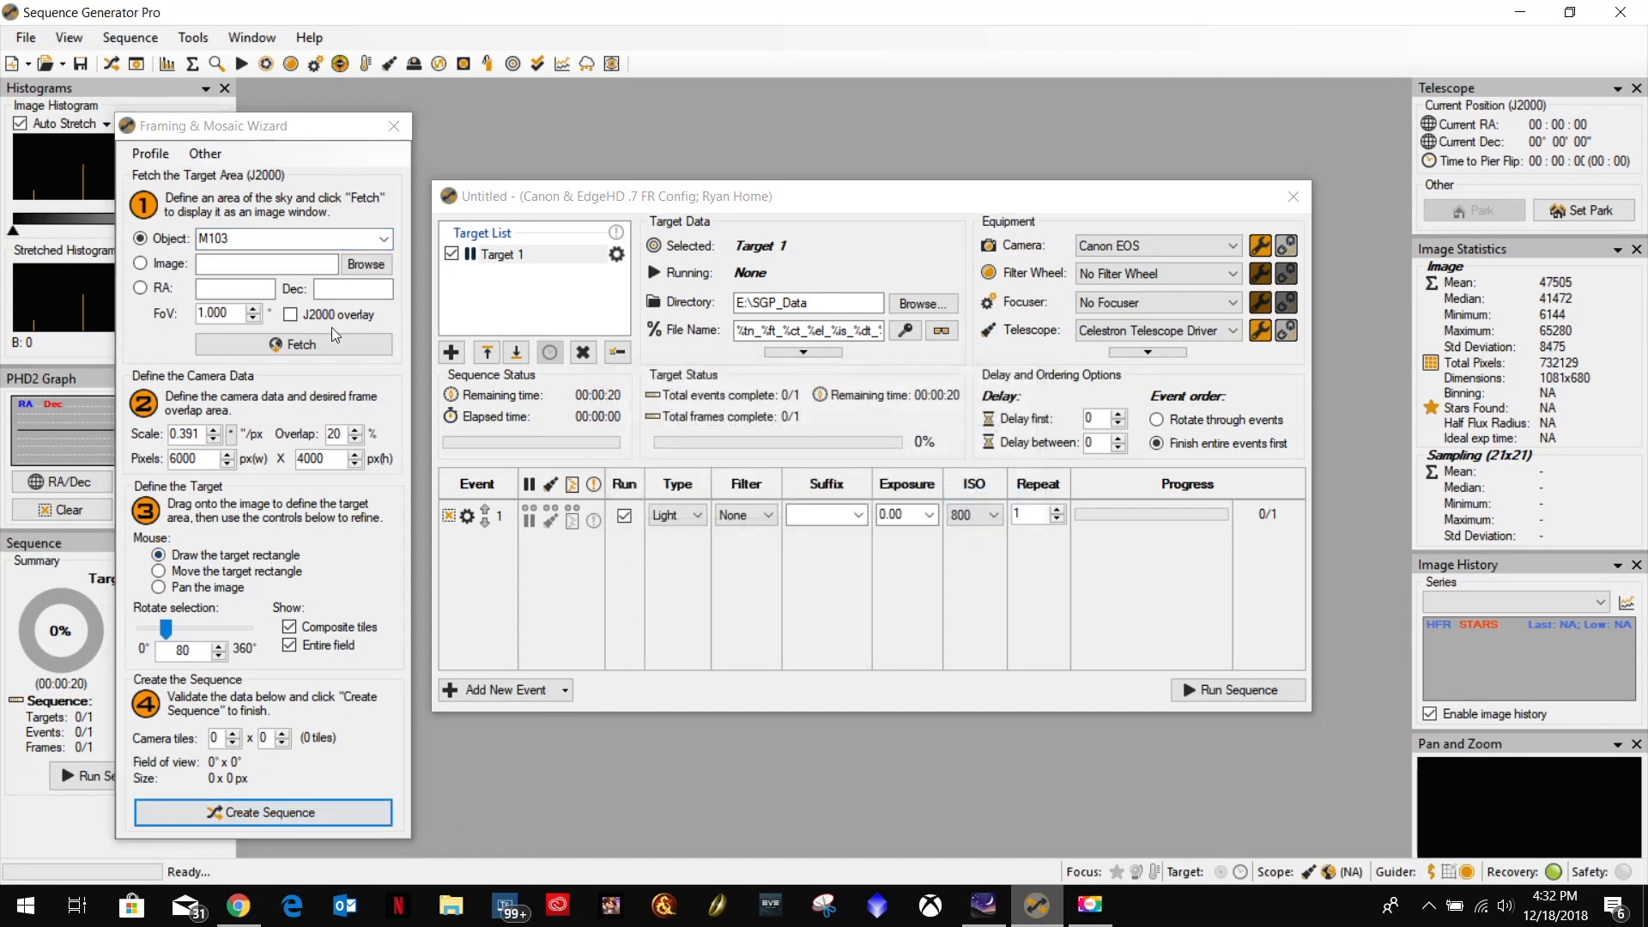
left_click(333, 344)
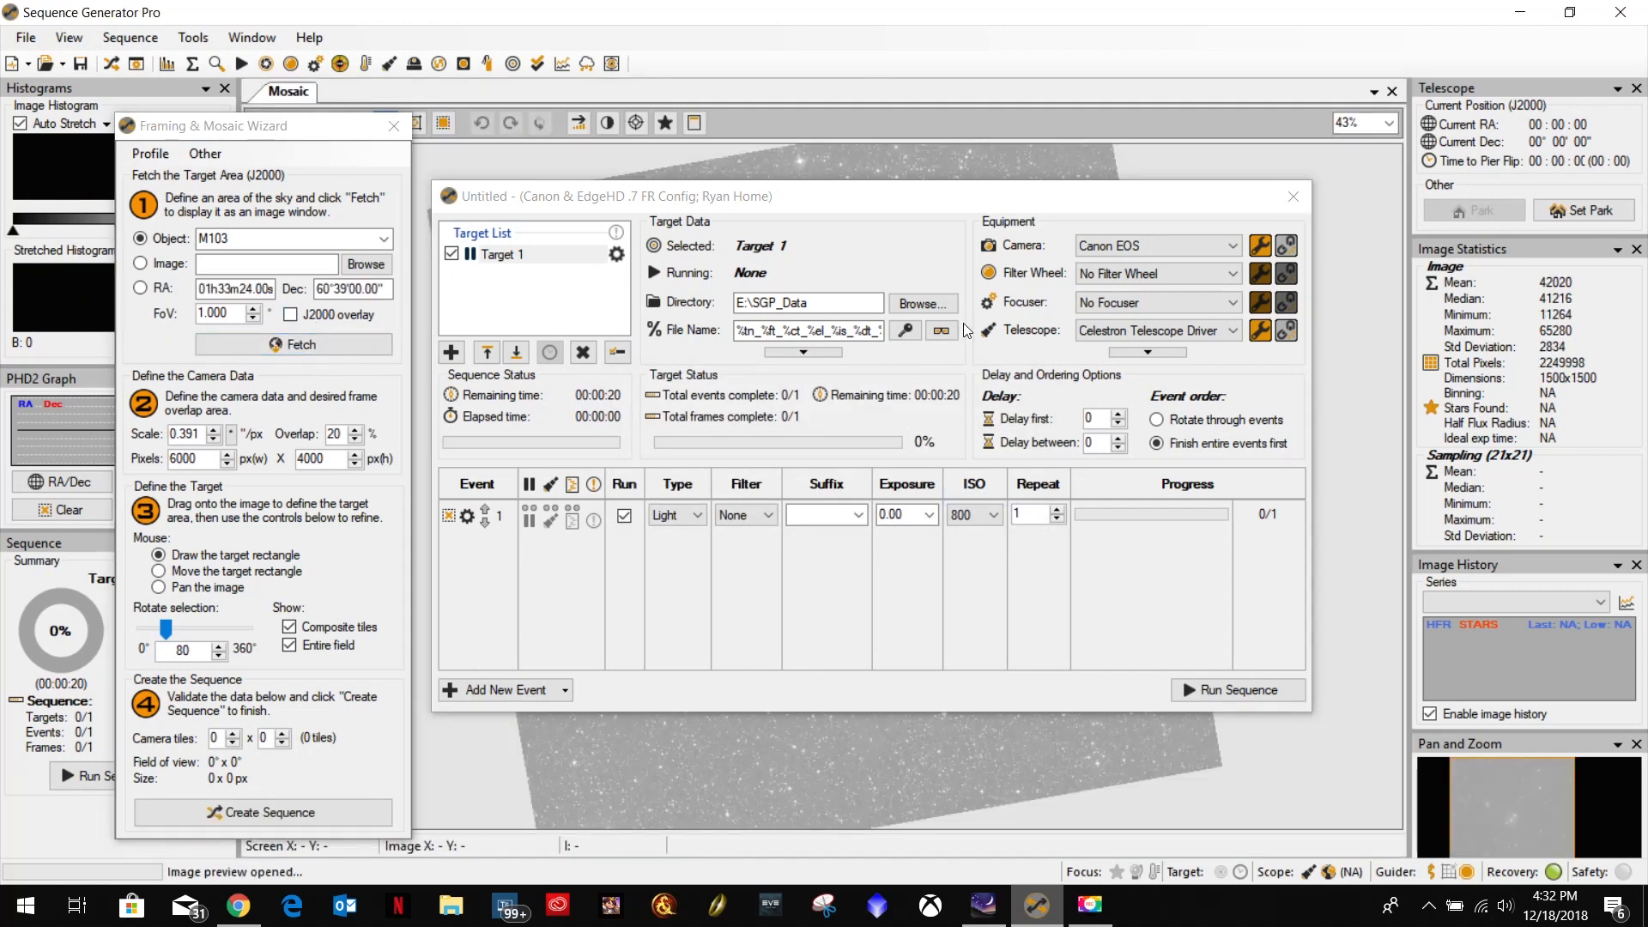
Close the sequence window and frame M103 with a centered single-tile target rectangle of about 0.65° x 0.43°.
left_click(1294, 196)
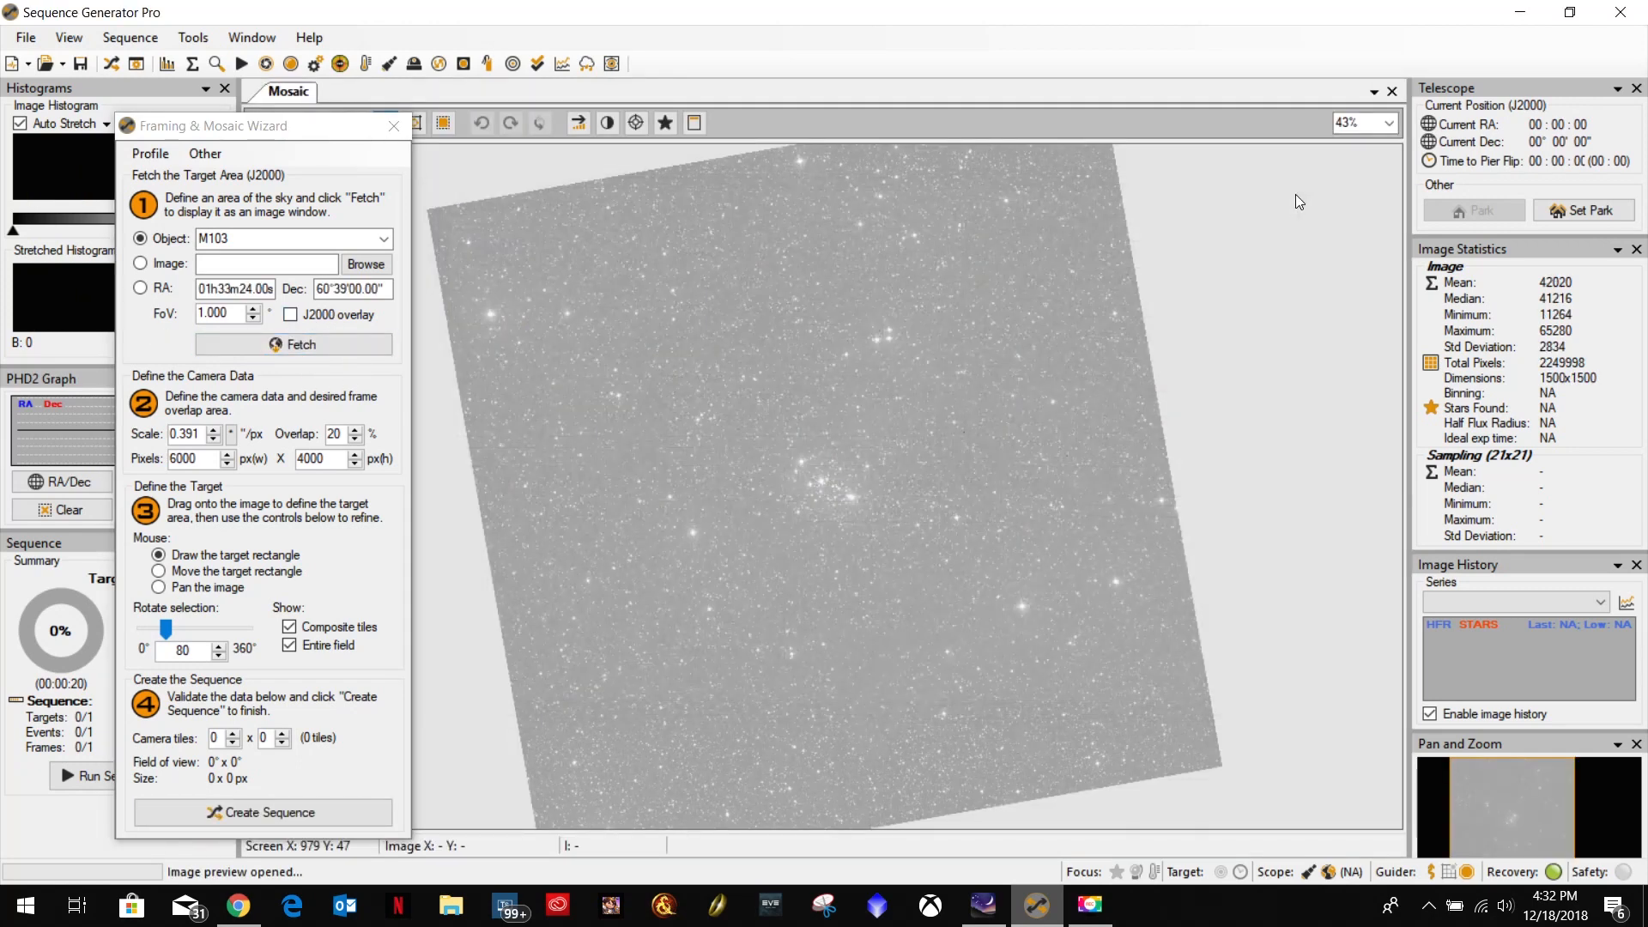
left_click(868, 518)
left_click_drag(1010, 620, 827, 483)
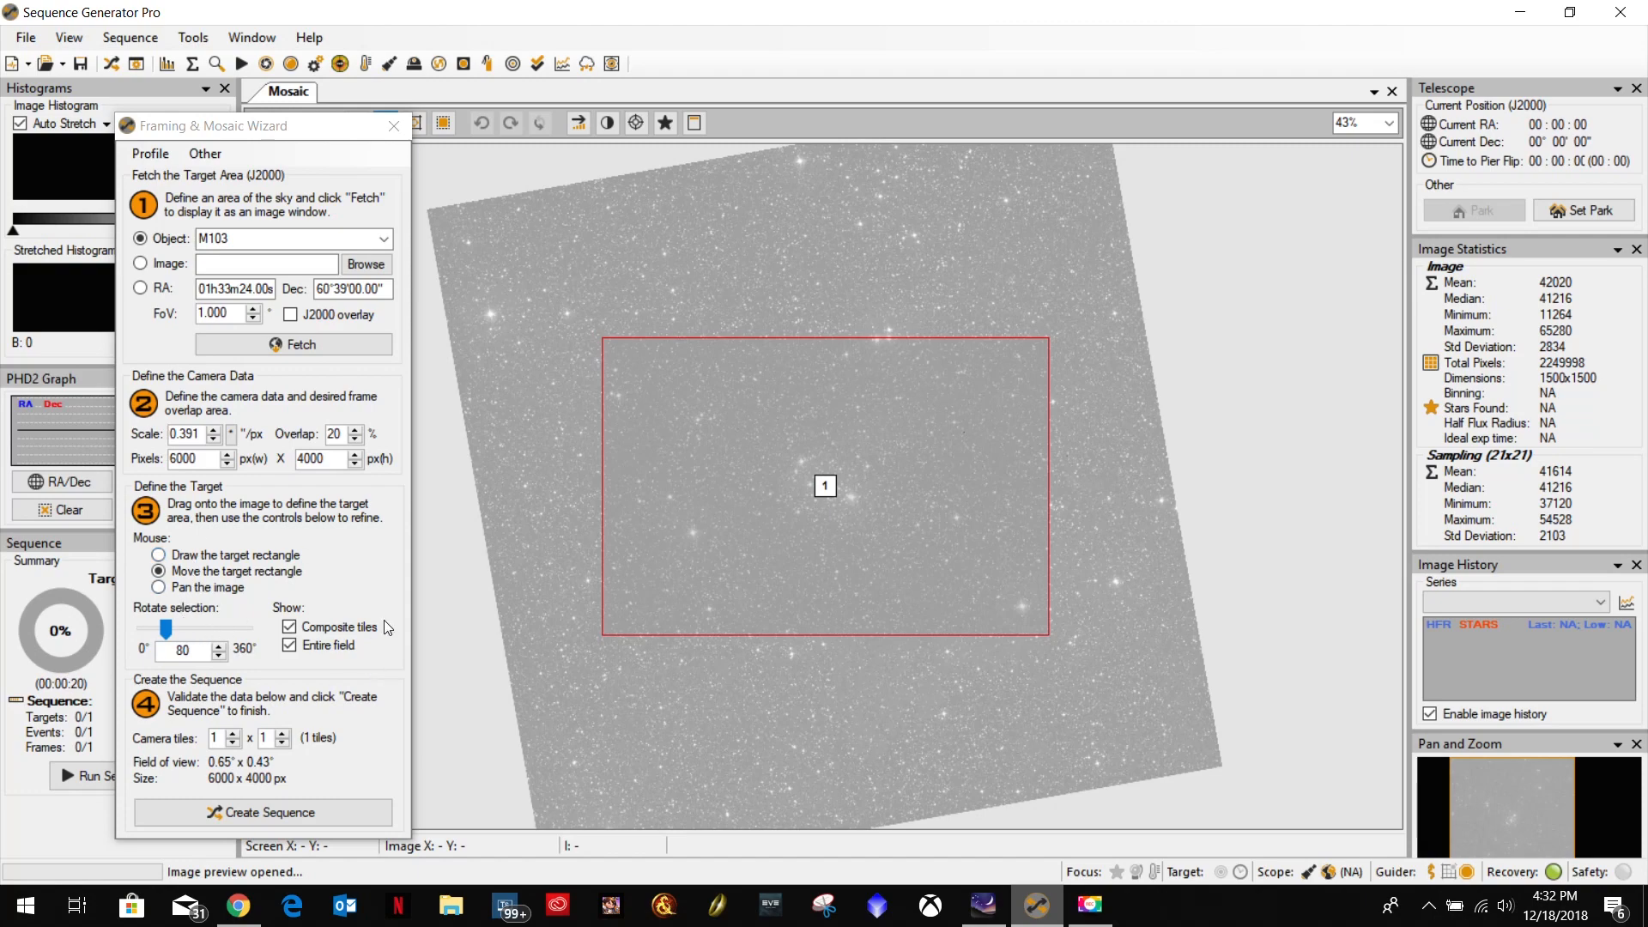
Create the mosaic sequence from the framed area, naming the target M103 Test Frames and keeping the precise plate-solve centering.
left_click(266, 811)
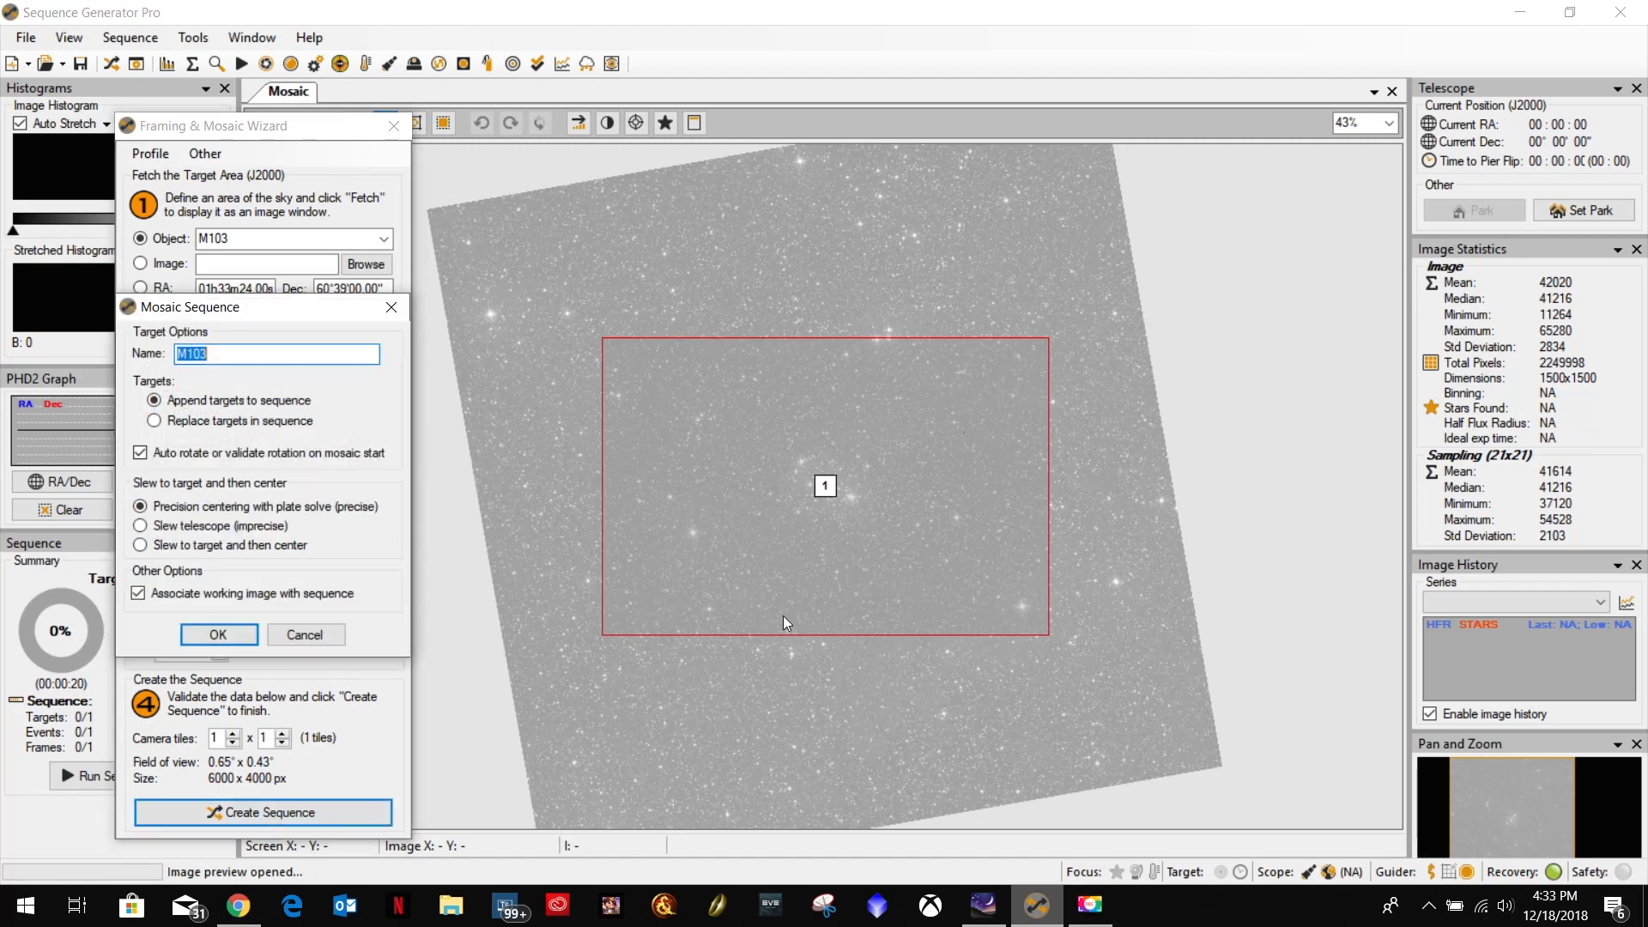
left_click(255, 351)
left_click(218, 635)
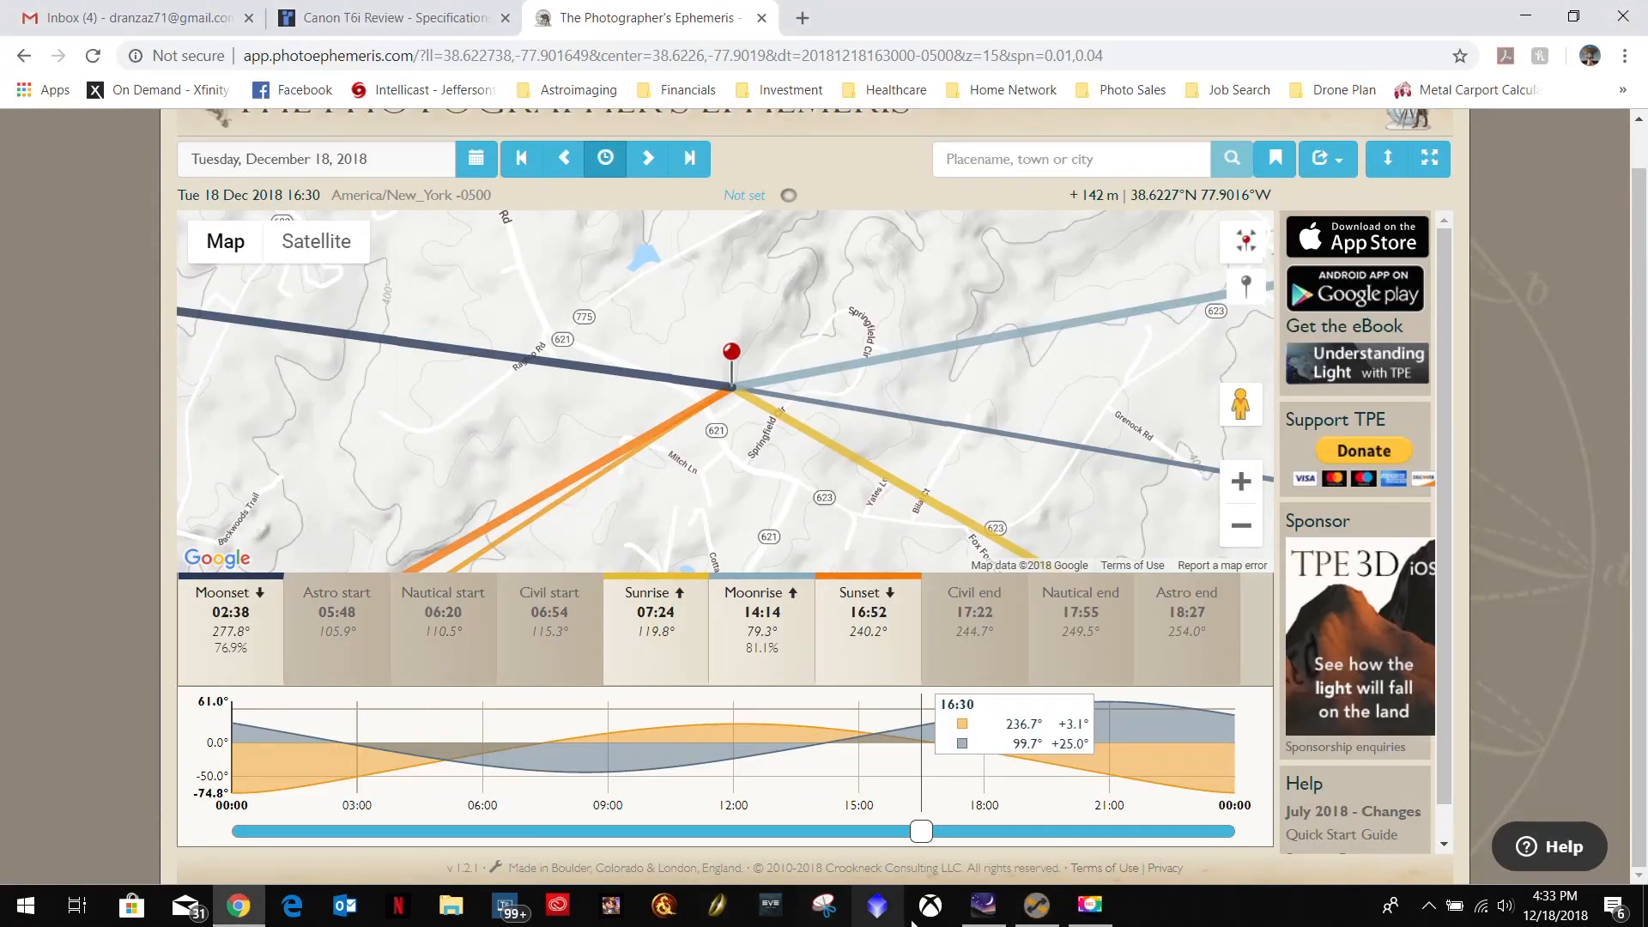
left_click(1039, 906)
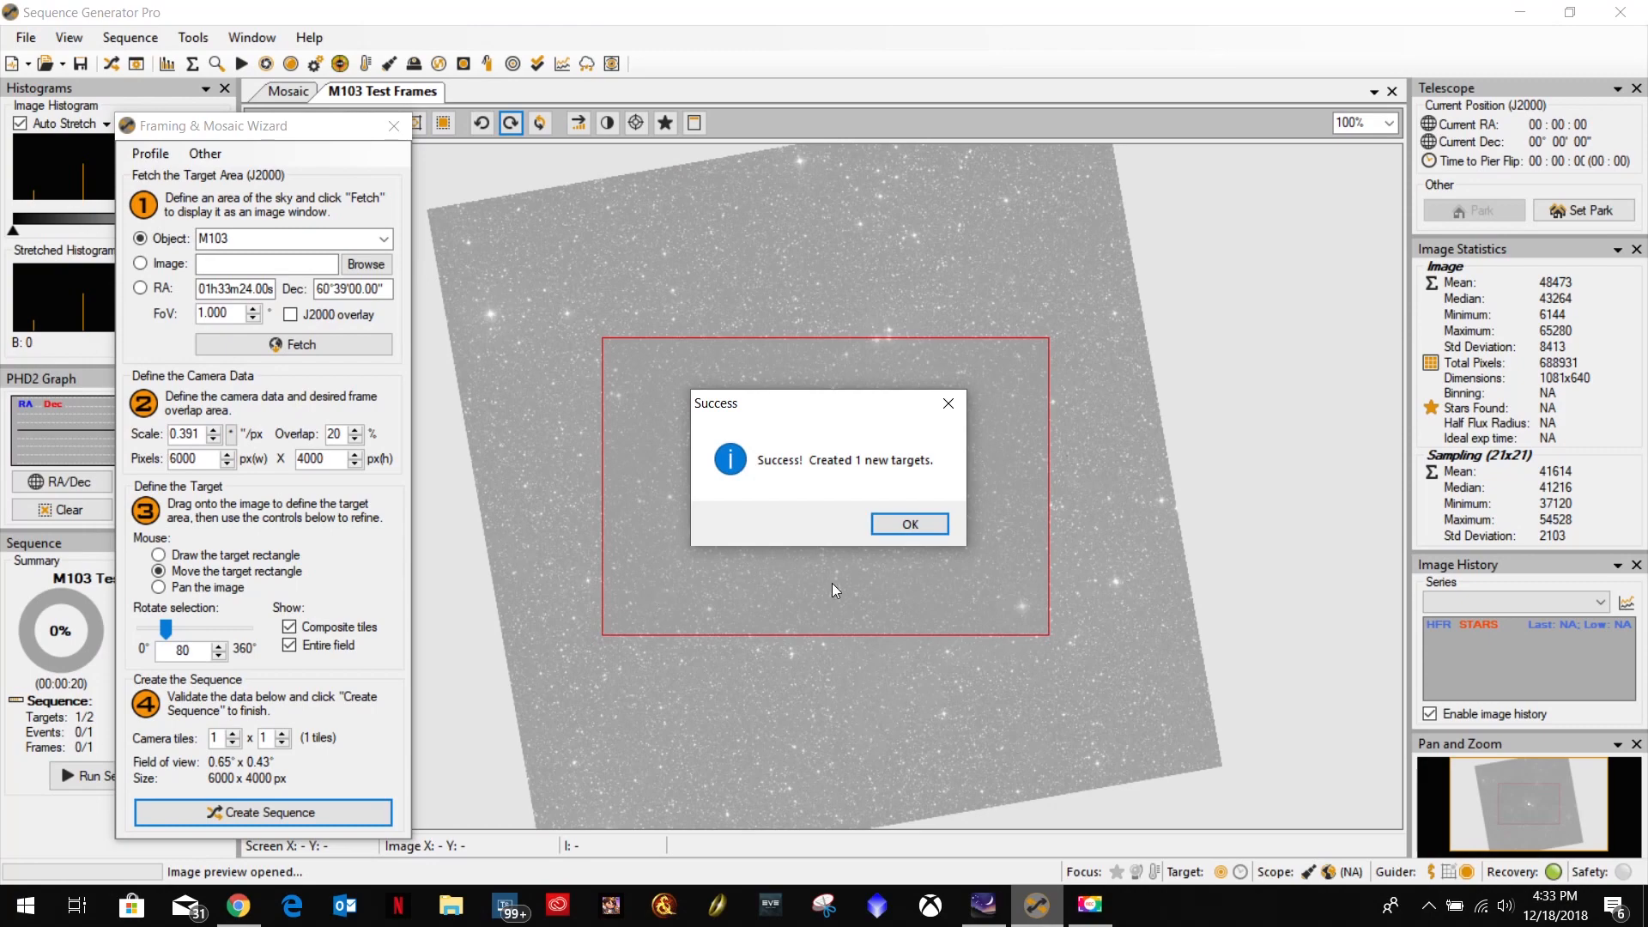
left_click(910, 525)
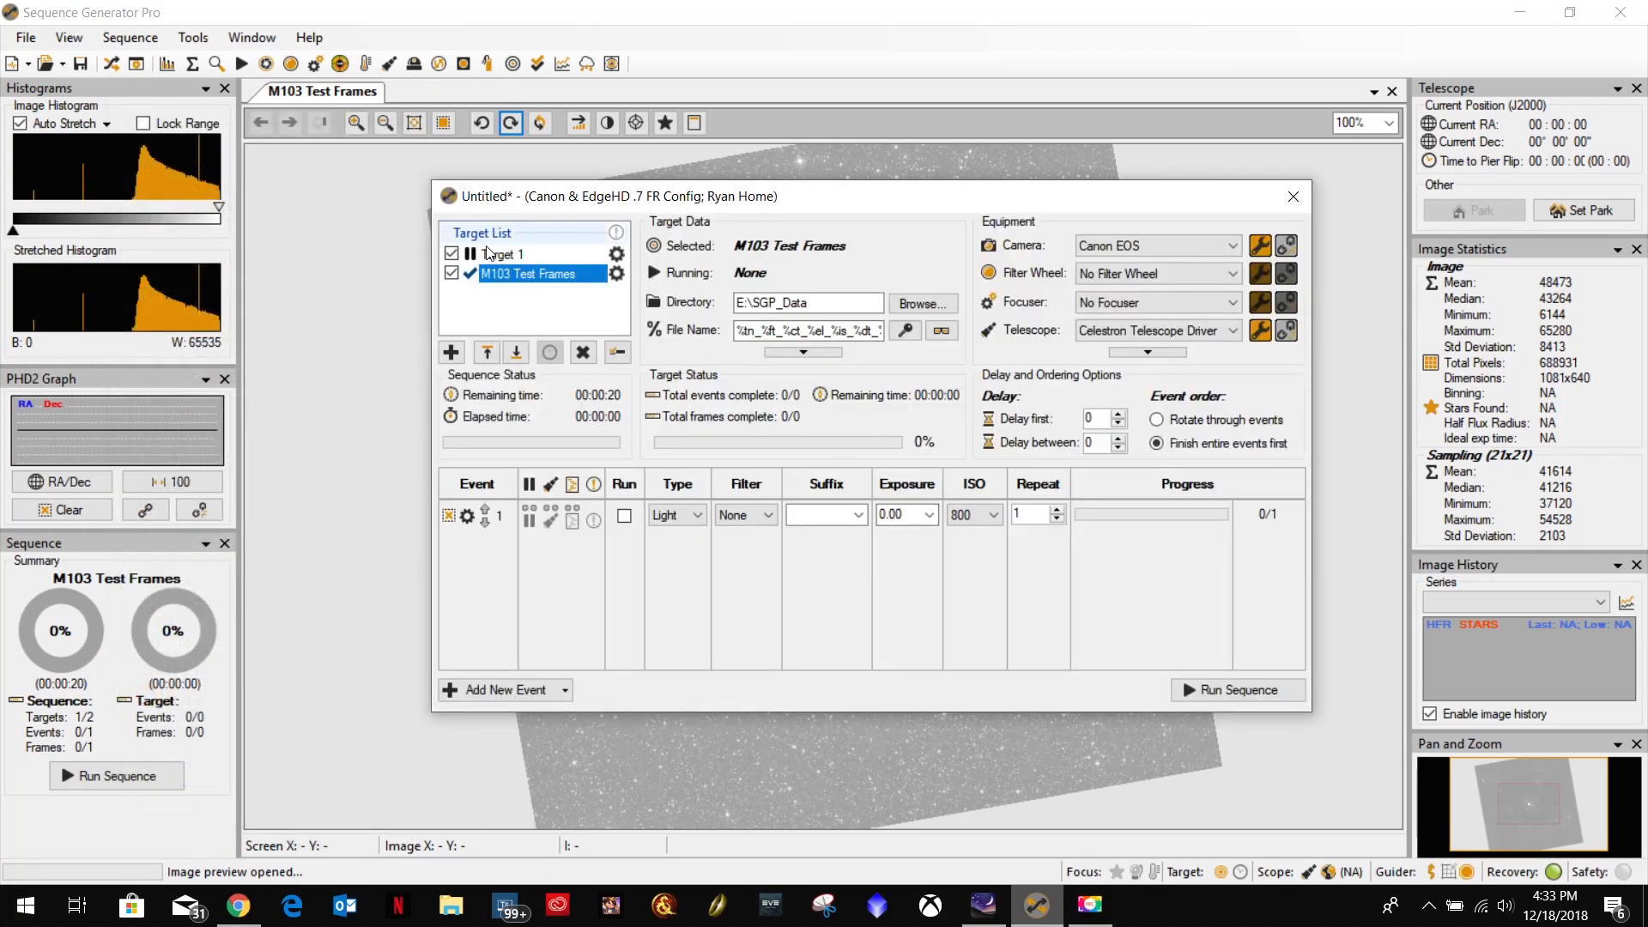
Delete Target 1 from the sequence's target list.
left_click(516, 255)
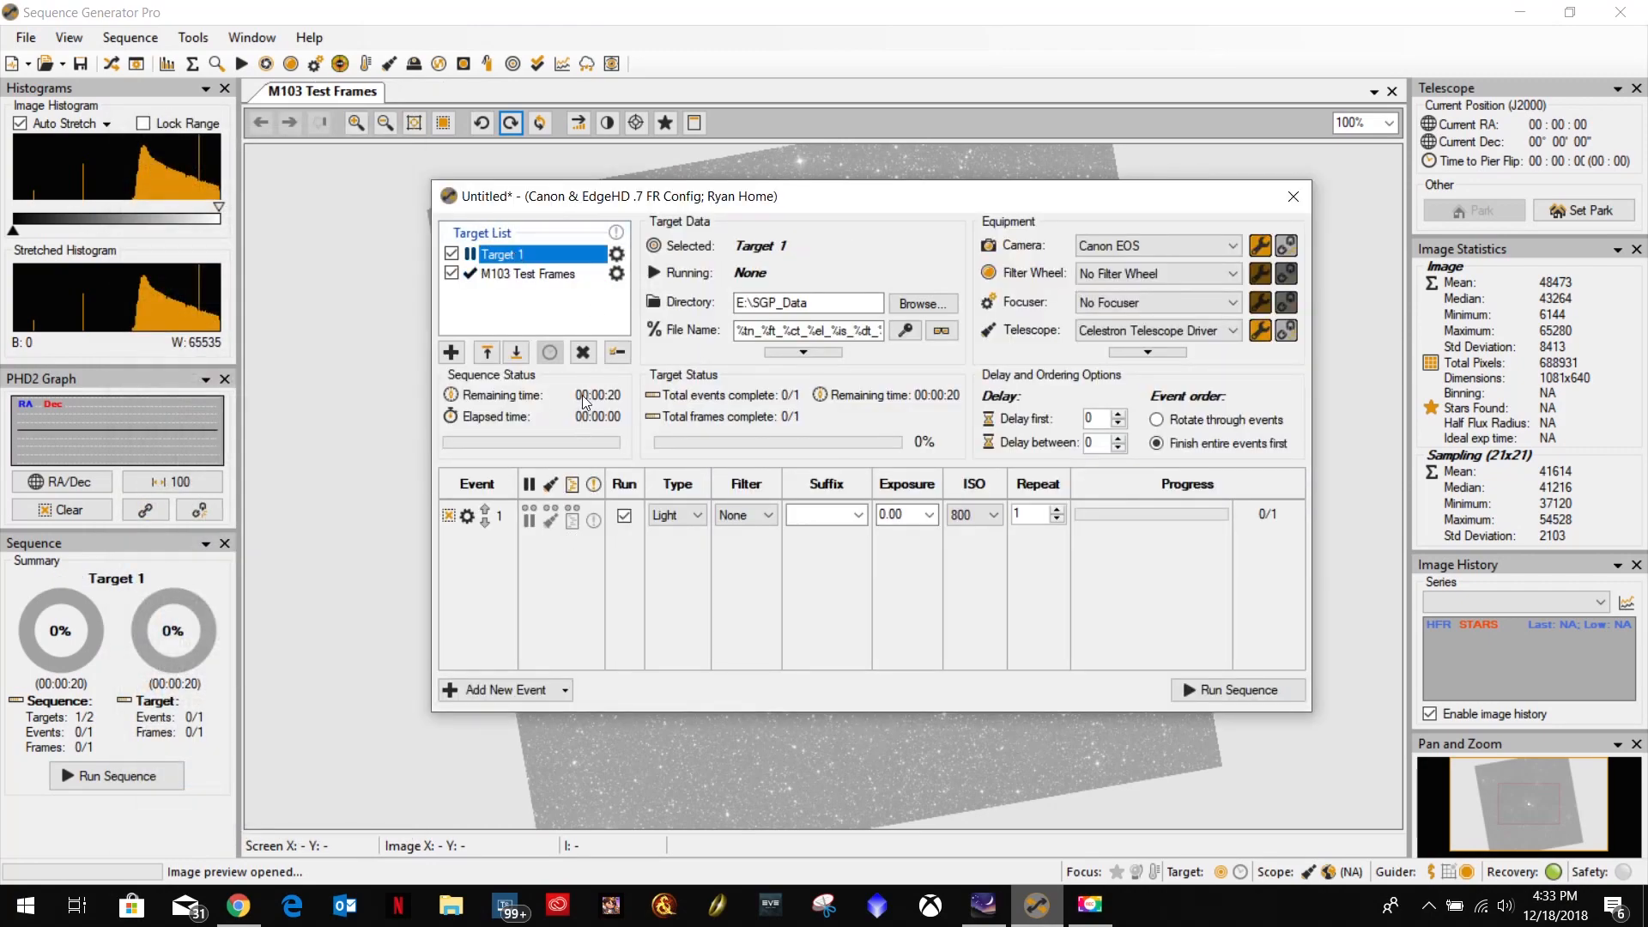
left_click(583, 353)
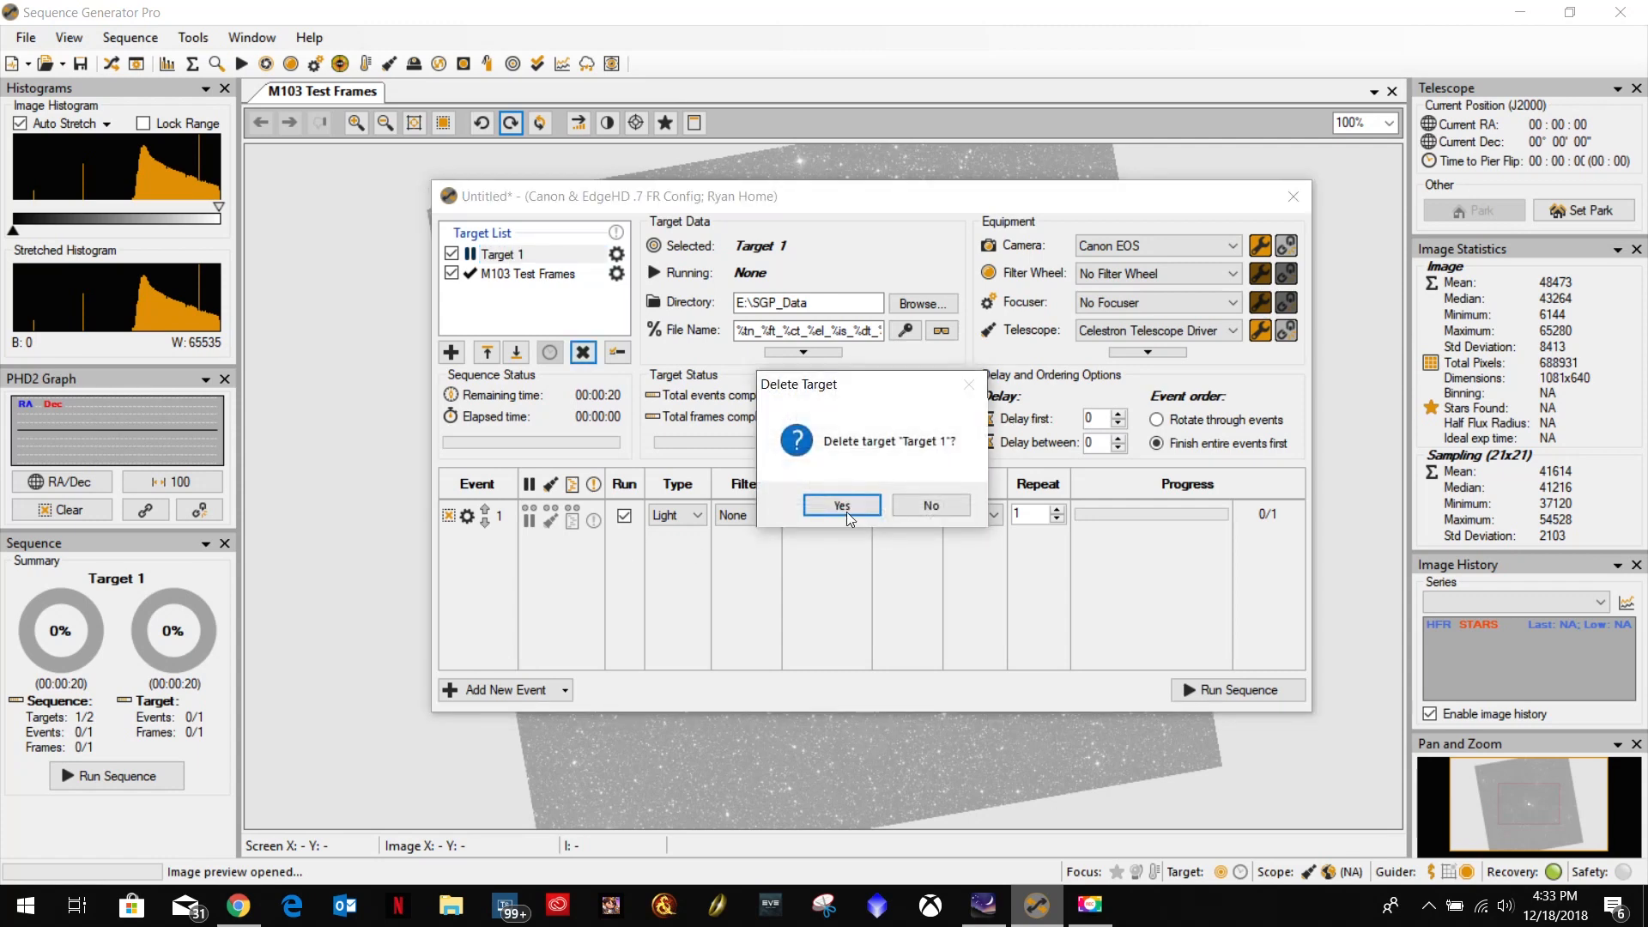
left_click(841, 508)
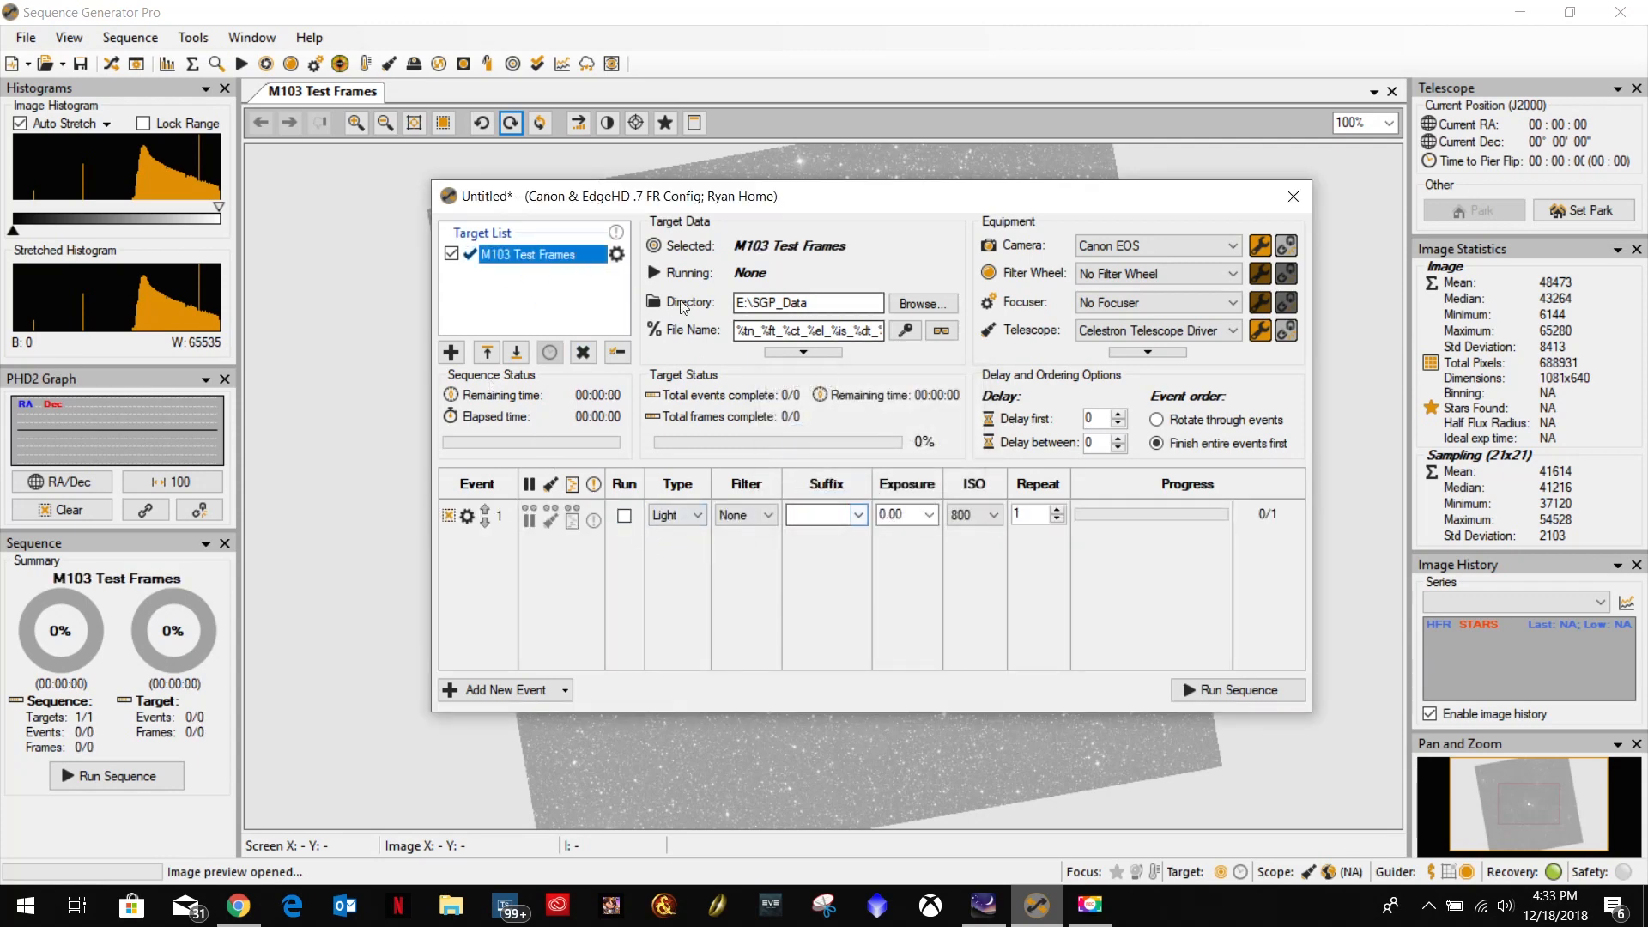
Set the M103 Test Frames image directory to the WithFocalReducer folder under SGP_Data on DataDrive (E:).
left_click(890, 301)
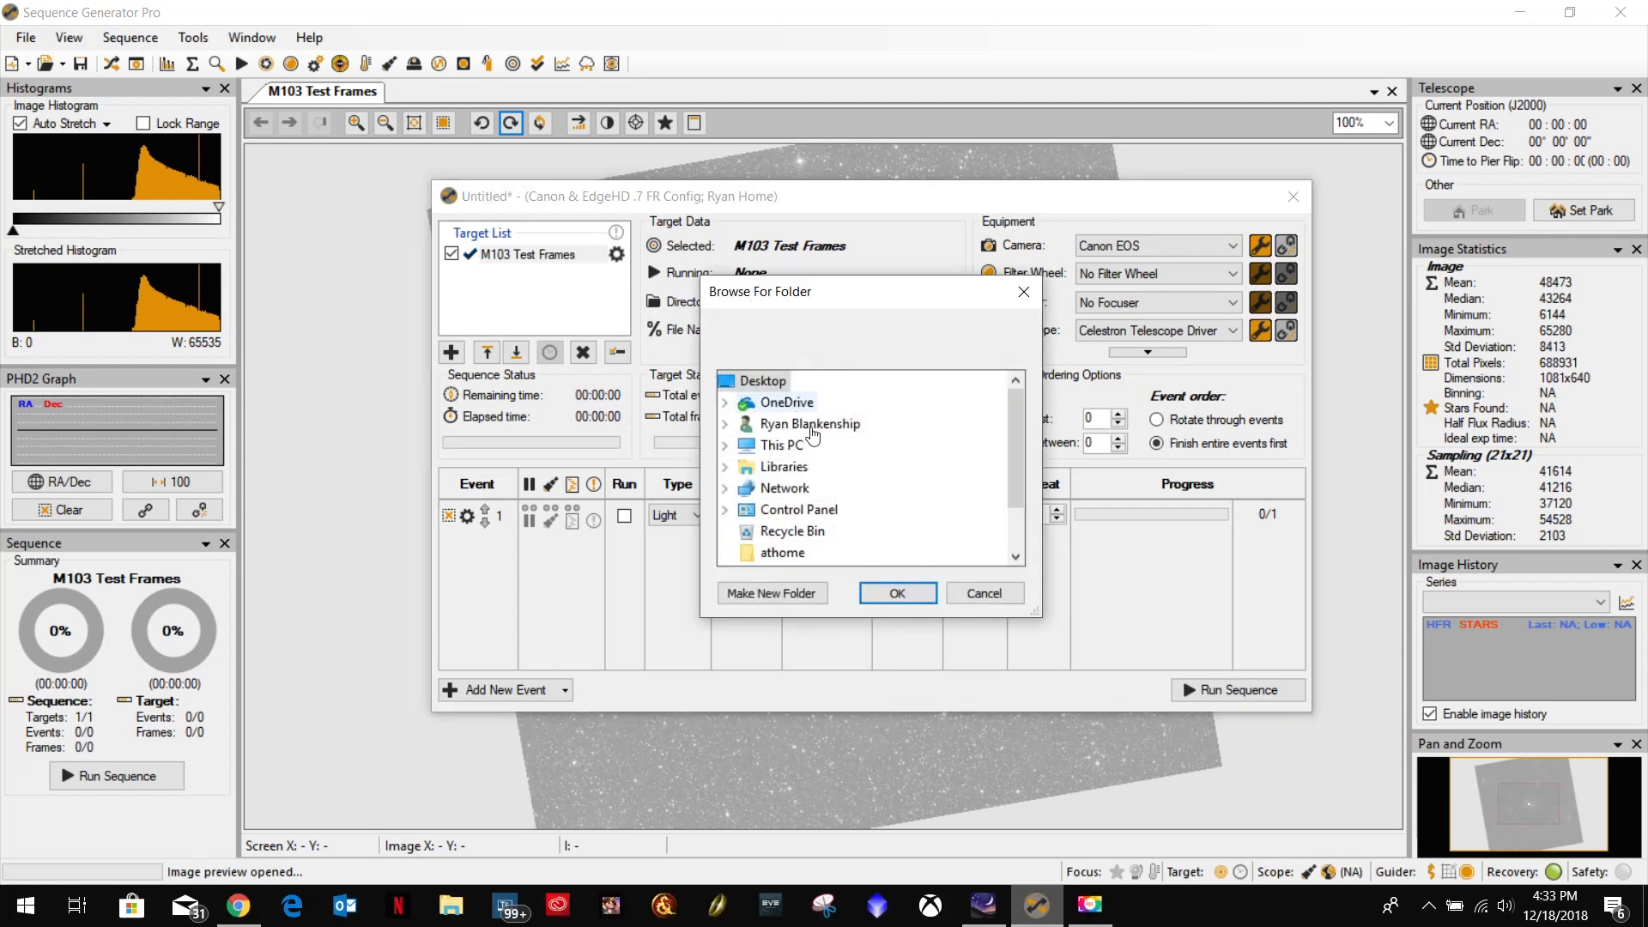
scroll(1013, 420, "down", 1)
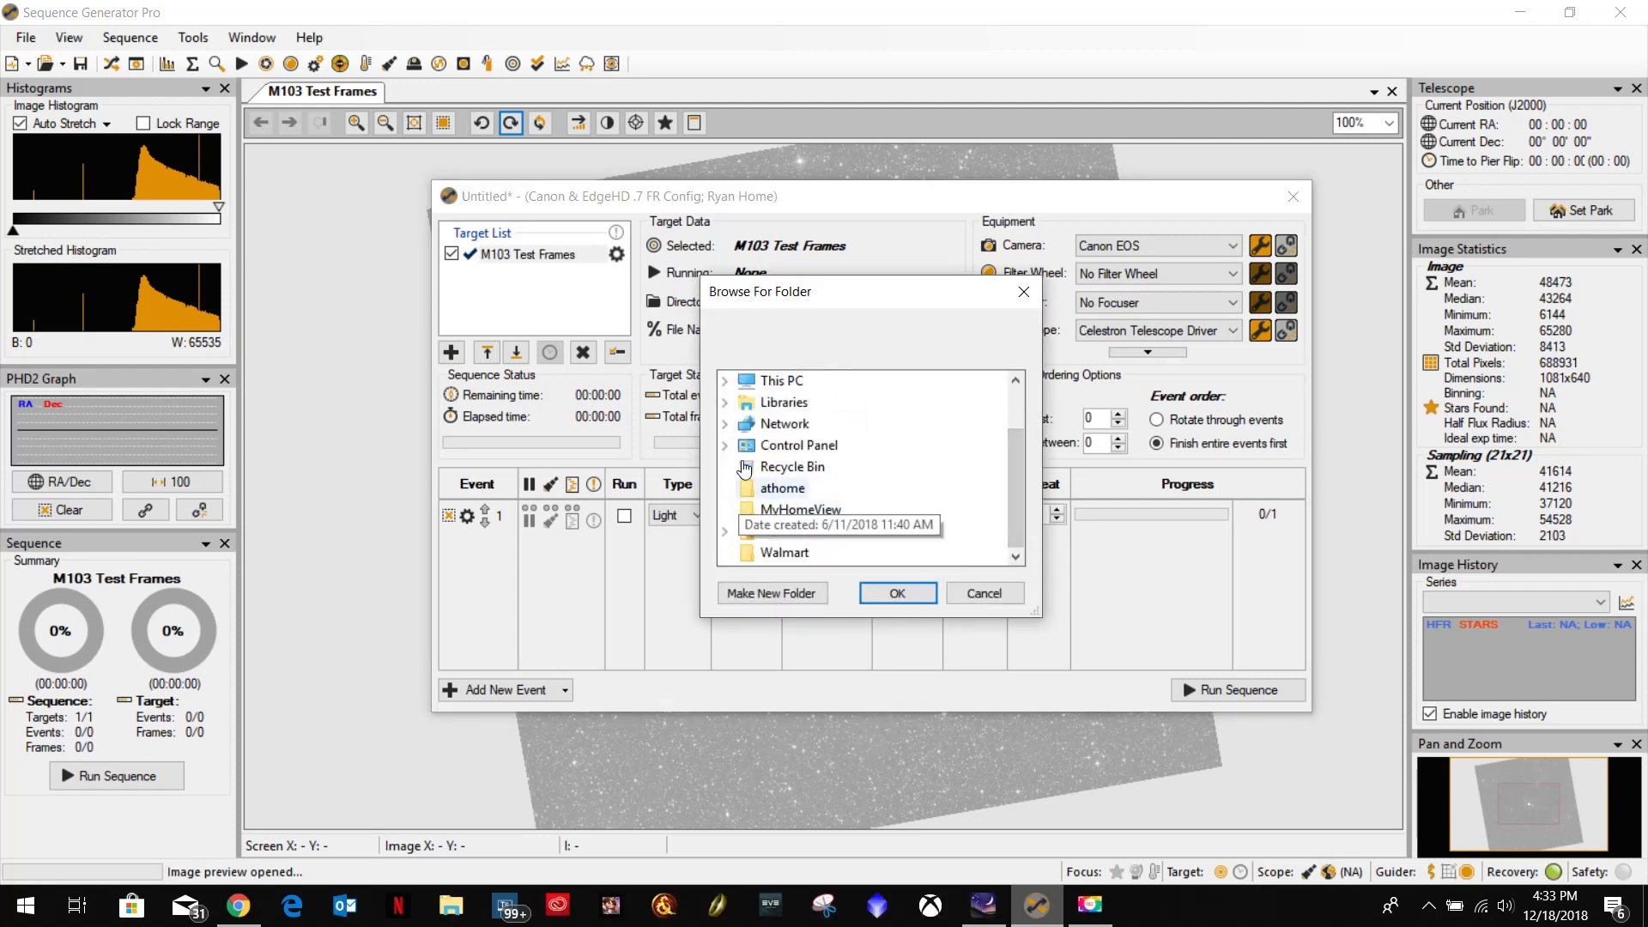
scroll(747, 434, "up", 1)
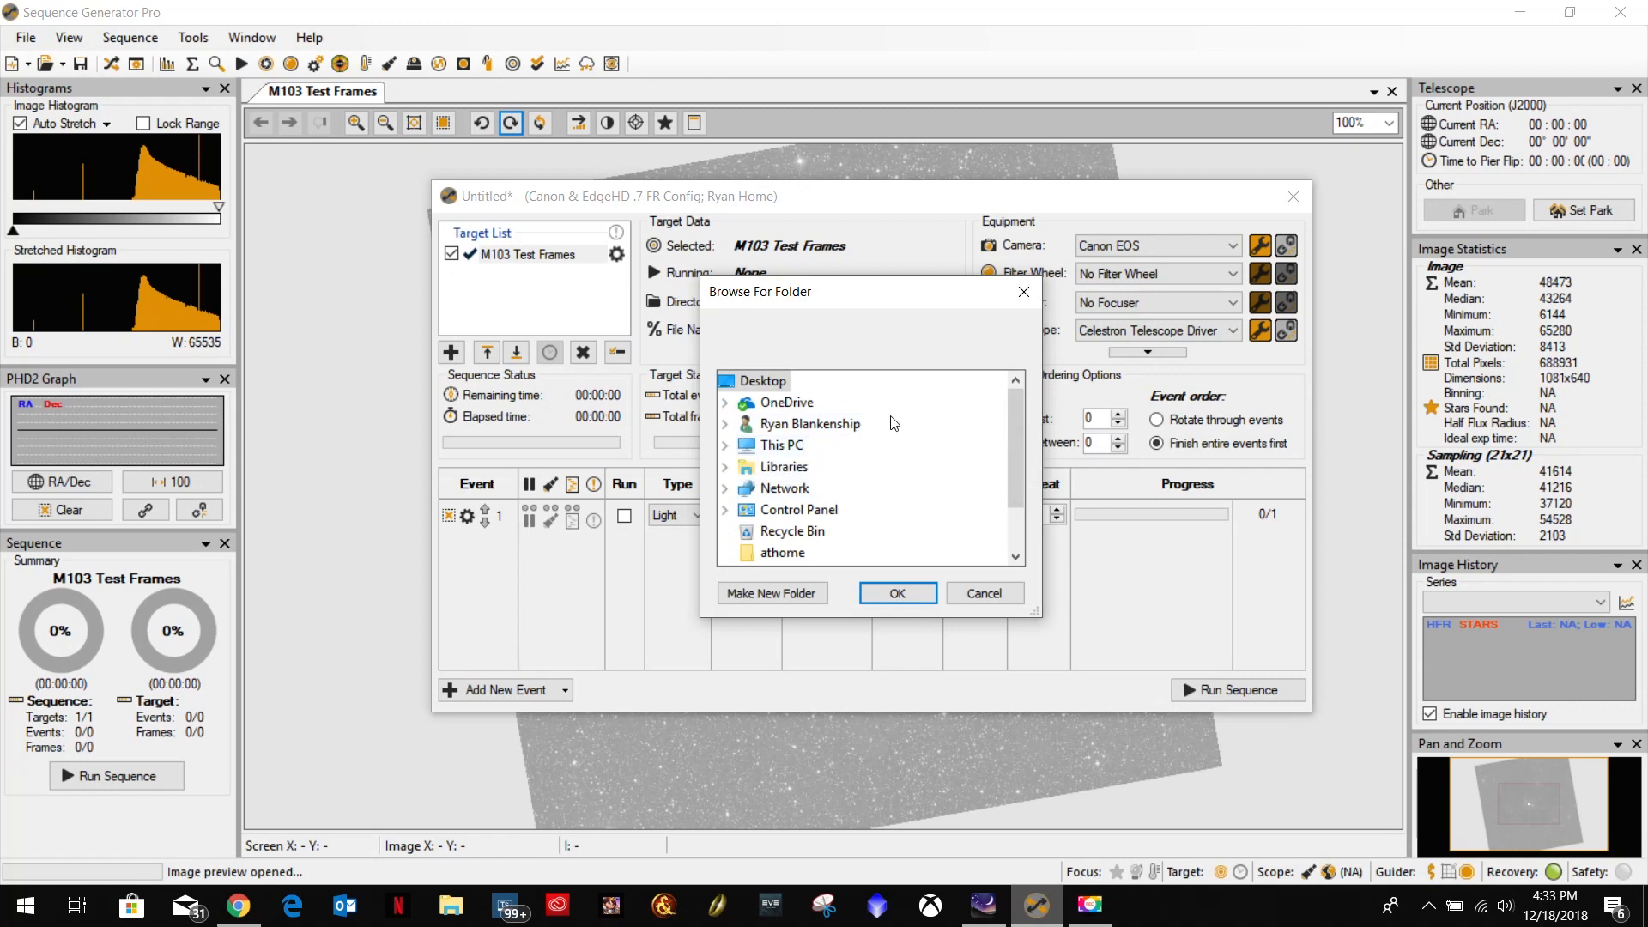
left_click(727, 446)
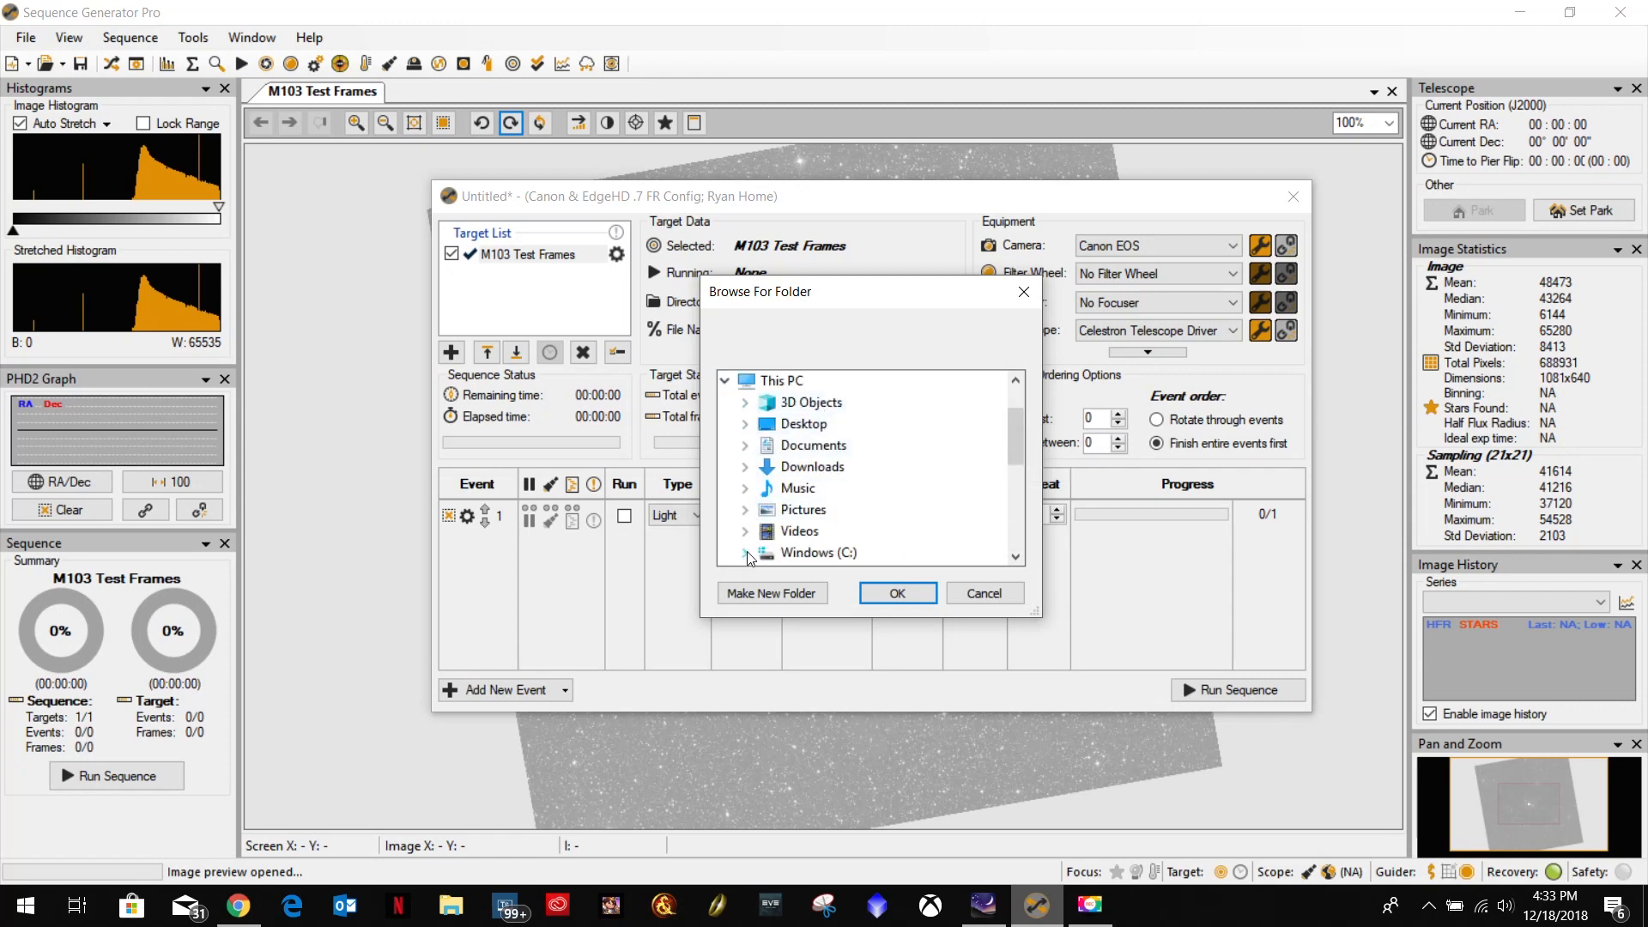
scroll(748, 515, "down", 2)
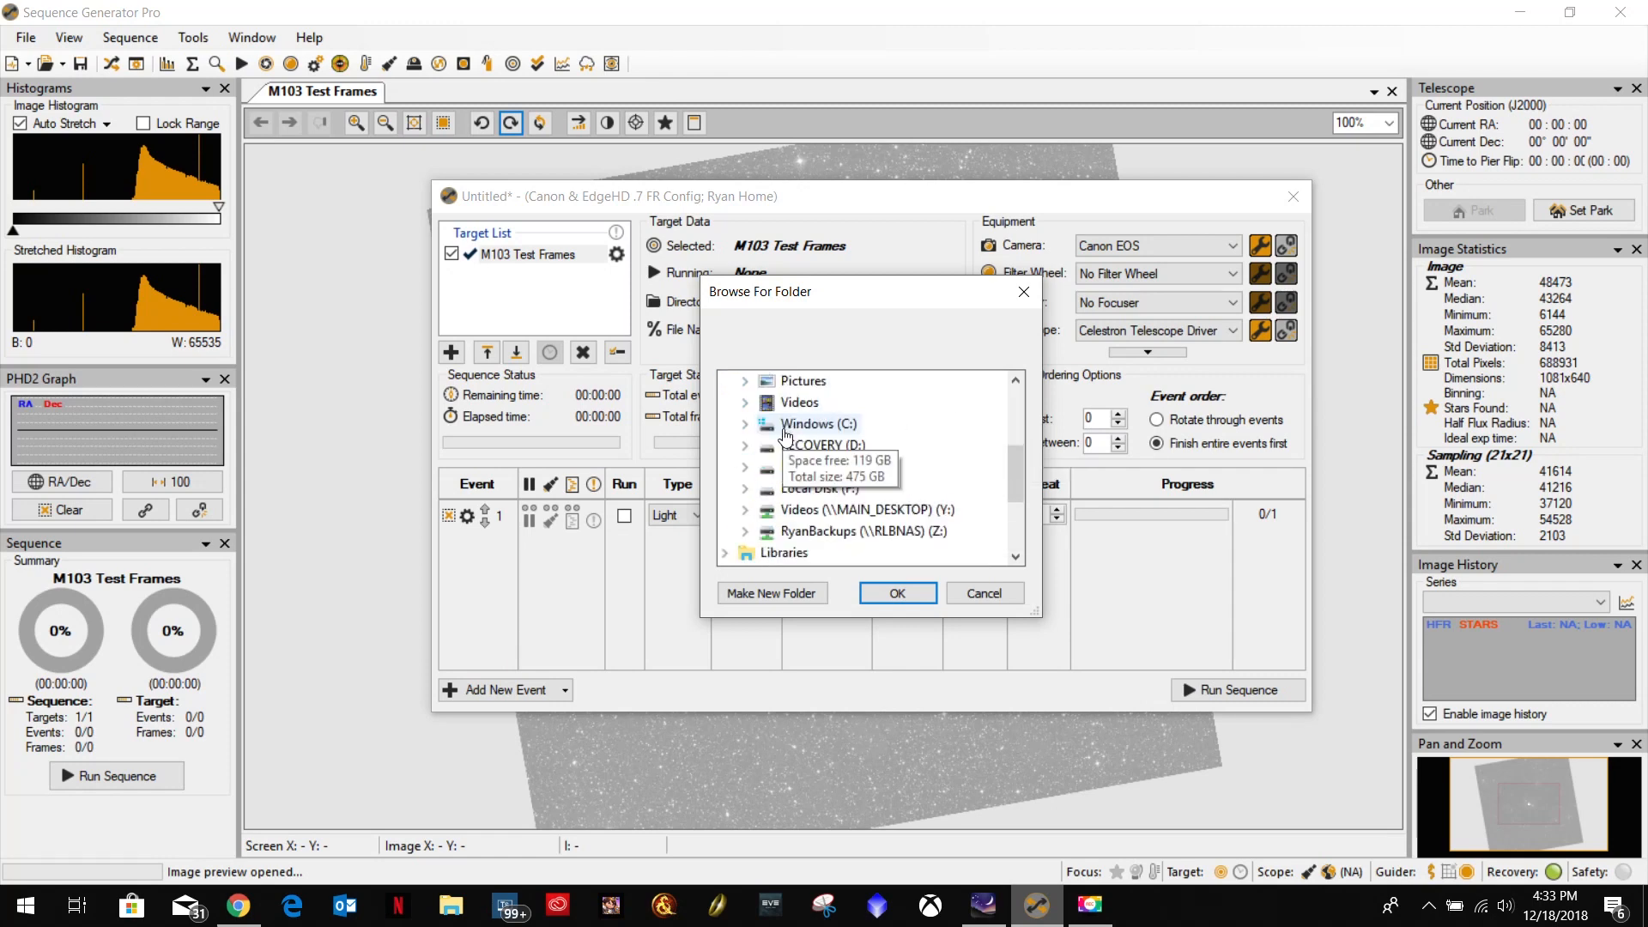
left_click(748, 474)
left_click(766, 511)
left_click(873, 552)
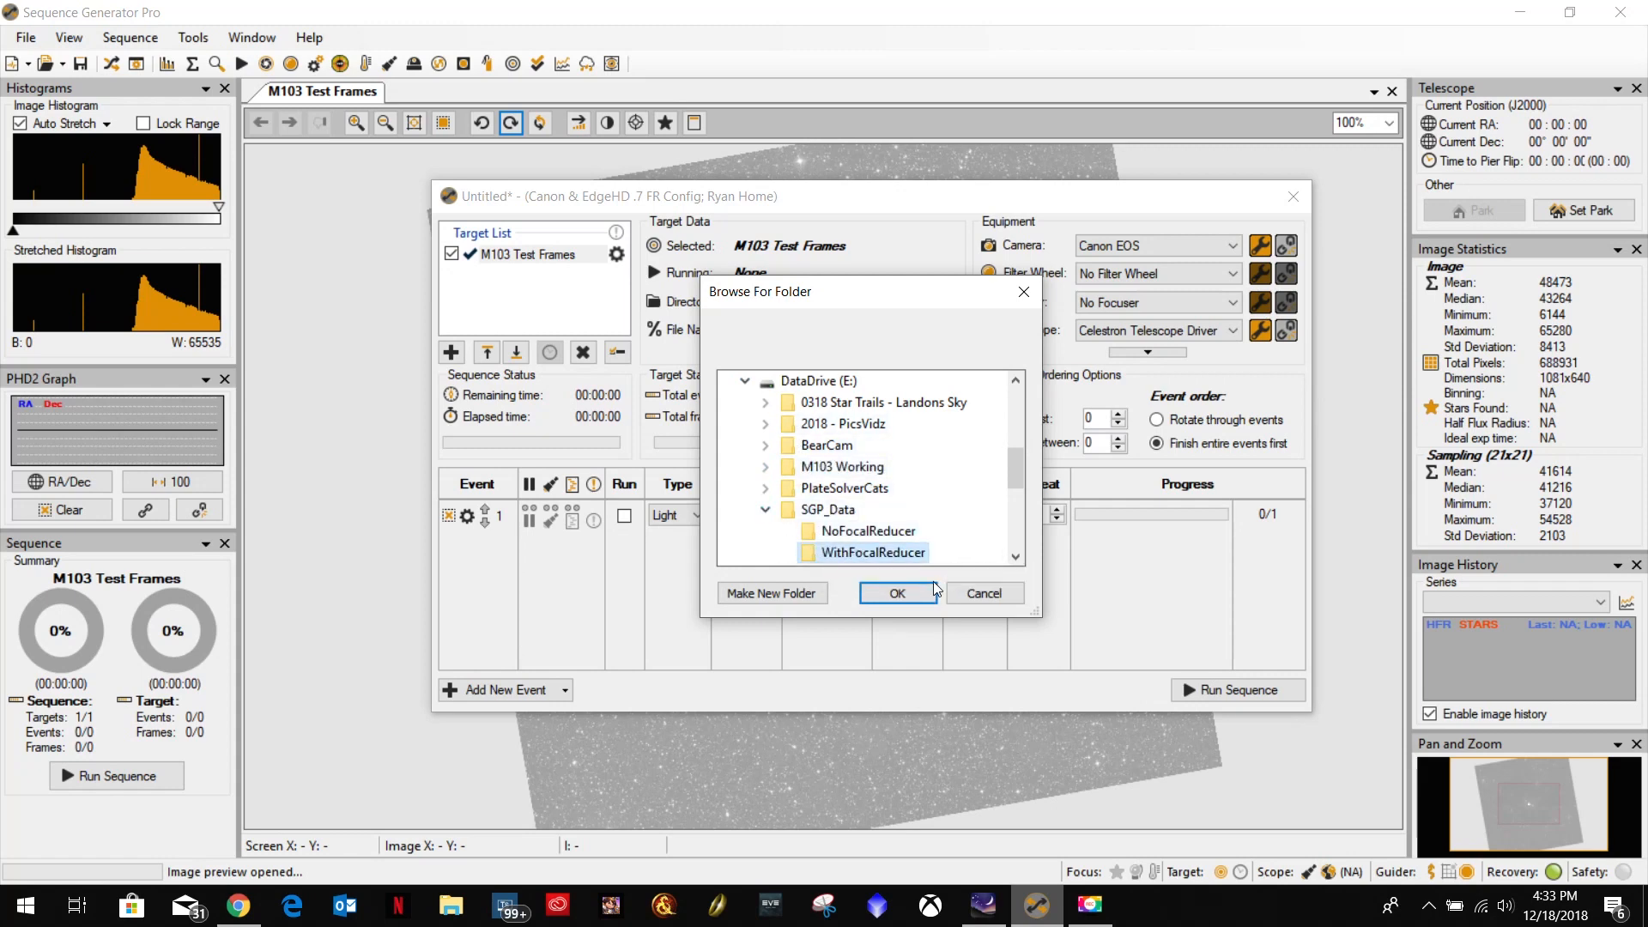
left_click(898, 594)
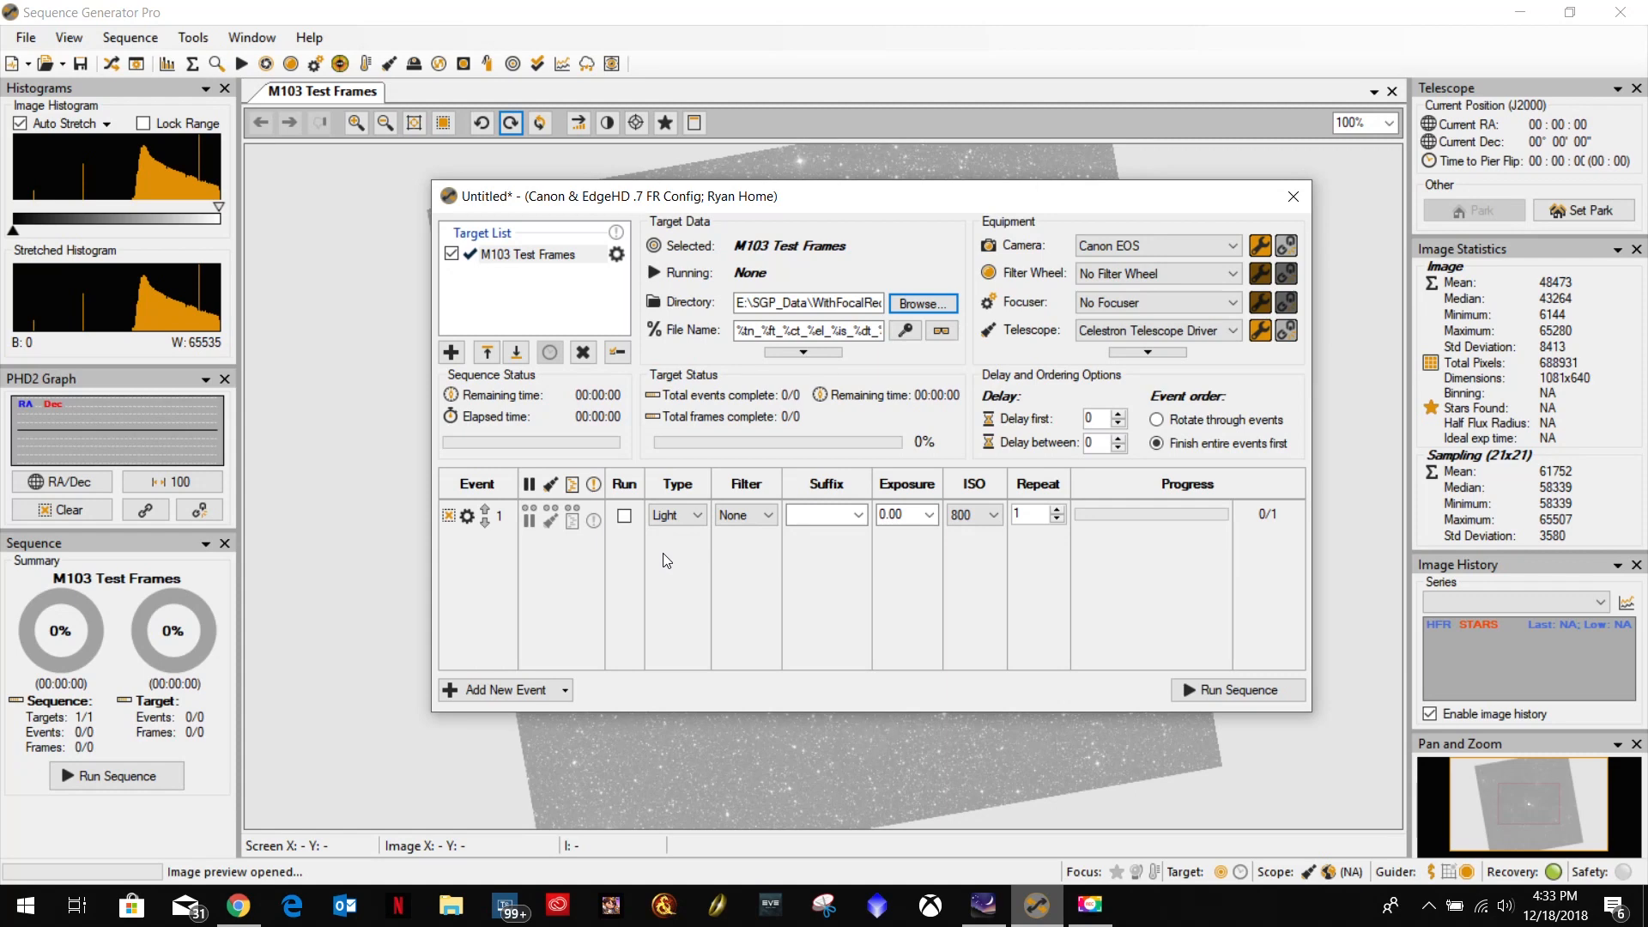
Enable the first light event of M103 Test Frames with a 10-second exposure at ISO 1600.
left_click(624, 516)
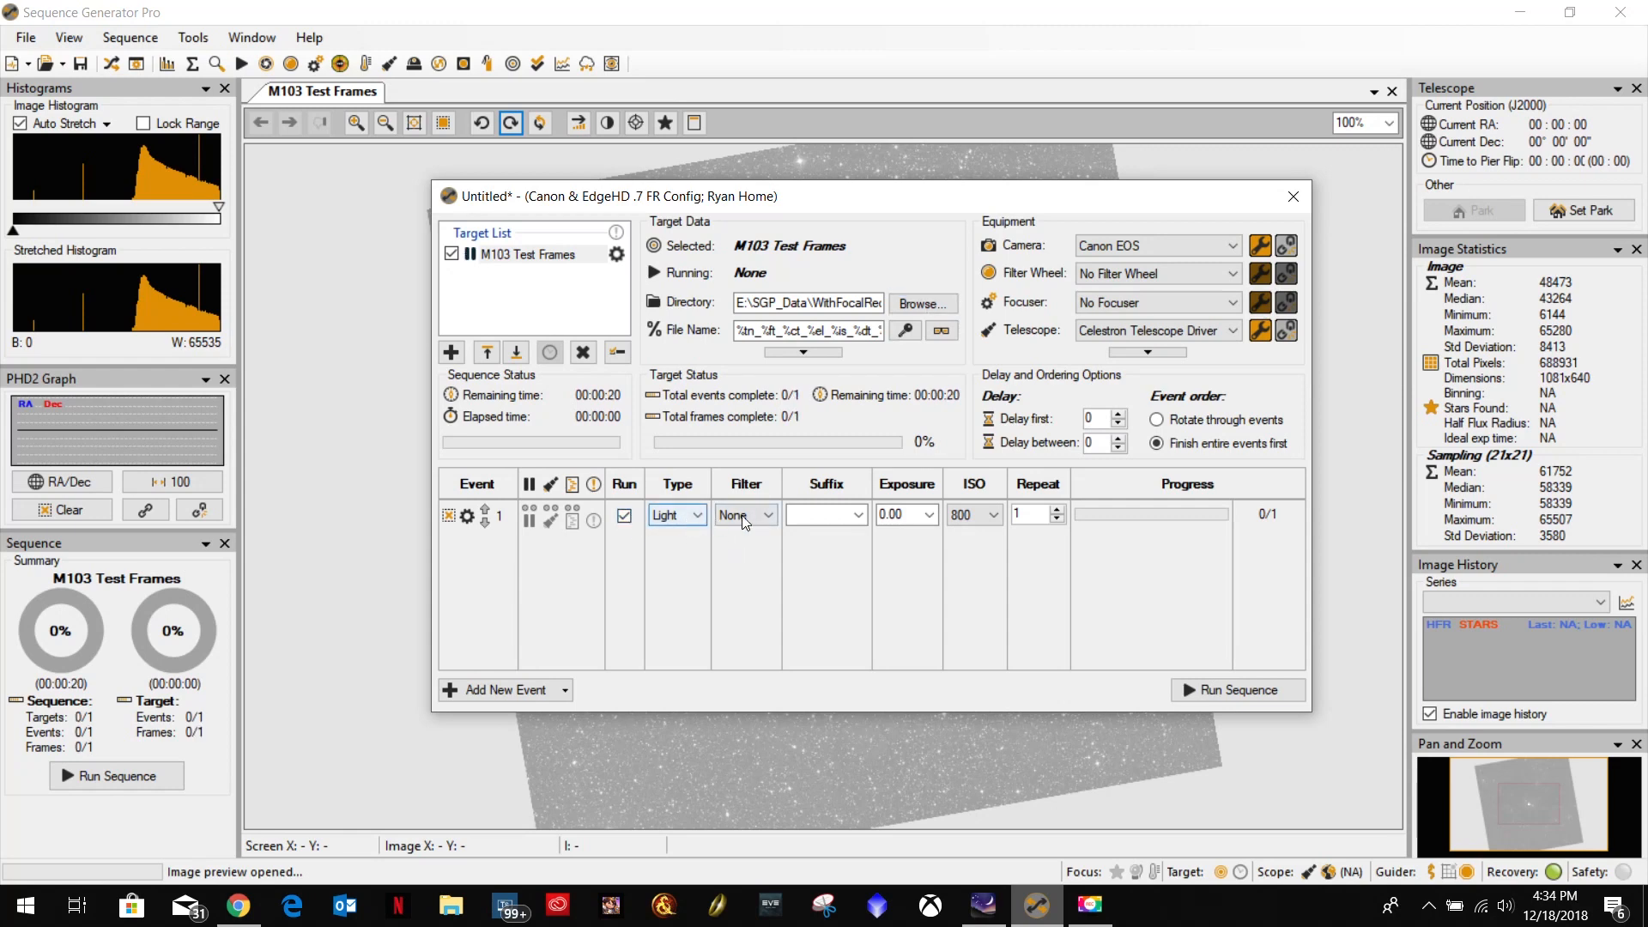
left_click(907, 516)
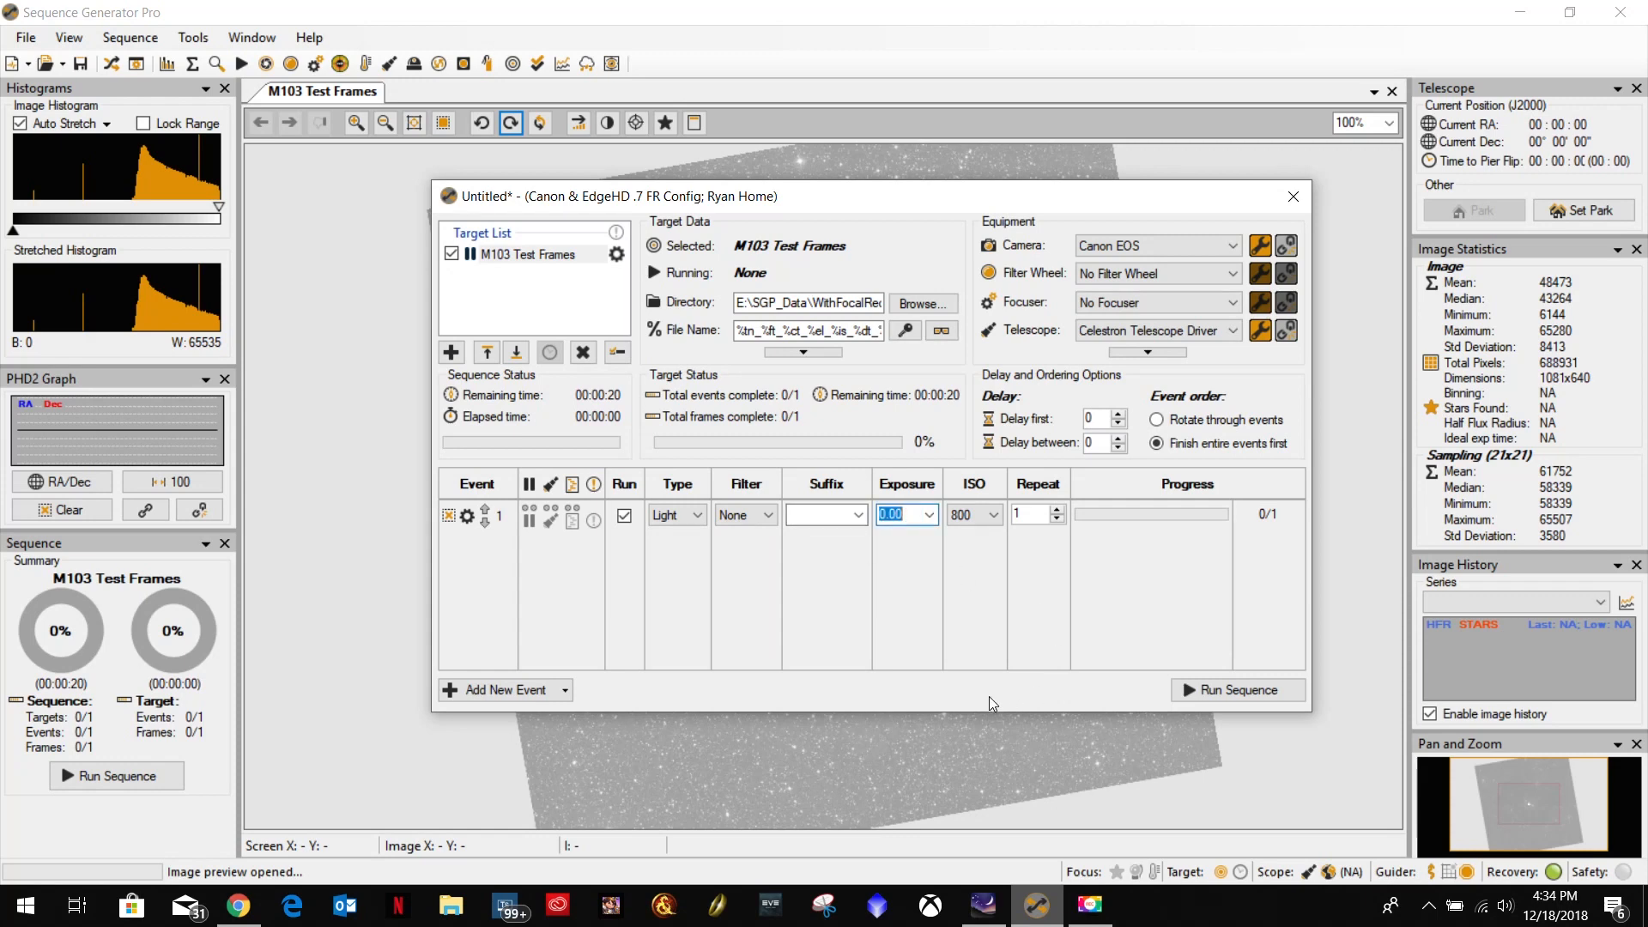
type("10")
left_click(981, 518)
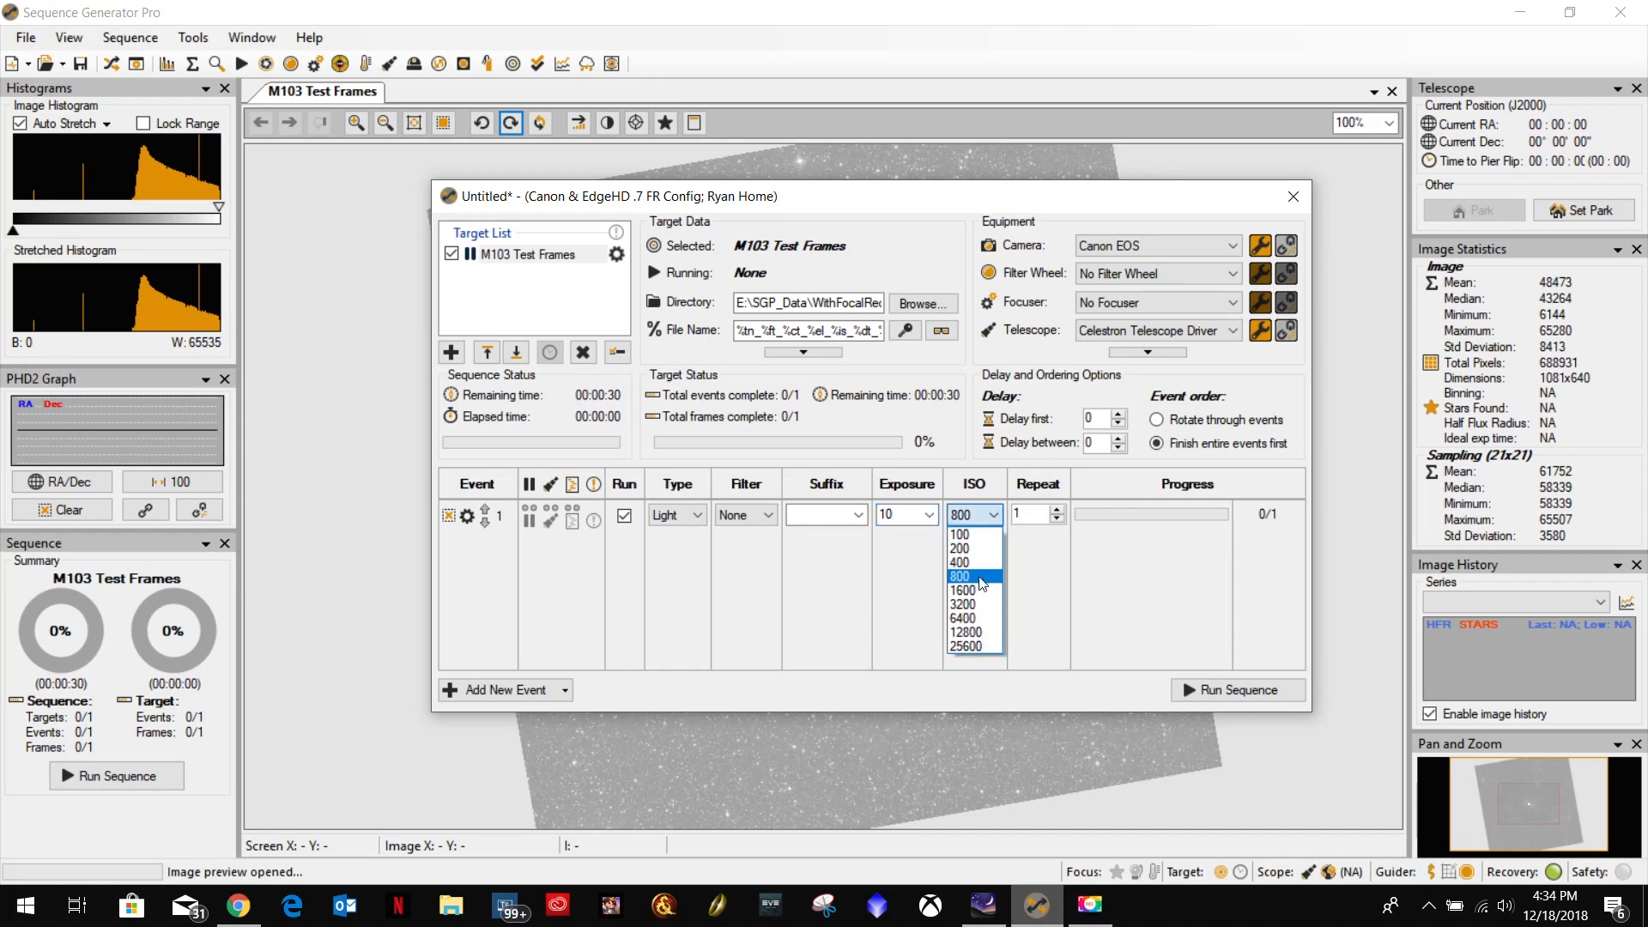
left_click(970, 586)
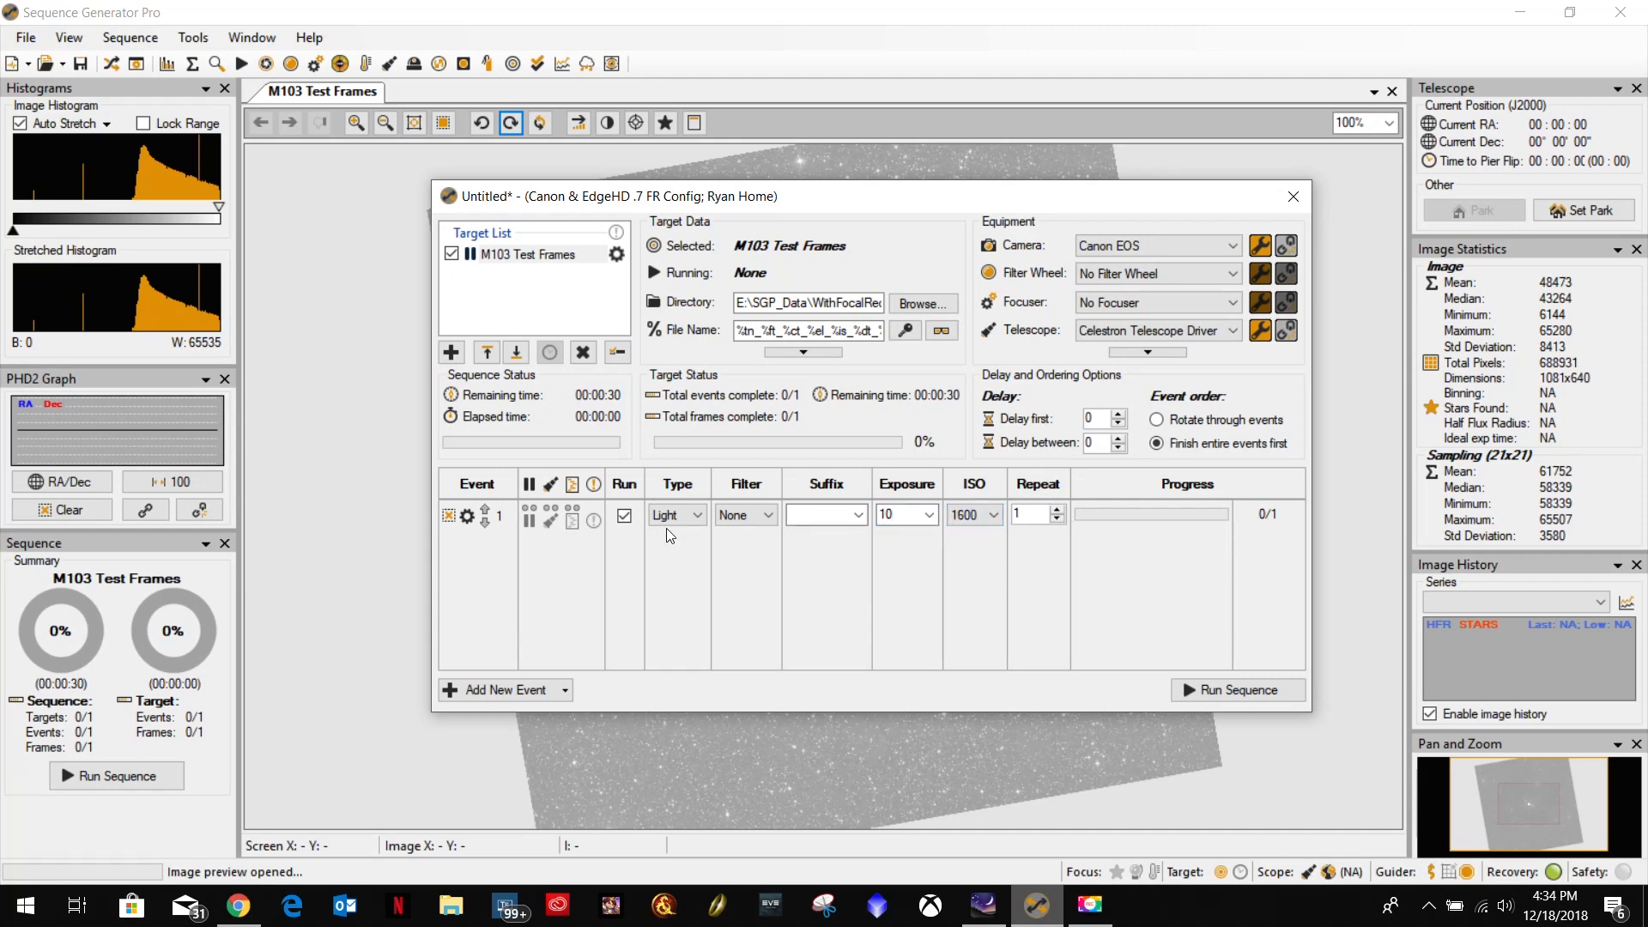
Add and enable a second light event with a 20-second exposure at ISO 1600.
left_click(508, 690)
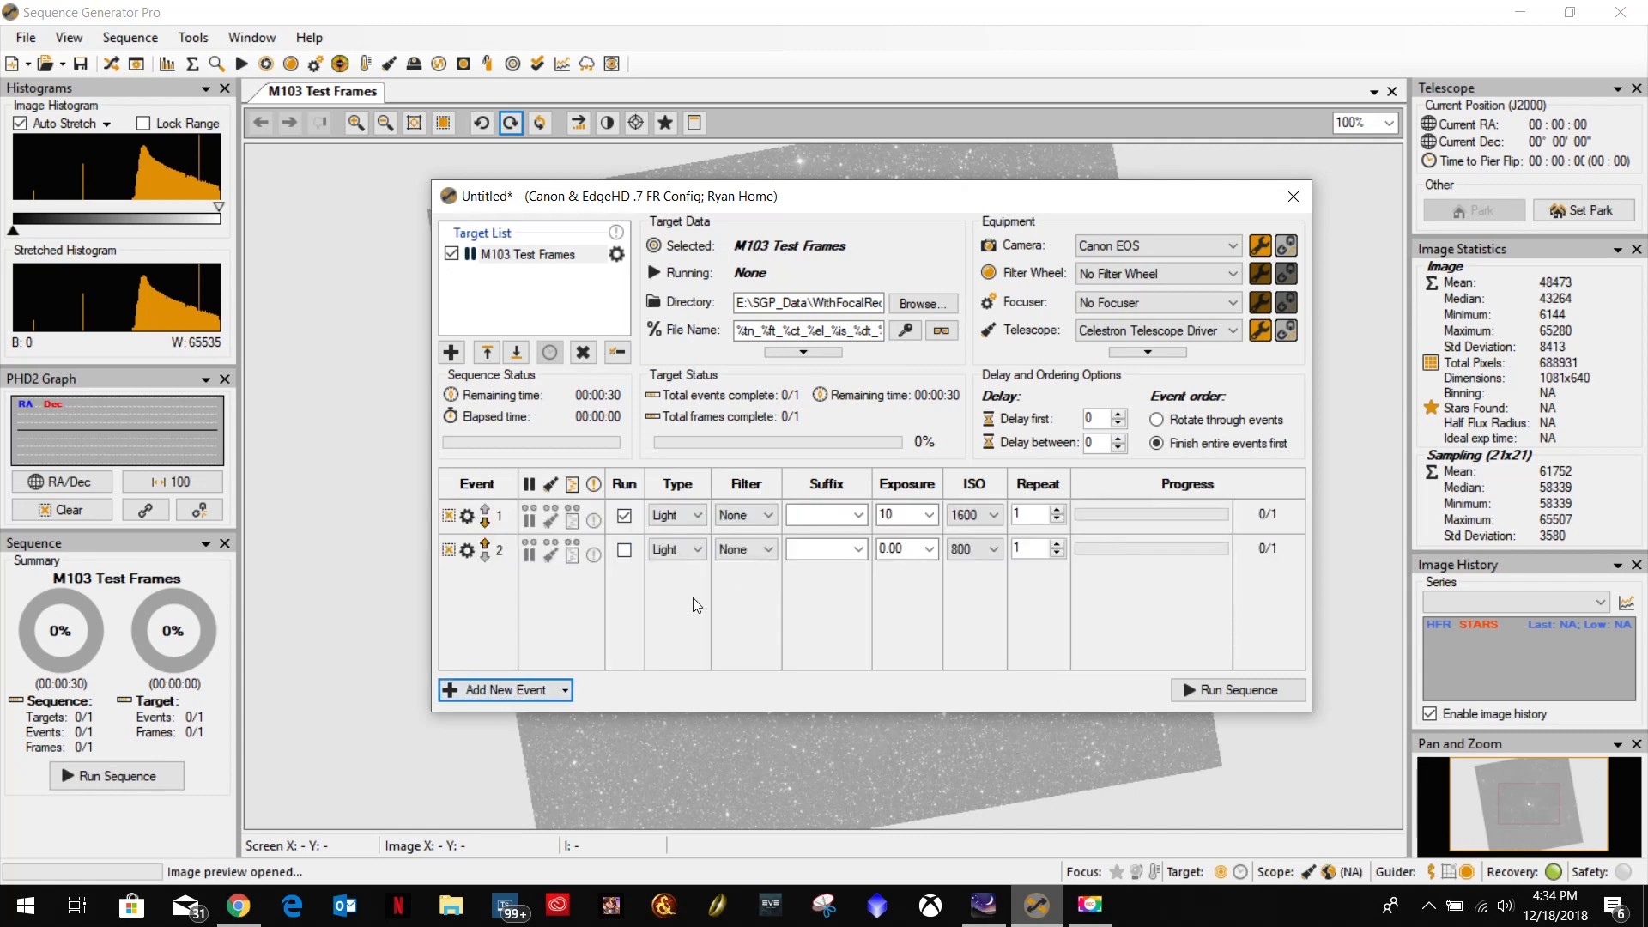
left_click(624, 551)
left_click(893, 549)
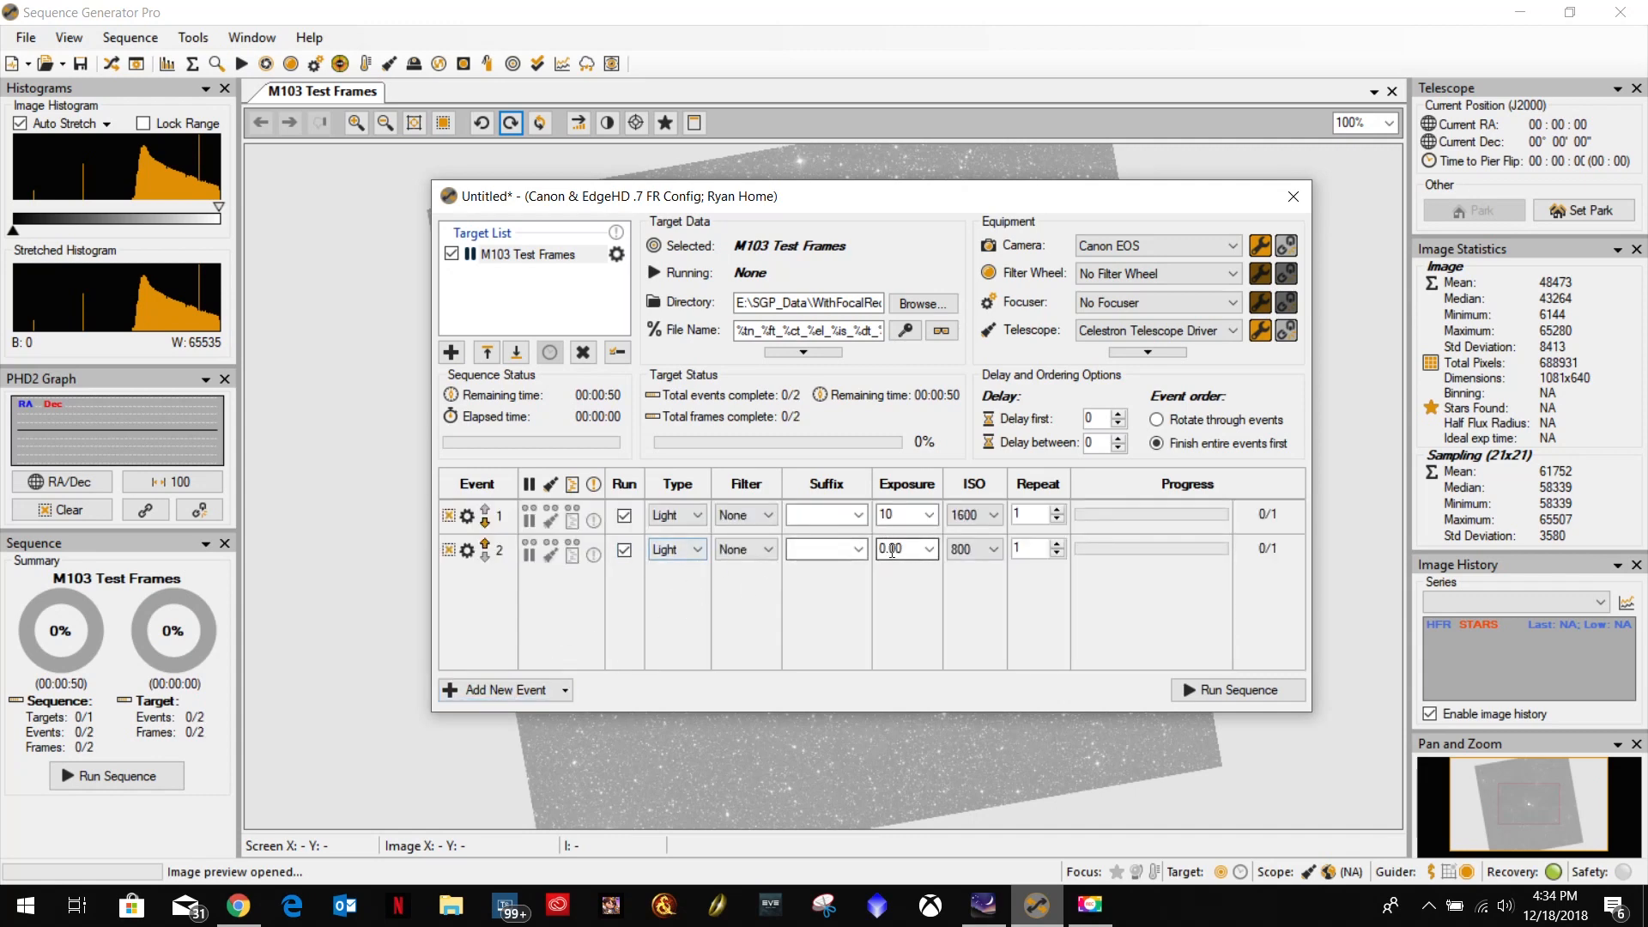
type("20")
left_click(980, 554)
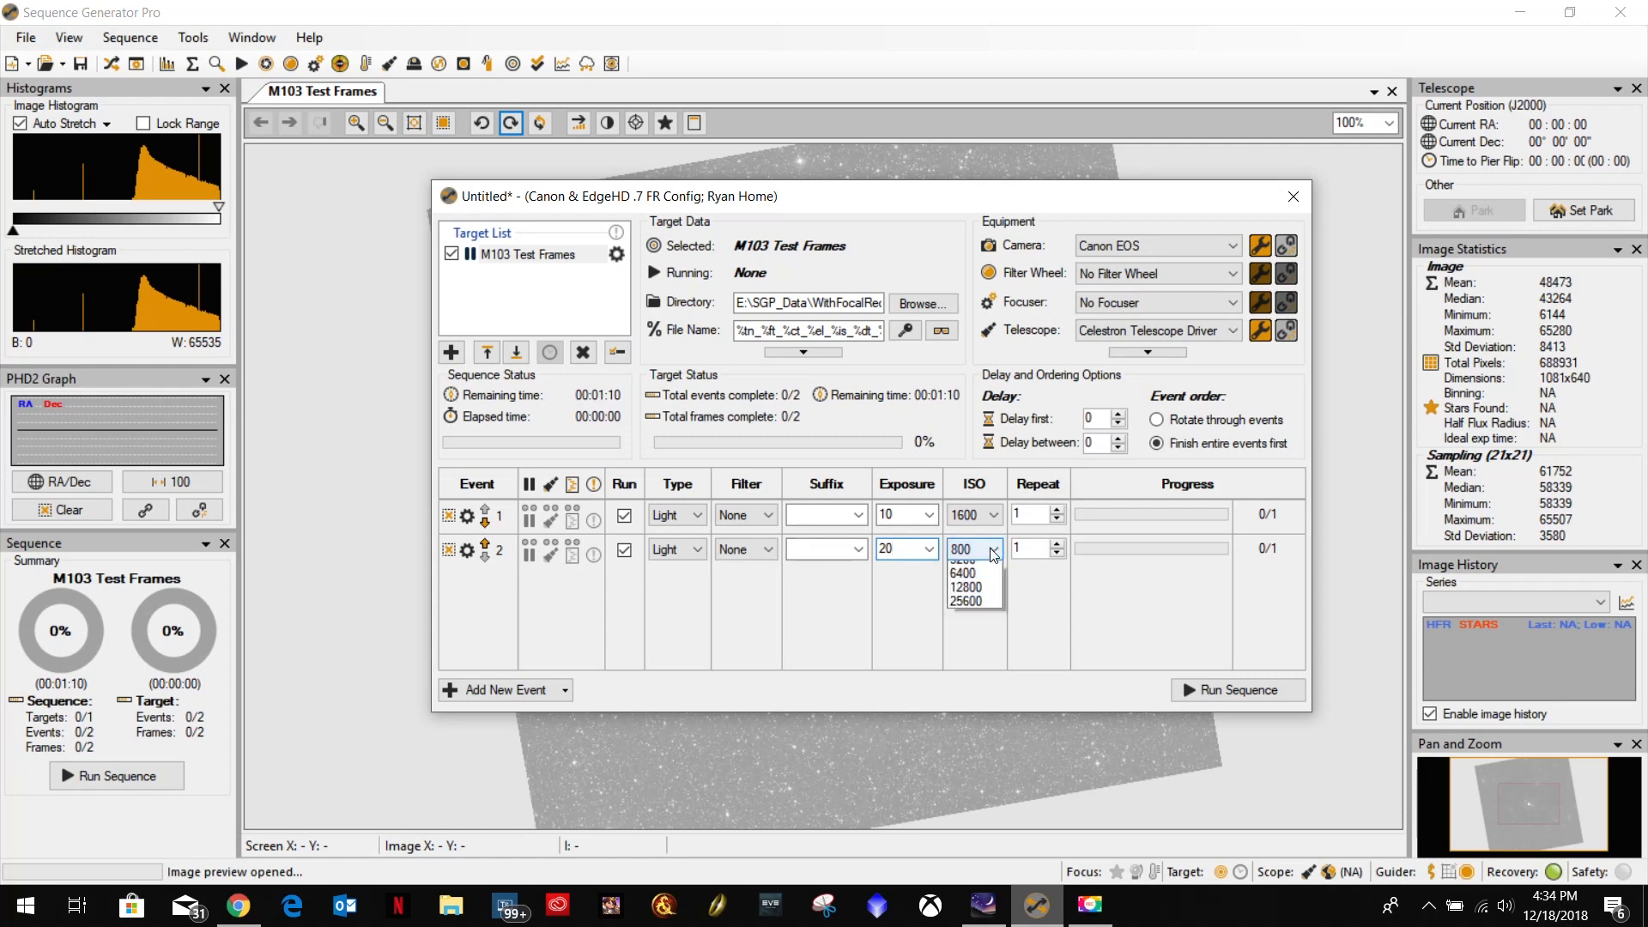
left_click(977, 626)
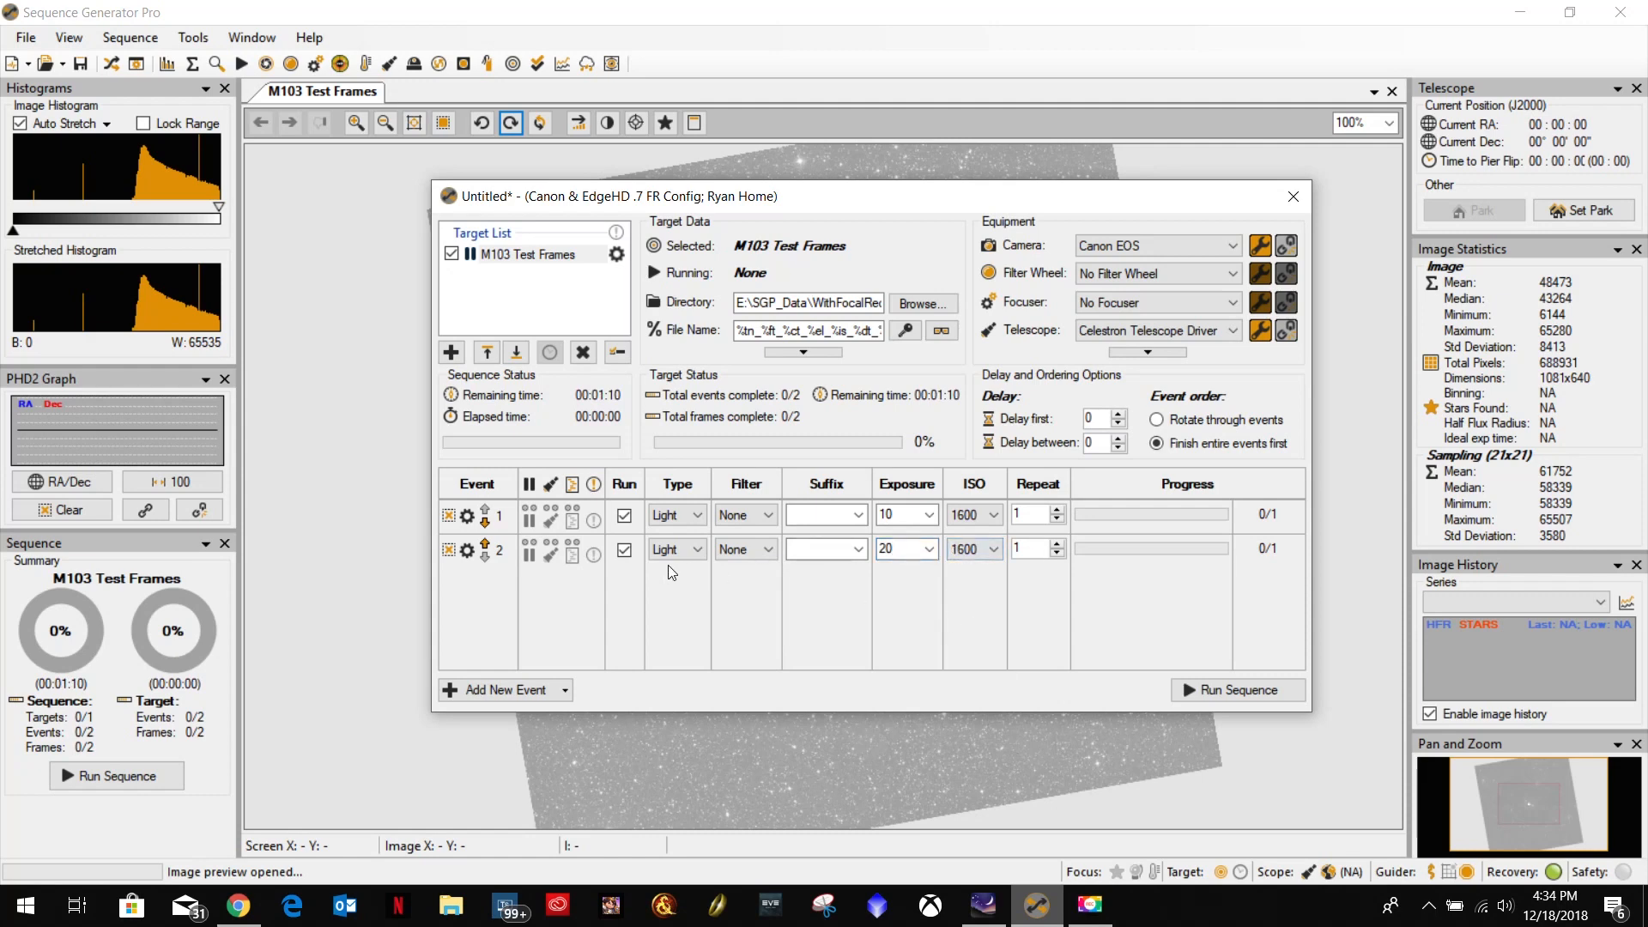
Add and enable a third light event with a 30-second exposure at ISO 1600.
left_click(487, 701)
left_click(902, 584)
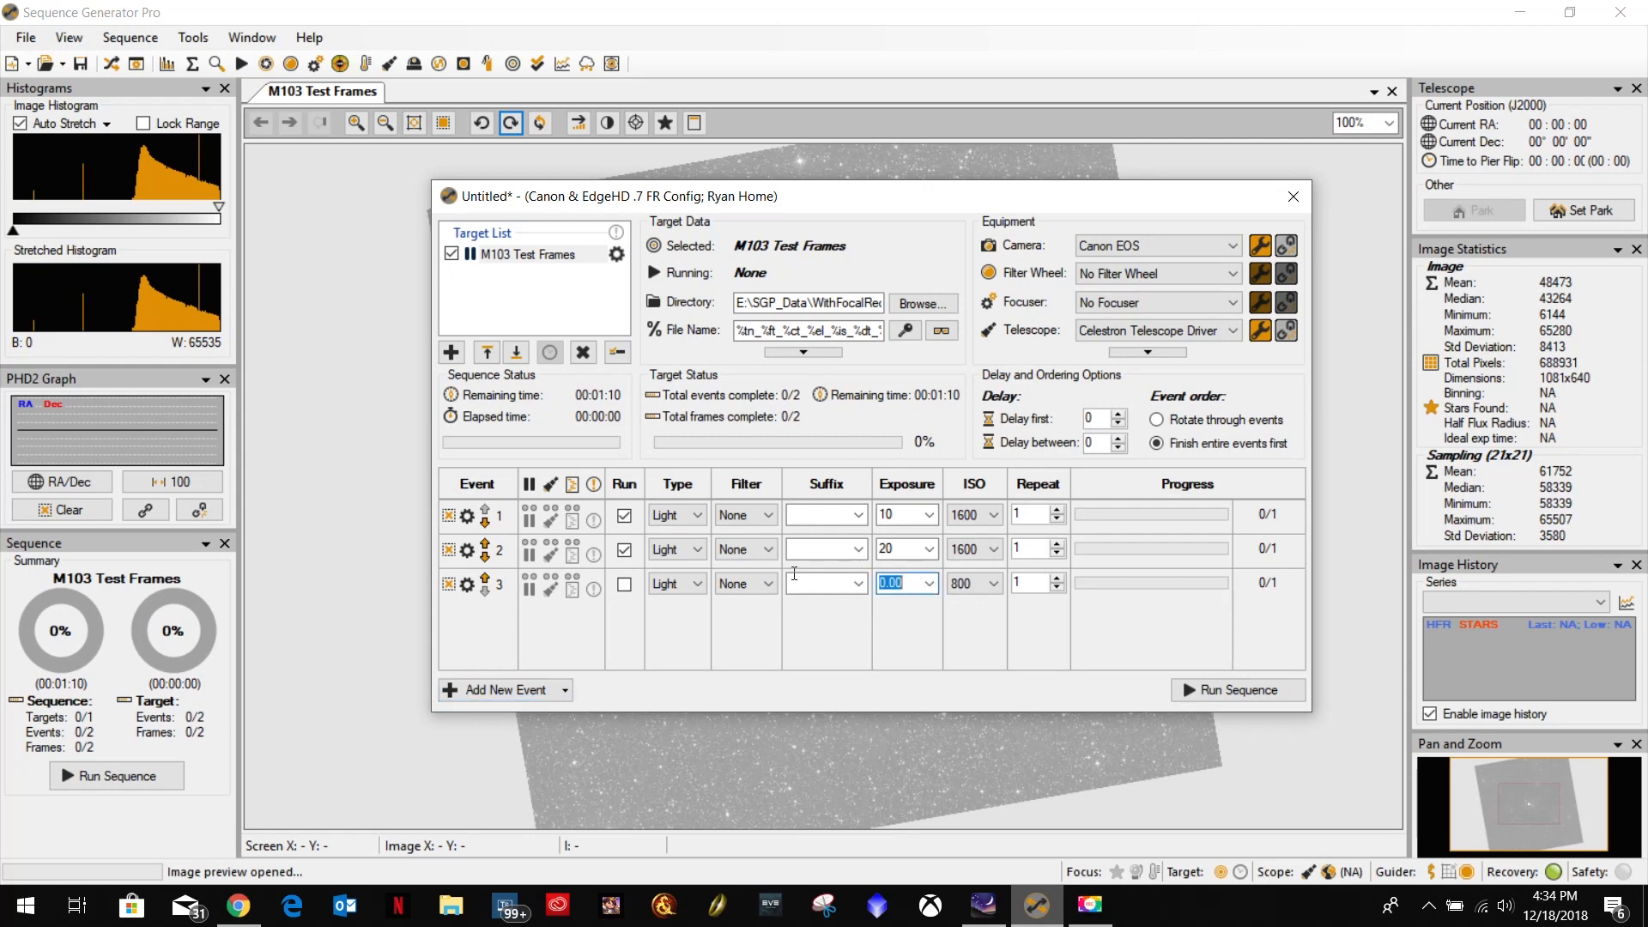
type("30")
left_click(984, 582)
left_click(998, 622)
Add and enable a fourth light event with a 45-second exposure at ISO 1600.
left_click(506, 690)
left_click(625, 619)
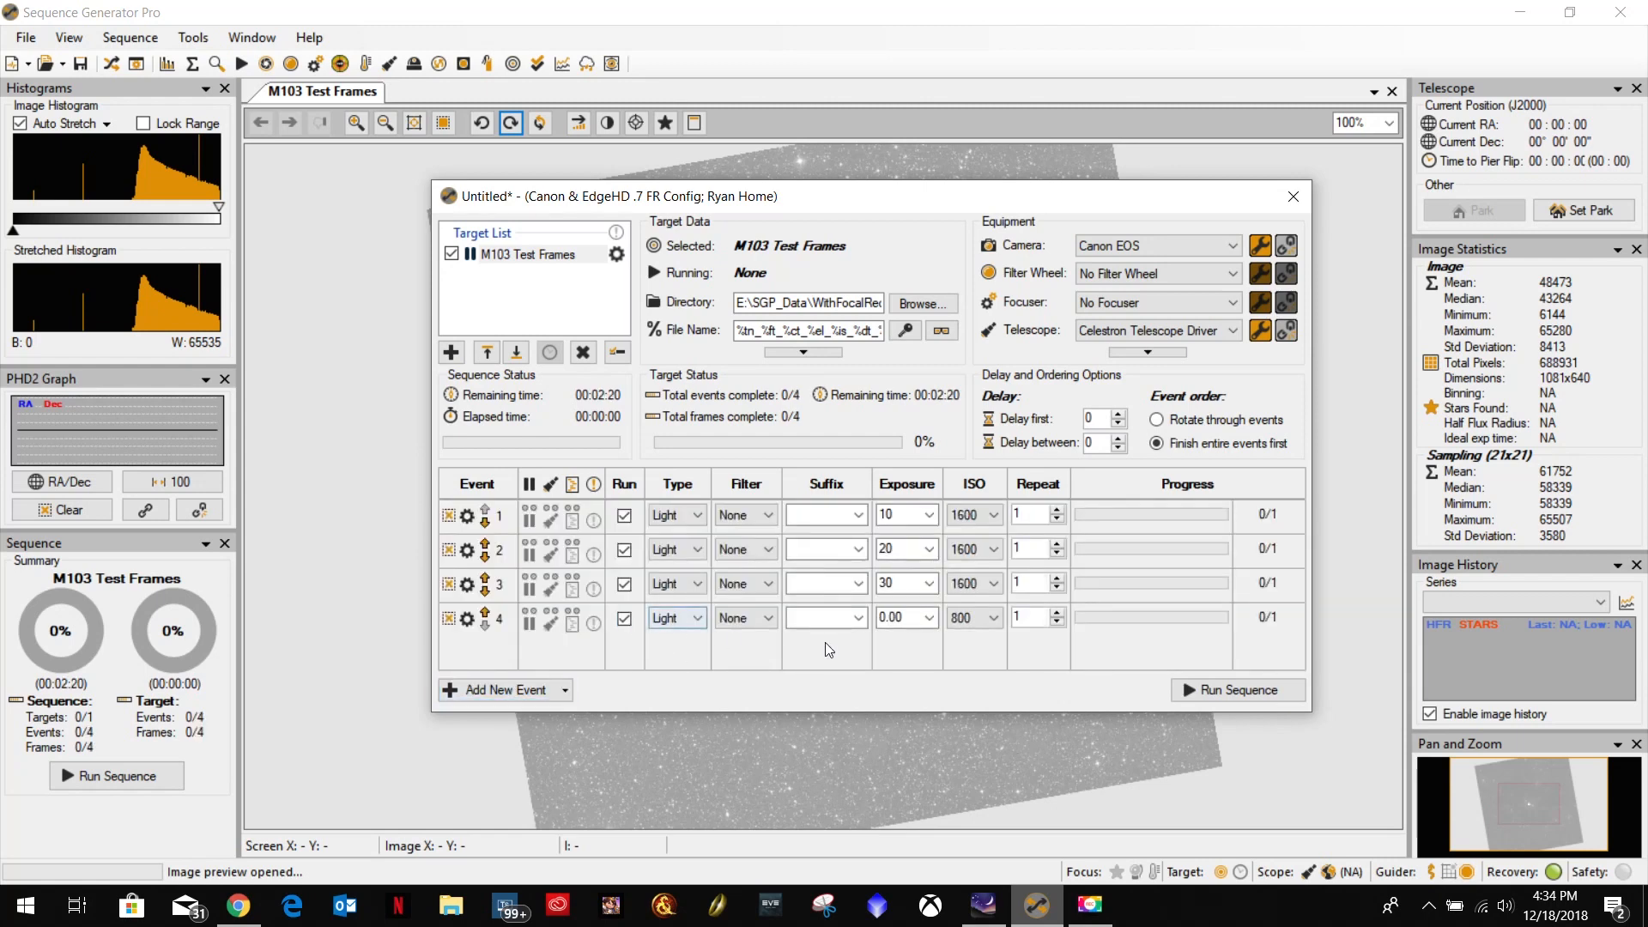
left_click(913, 618)
type("60")
left_click(975, 618)
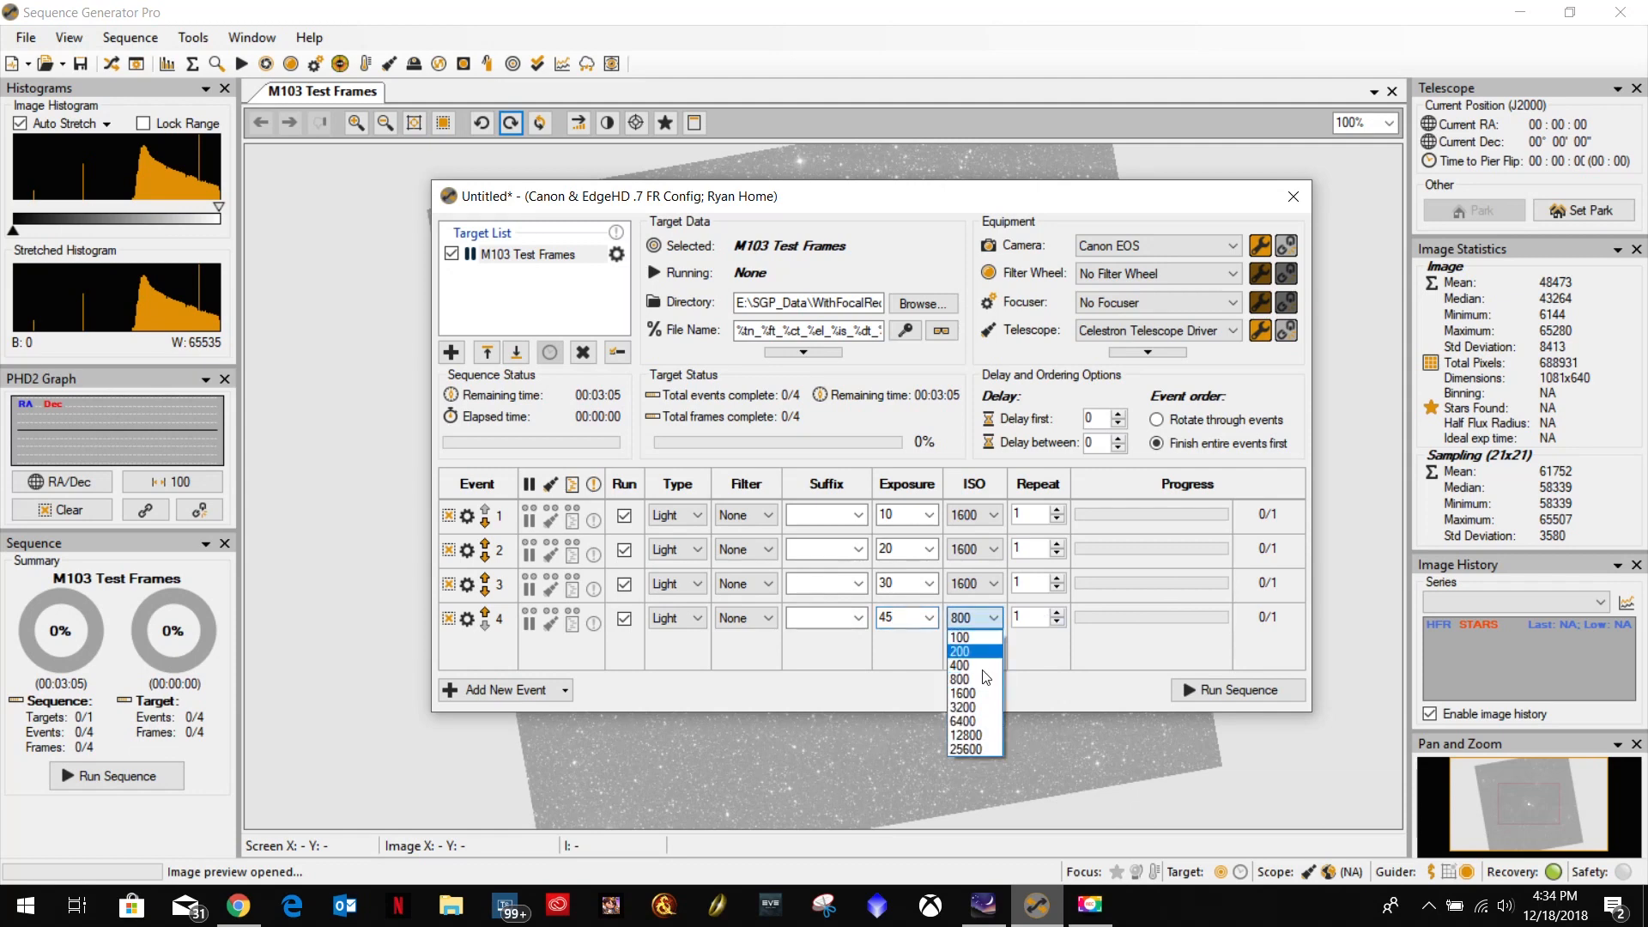
left_click(977, 697)
Add and enable a fifth light event with a 60-second exposure at ISO 1600.
left_click(519, 694)
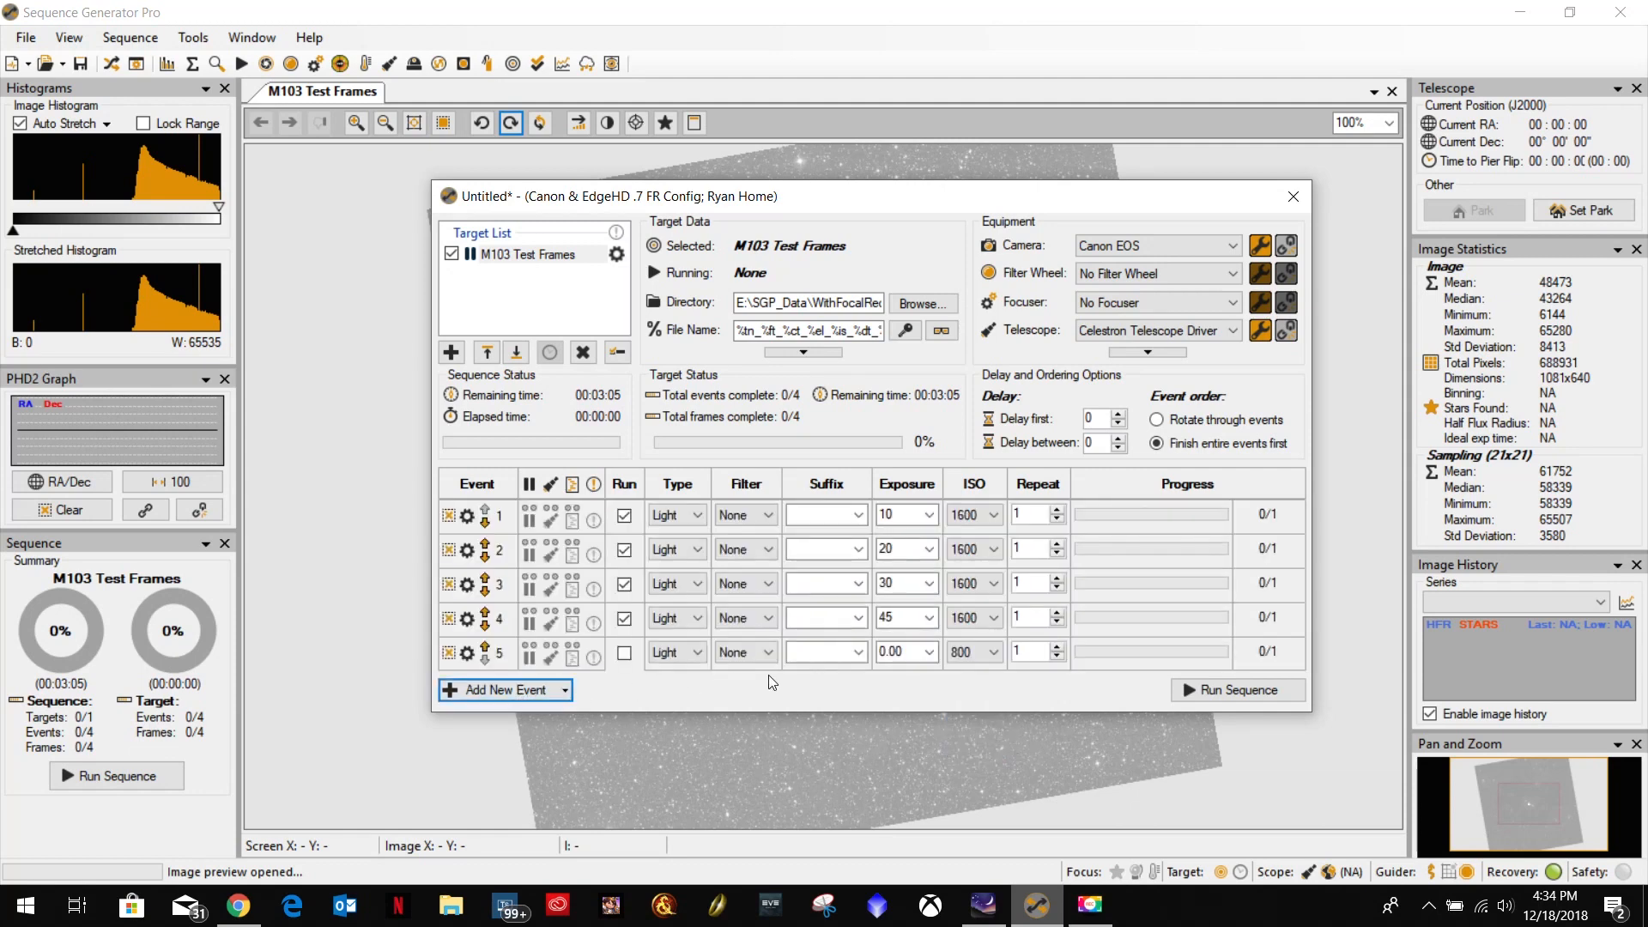
left_click(625, 654)
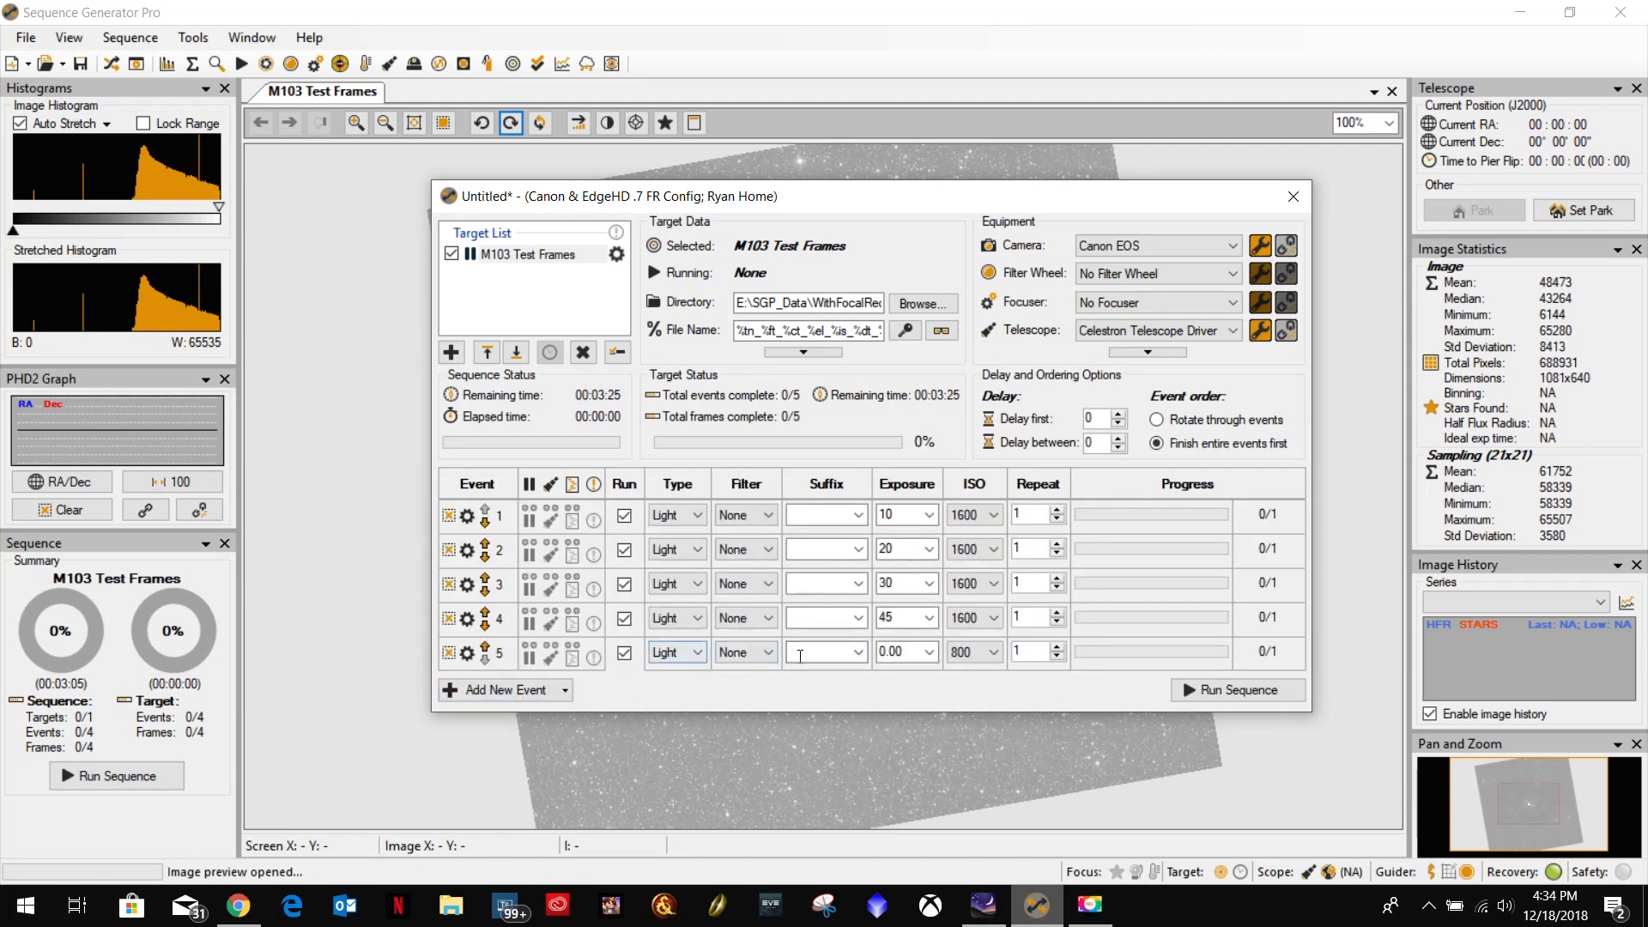
left_click(911, 651)
type("60")
left_click(975, 653)
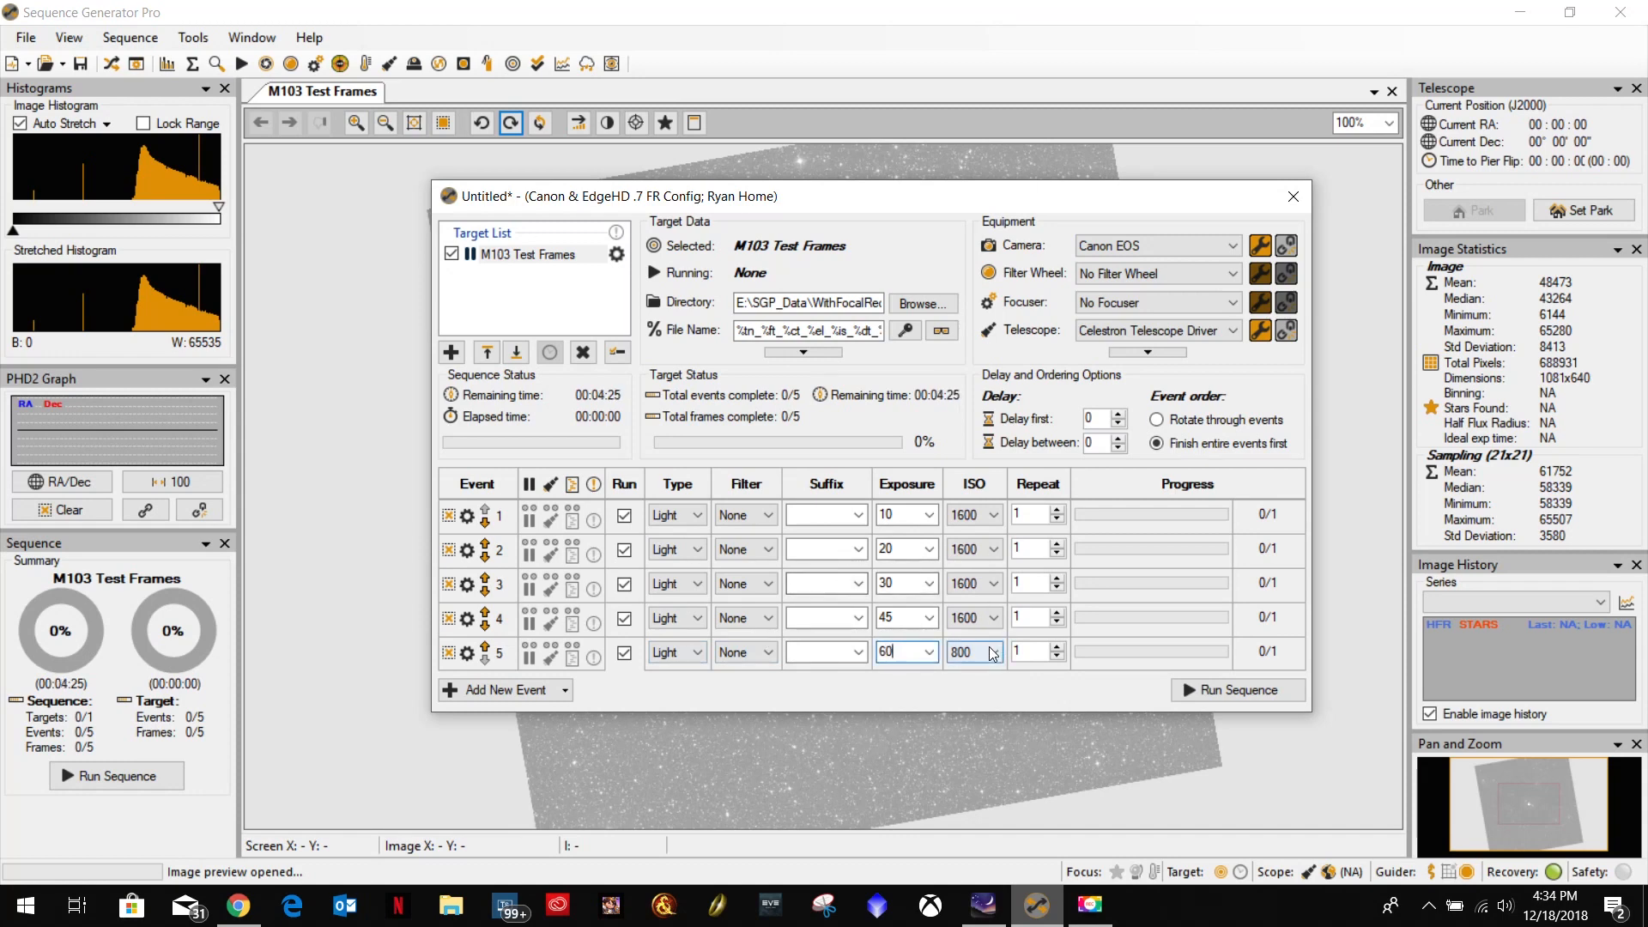
left_click(968, 727)
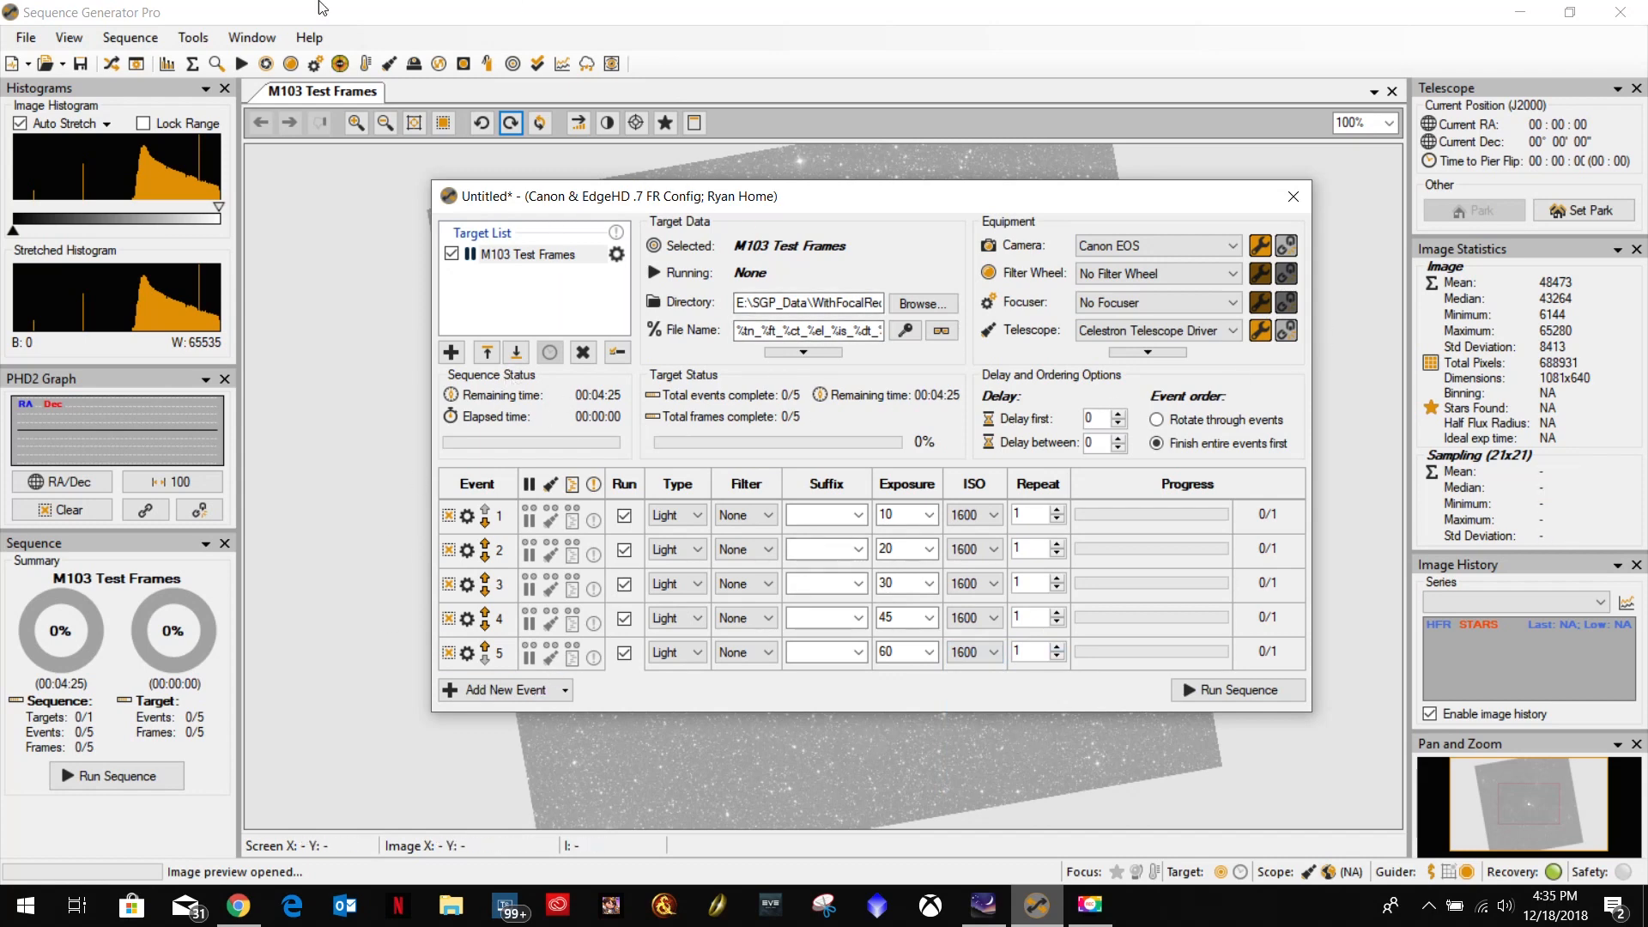
Save the sequence in the SGP Sequences folder as ImagingListWithFocalReducer.sgf.
left_click(26, 38)
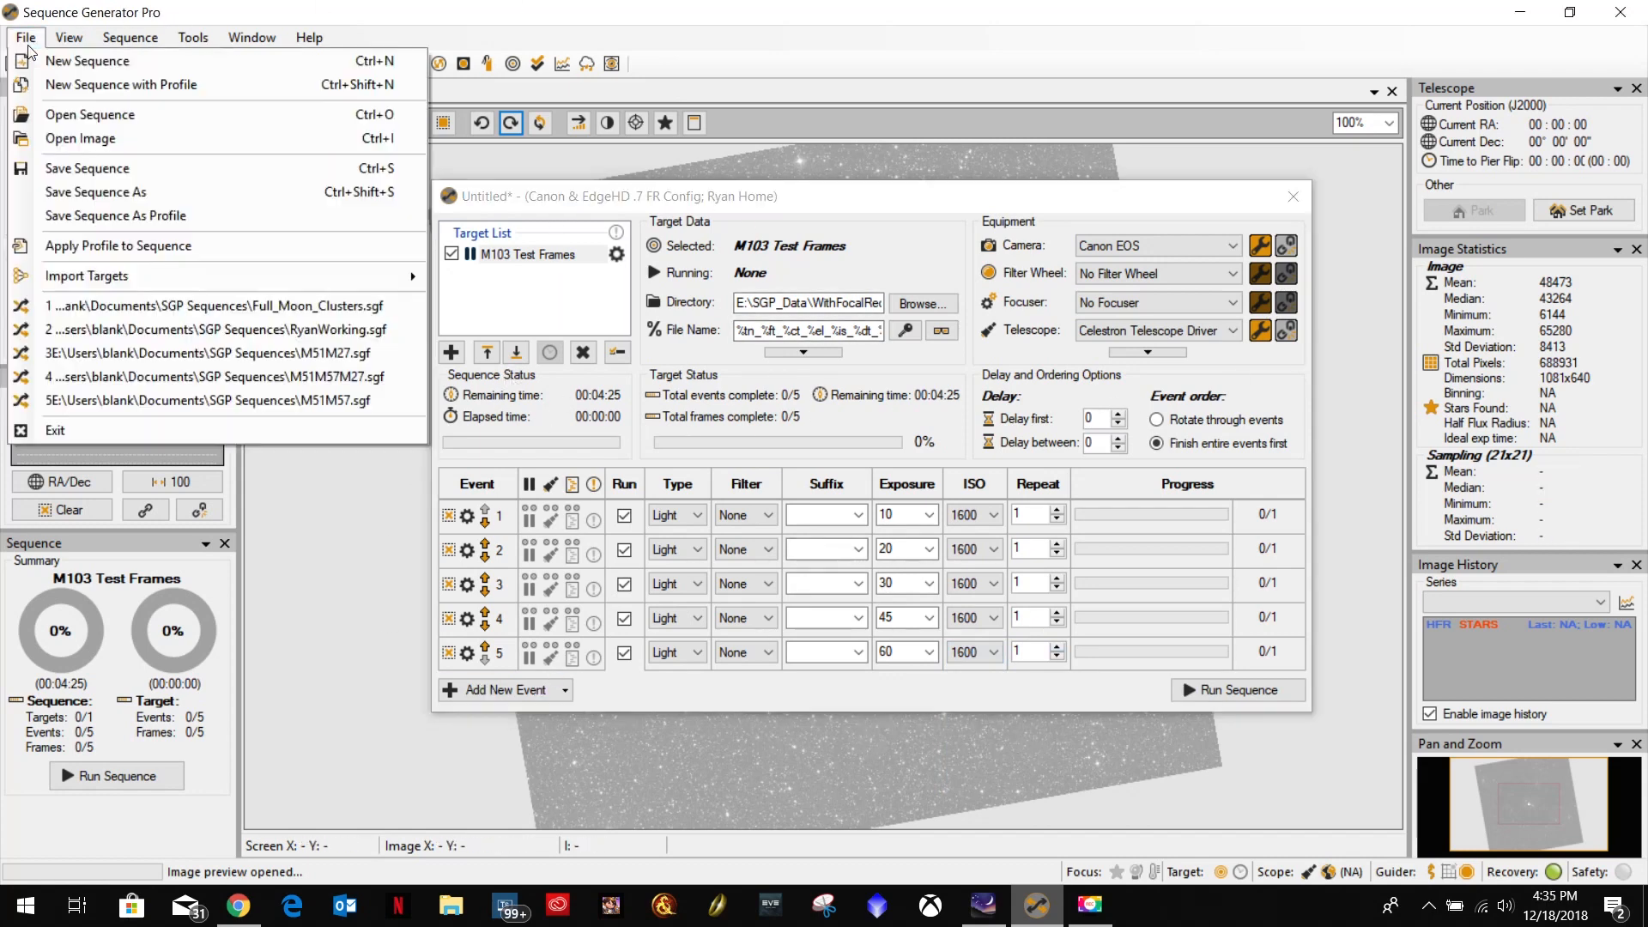
left_click(43, 171)
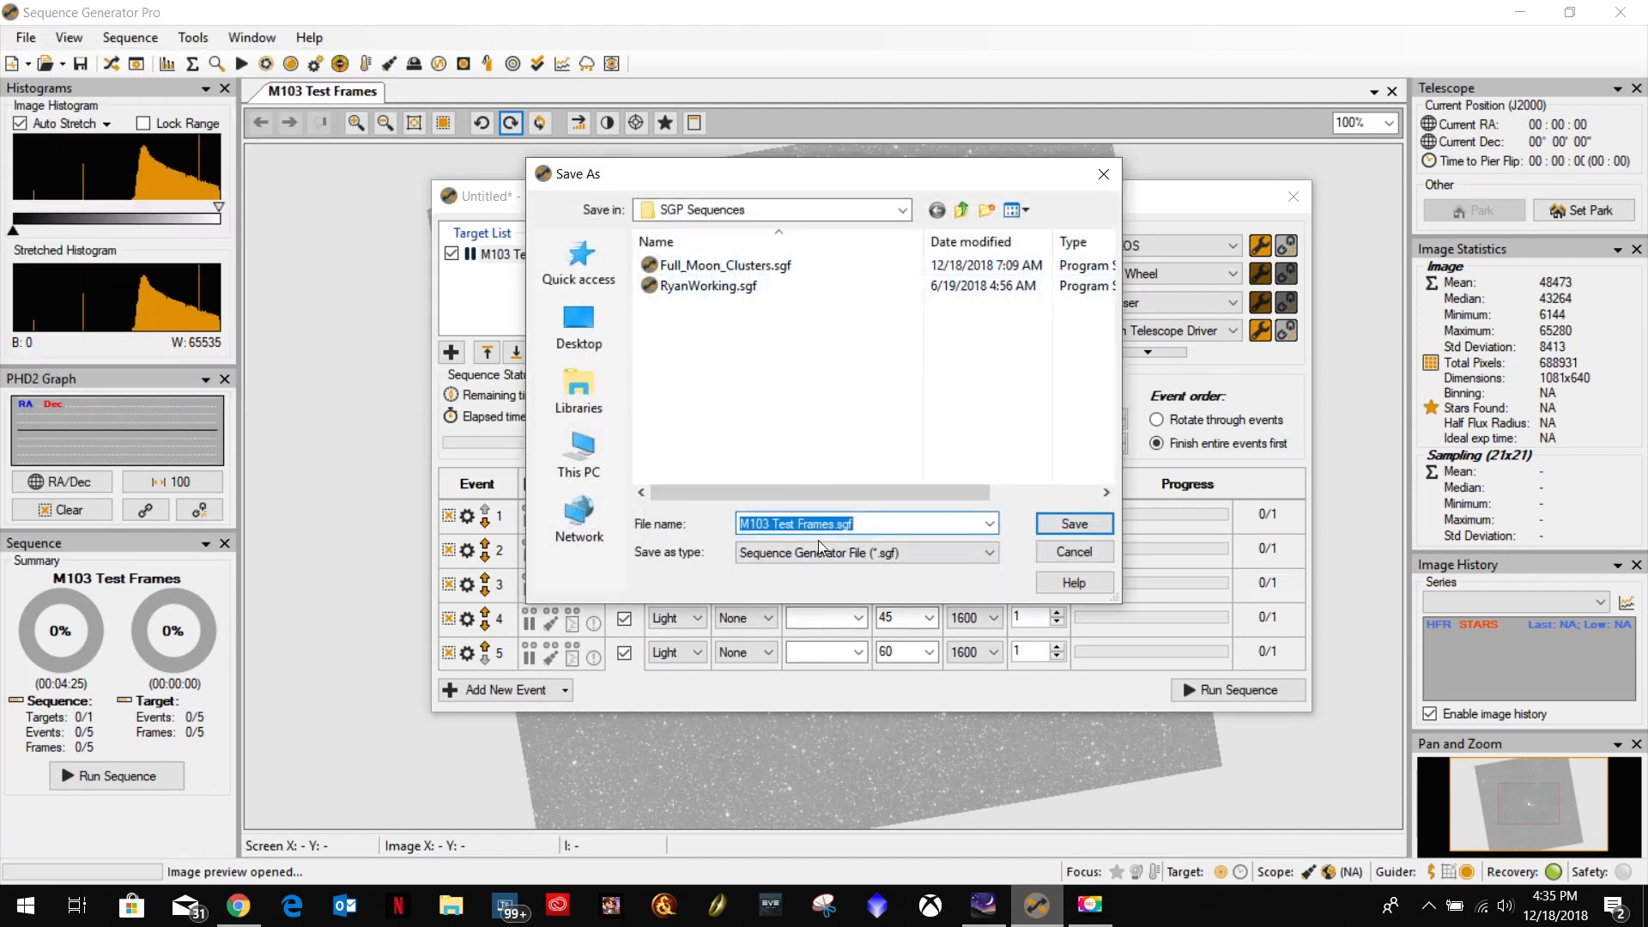
left_click(836, 525)
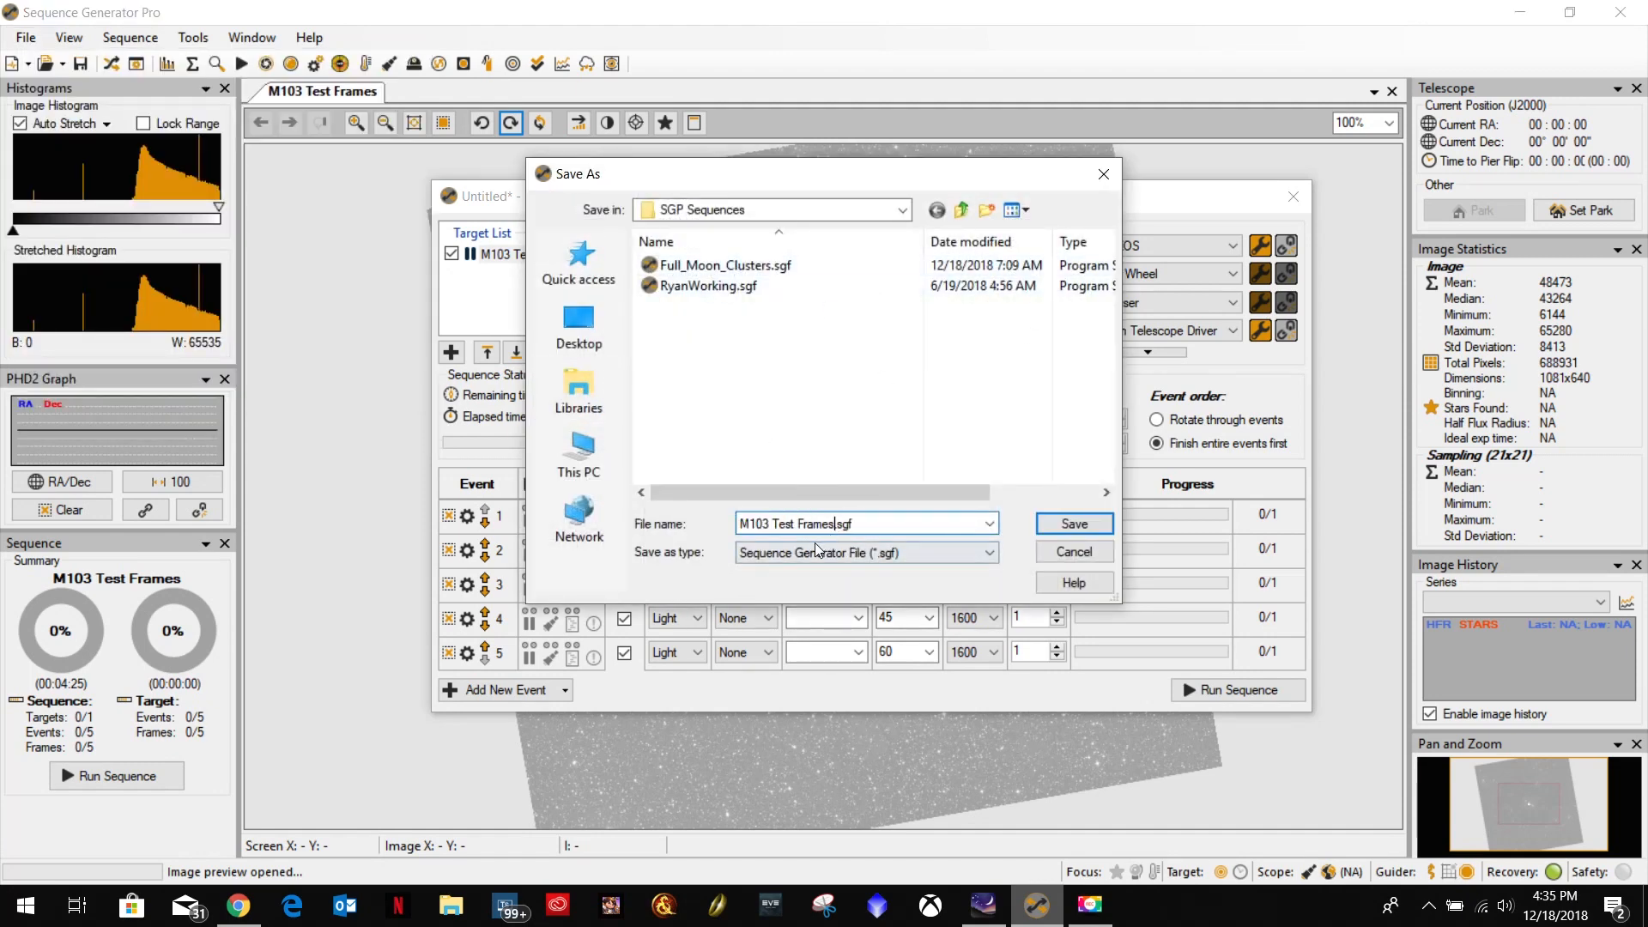
left_click_drag(835, 523, 738, 523)
type("lReducer")
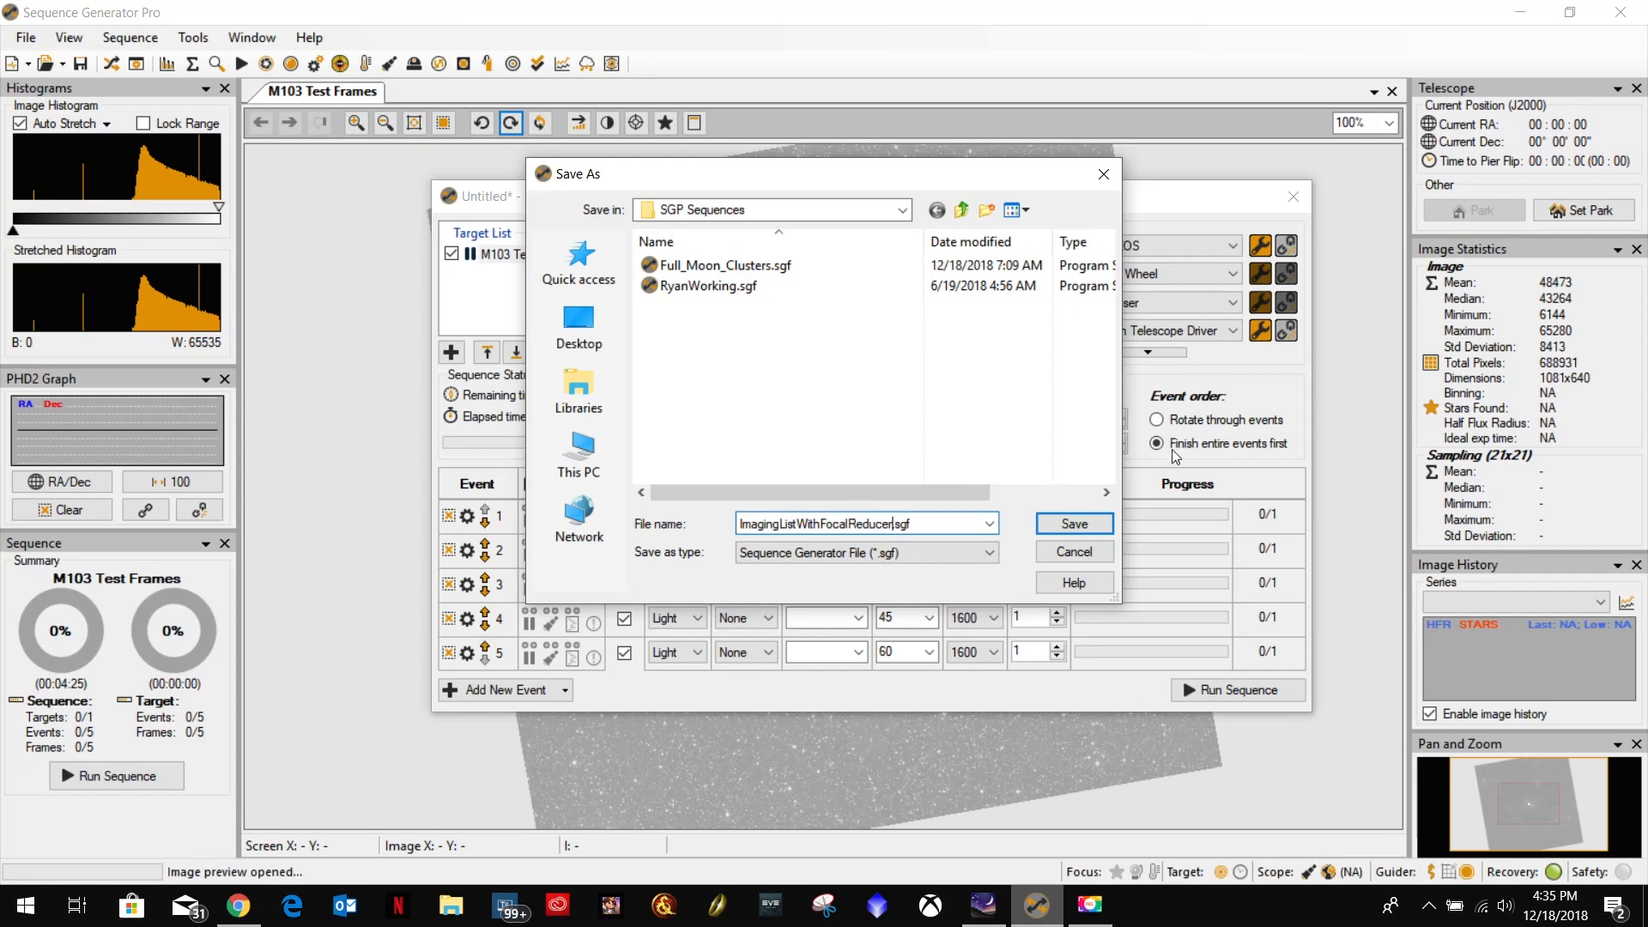
left_click(1074, 523)
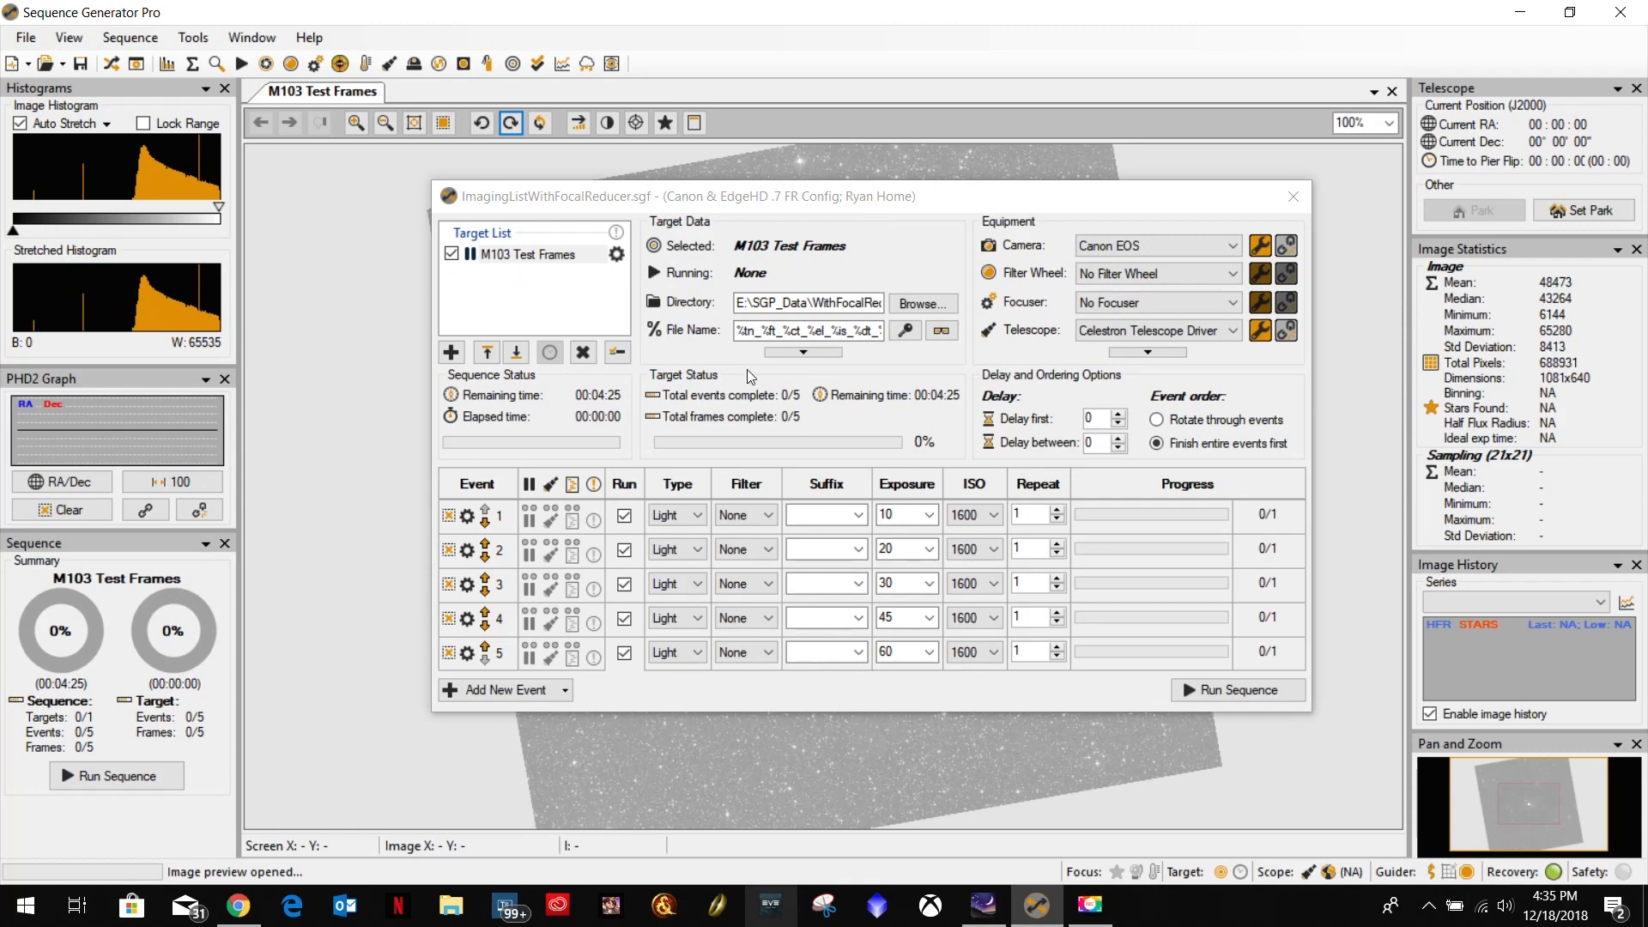
Switch to Stellarium and find the galaxy M81.
left_click(984, 908)
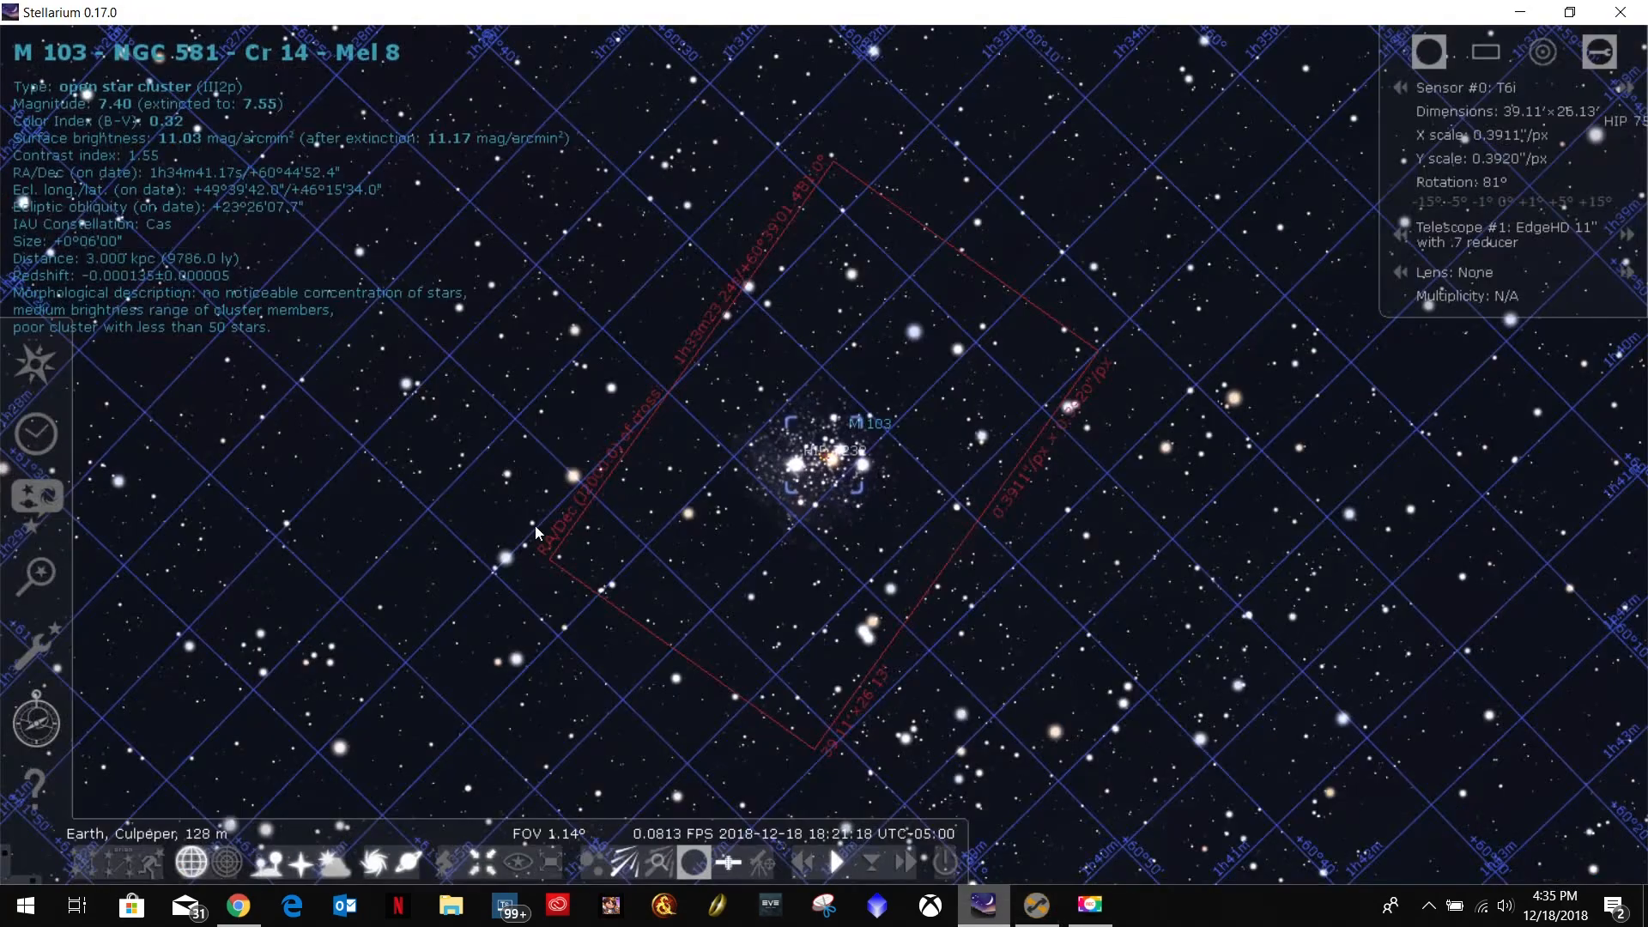
left_click(51, 580)
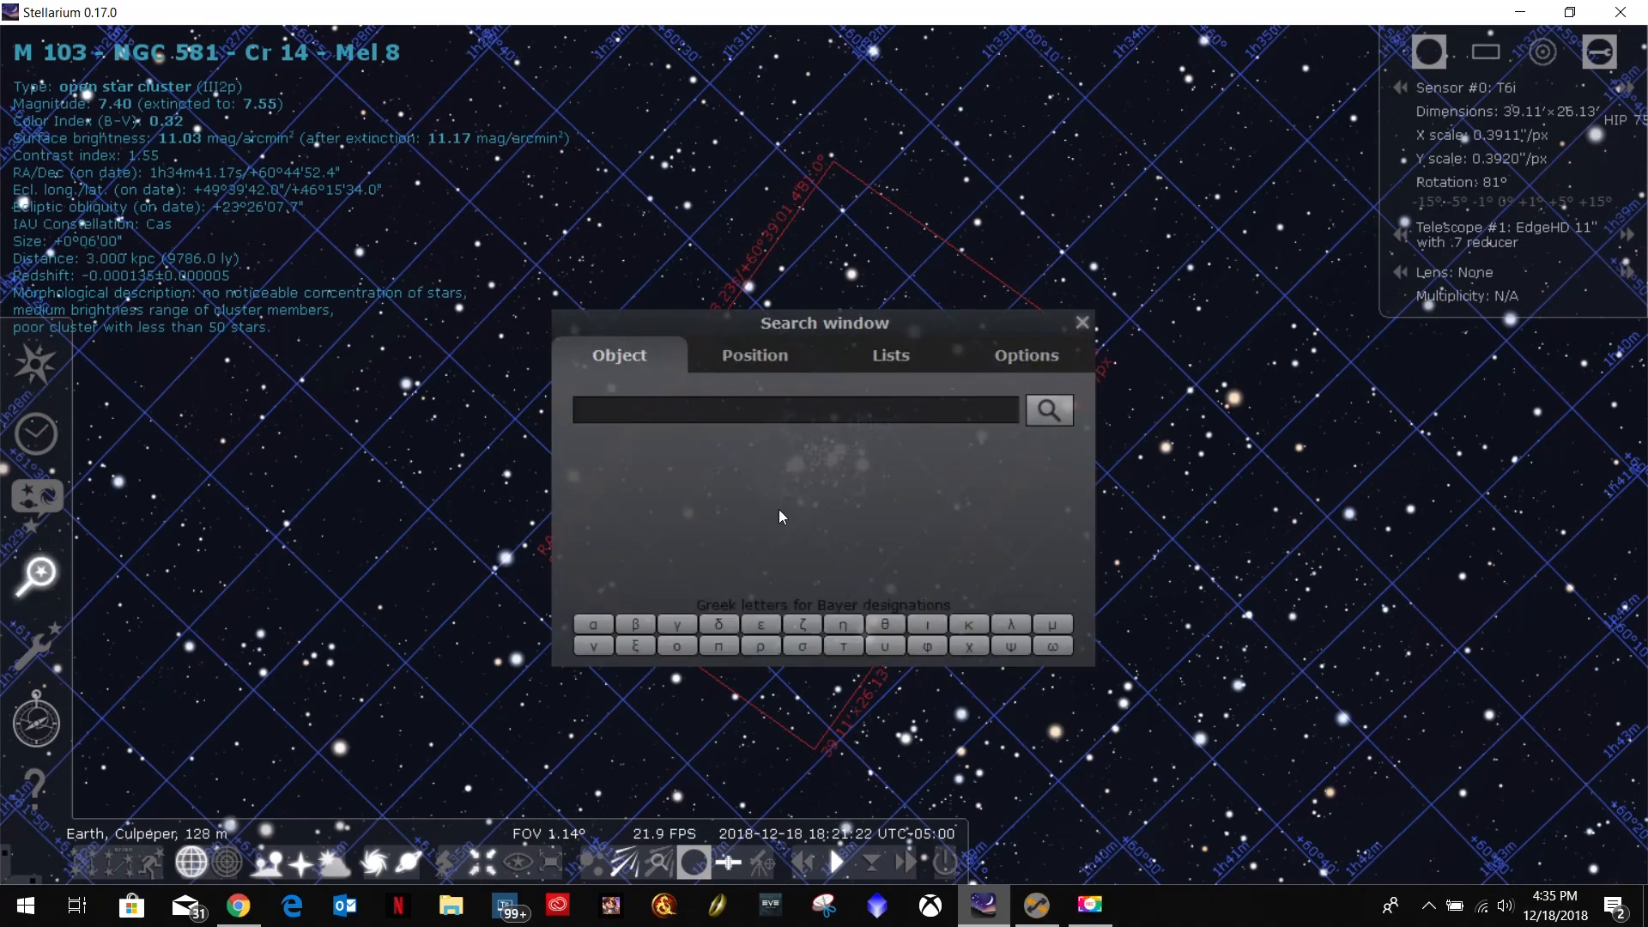
type("M81")
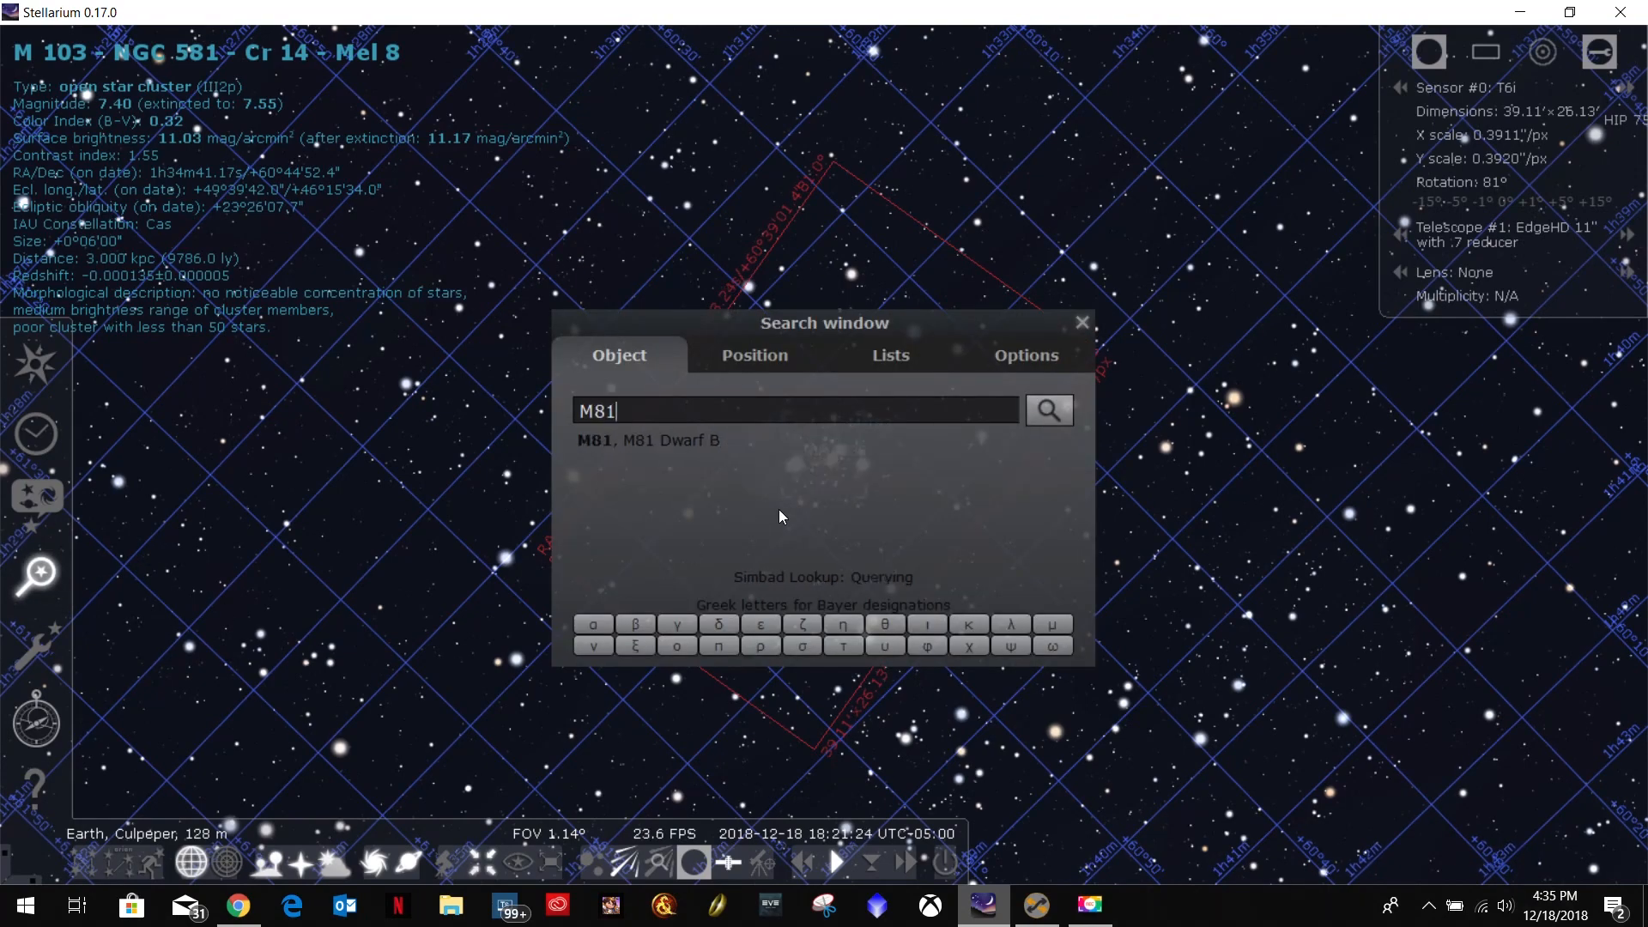
key("Return")
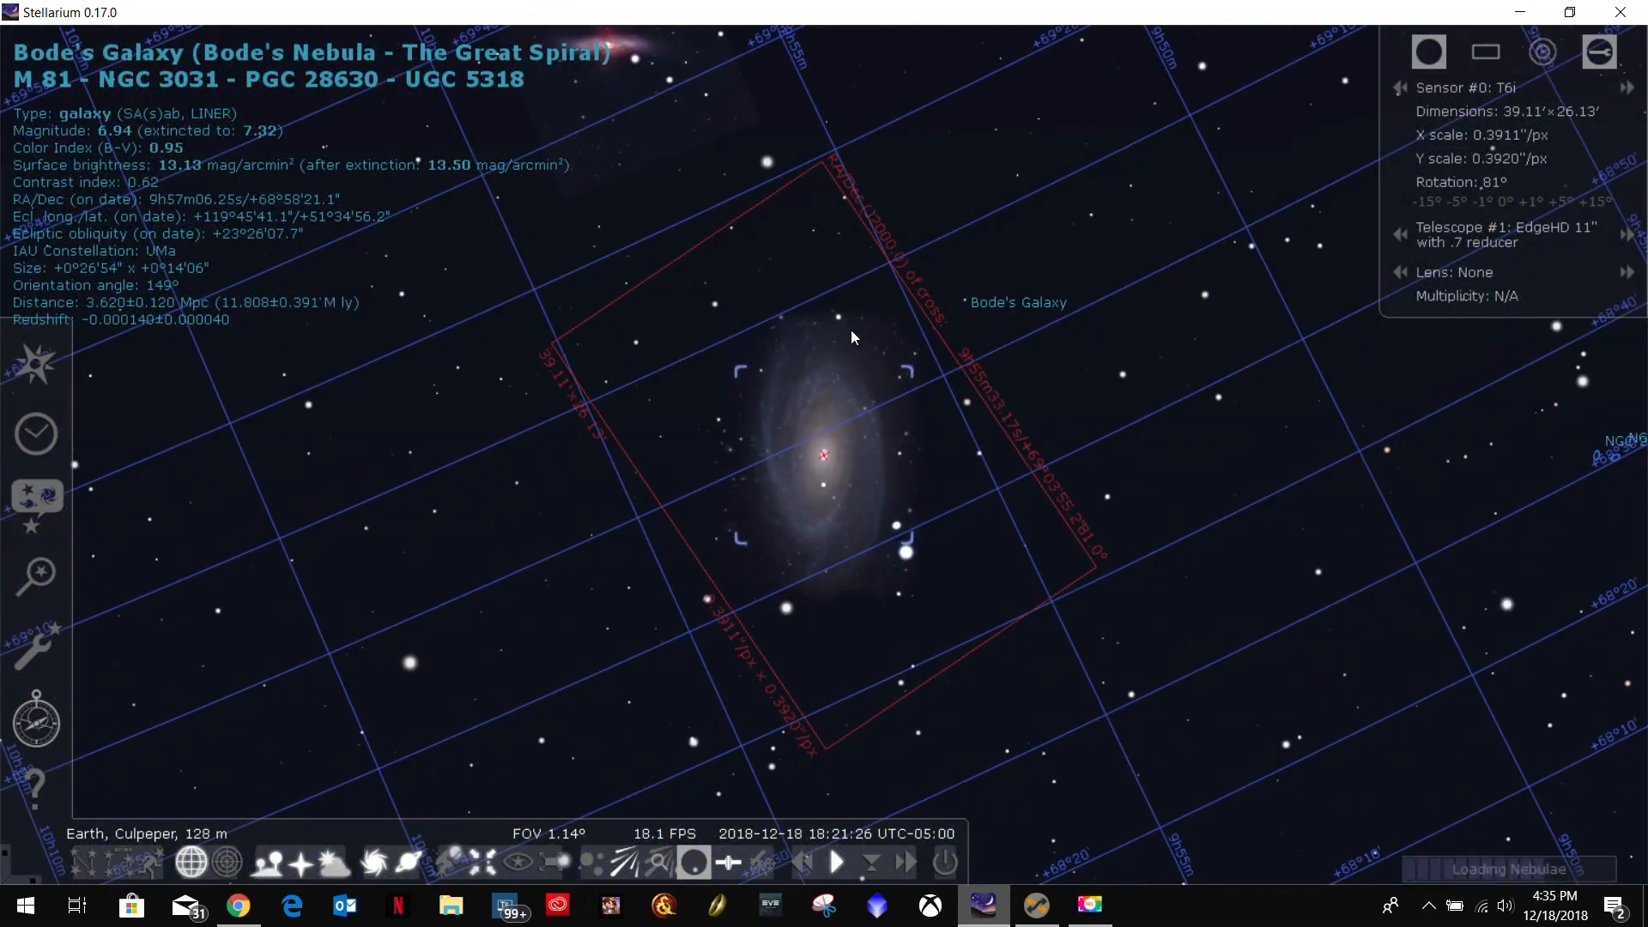
Fast-forward the sky time to about 22:39 on 2018-12-18, stopping when M81 has cleared the horizon, and resume normal time speed.
scroll(886, 441, "down", 3)
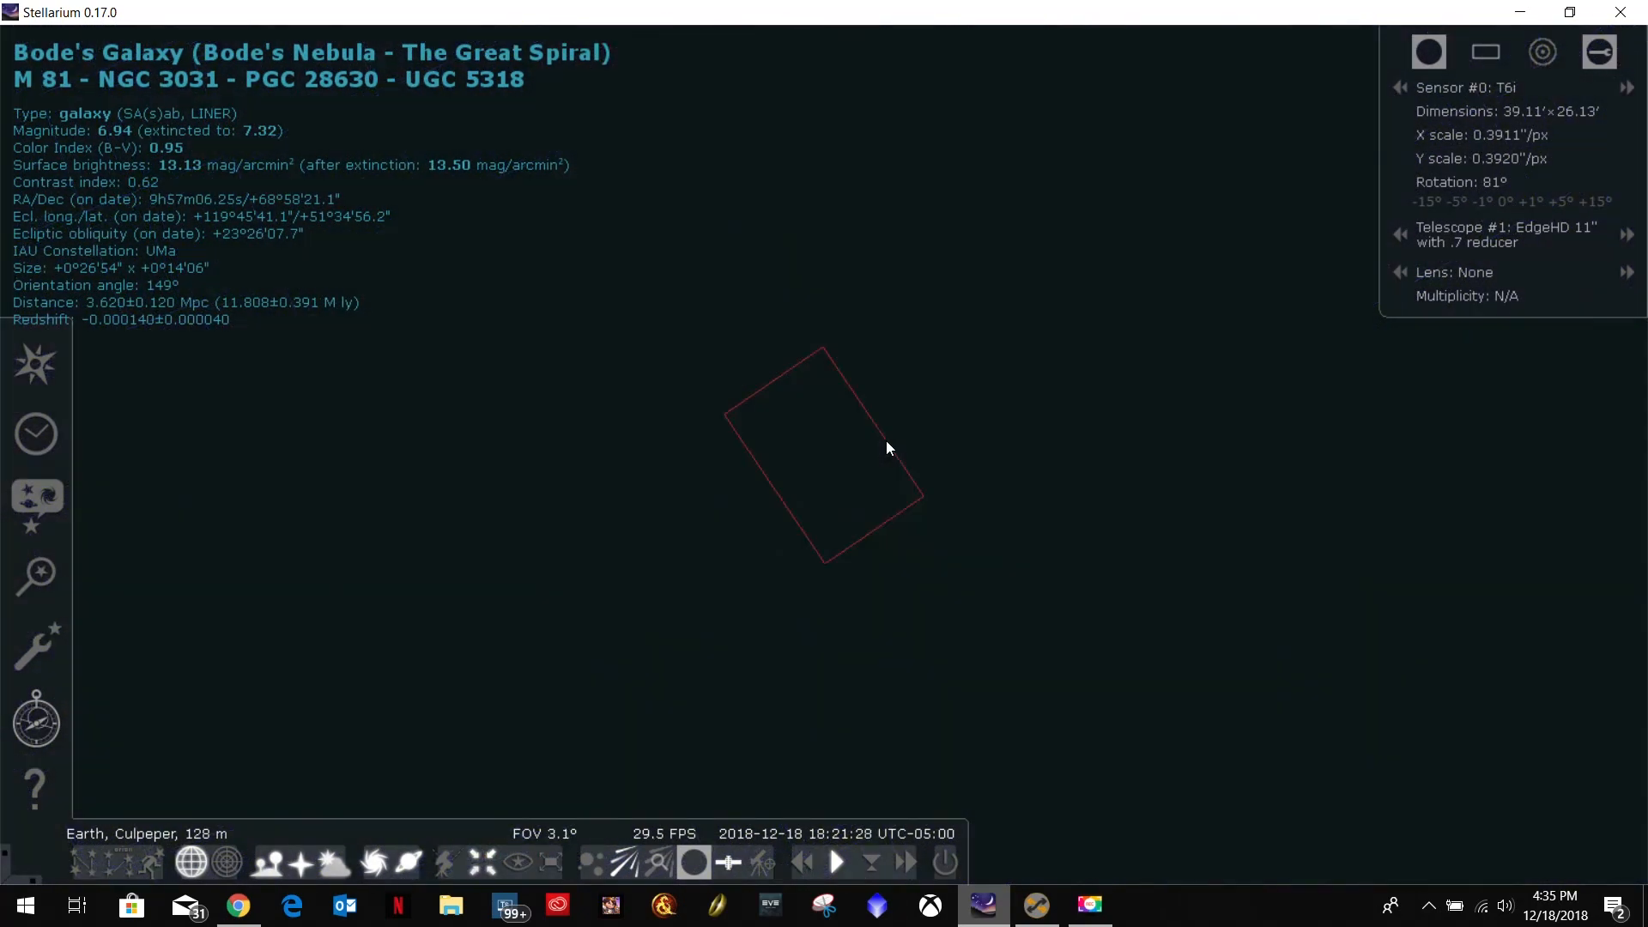
scroll(886, 441, "down", 3)
left_click(905, 862)
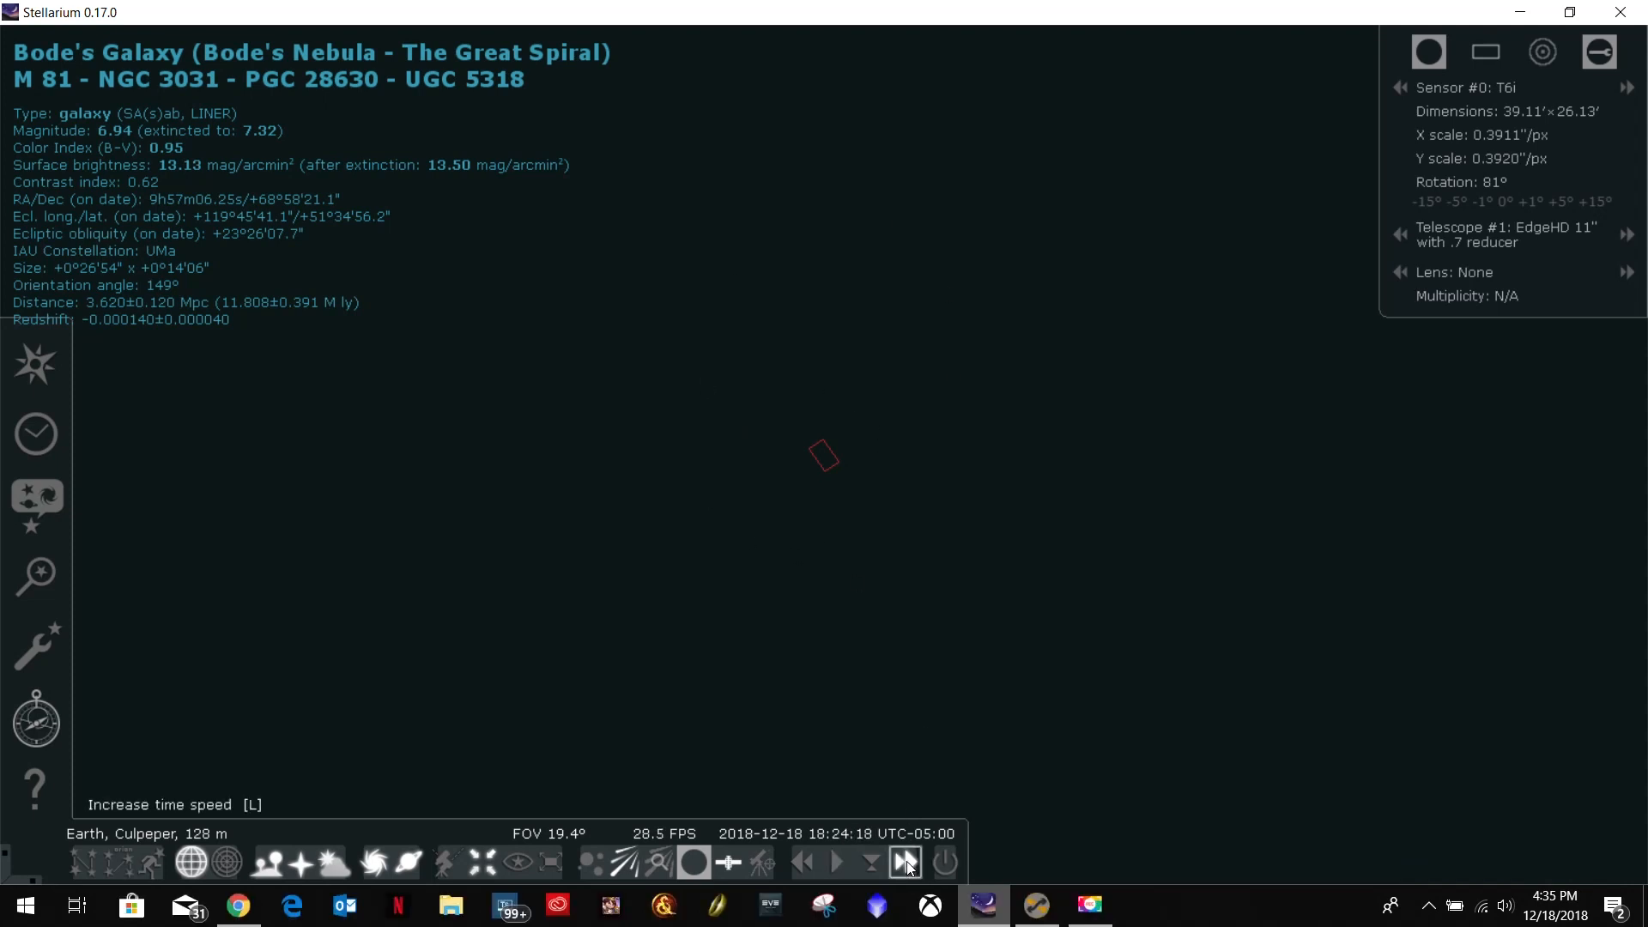
left_click(905, 864)
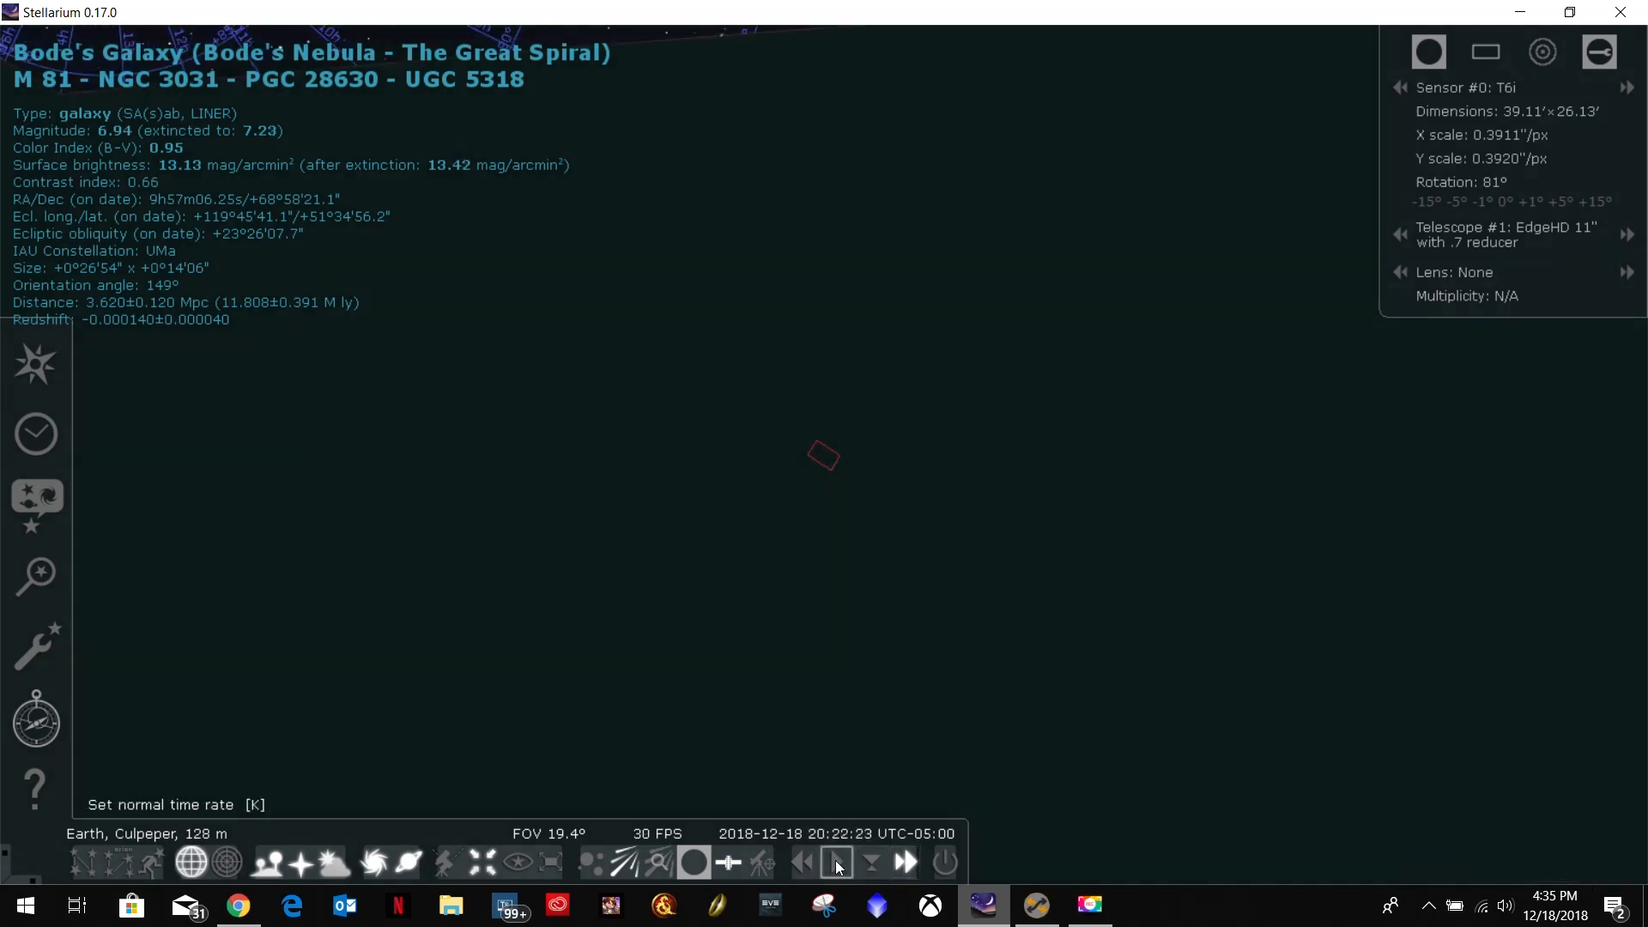
left_click(836, 860)
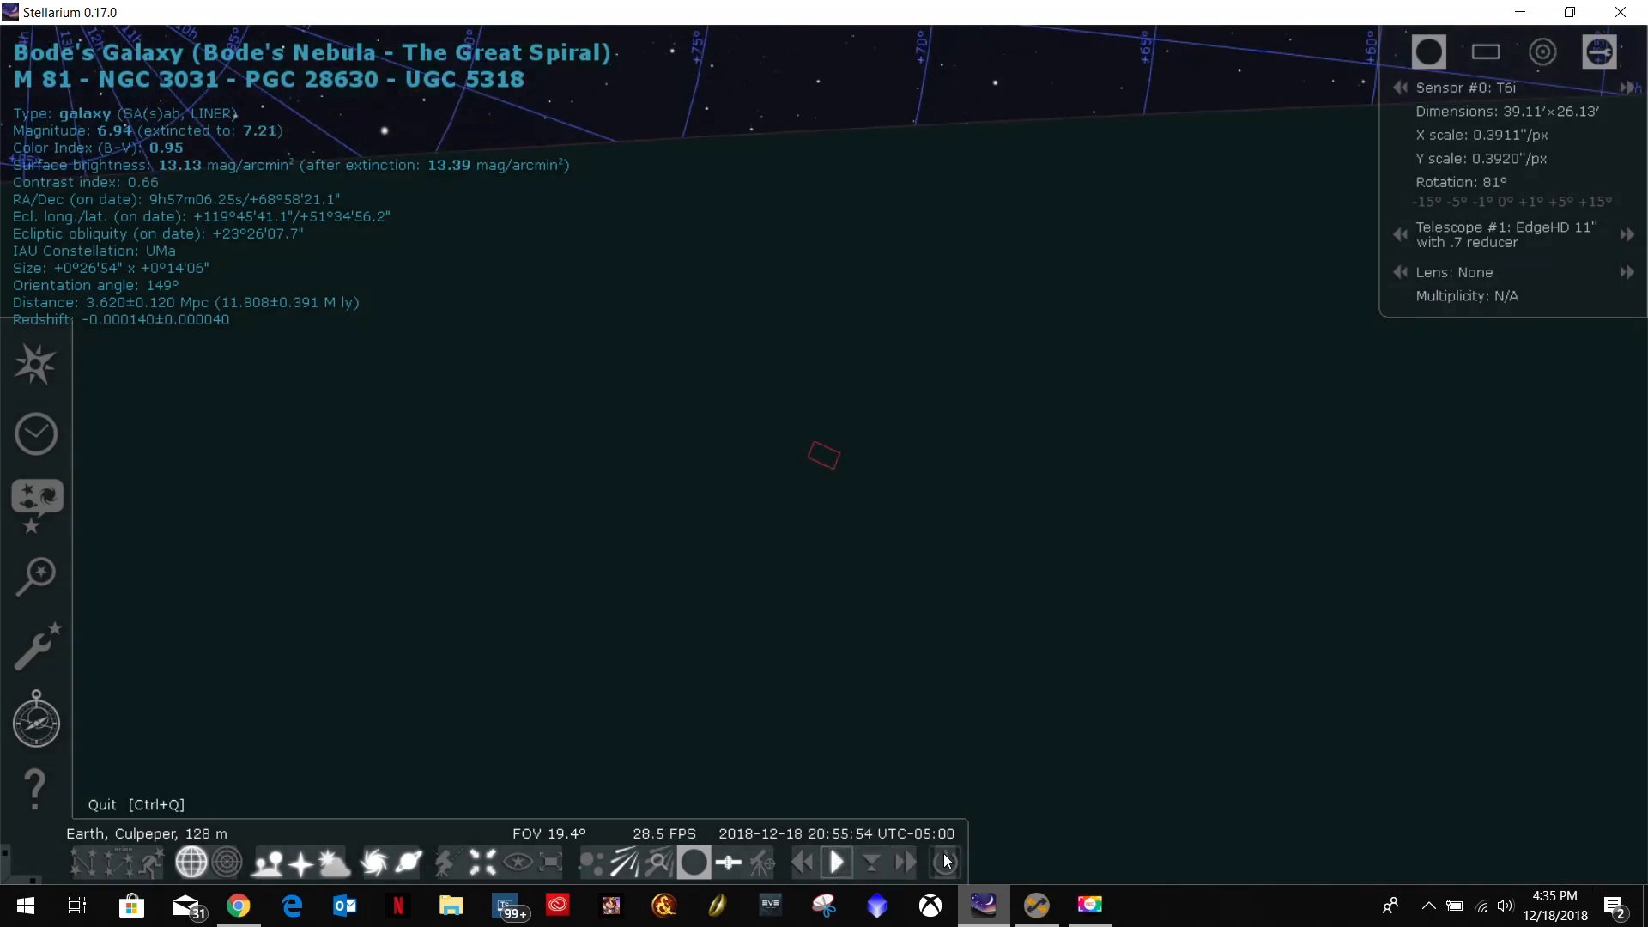
left_click(906, 863)
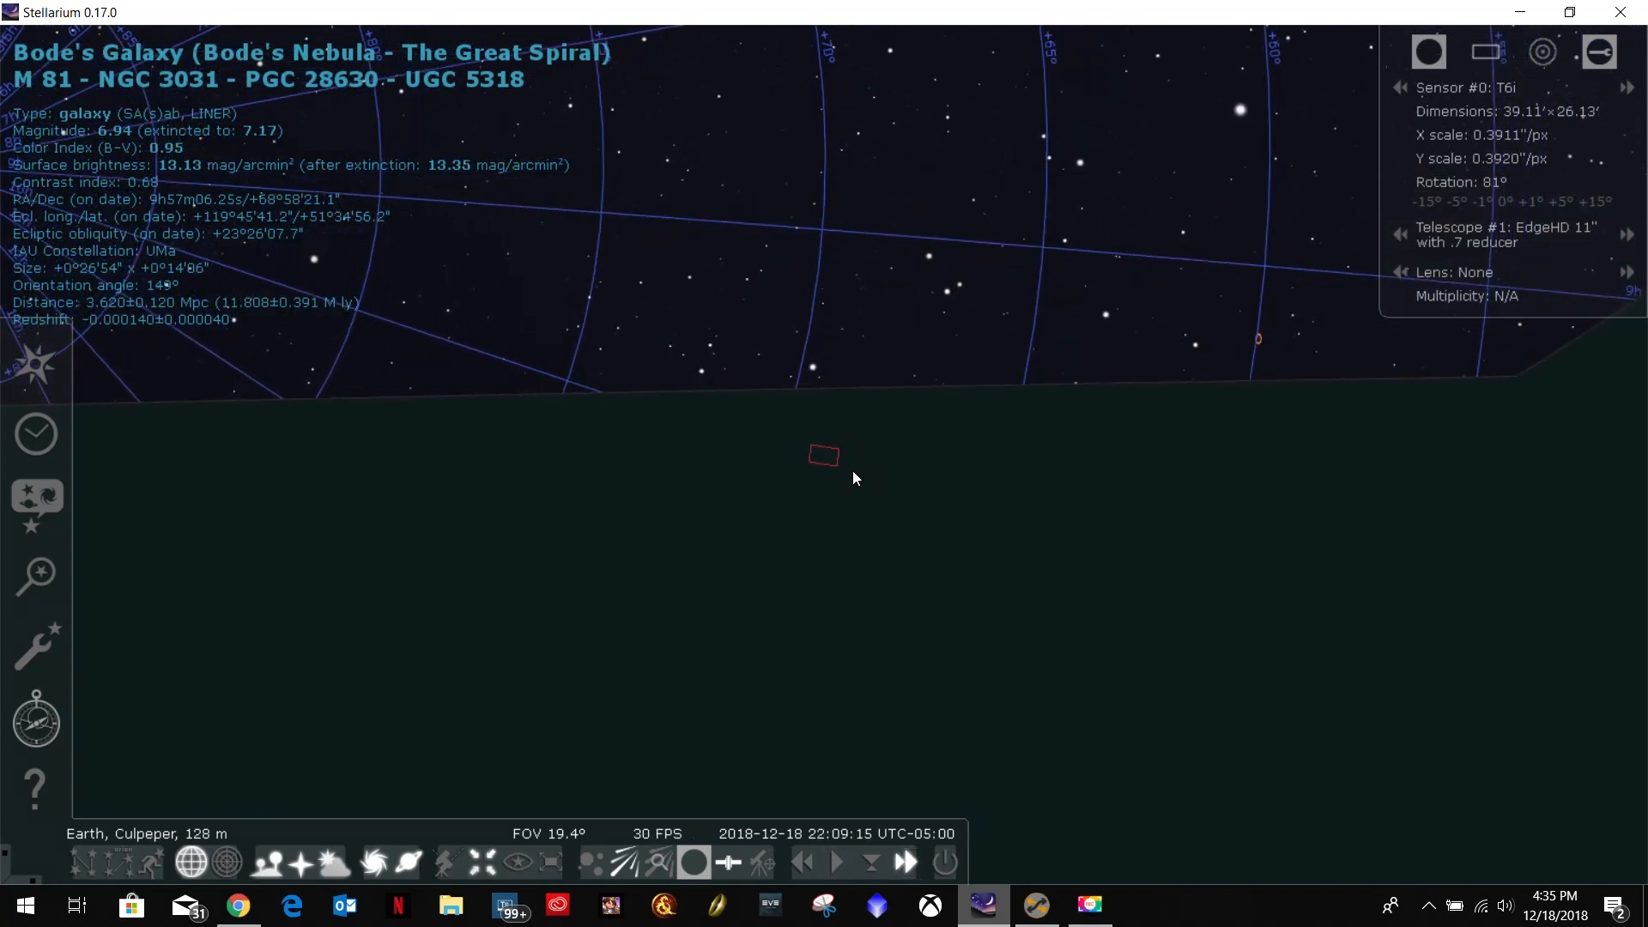
left_click(837, 863)
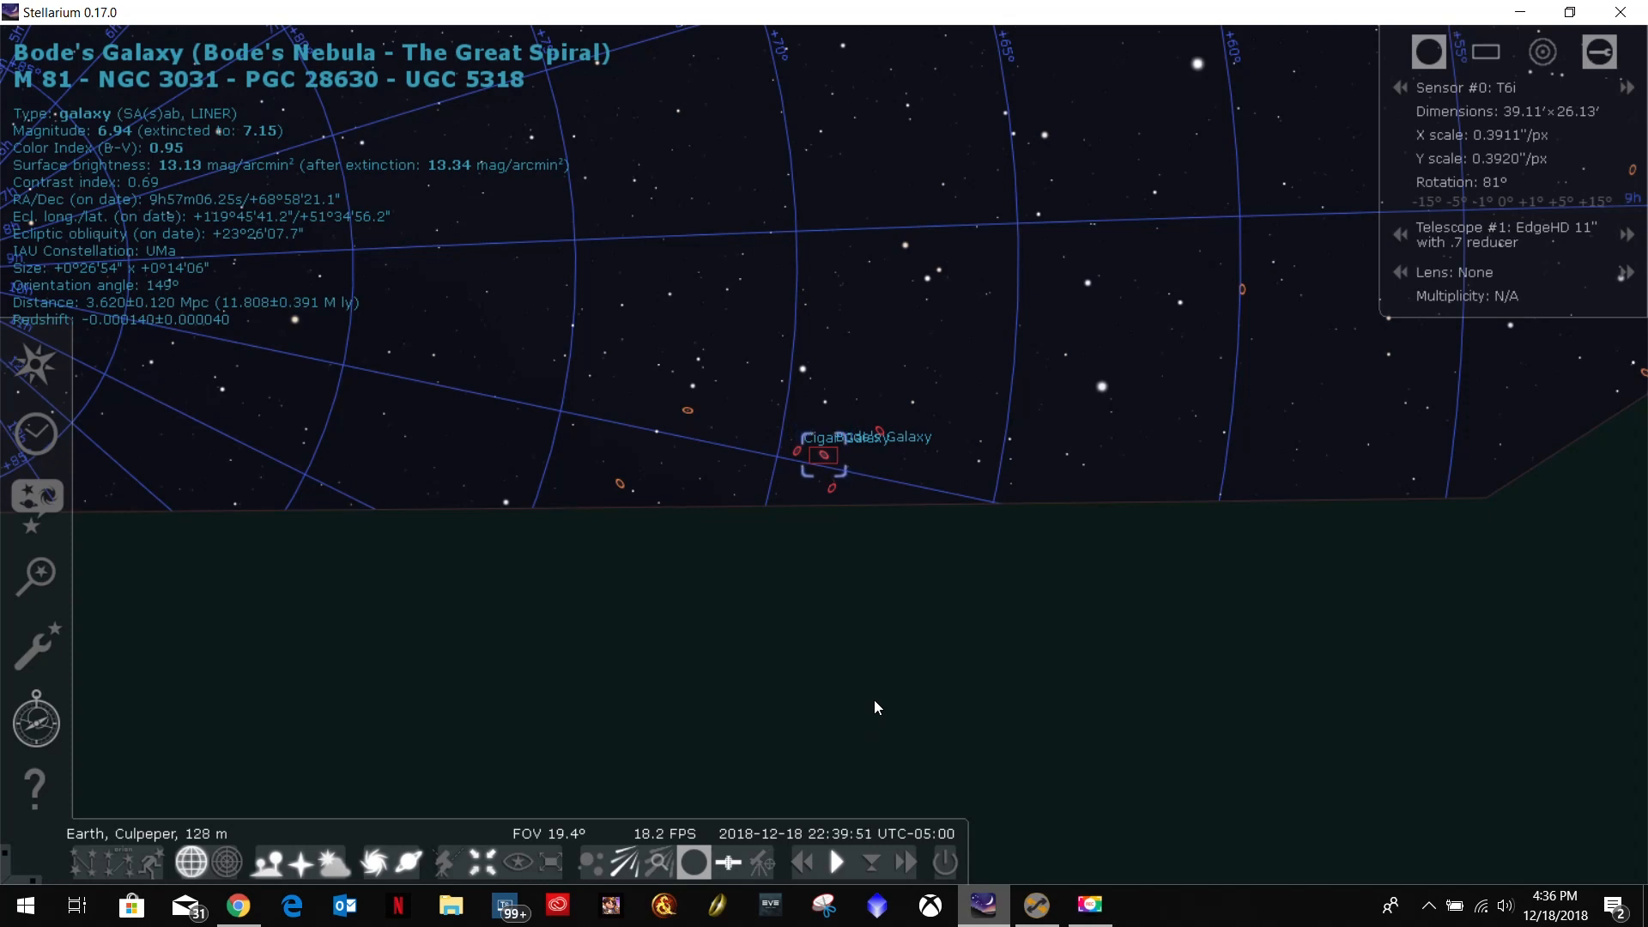
Find M103 in Stellarium to check its position in the sky at the advanced time.
left_click(36, 575)
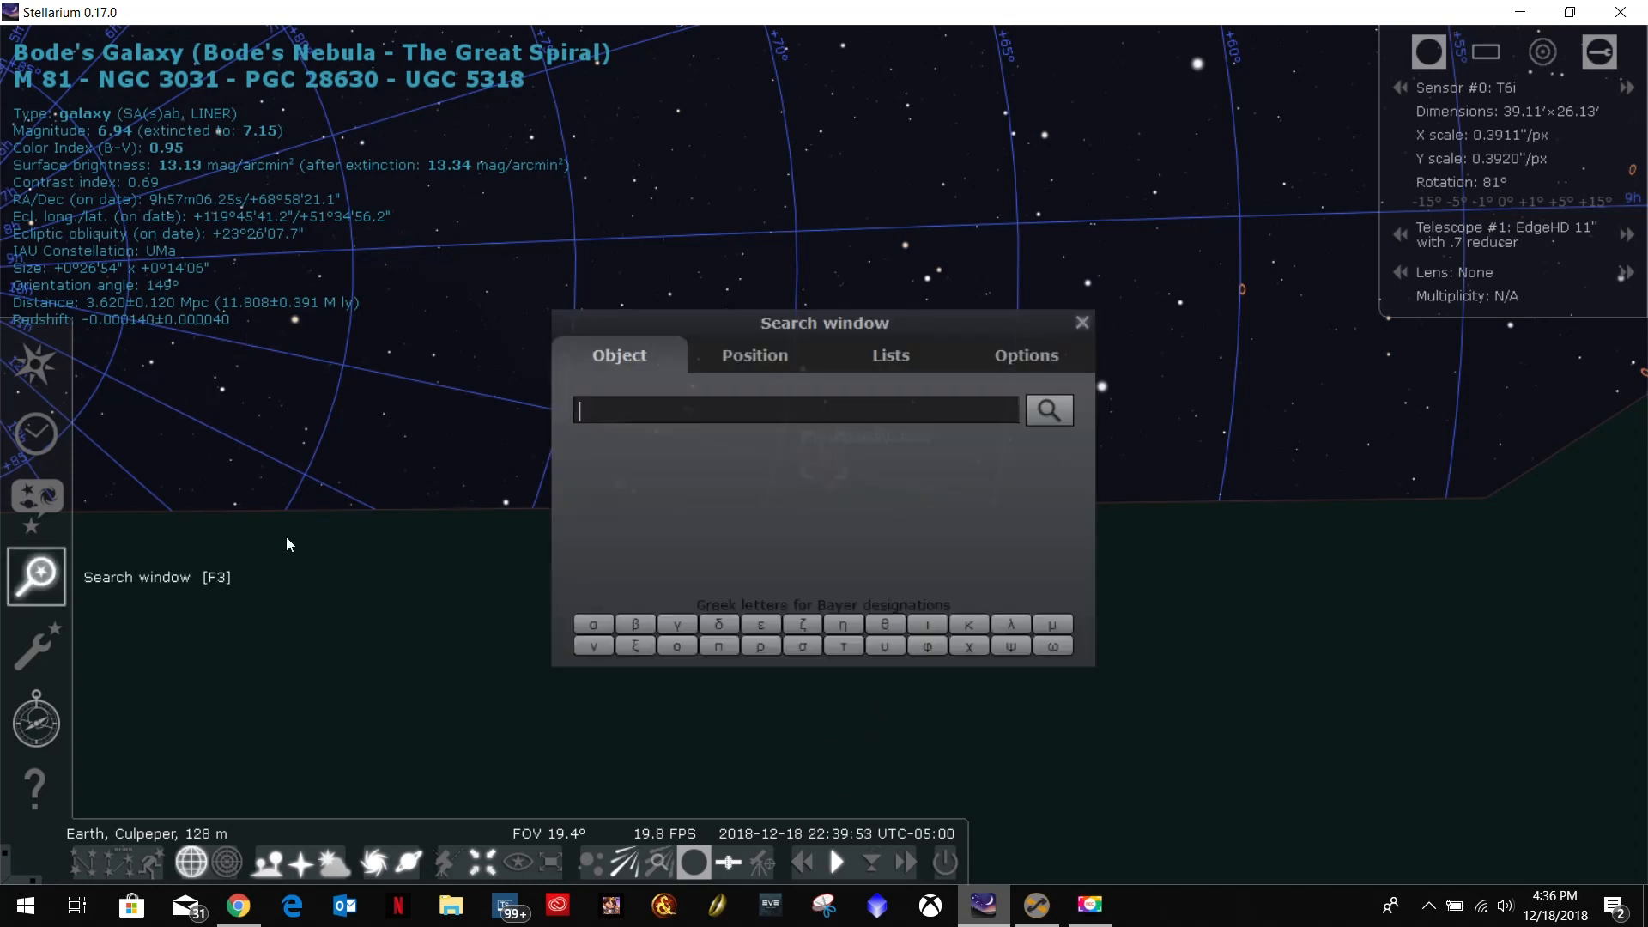
type("M103")
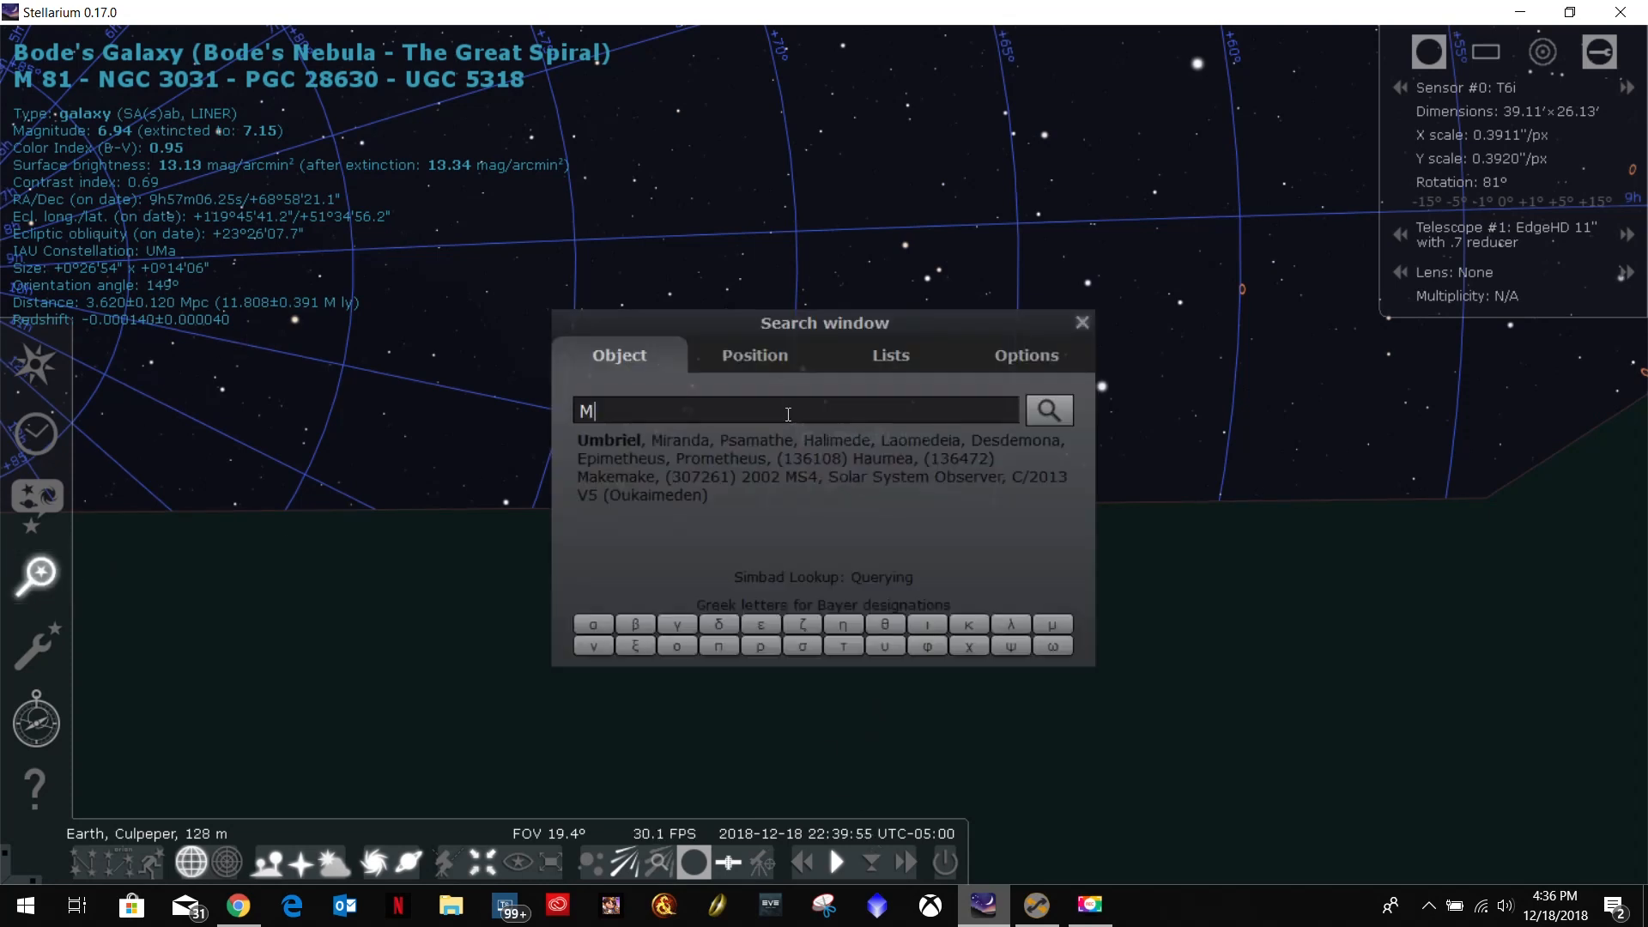
key("Return")
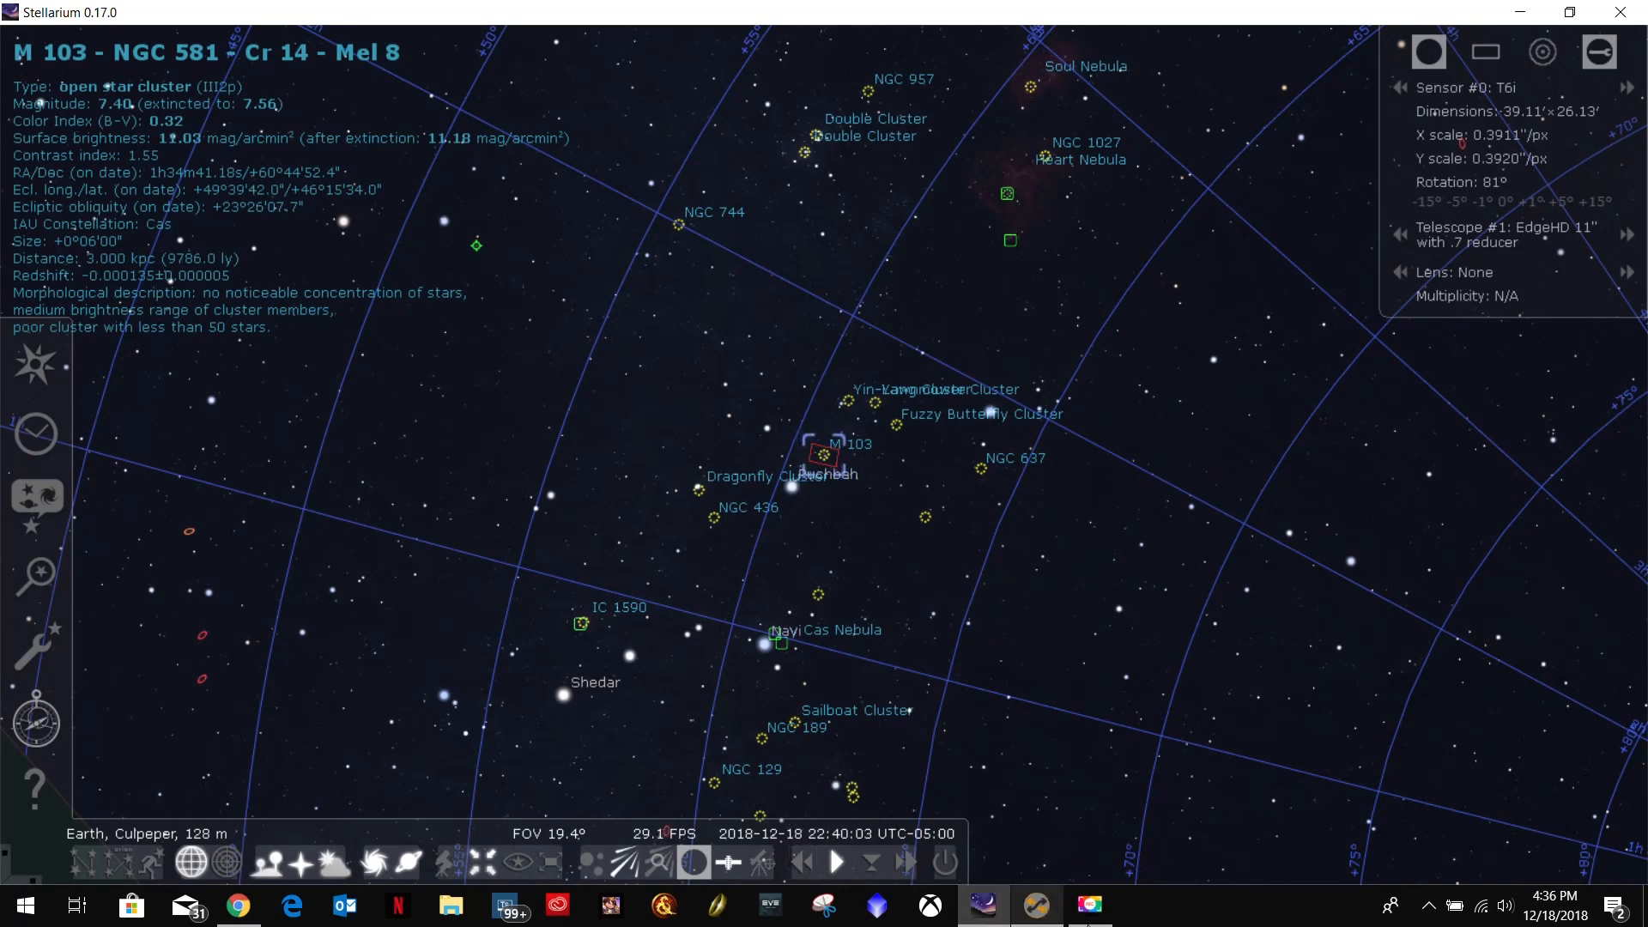
Check the moonset for December 19, 2018 in The Photographer's Ephemeris, then return to Stellarium.
left_click(238, 906)
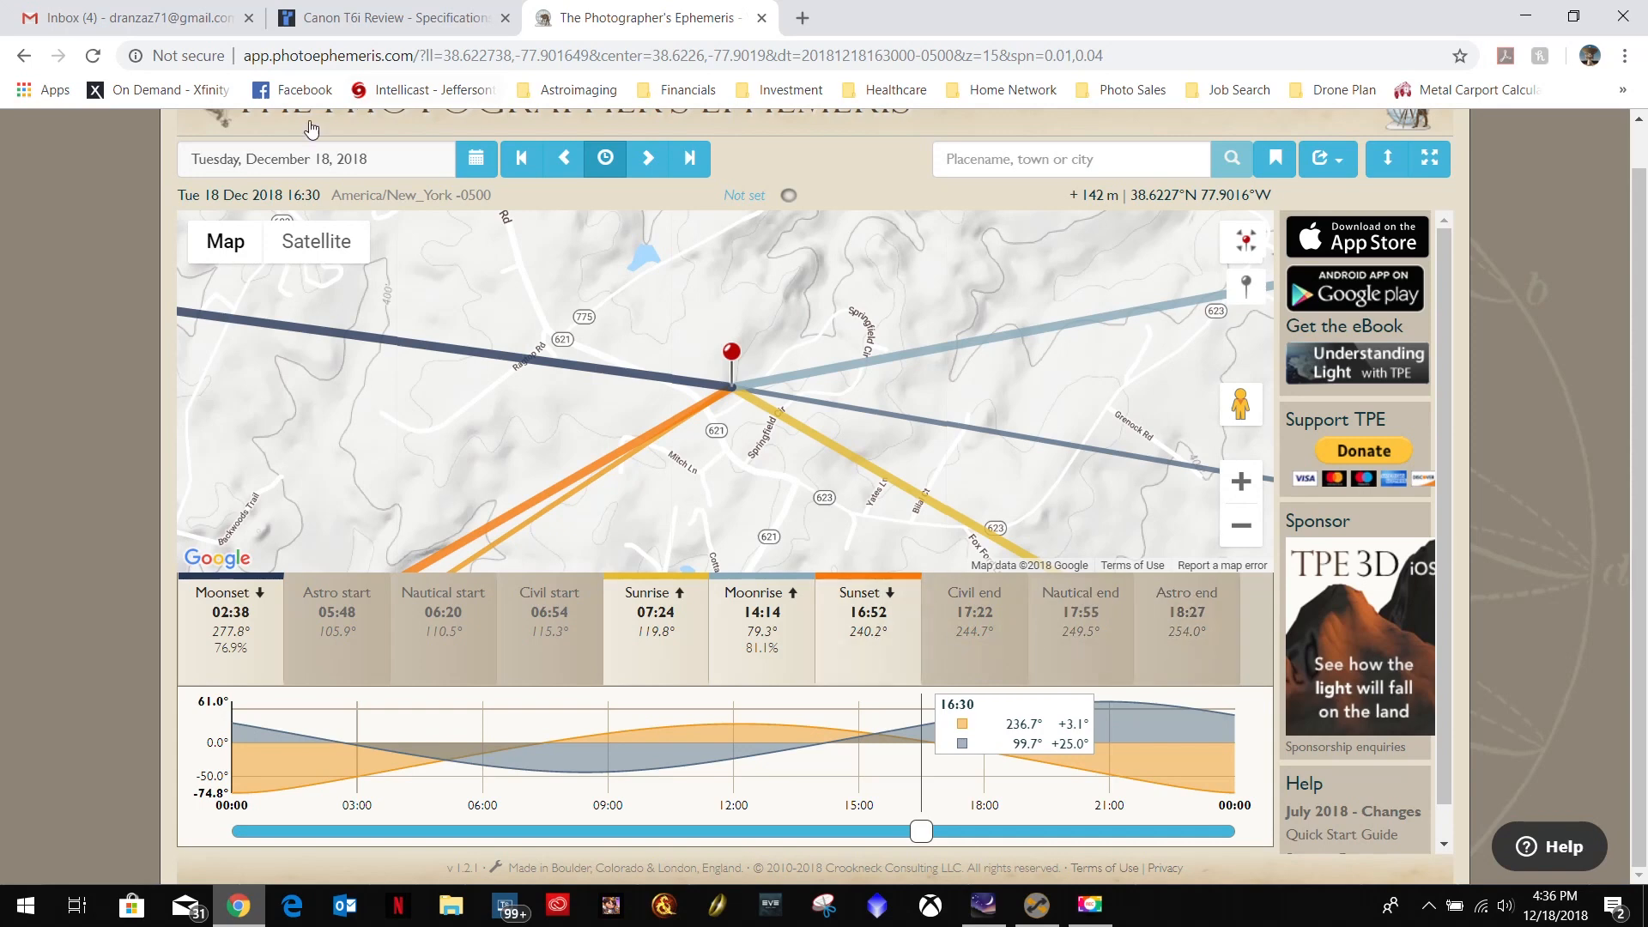
left_click(648, 158)
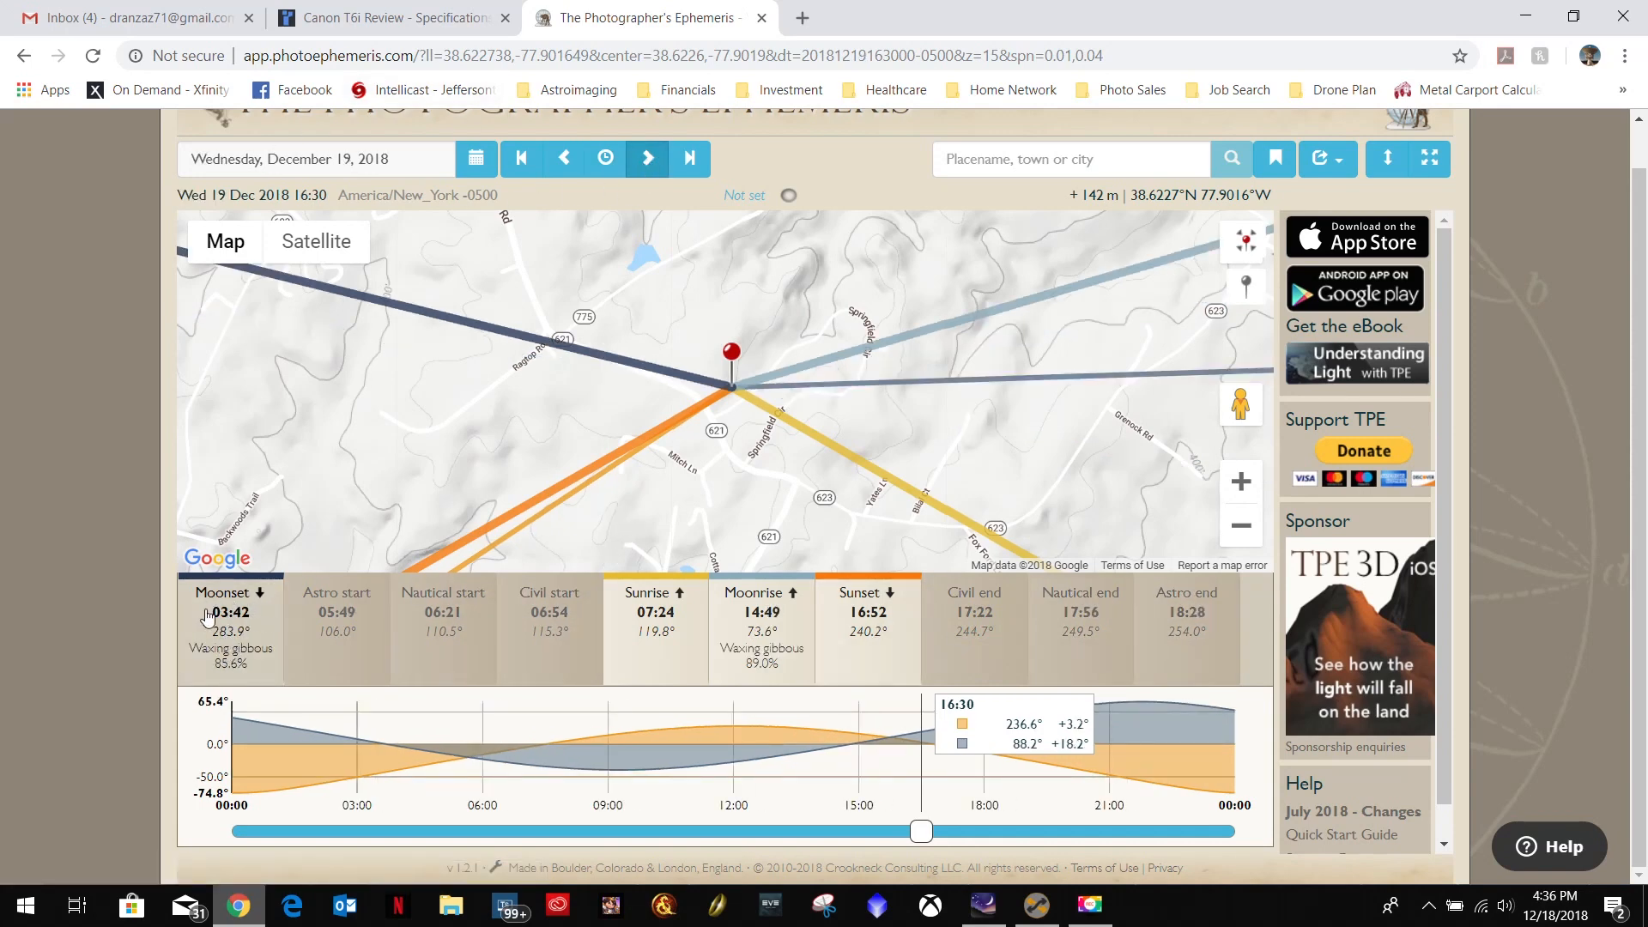
left_click(228, 627)
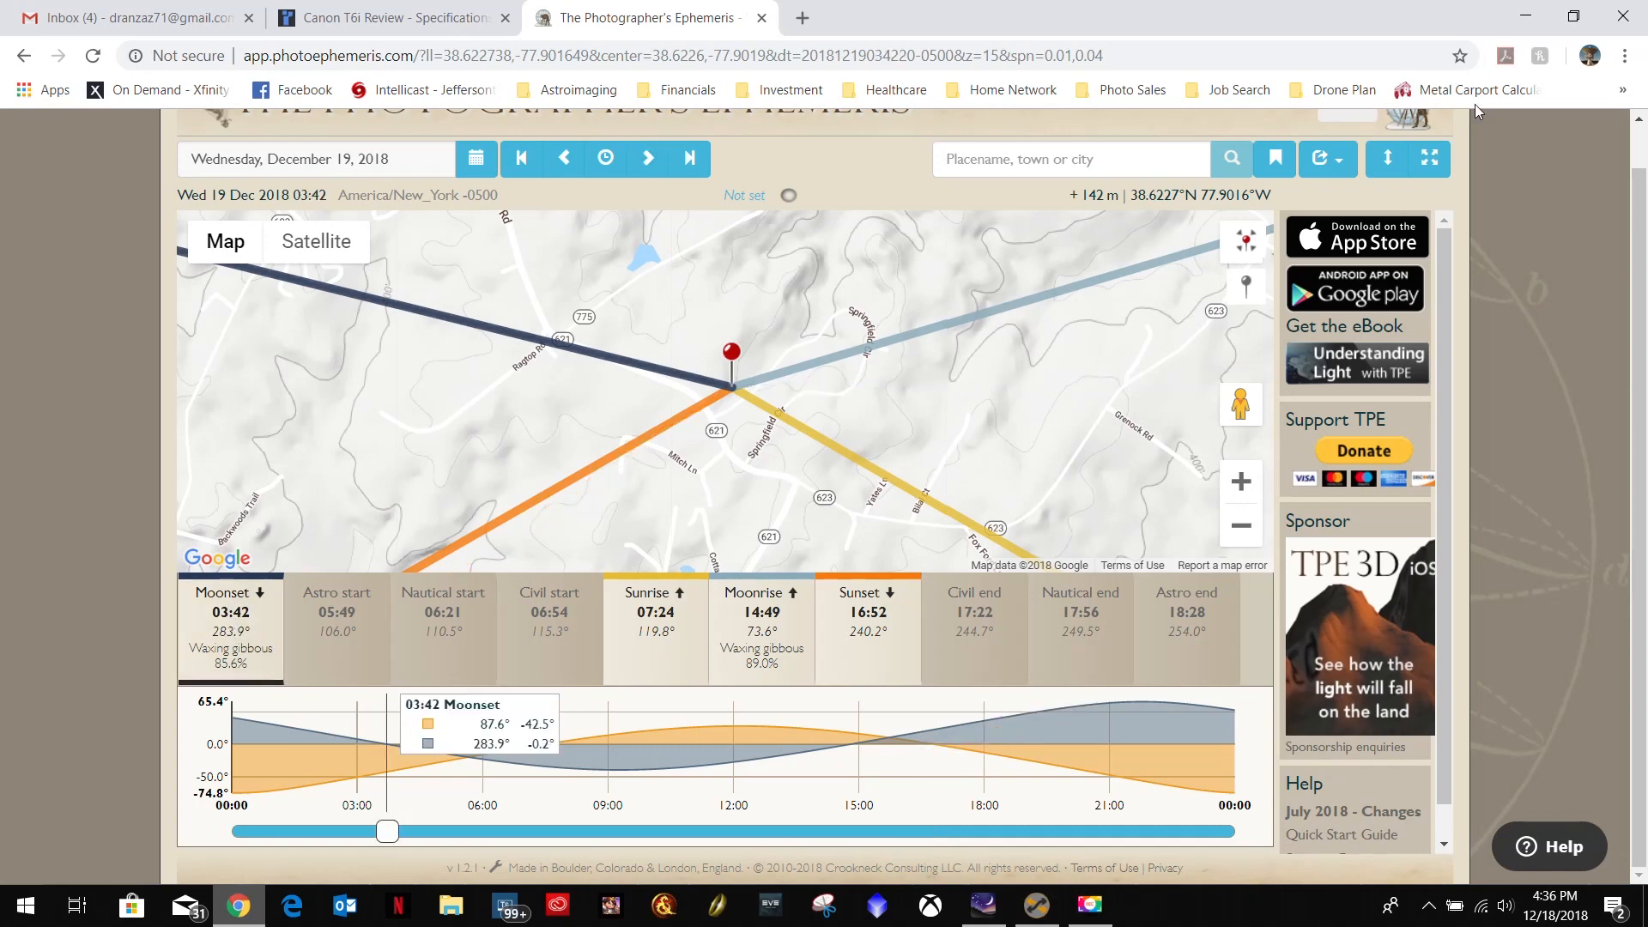
left_click(1527, 21)
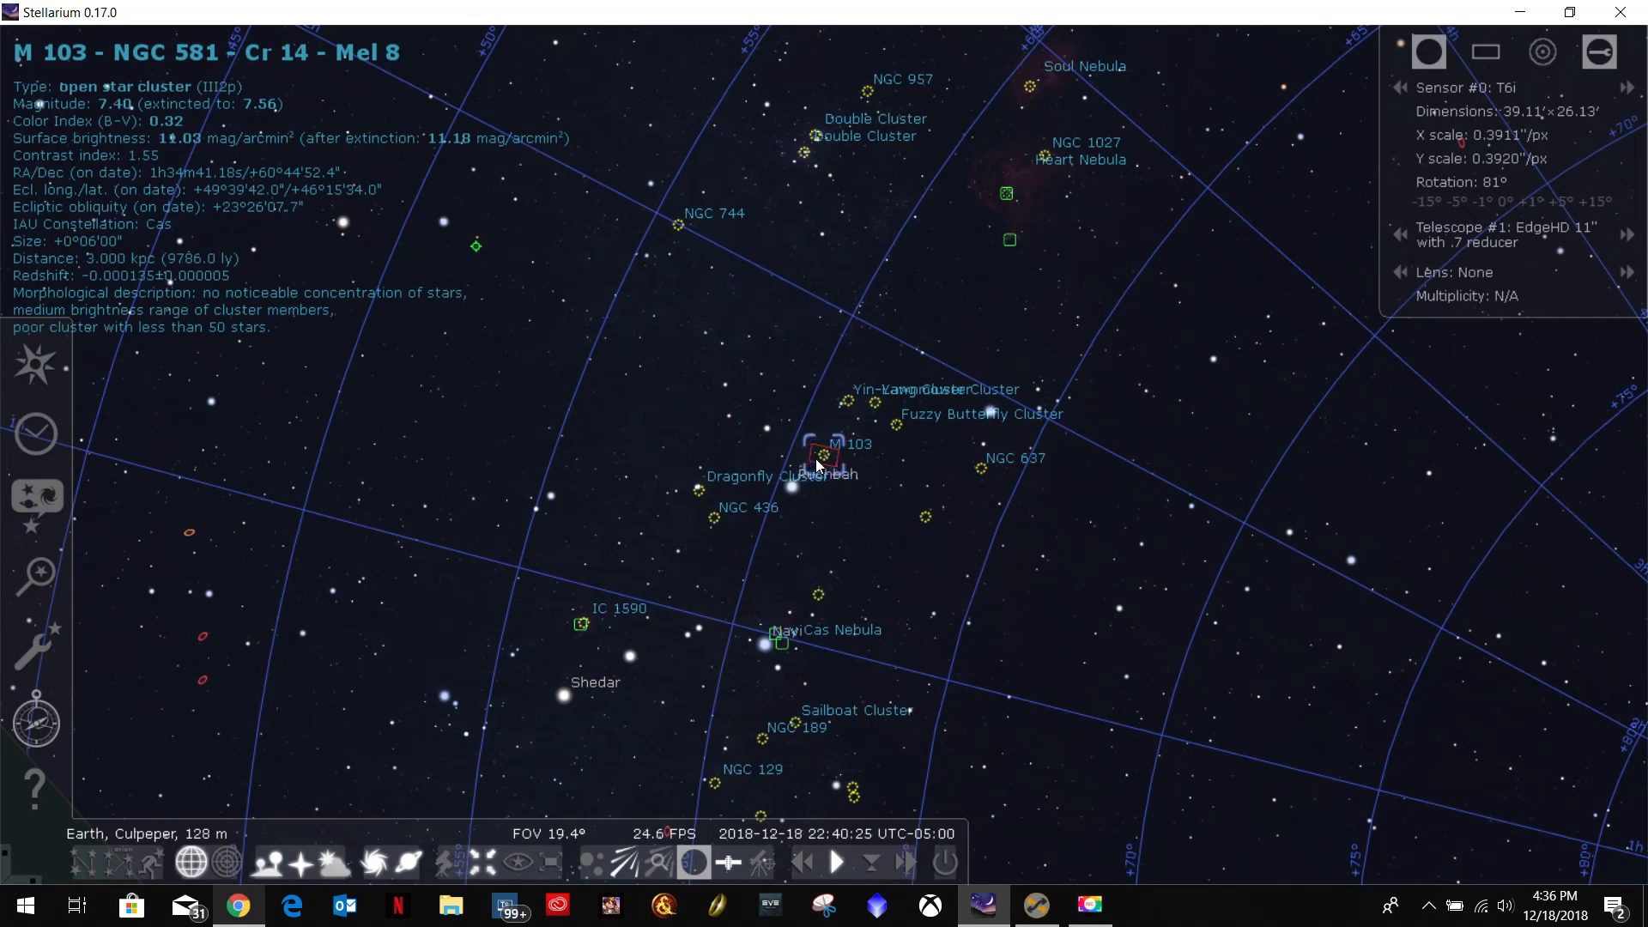
Fast-forward the sky to about 01:02 on 2018-12-19, when M103 nears the horizon, resume normal speed and switch to Sequence Generator Pro.
left_click(906, 861)
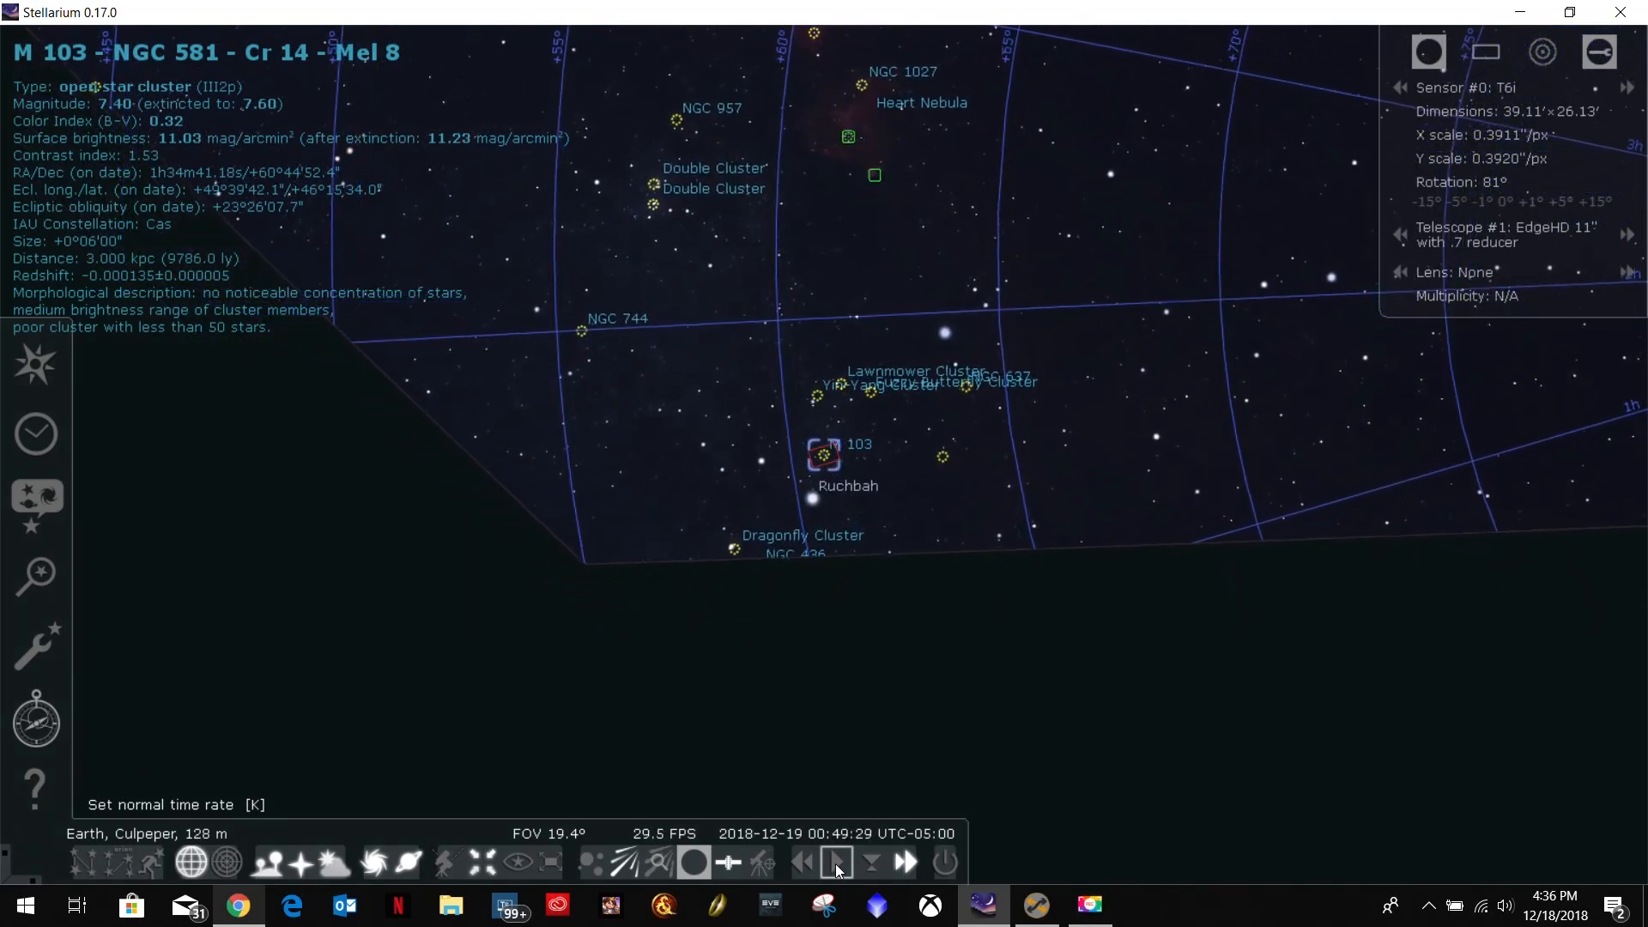
left_click(836, 864)
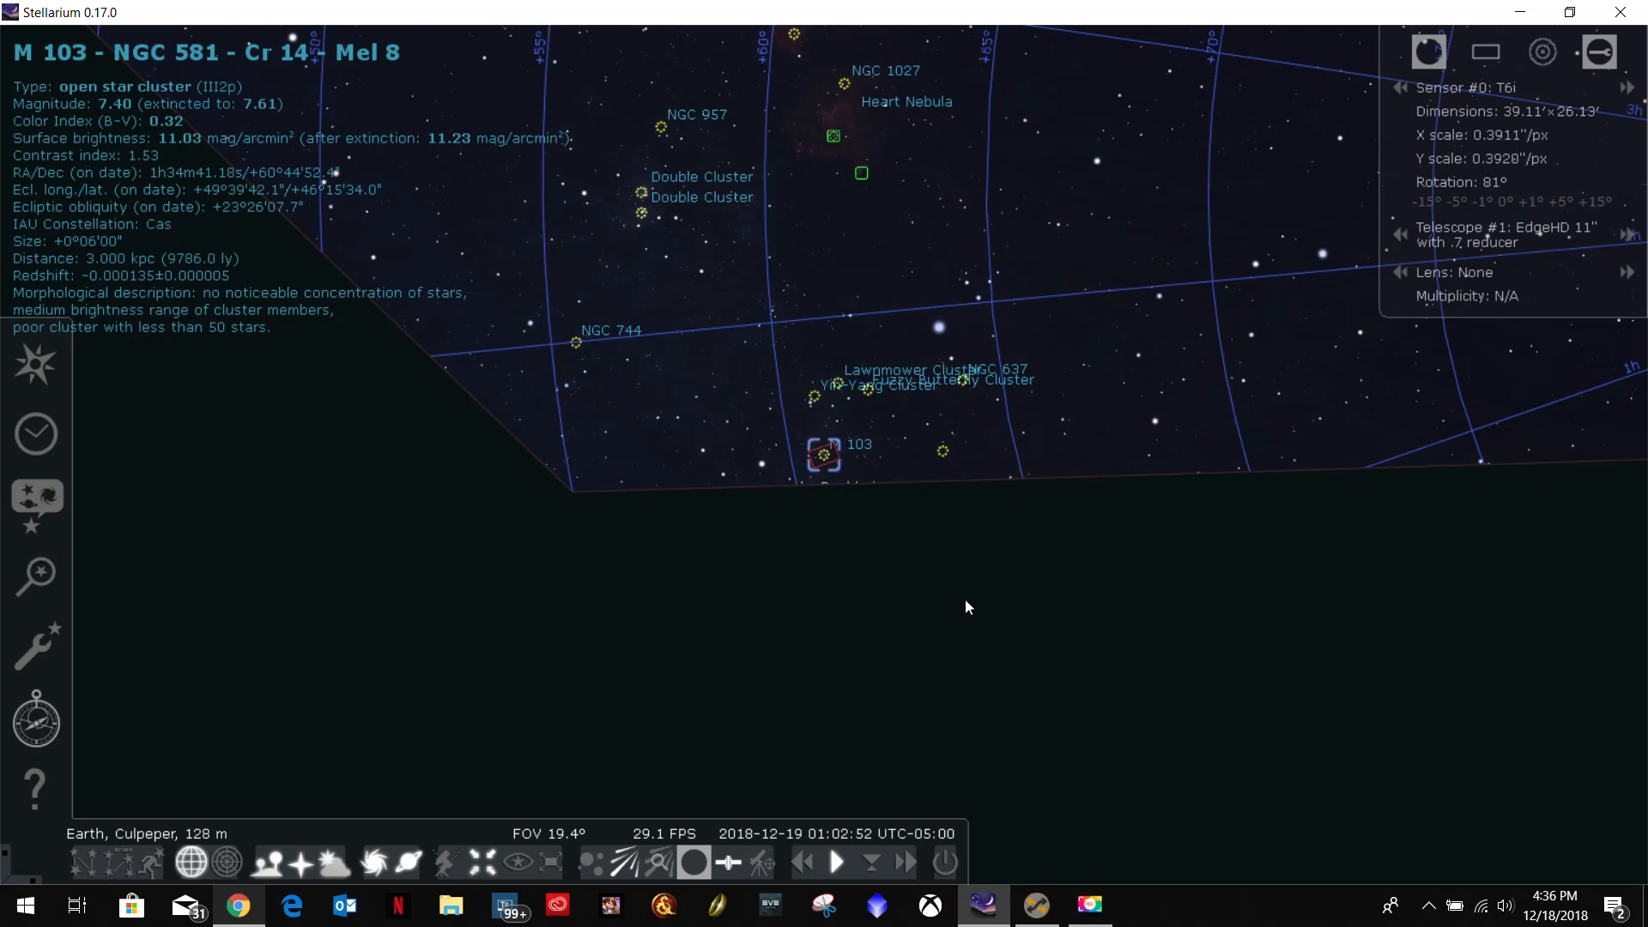
left_click(1037, 905)
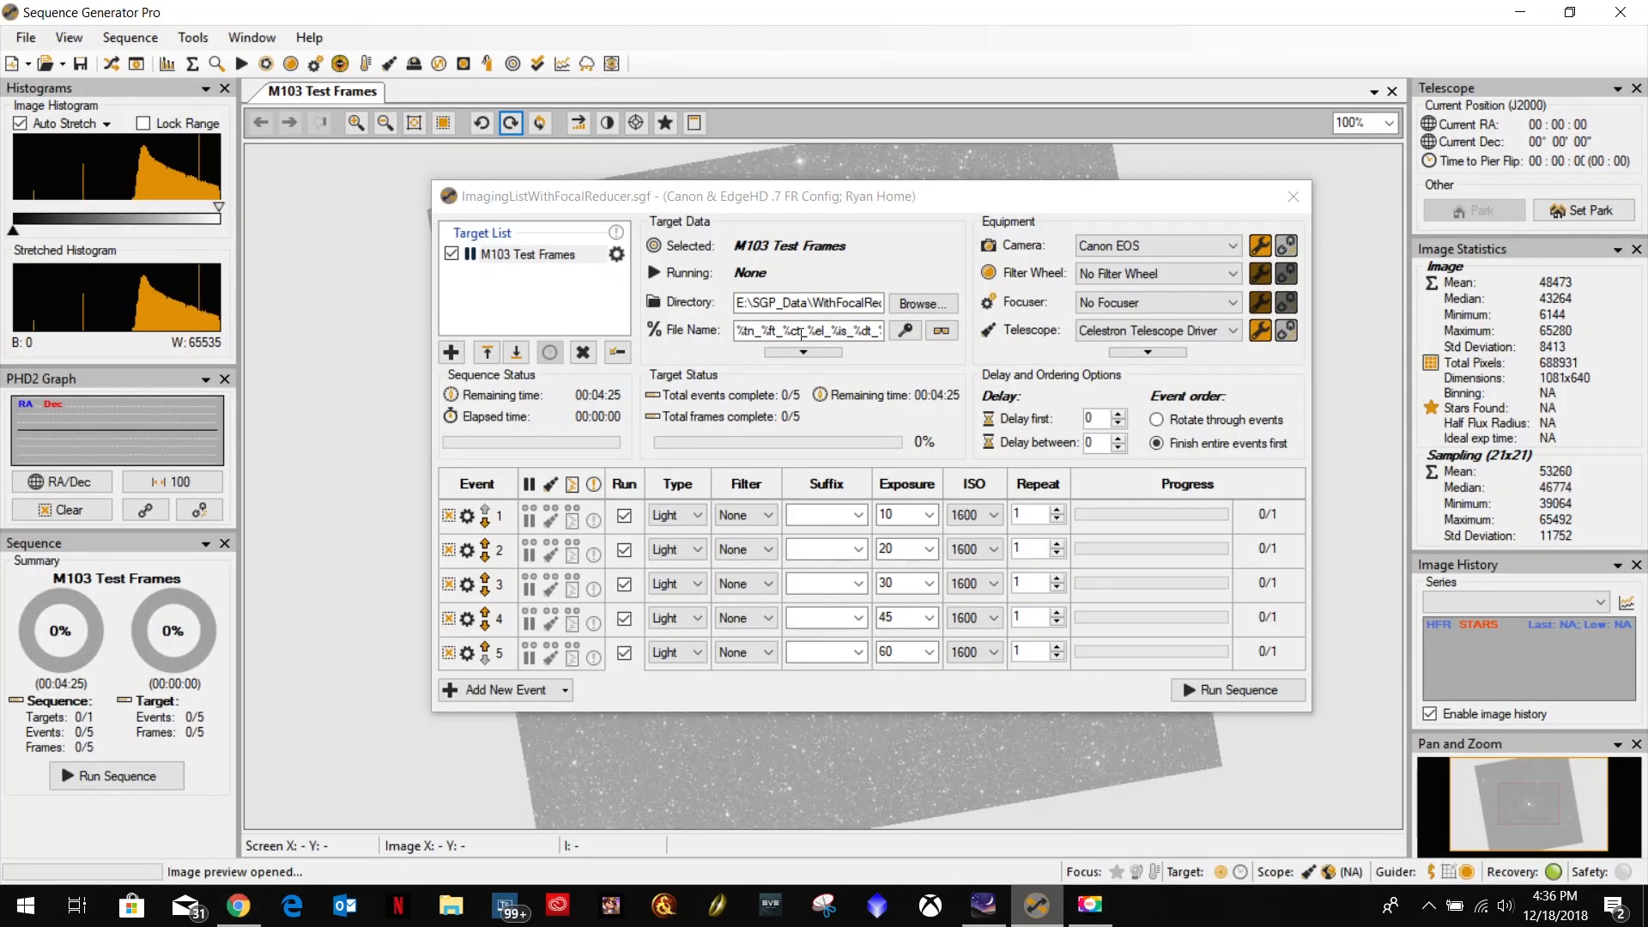
Enable both time constraints for the M103 Test Frames target, starting at 6:30:00 PM and ending at 1:00:00 AM.
left_click(617, 254)
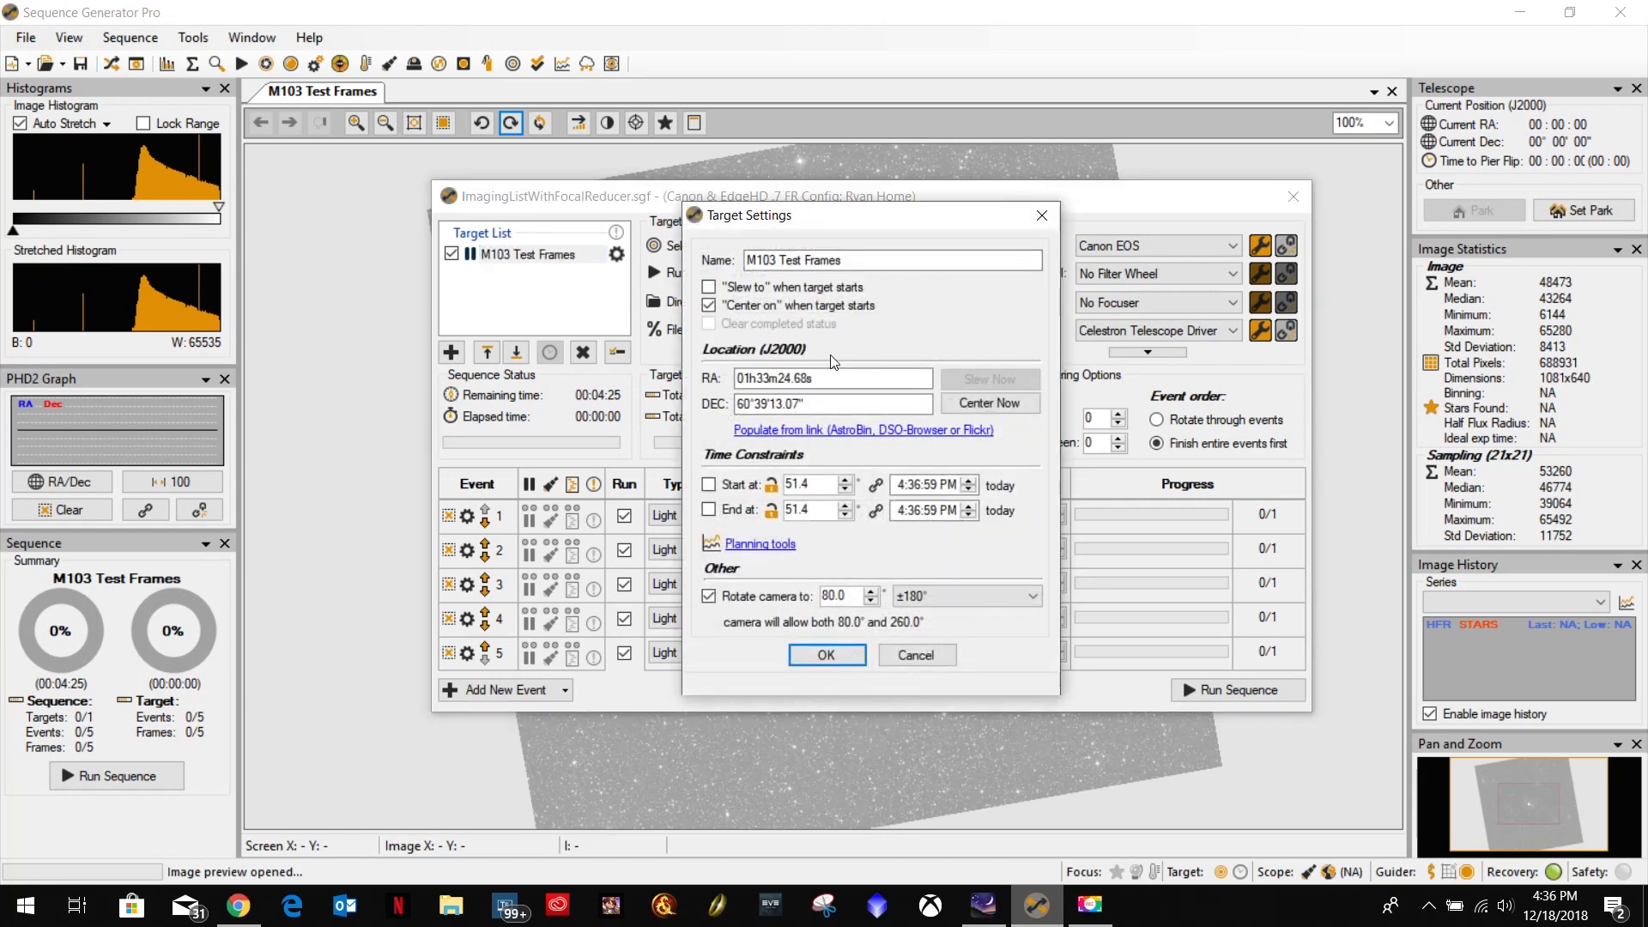
left_click(709, 485)
left_click(709, 510)
left_click(898, 484)
type("63000")
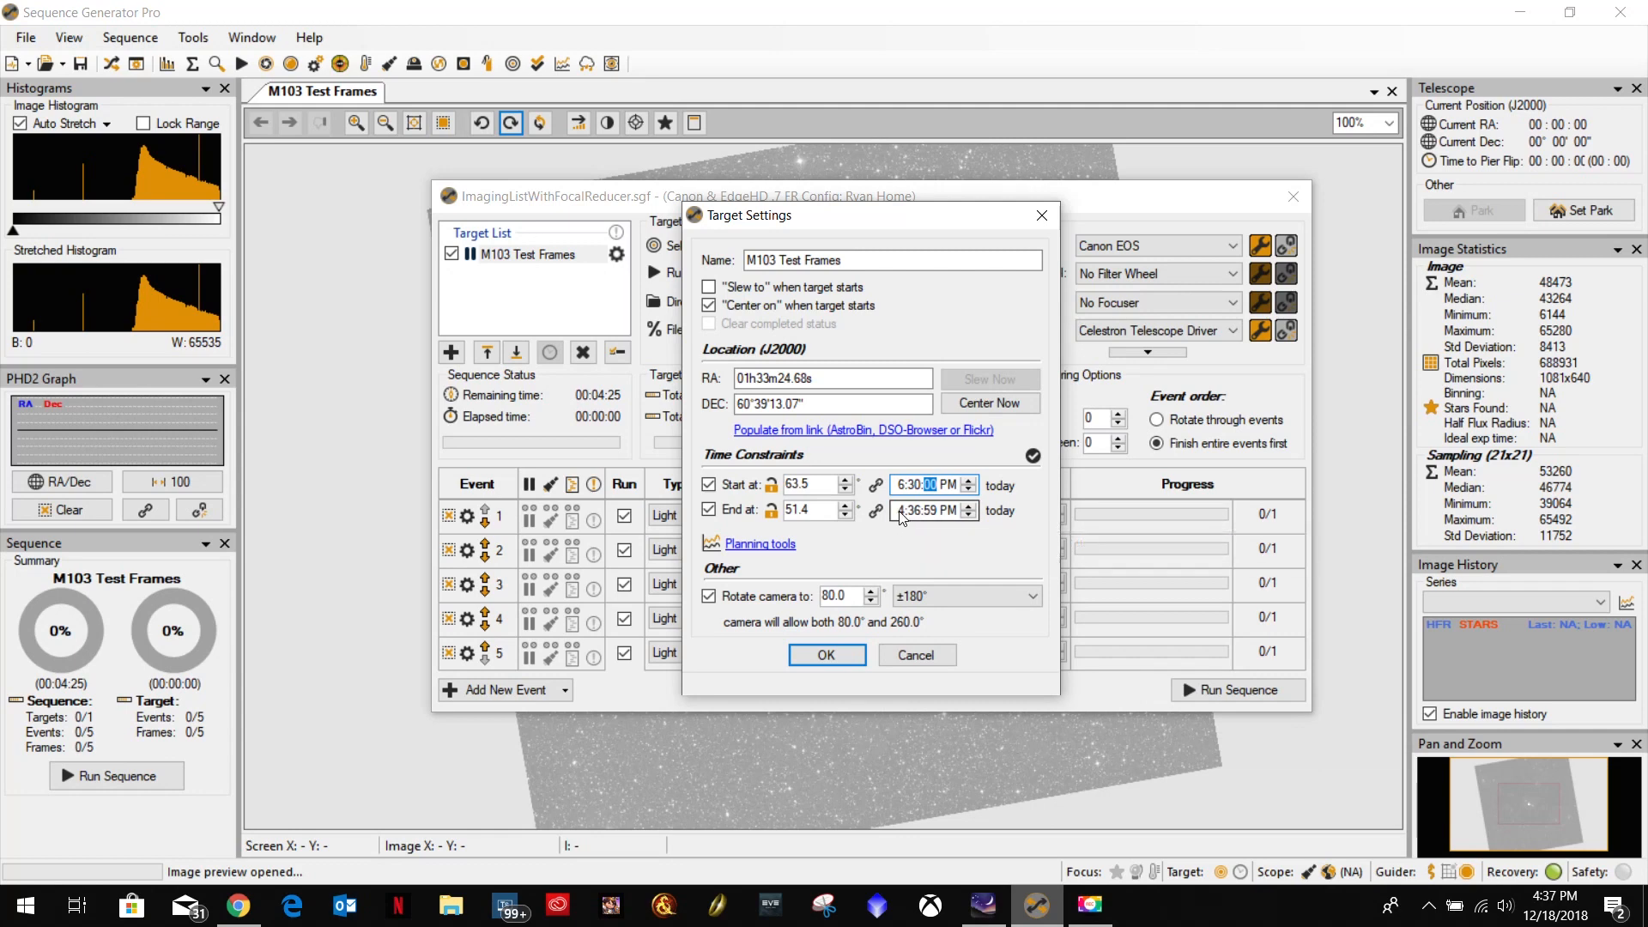
type("10a")
Enable slewing to the M103 target at its start, turn off camera rotation, and apply the target settings.
left_click(710, 596)
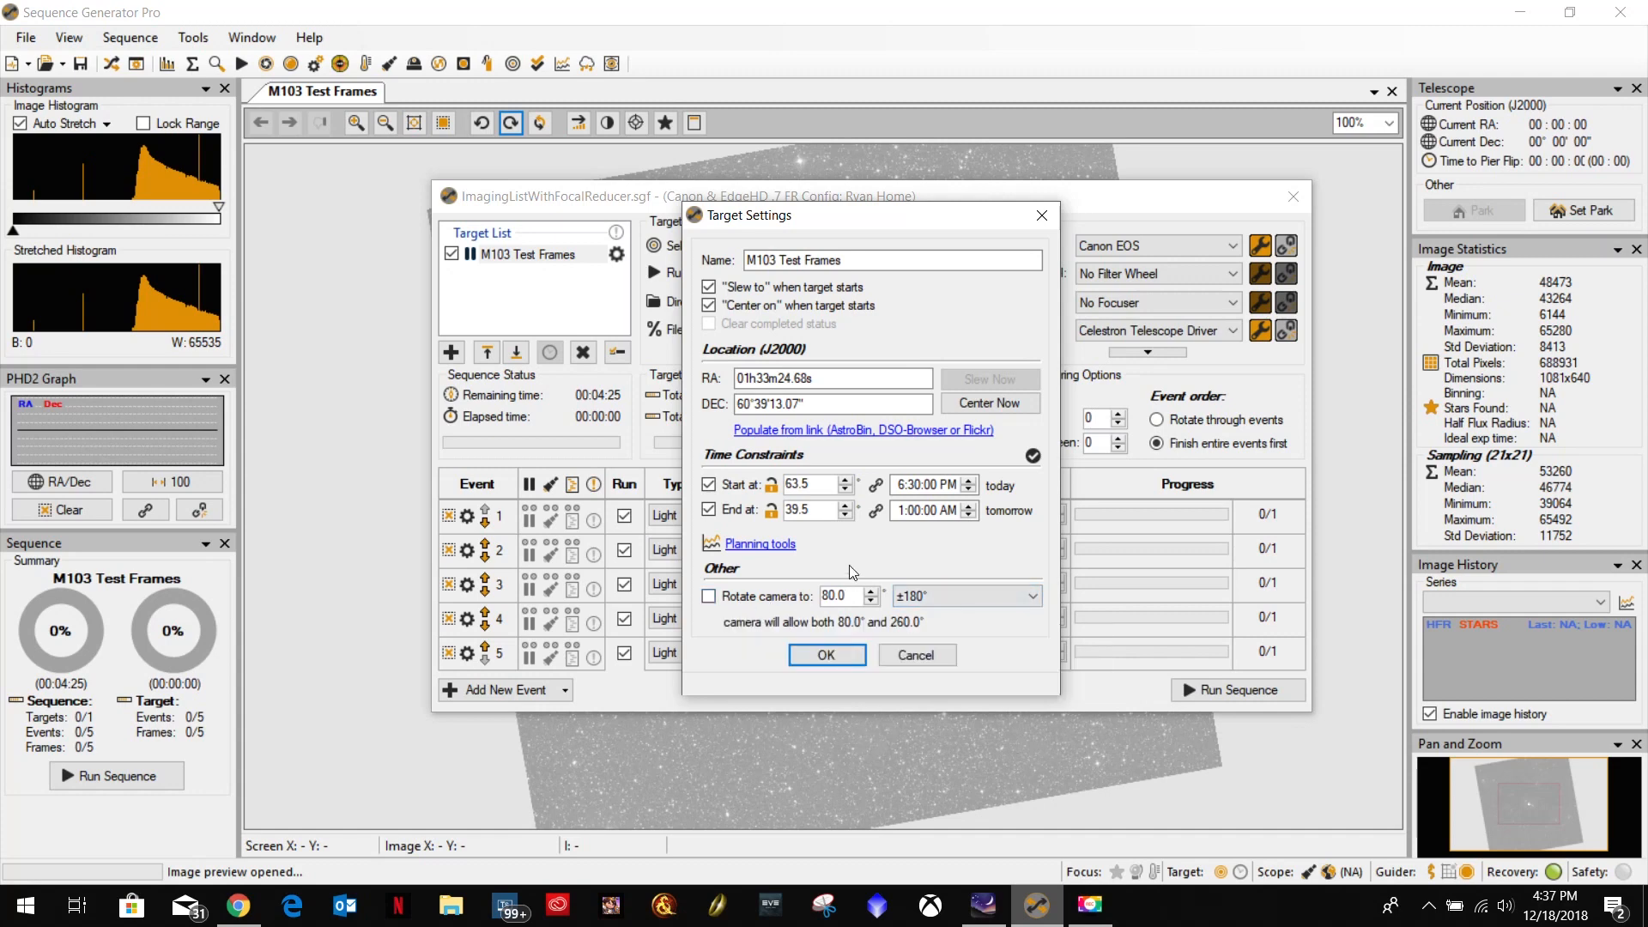
left_click(826, 655)
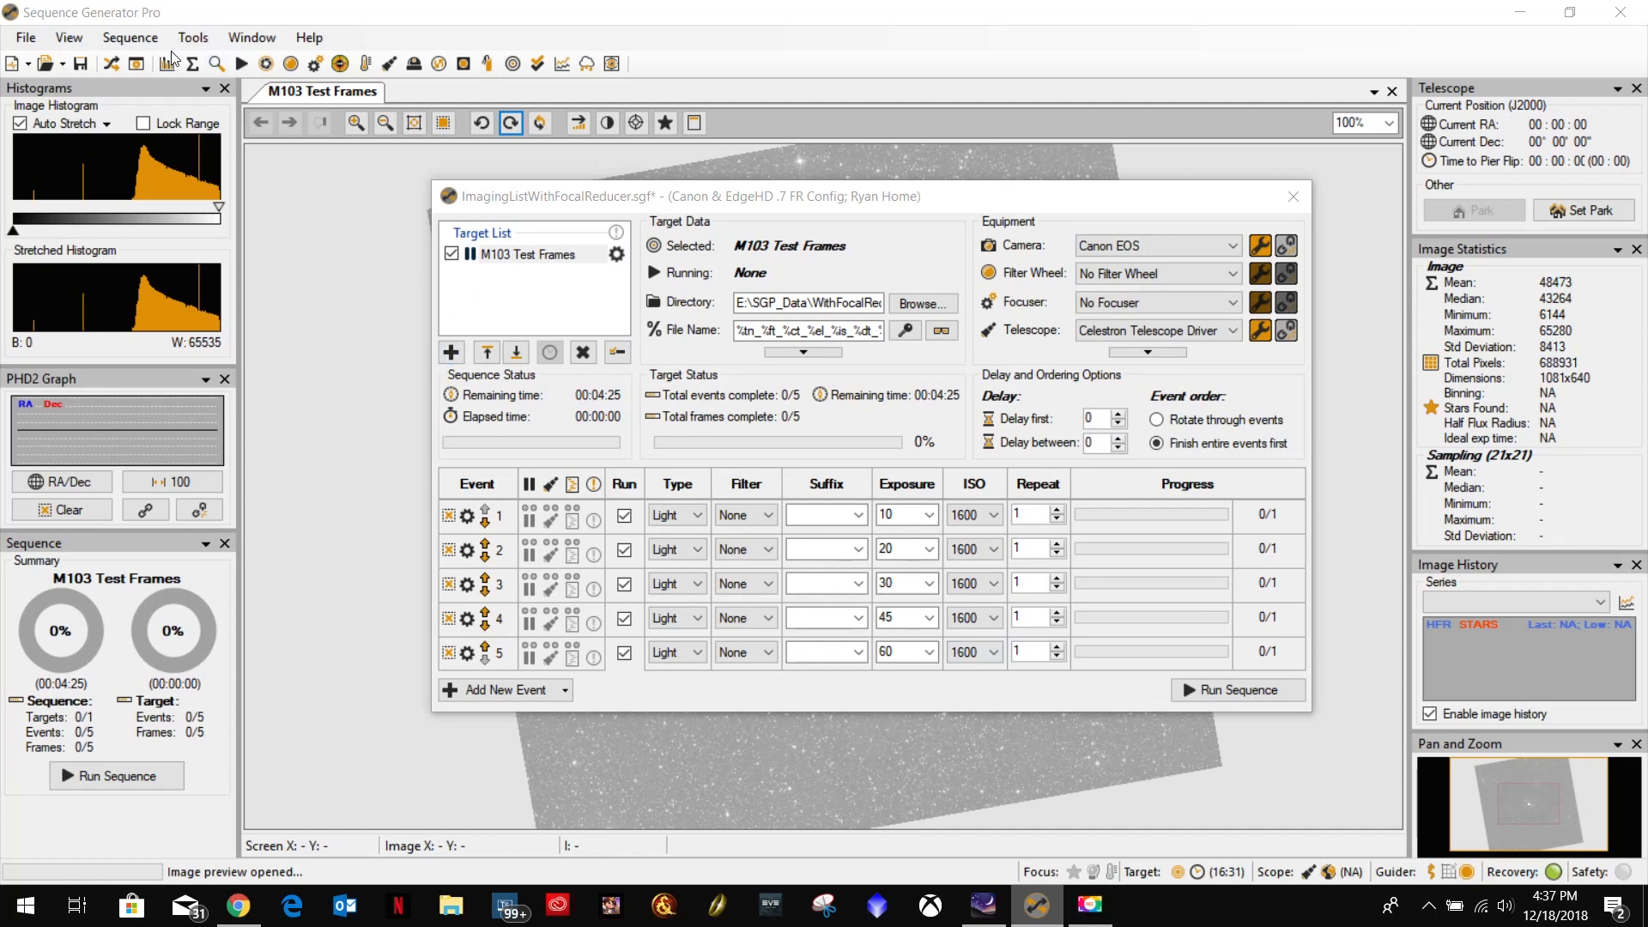
Fetch the sky image of M81 in the Framing & Mosaic Wizard.
left_click(130, 37)
mouse_move(187, 43)
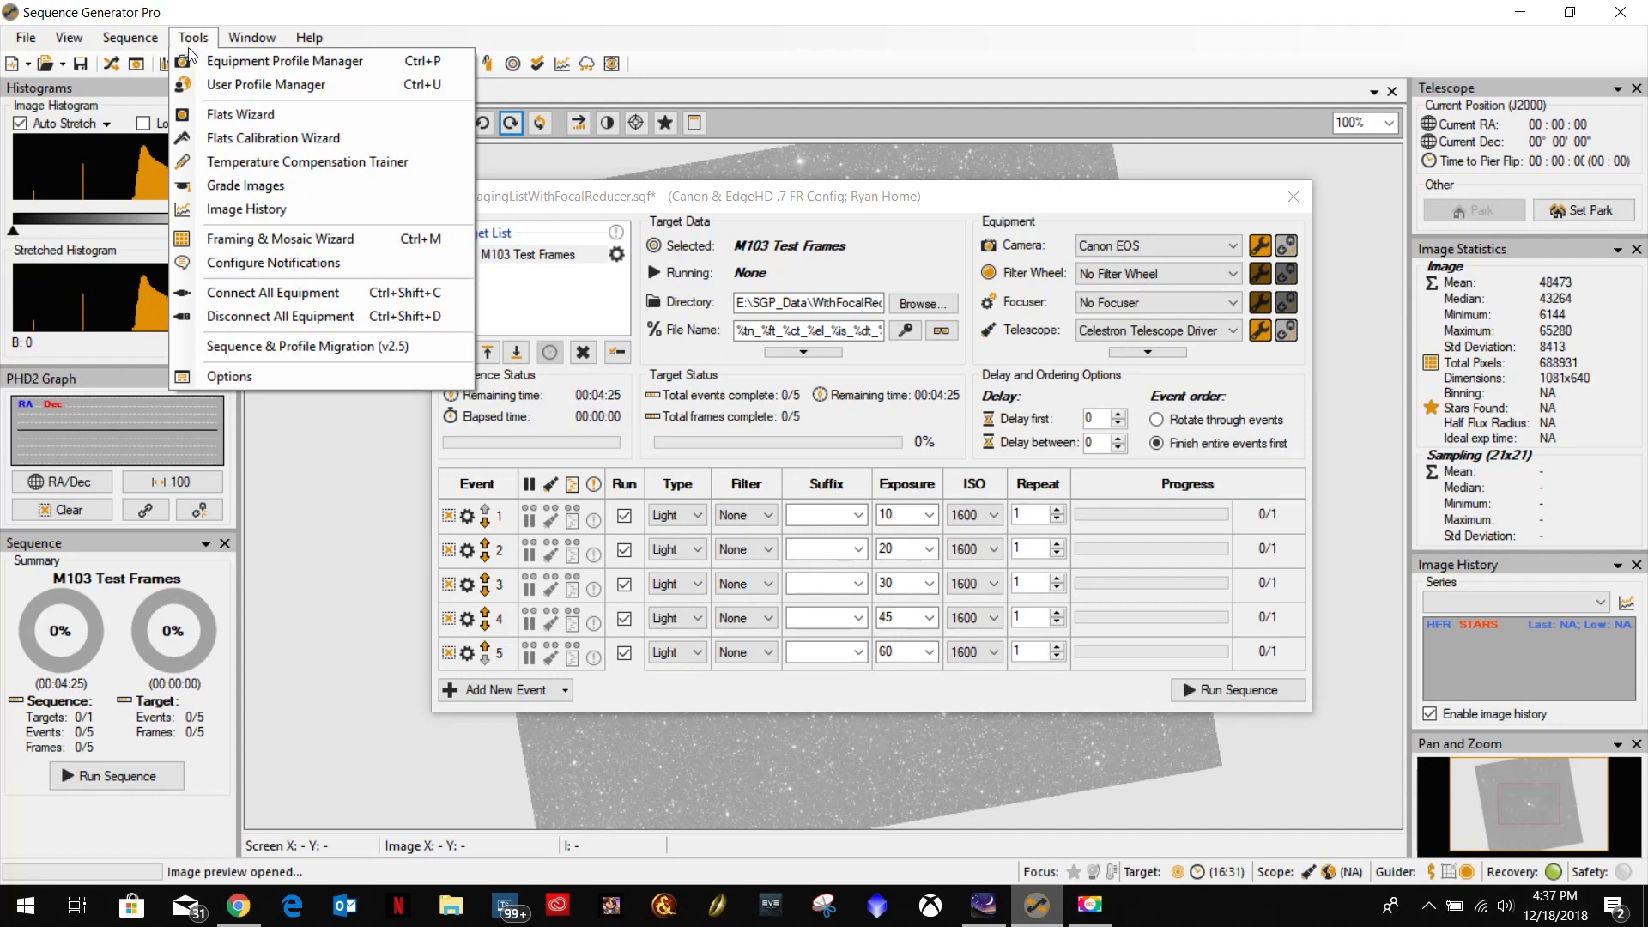
left_click(258, 239)
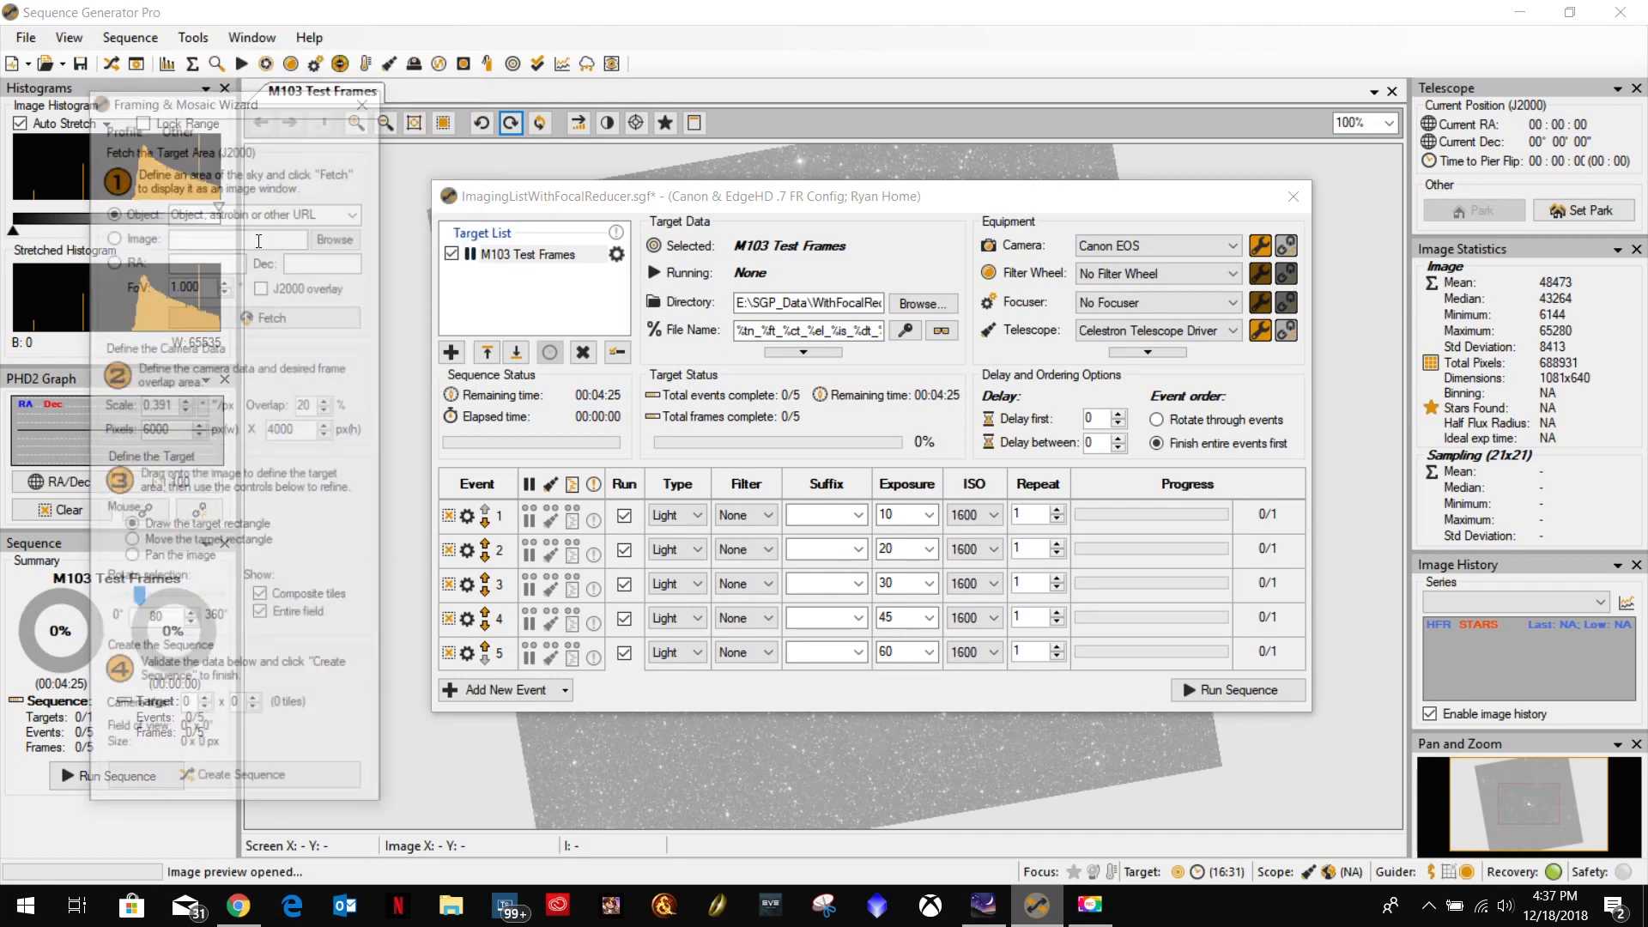
left_click(265, 212)
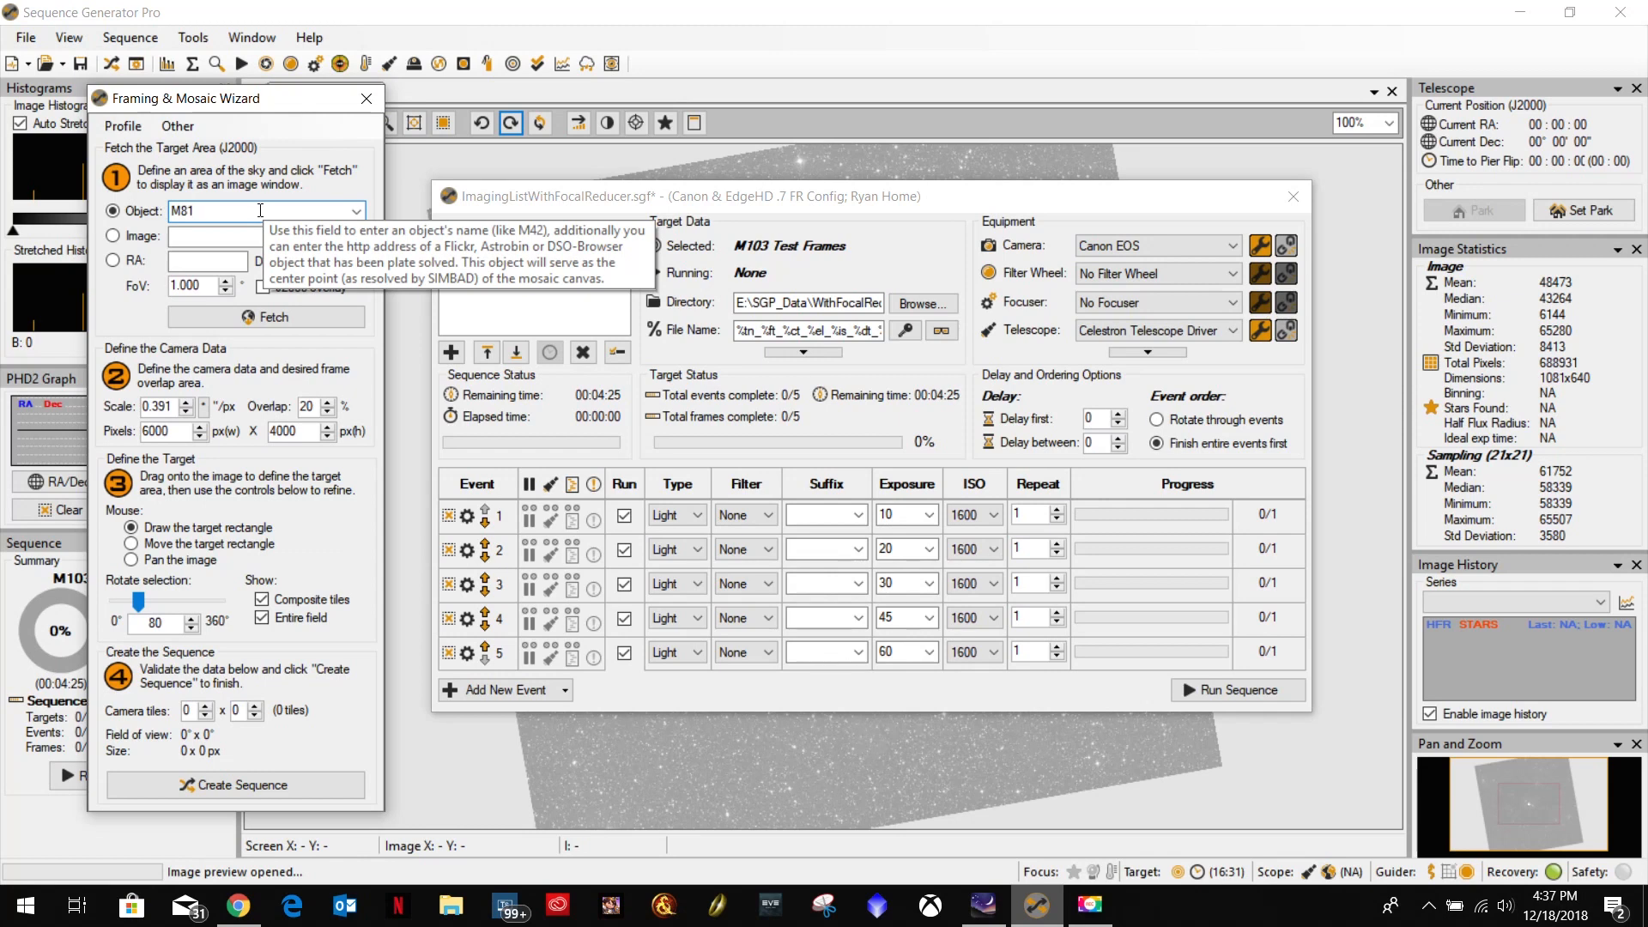
type("M81")
key("Return")
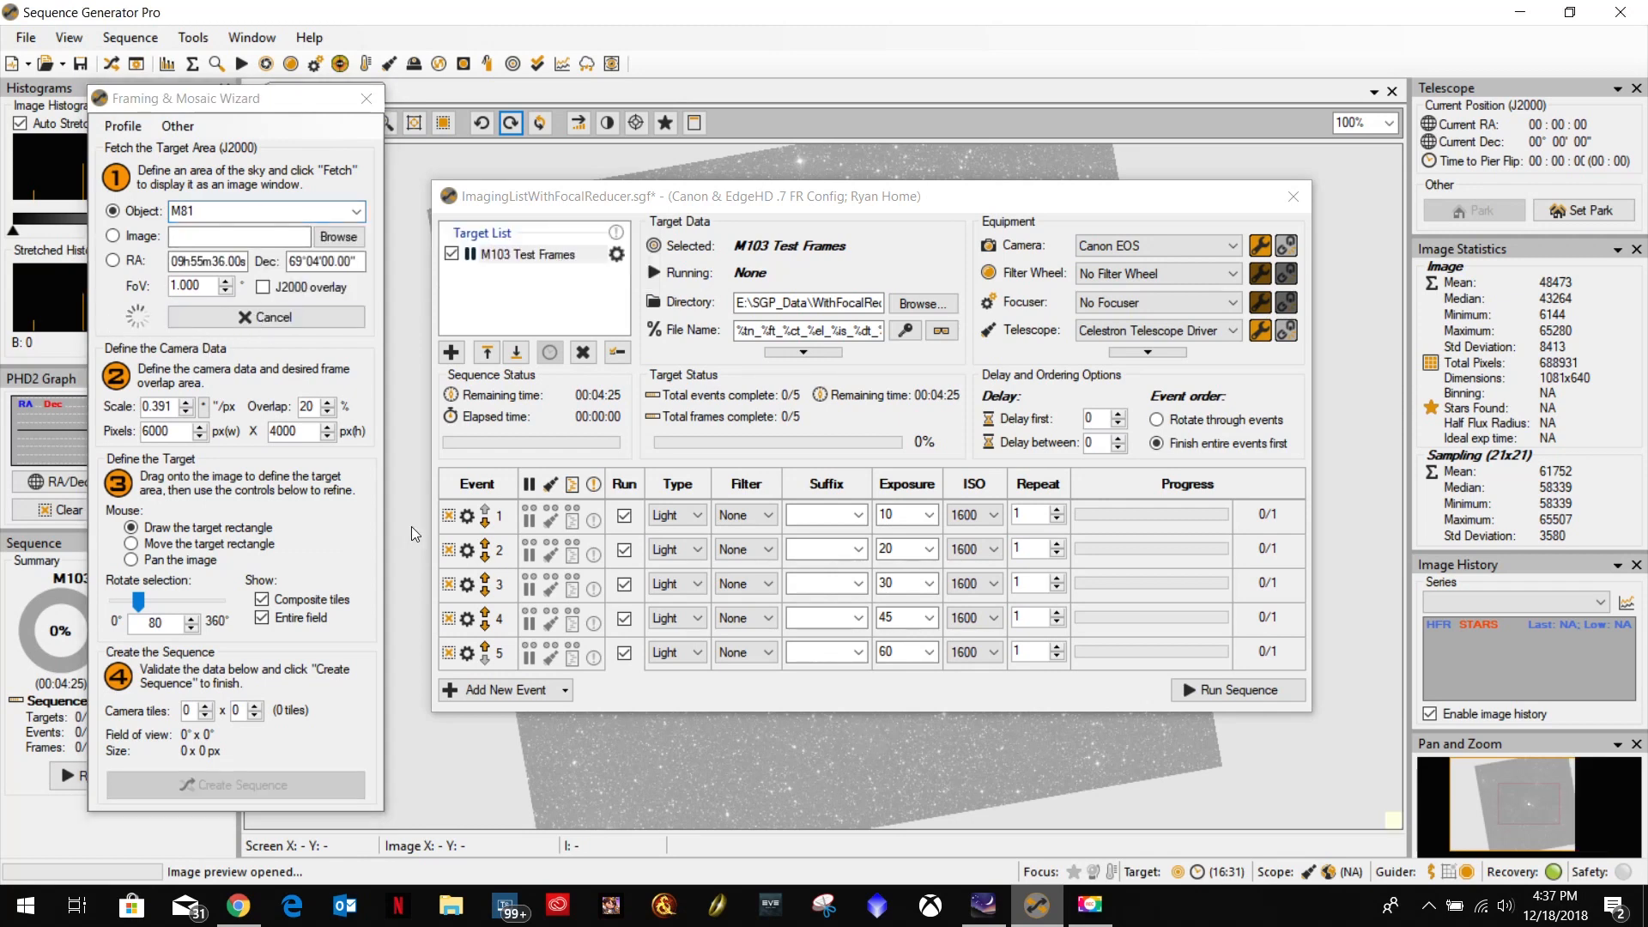
Close the sequence window, draw a single 6000 x 4000 px camera tile on the M81 image and center it on the galaxy.
left_click(1293, 197)
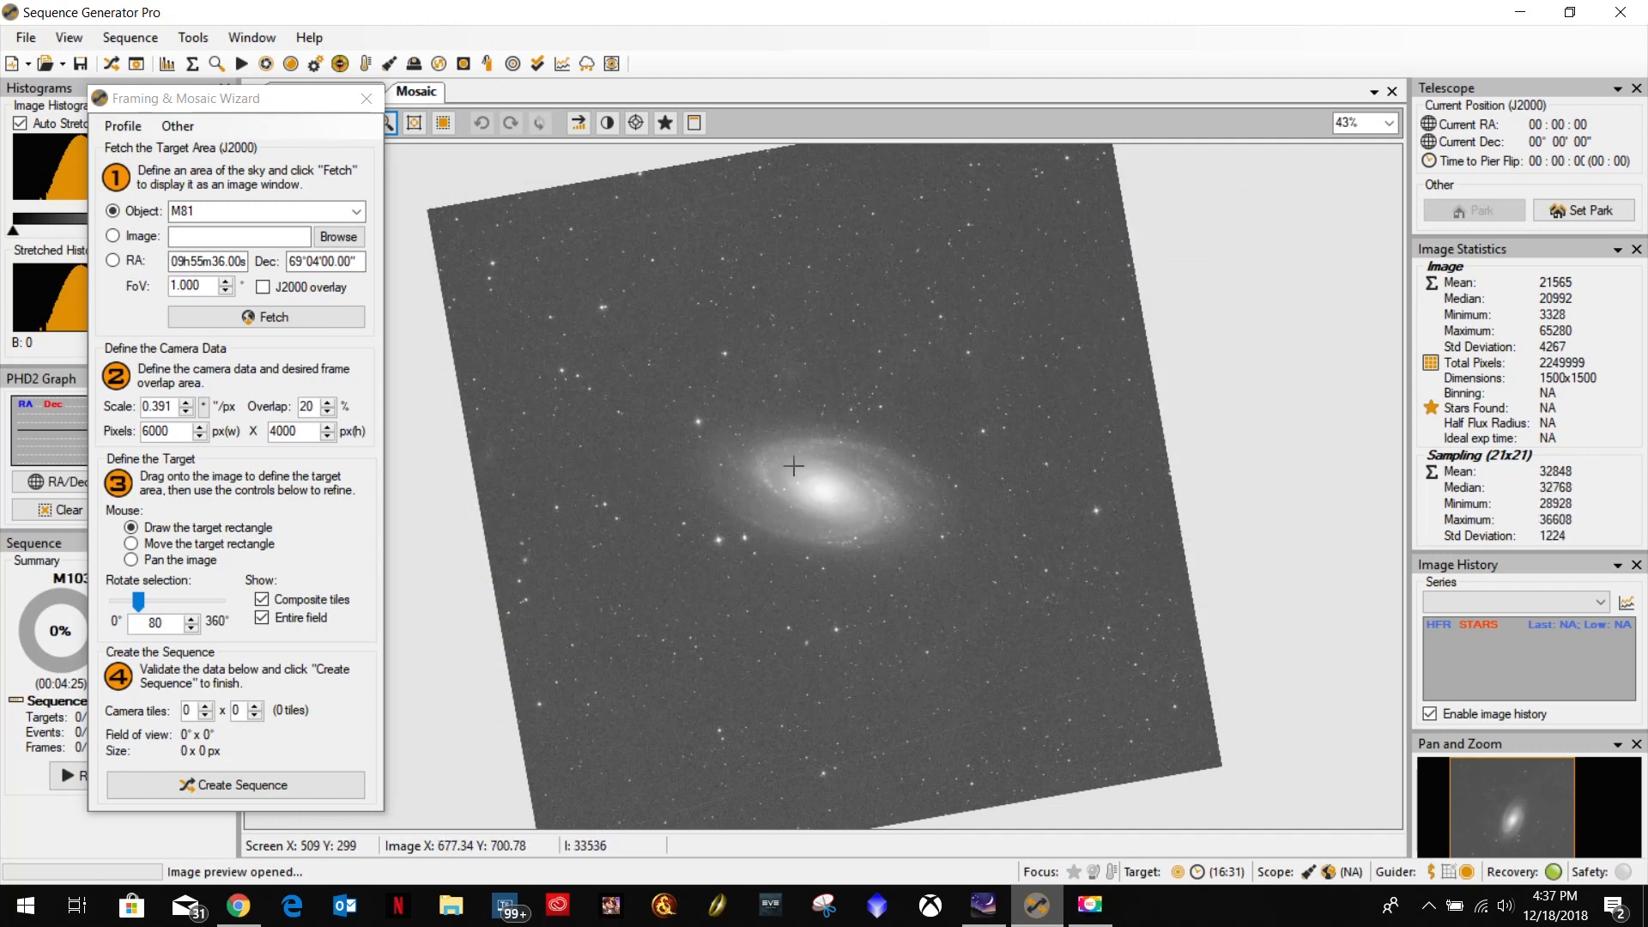
left_click_drag(849, 516, 874, 536)
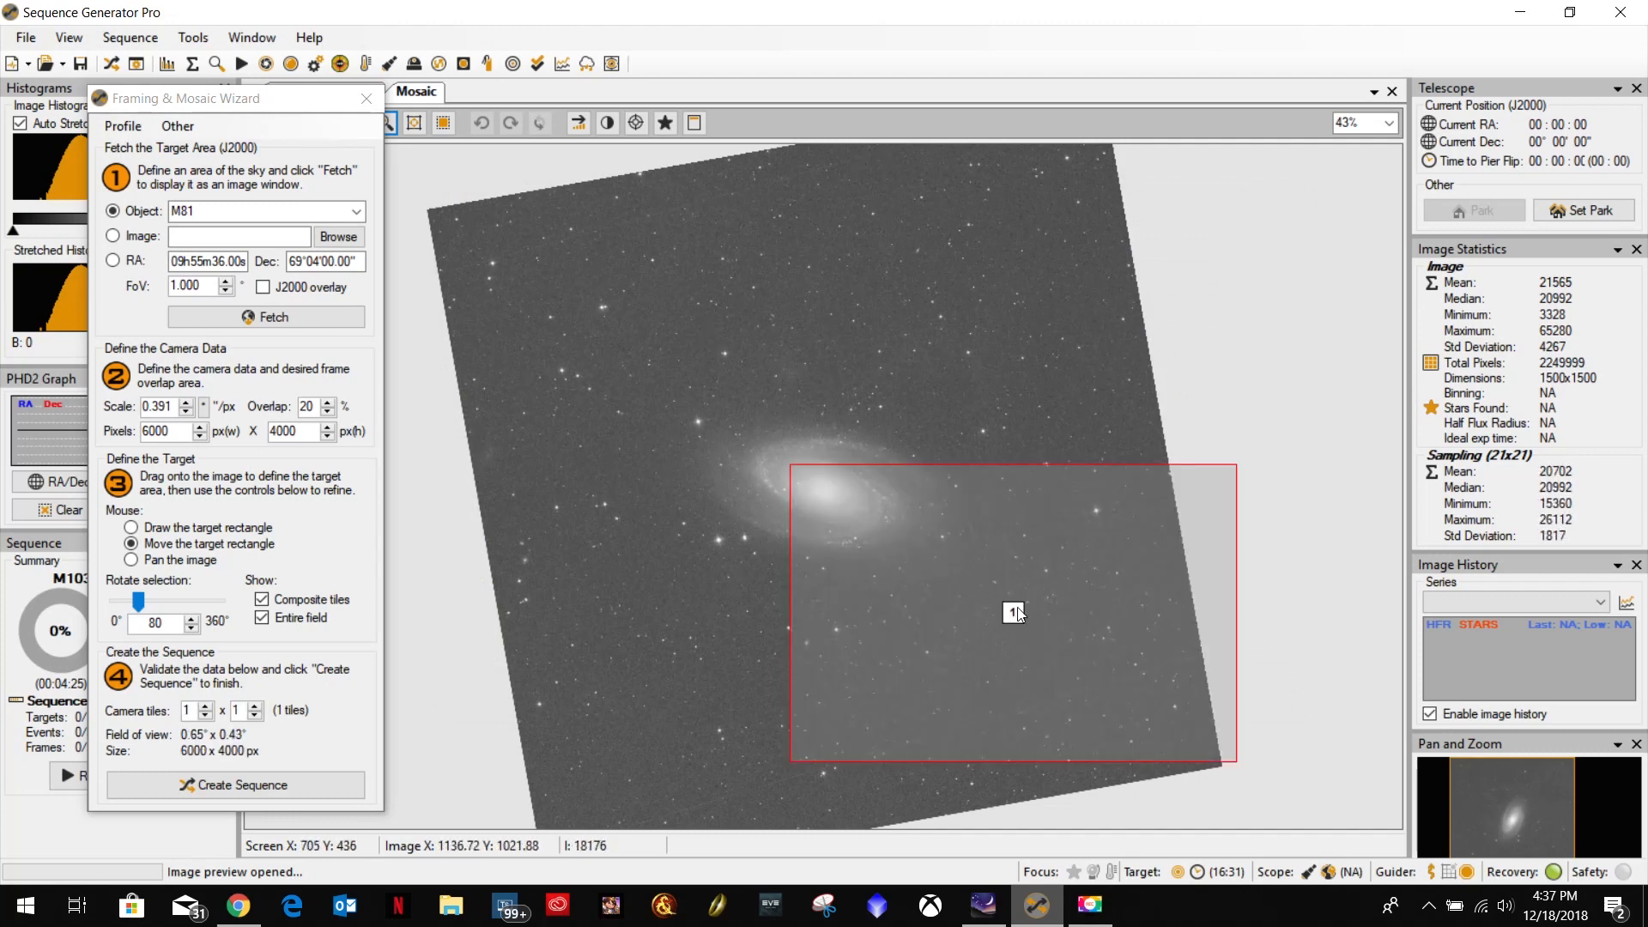
left_click_drag(1016, 615, 824, 495)
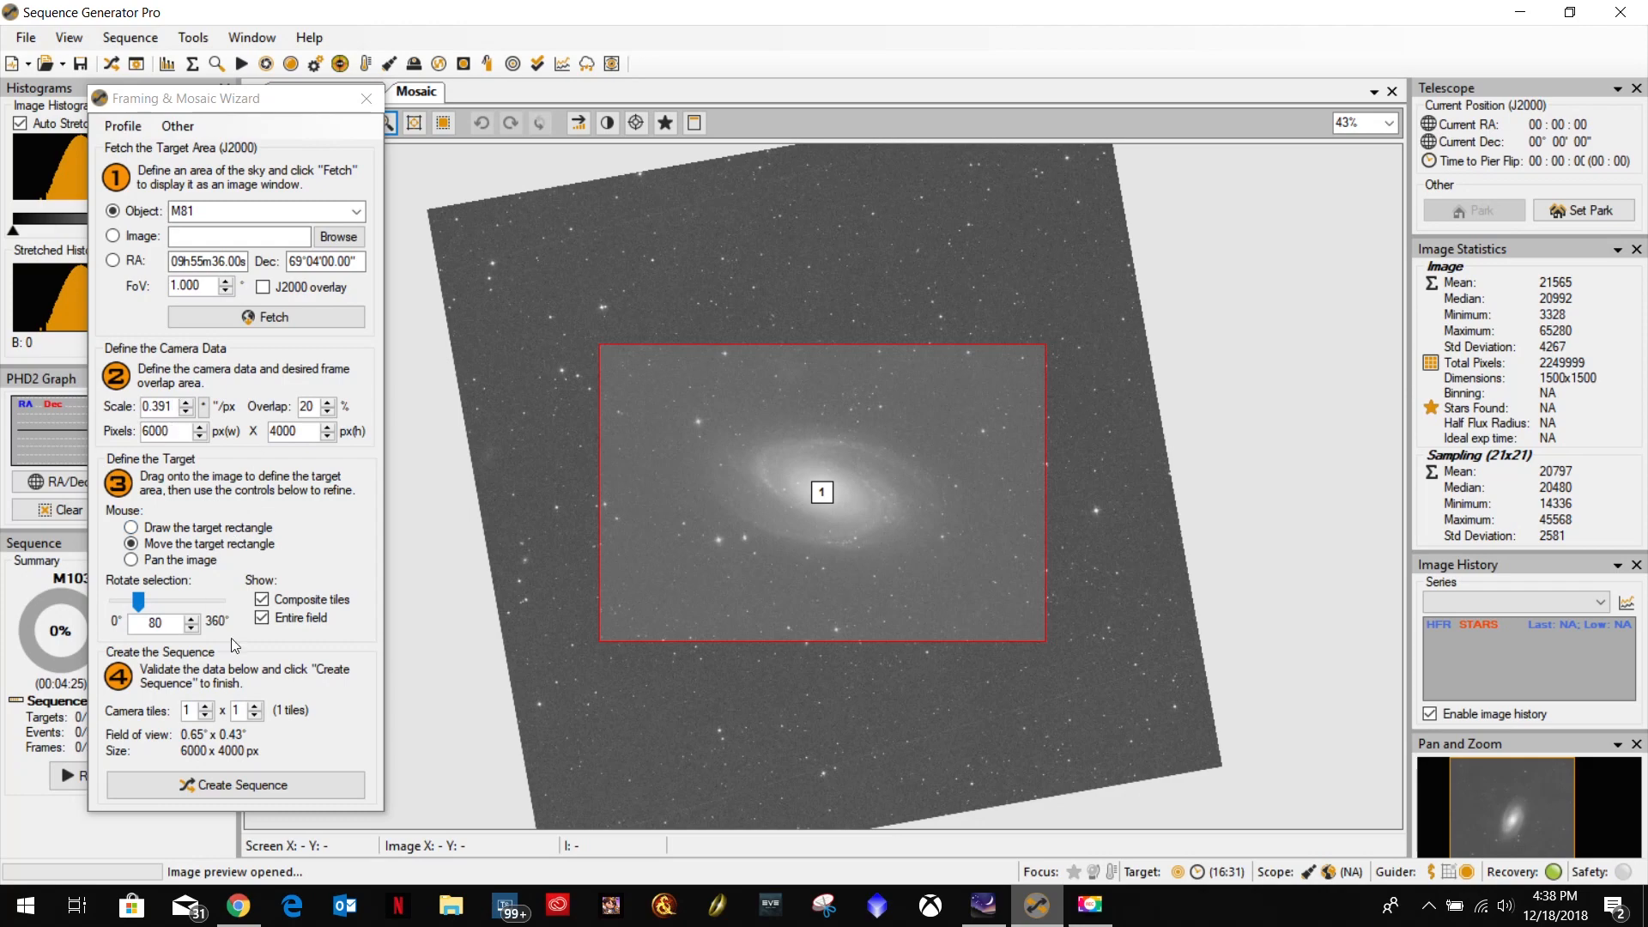
Create a sequence target named M81 from the framed tile, appending it to the existing sequence with precision centering.
left_click(250, 784)
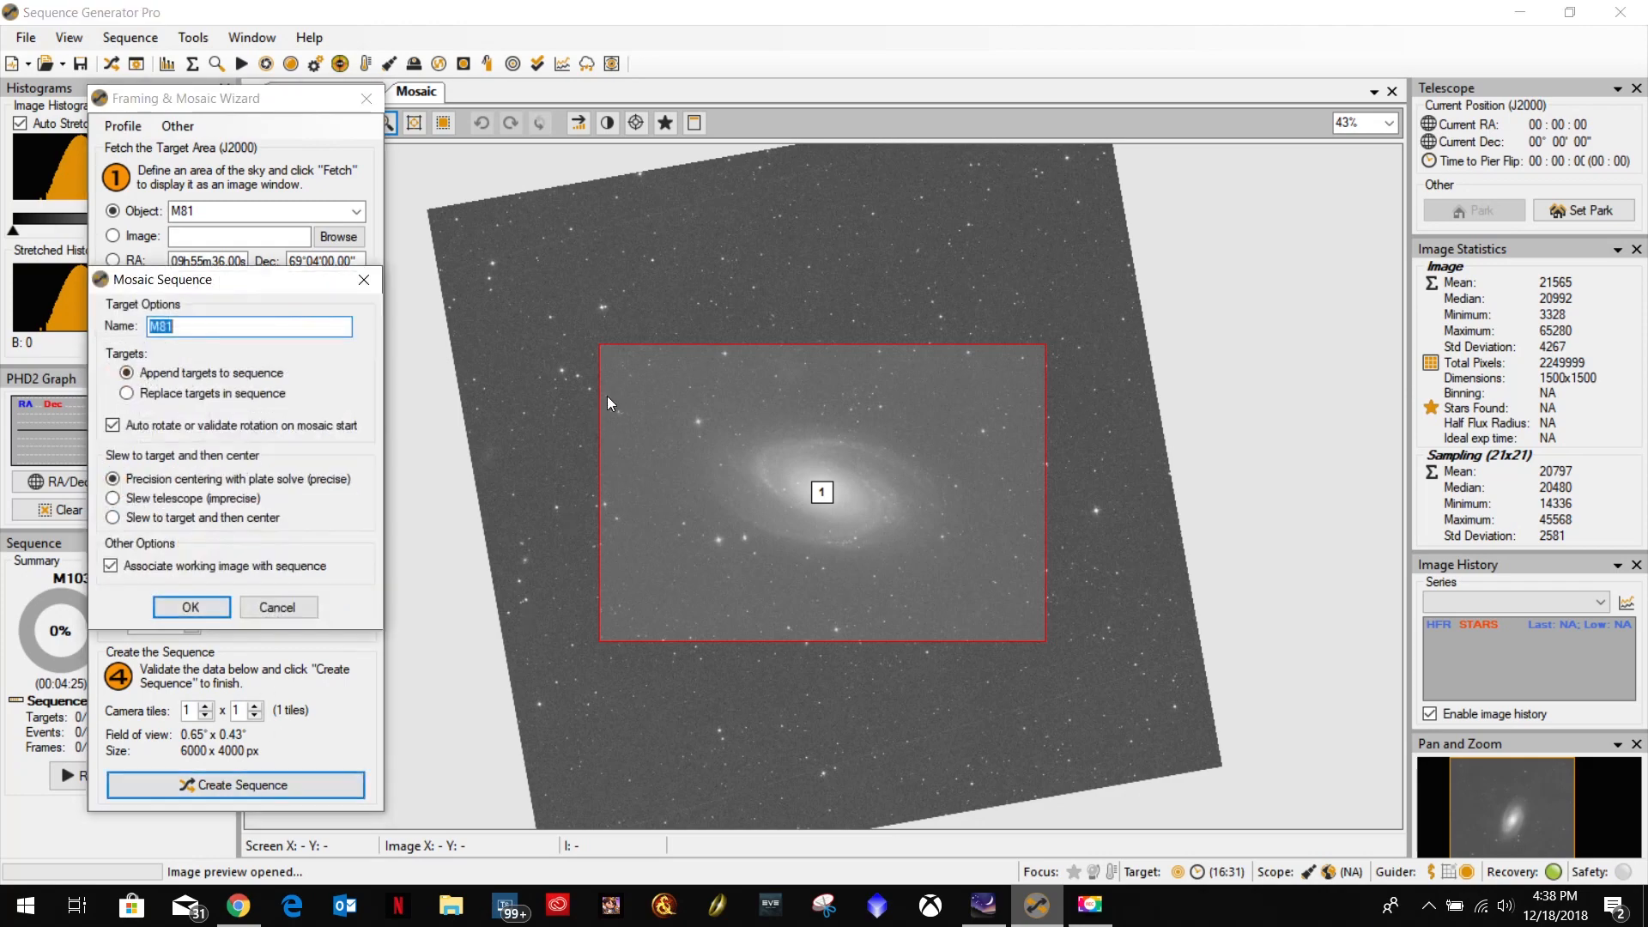
left_click(210, 328)
left_click(191, 611)
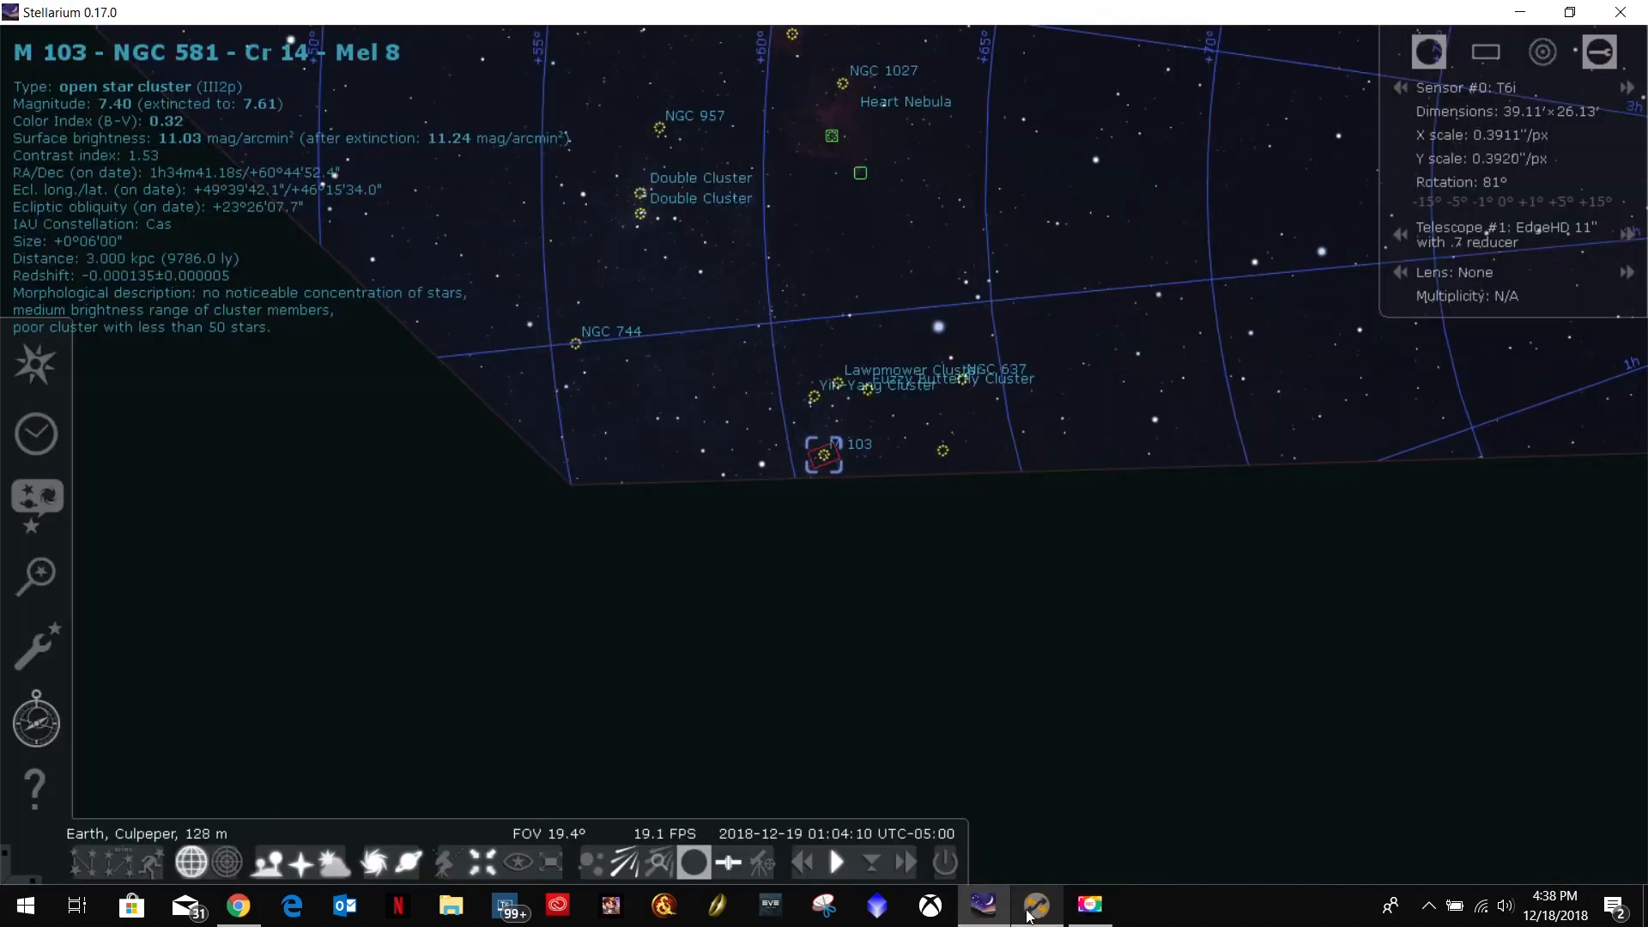
left_click(1034, 905)
left_click(894, 522)
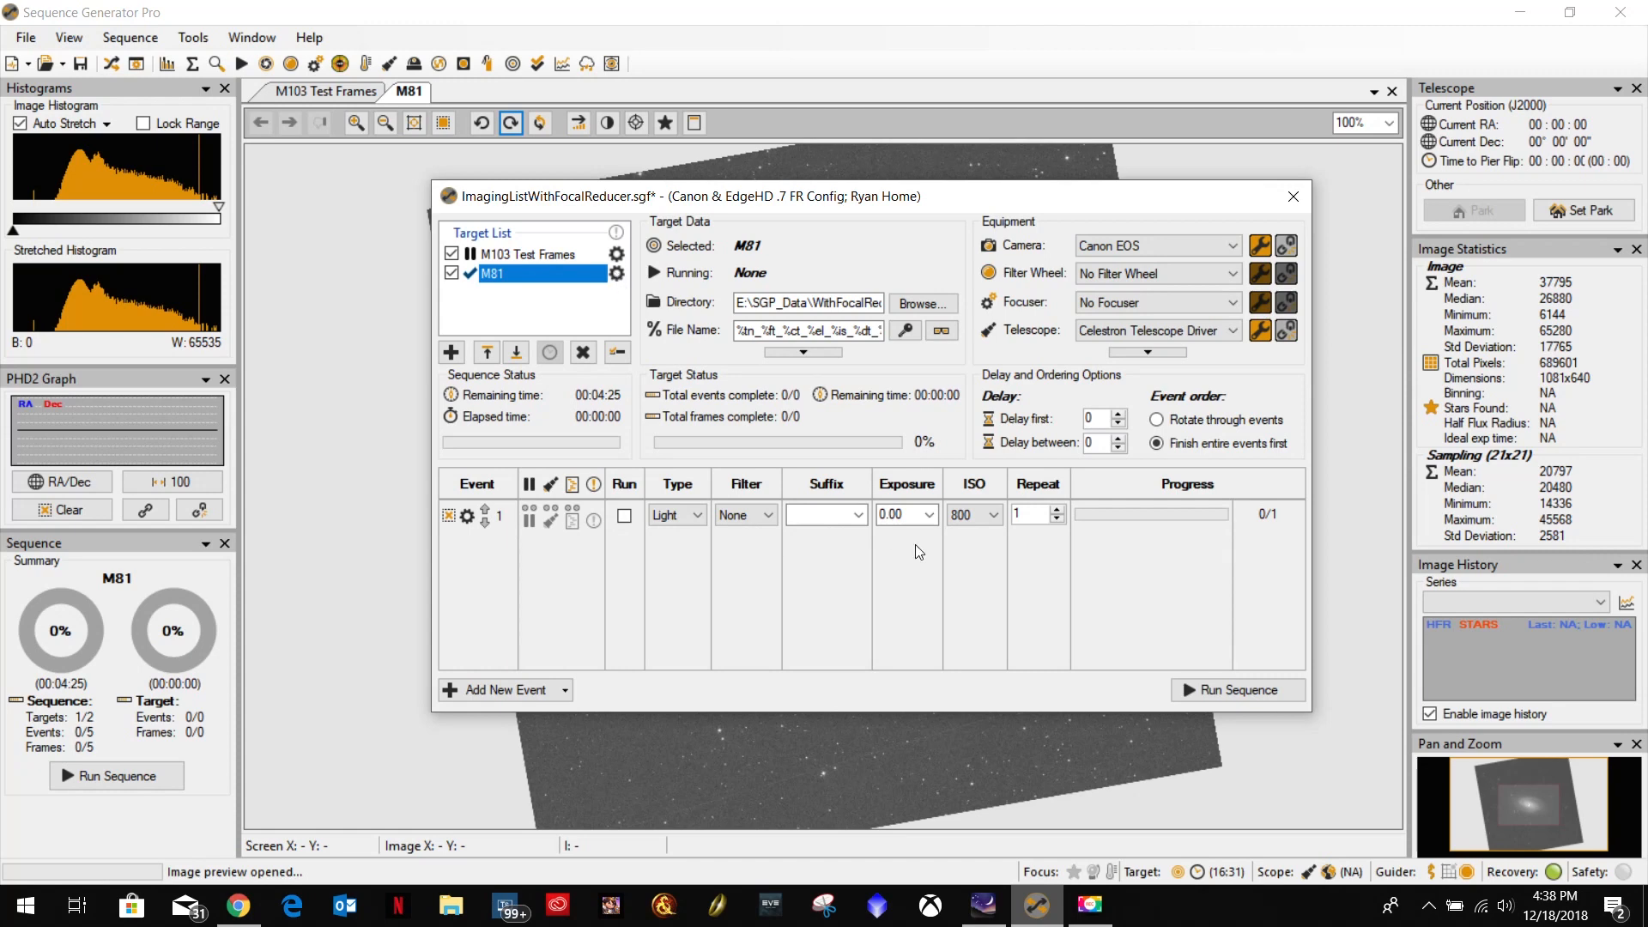
Open the target settings of M81, then switch to Stellarium and find M81 there.
left_click(617, 274)
left_click(984, 905)
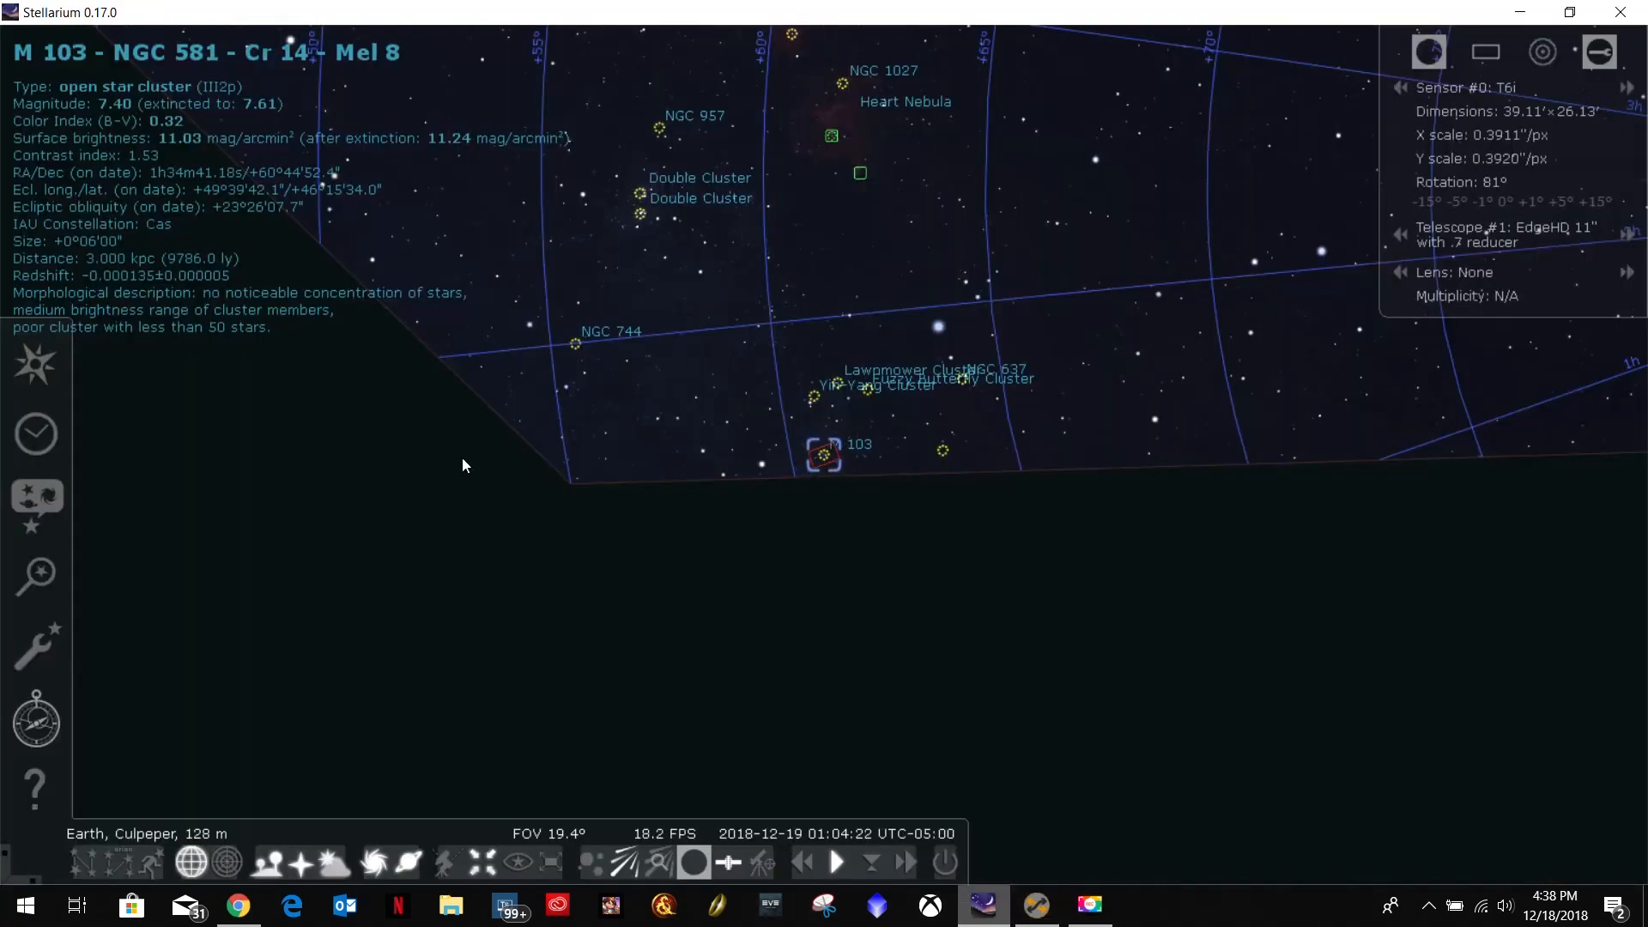
left_click(39, 573)
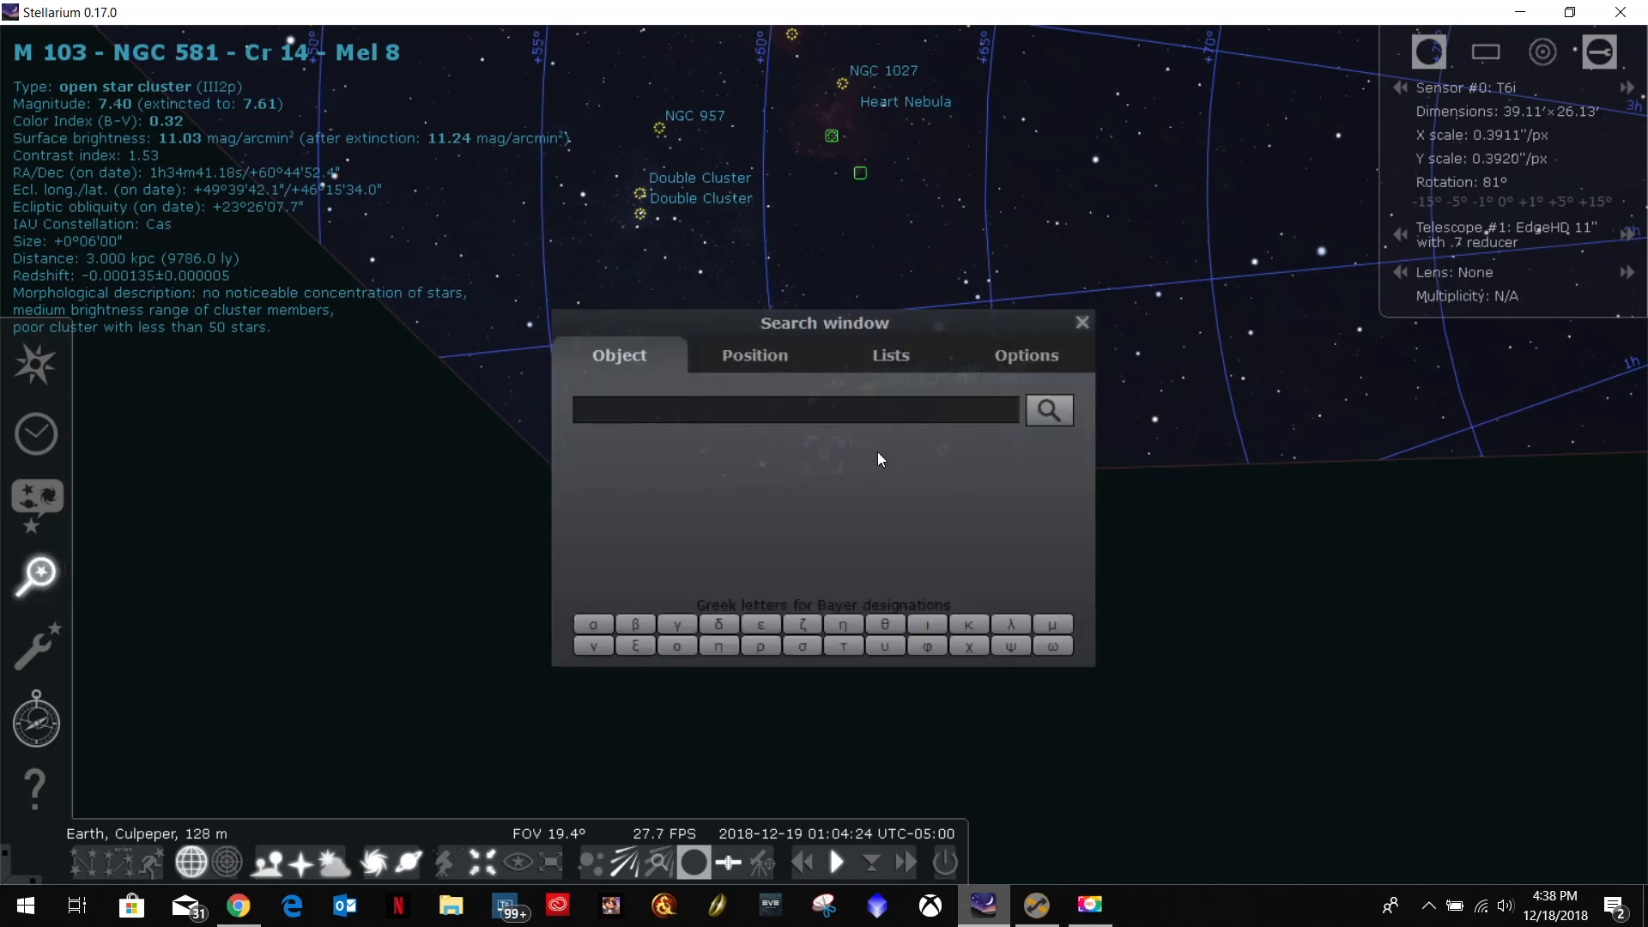
type("M81")
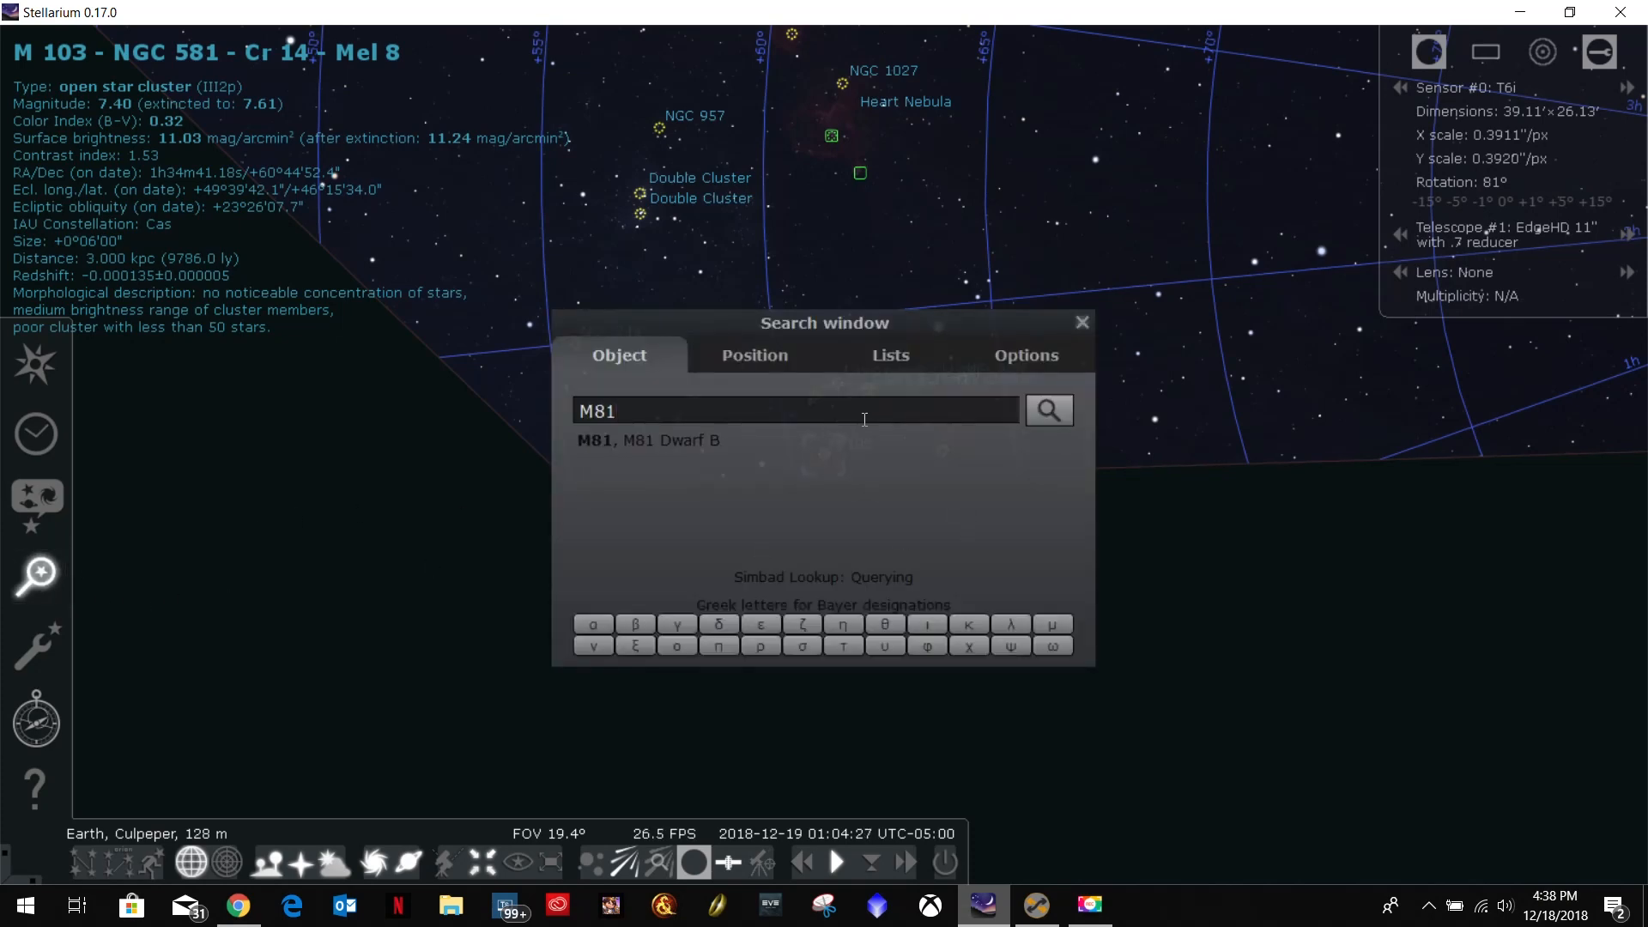
key("Return")
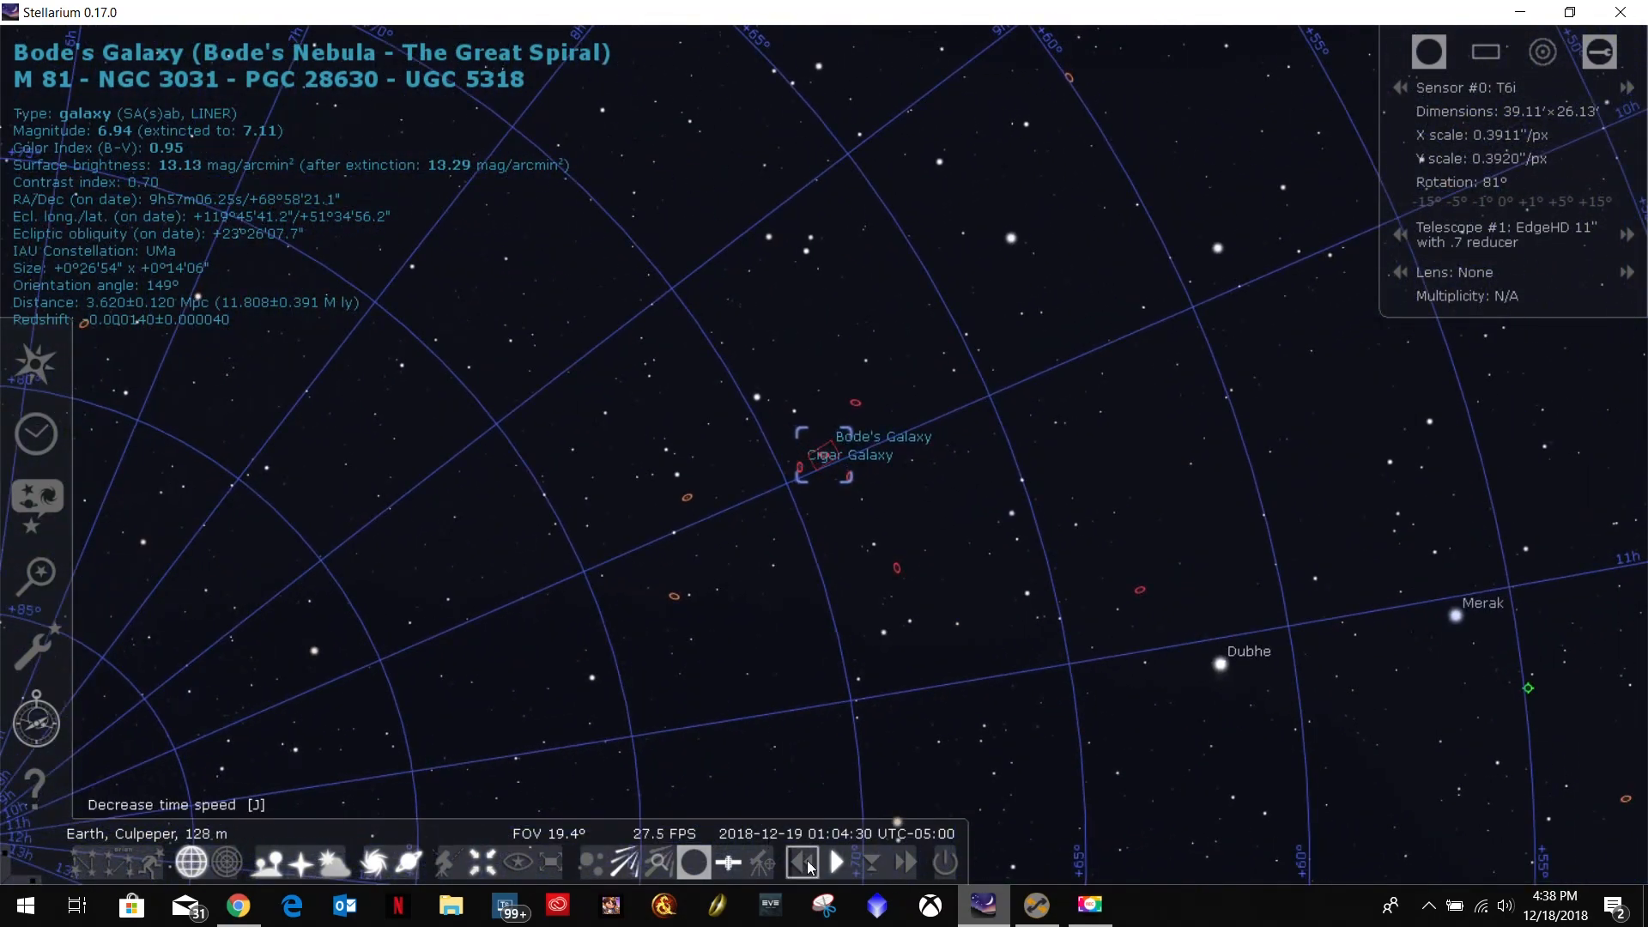
Rewind the sky time to about 22:34 on 2018-12-18, when M81 is just above the horizon, and resume normal speed.
left_click(805, 867)
left_click(807, 870)
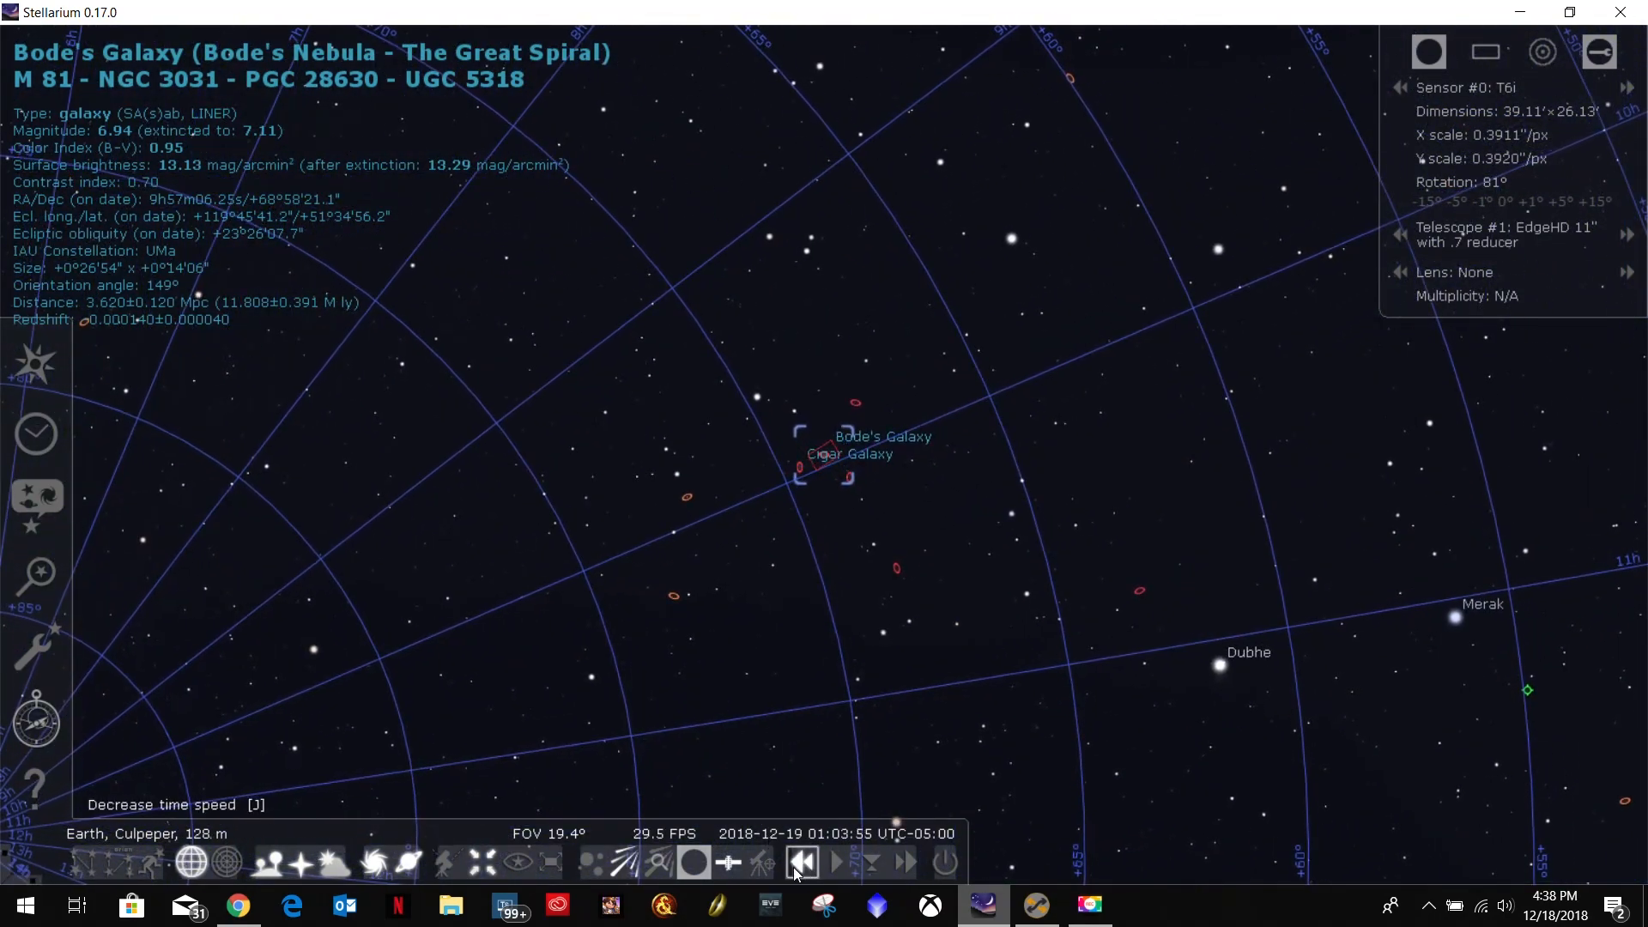
left_click(808, 873)
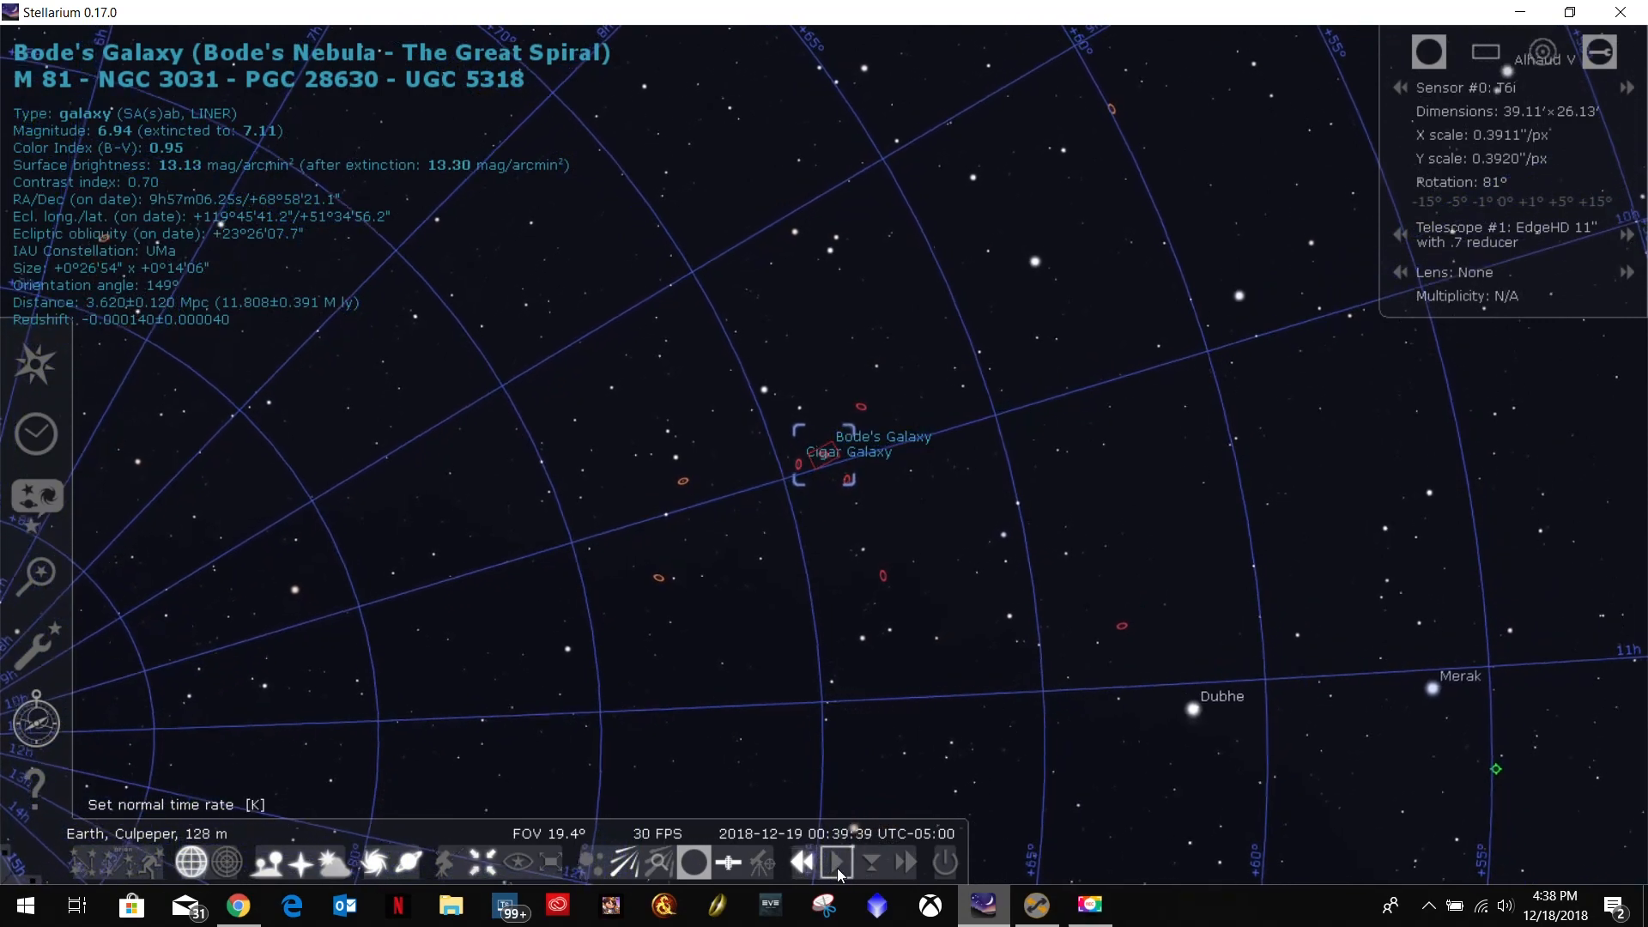
left_click(837, 863)
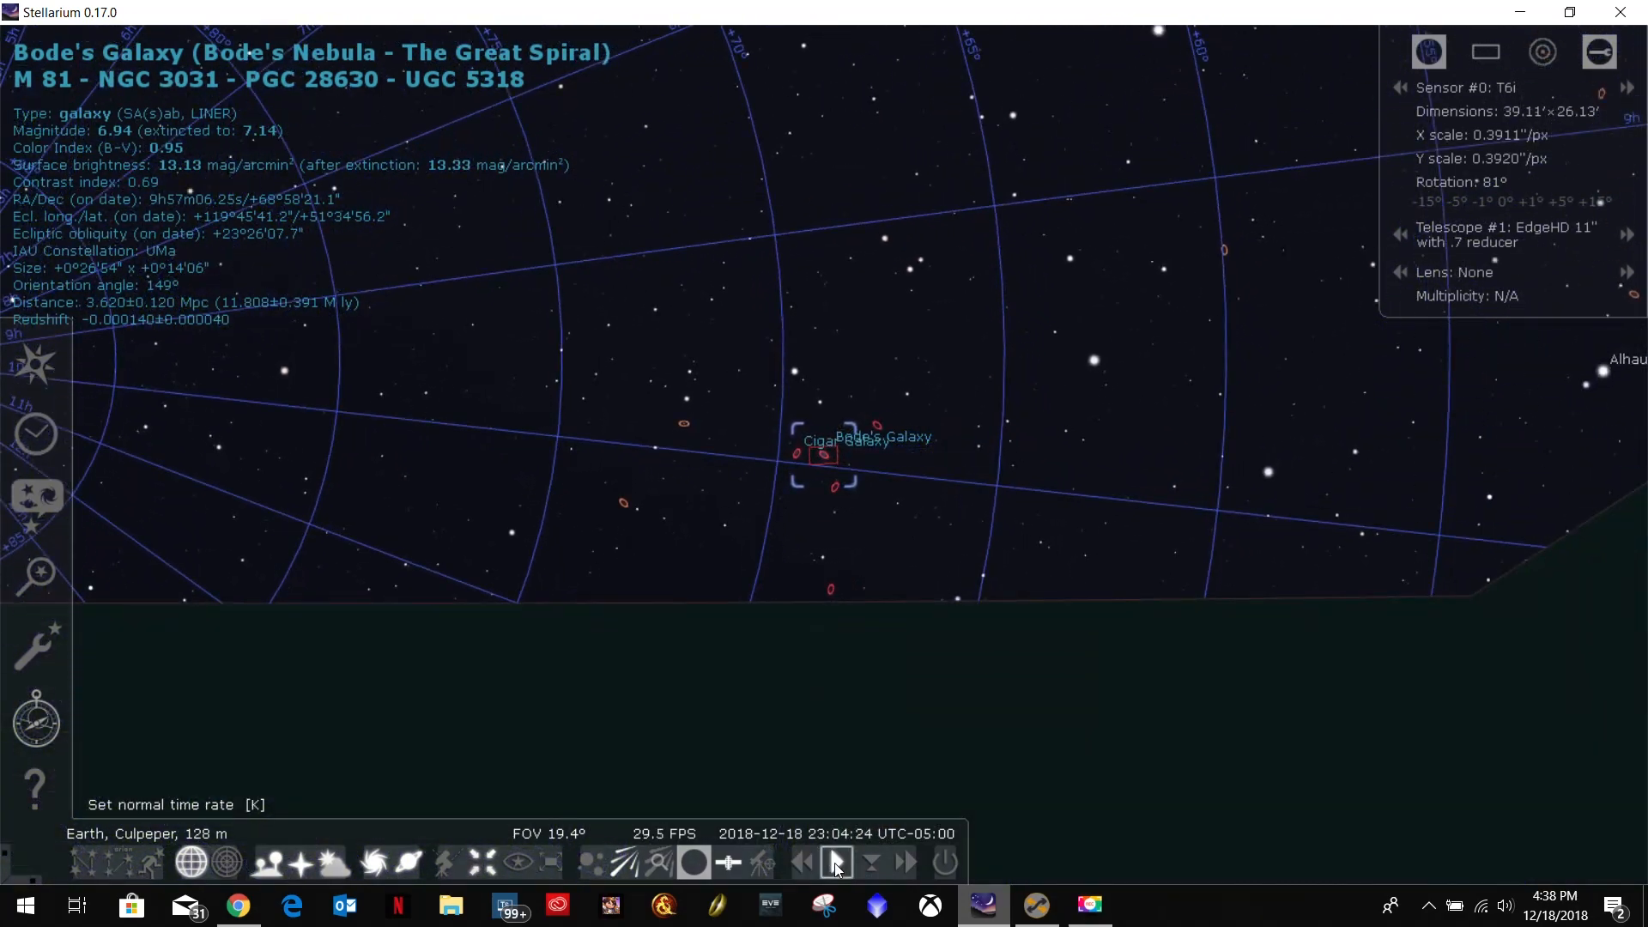
left_click(804, 859)
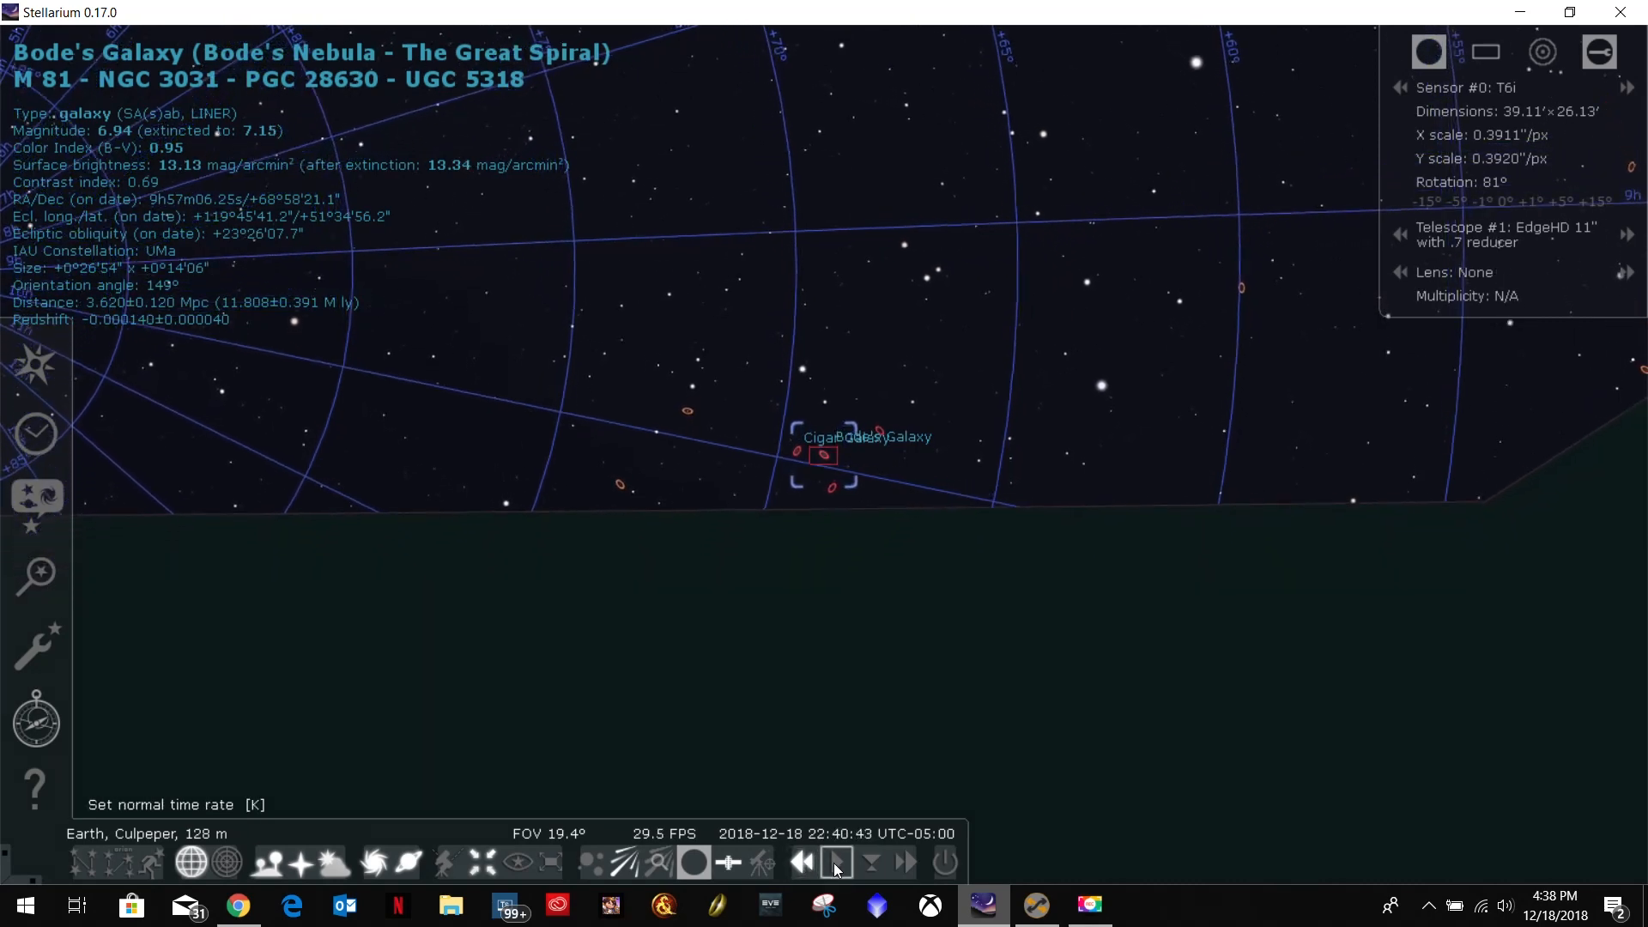
left_click(837, 862)
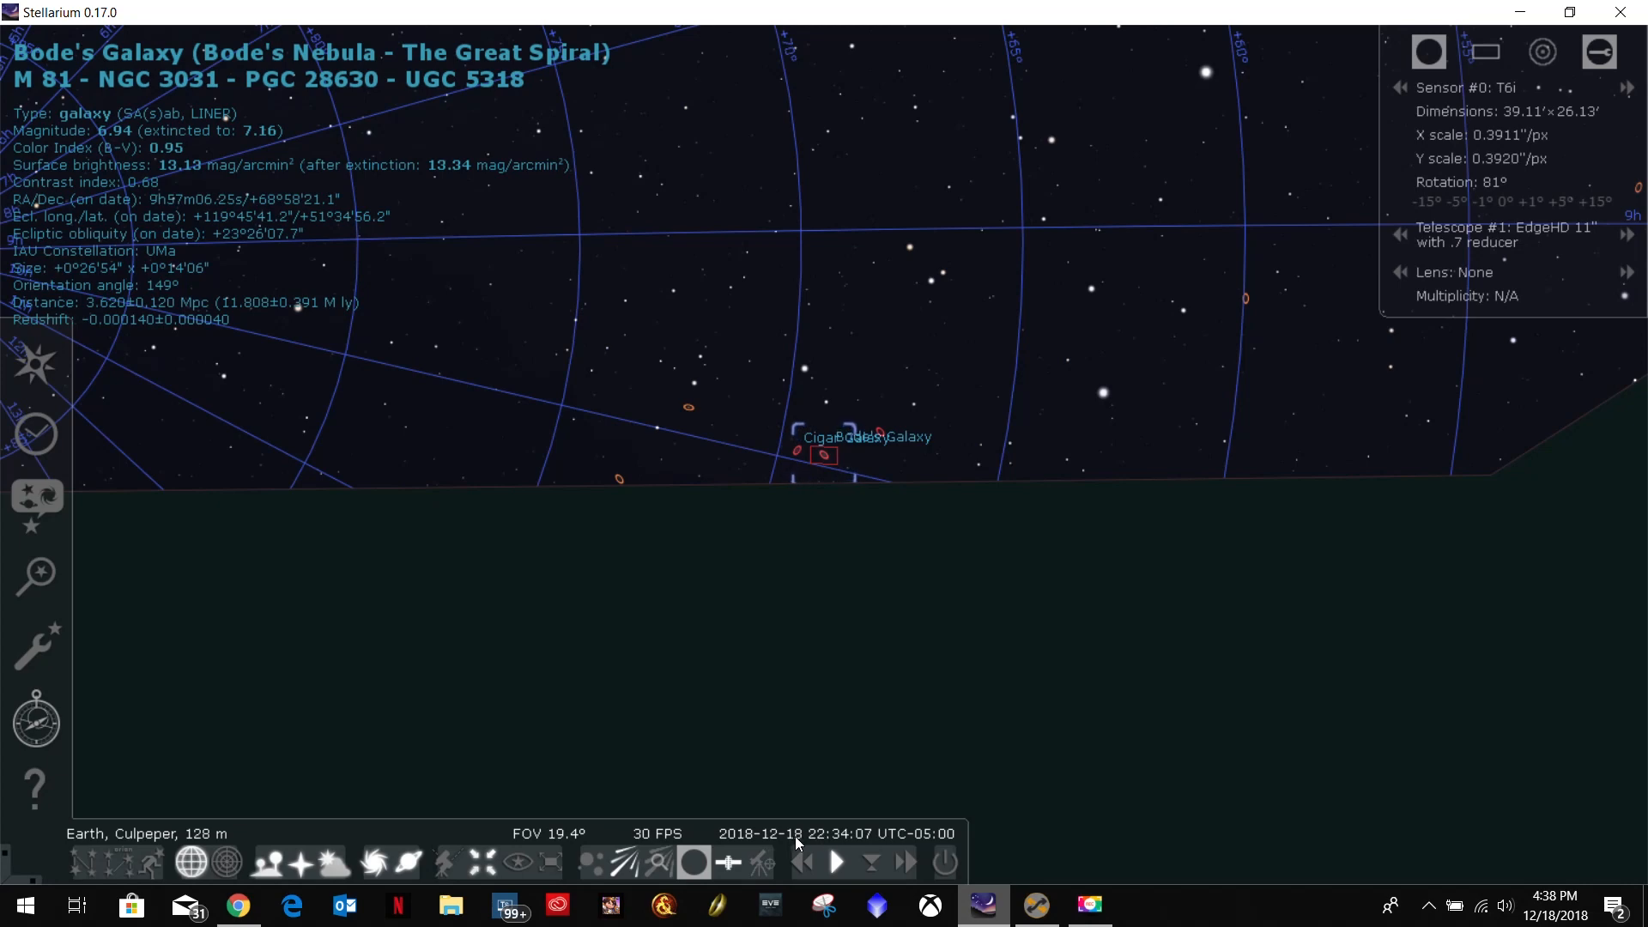
Return to Sequence Generator Pro, enable both time constraints for M81 and set its start time to 10:30:00 PM.
left_click(1037, 905)
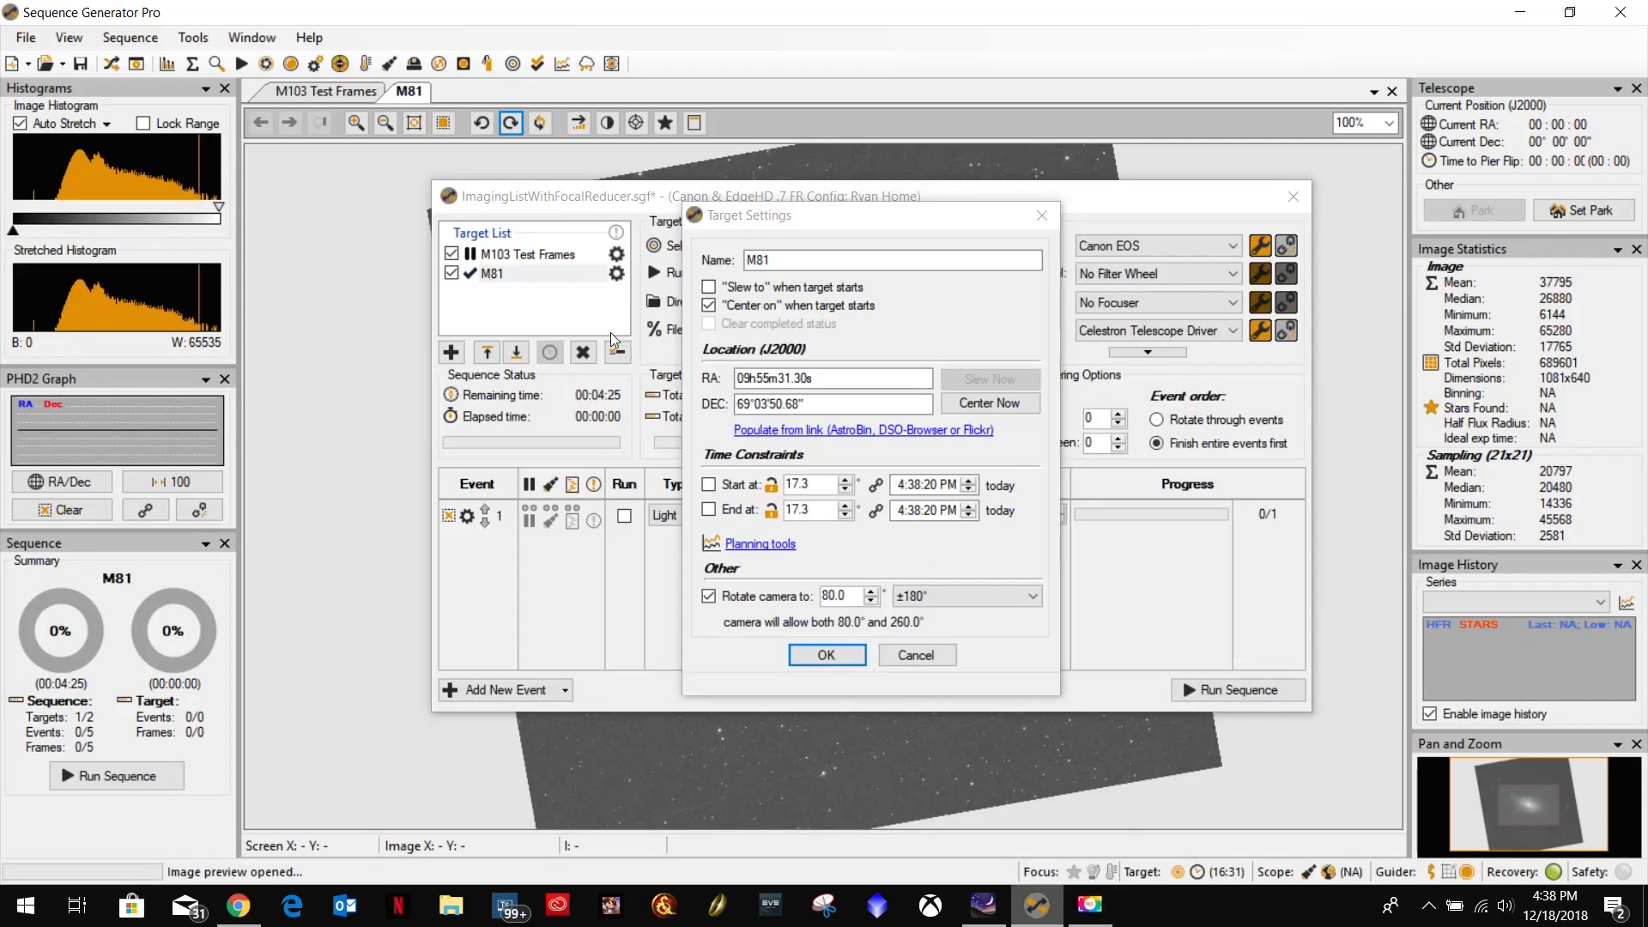
left_click(709, 484)
left_click(709, 509)
left_click(901, 487)
type("10")
left_click(917, 486)
type("30")
left_click(934, 483)
type("00")
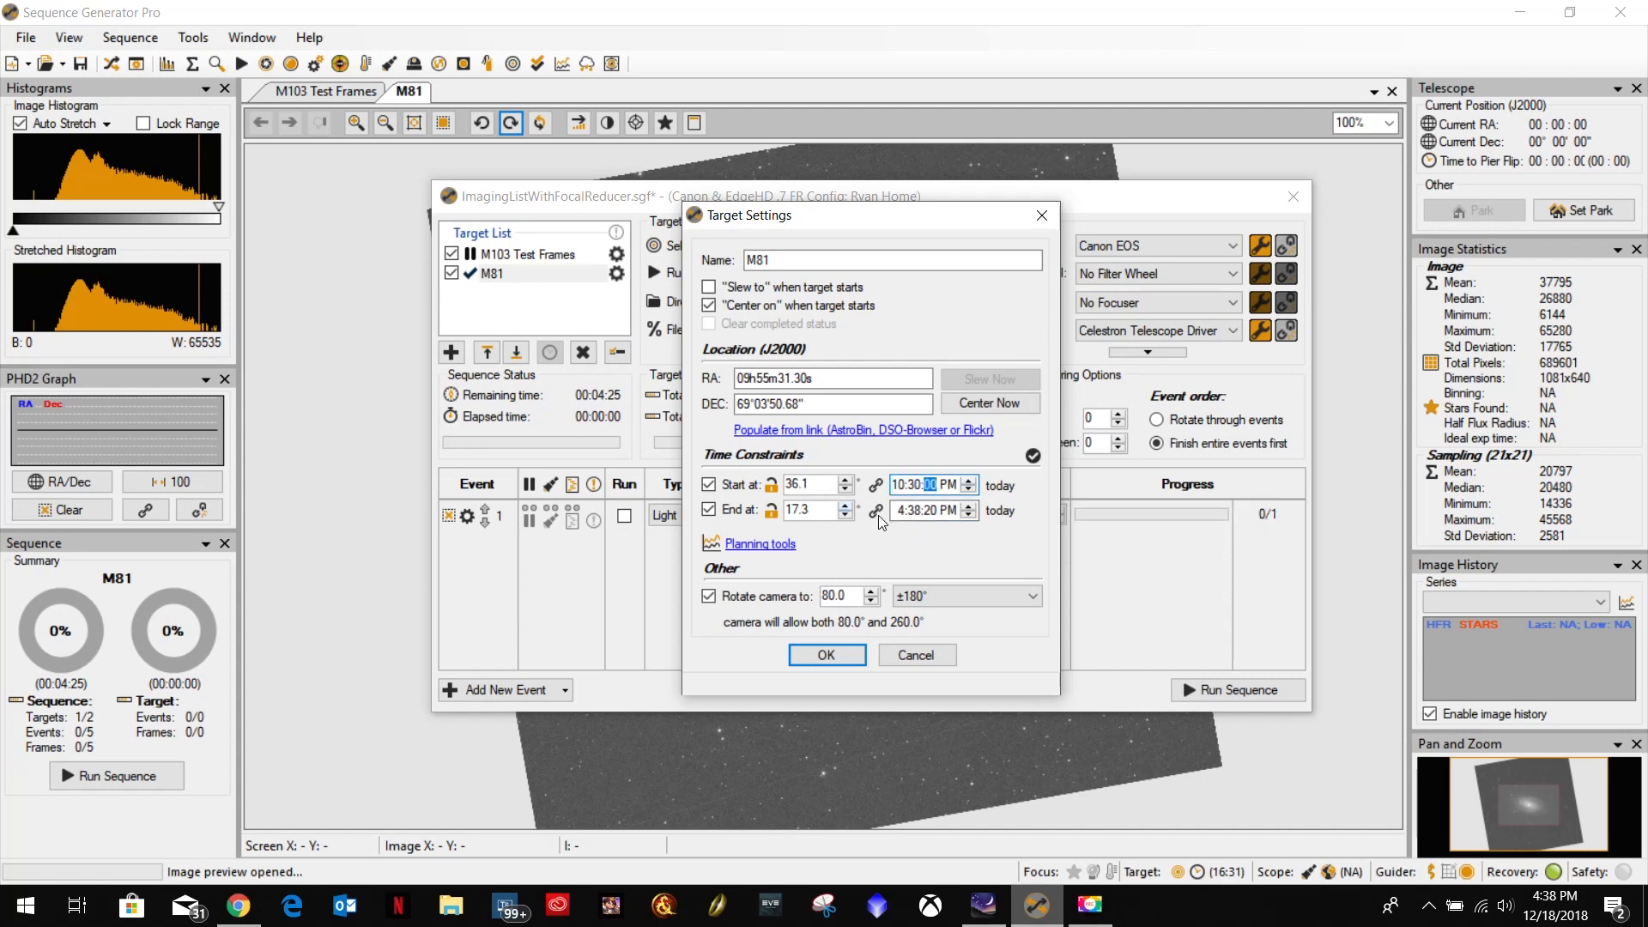
Fast-forward M81 in Stellarium to daylight at about 07:33 on 2018-12-19, then check the sun and moon times in The Photographer's Ephemeris.
left_click(981, 907)
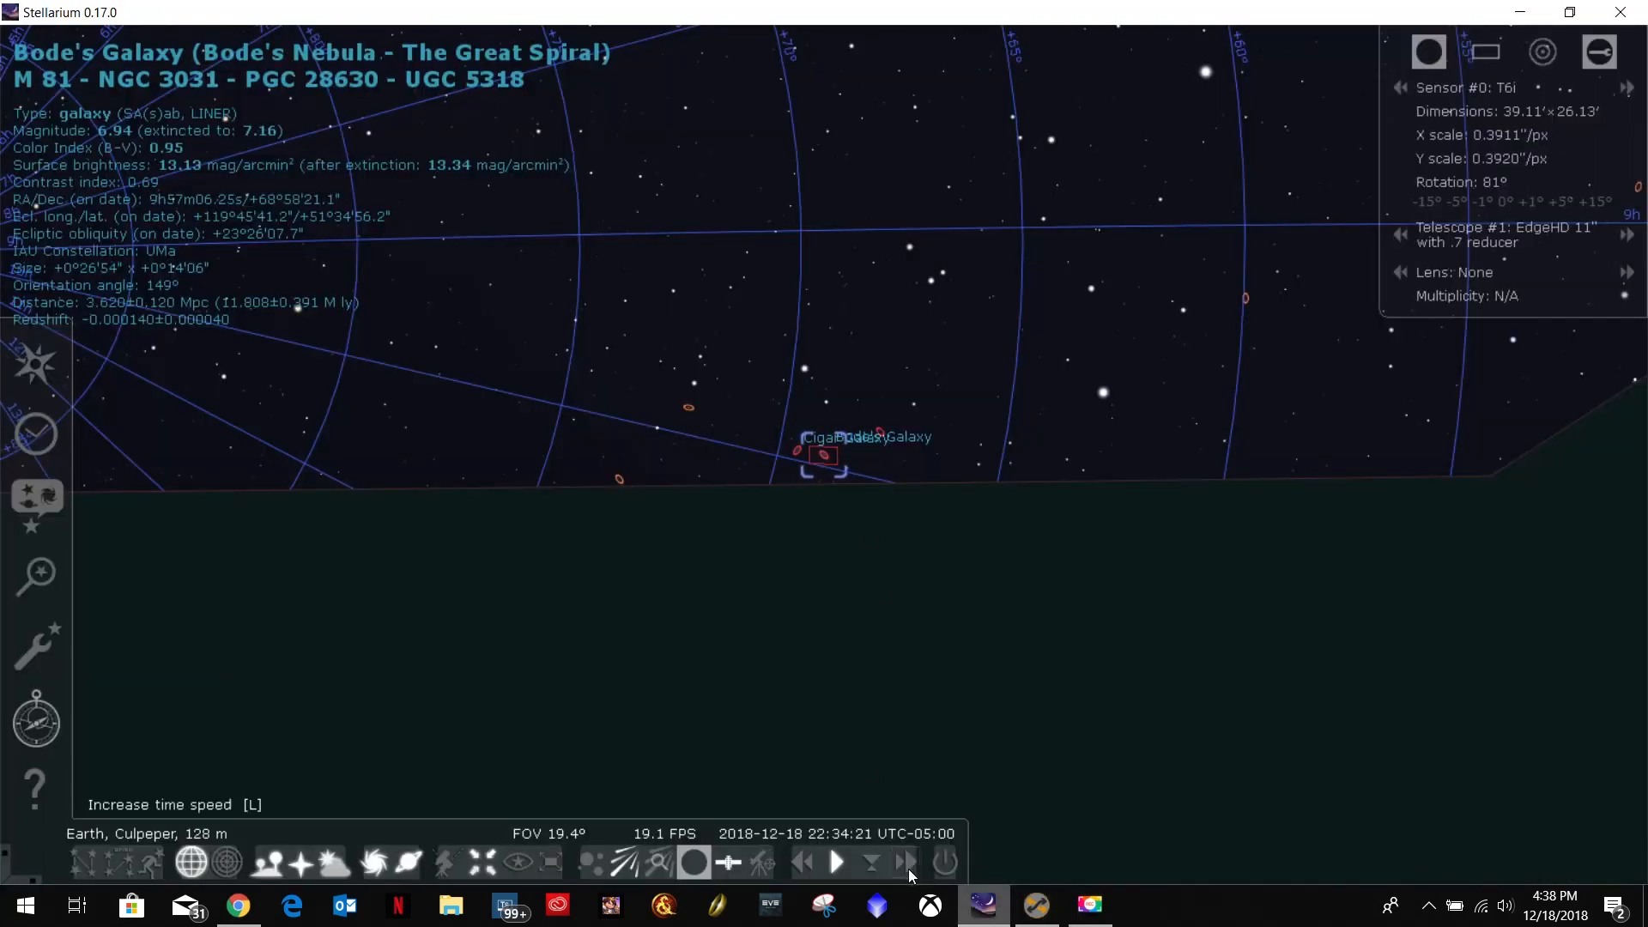
left_click(907, 867)
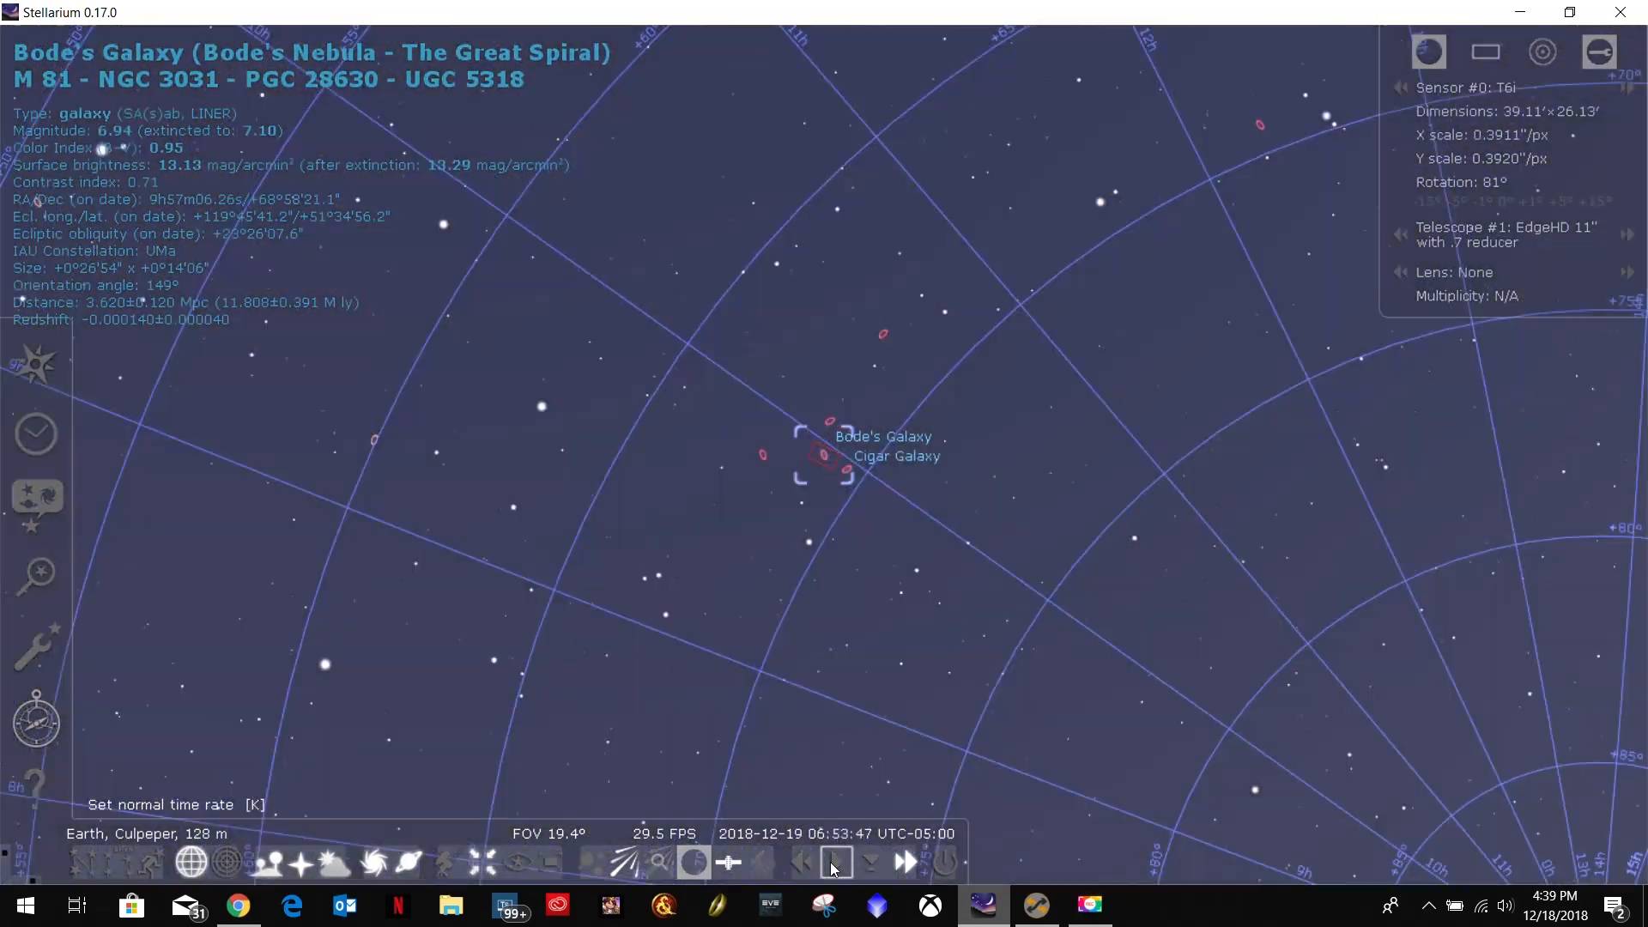
left_click(835, 863)
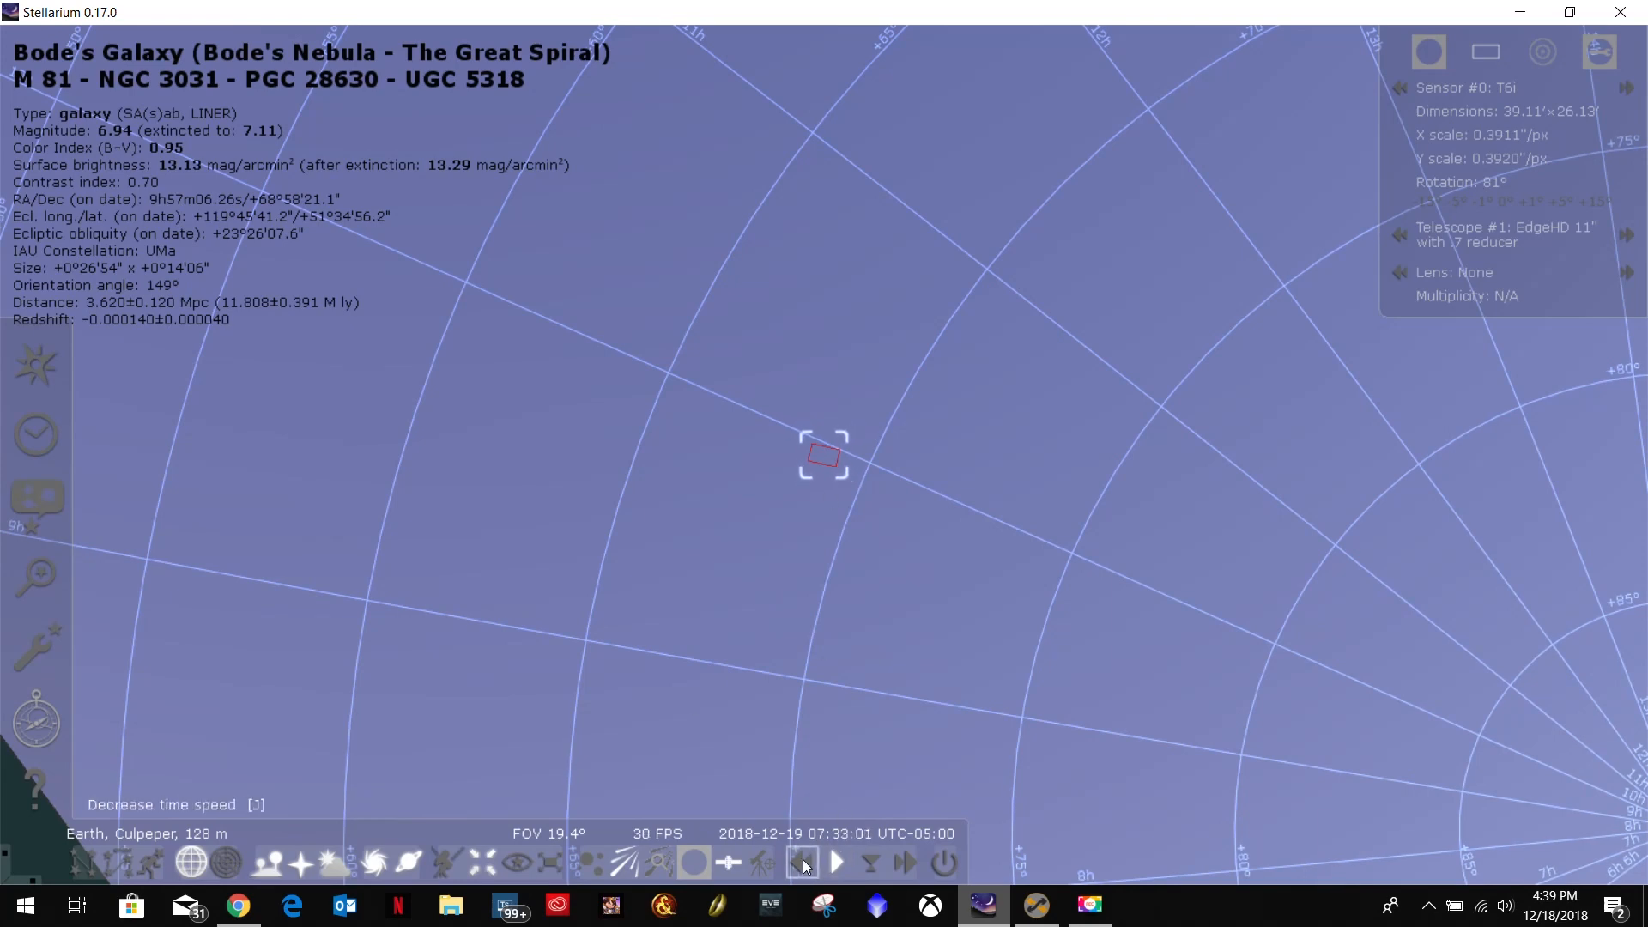
left_click(238, 906)
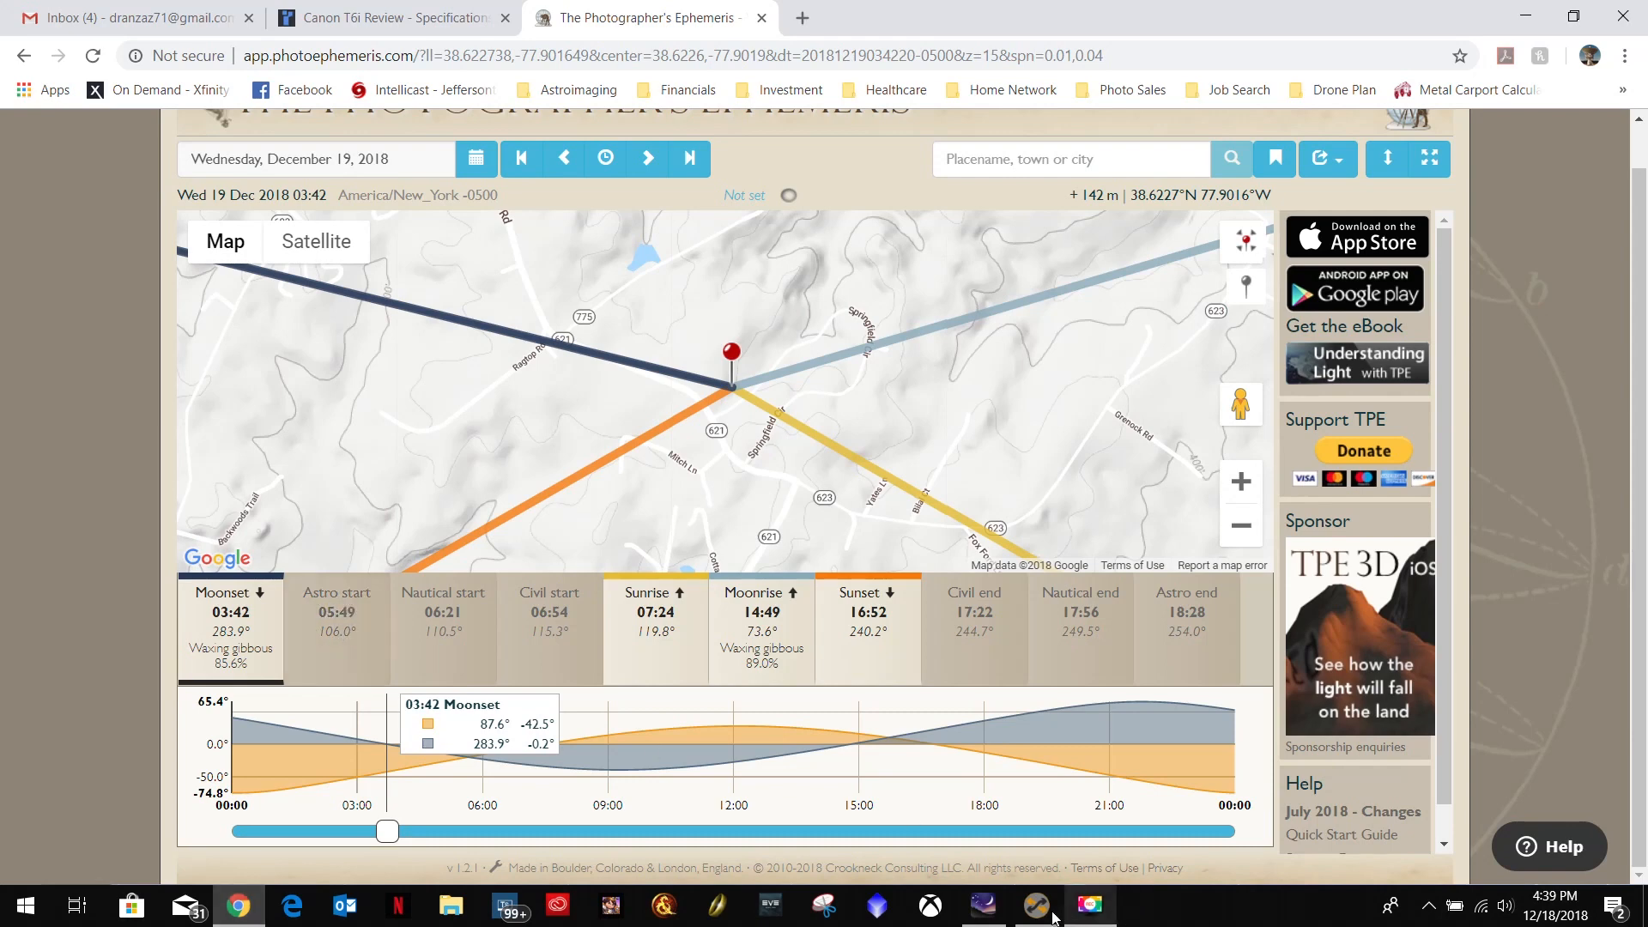
Return to Sequence Generator Pro, set the M81 target's end time to 6:00:00 AM and apply the target settings.
left_click(1037, 904)
left_click(898, 510)
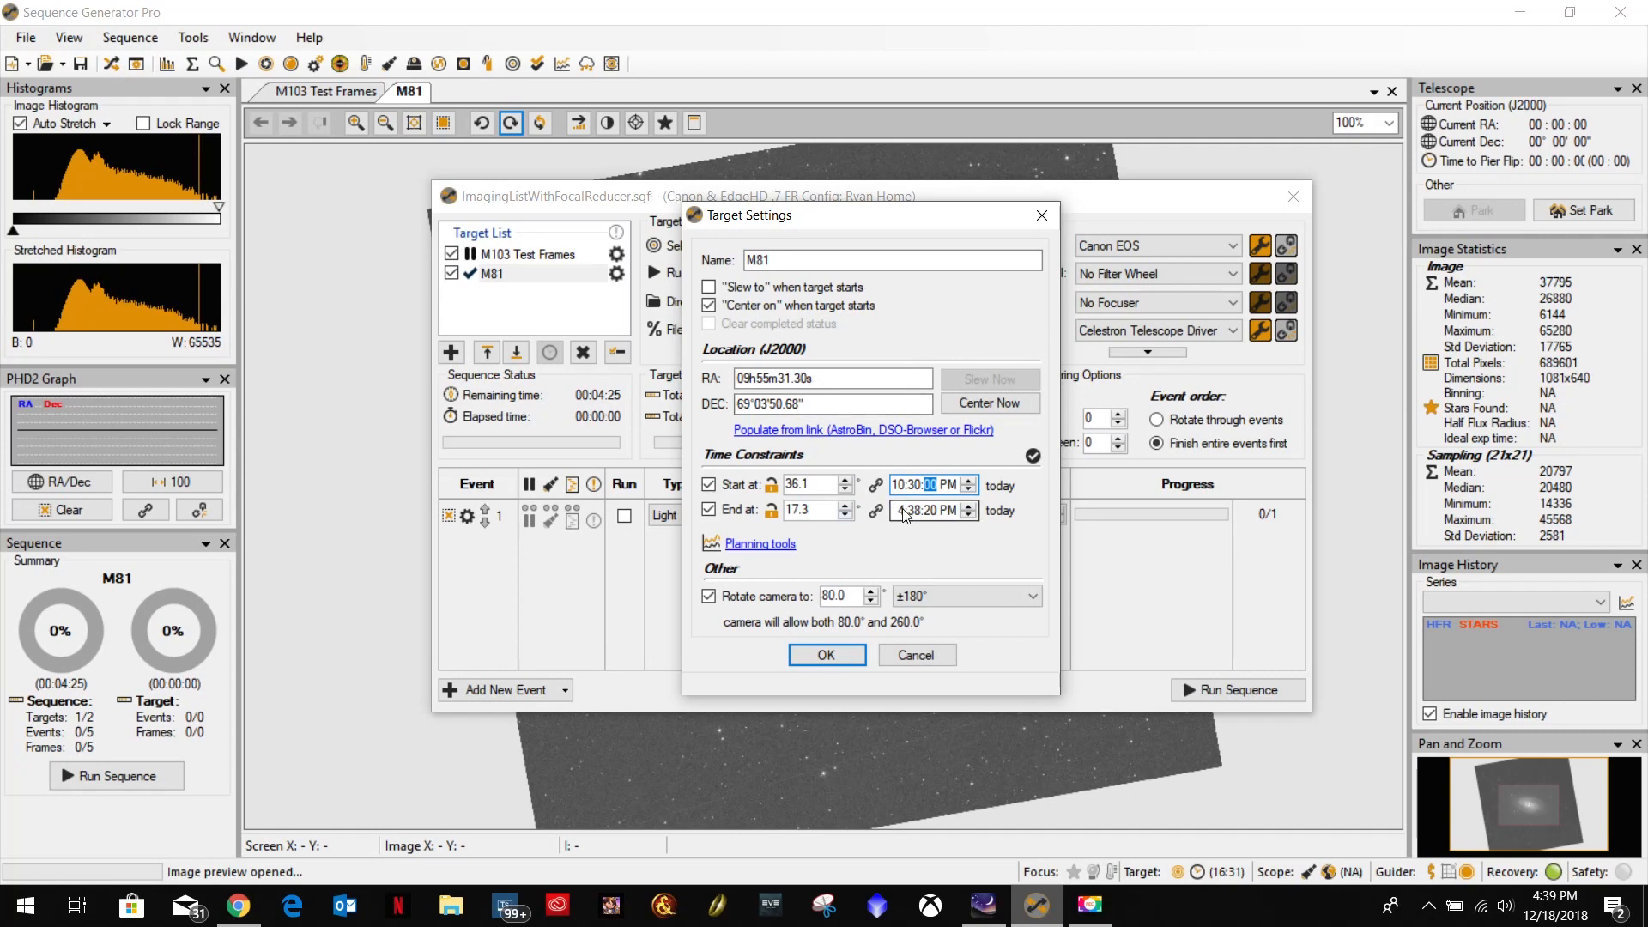
type("6")
left_click(911, 510)
type("0")
key("Right")
type("00a")
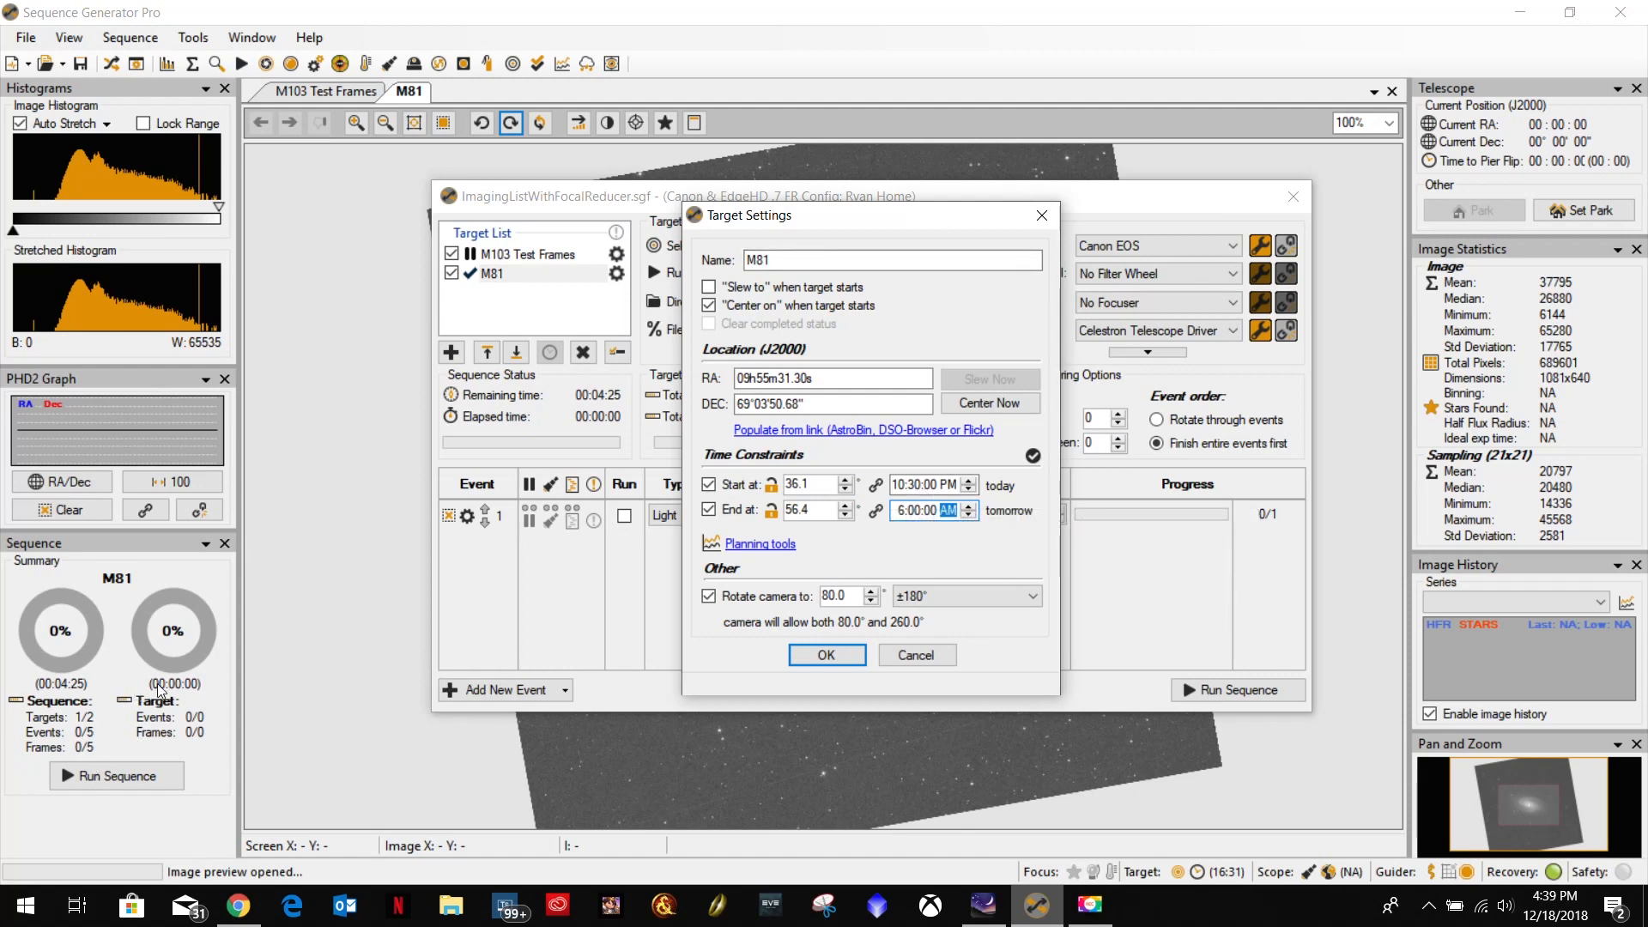
left_click(826, 655)
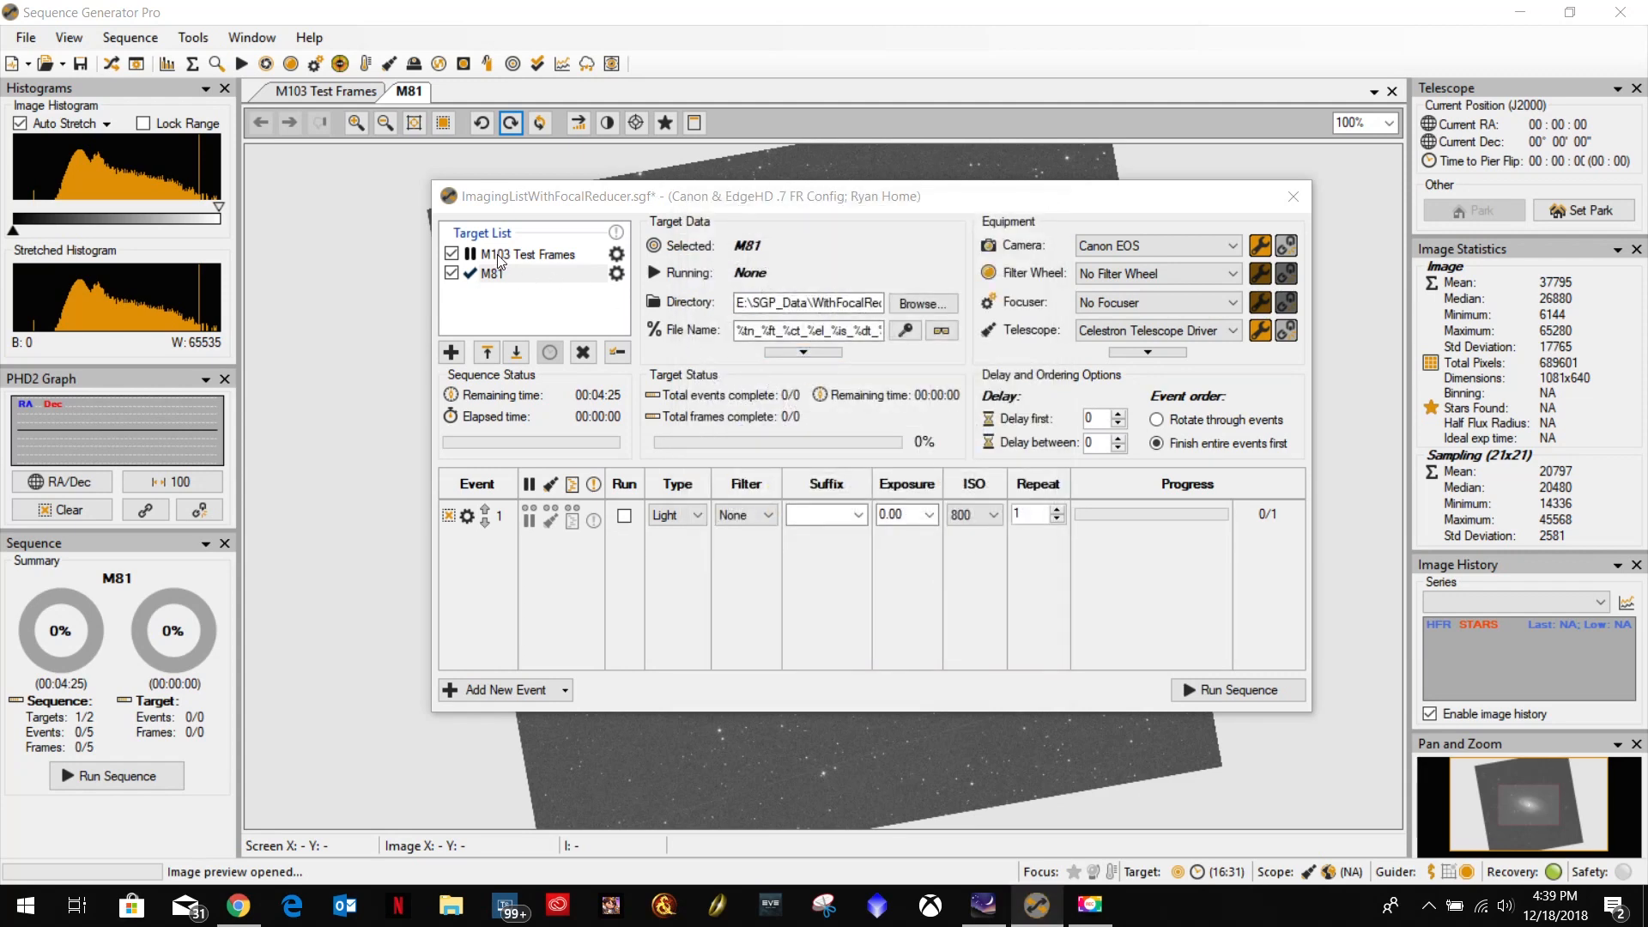
Enable M81's light event and set it to a 60-second exposure, ISO 1600 and 240 repeats.
left_click(624, 515)
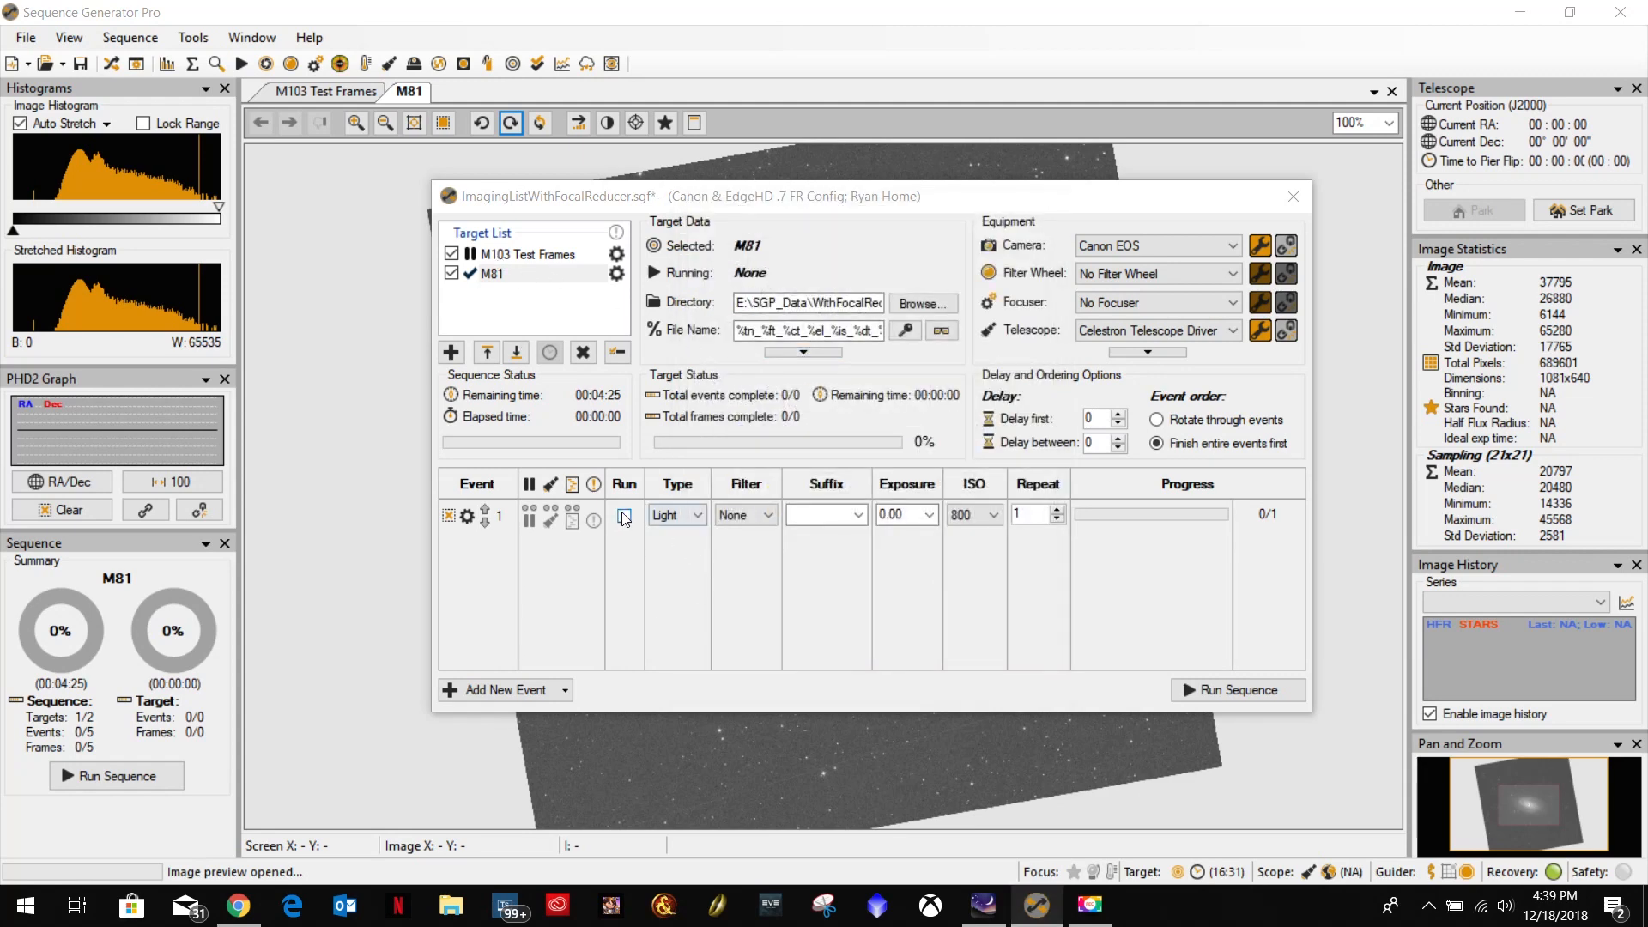
left_click(921, 519)
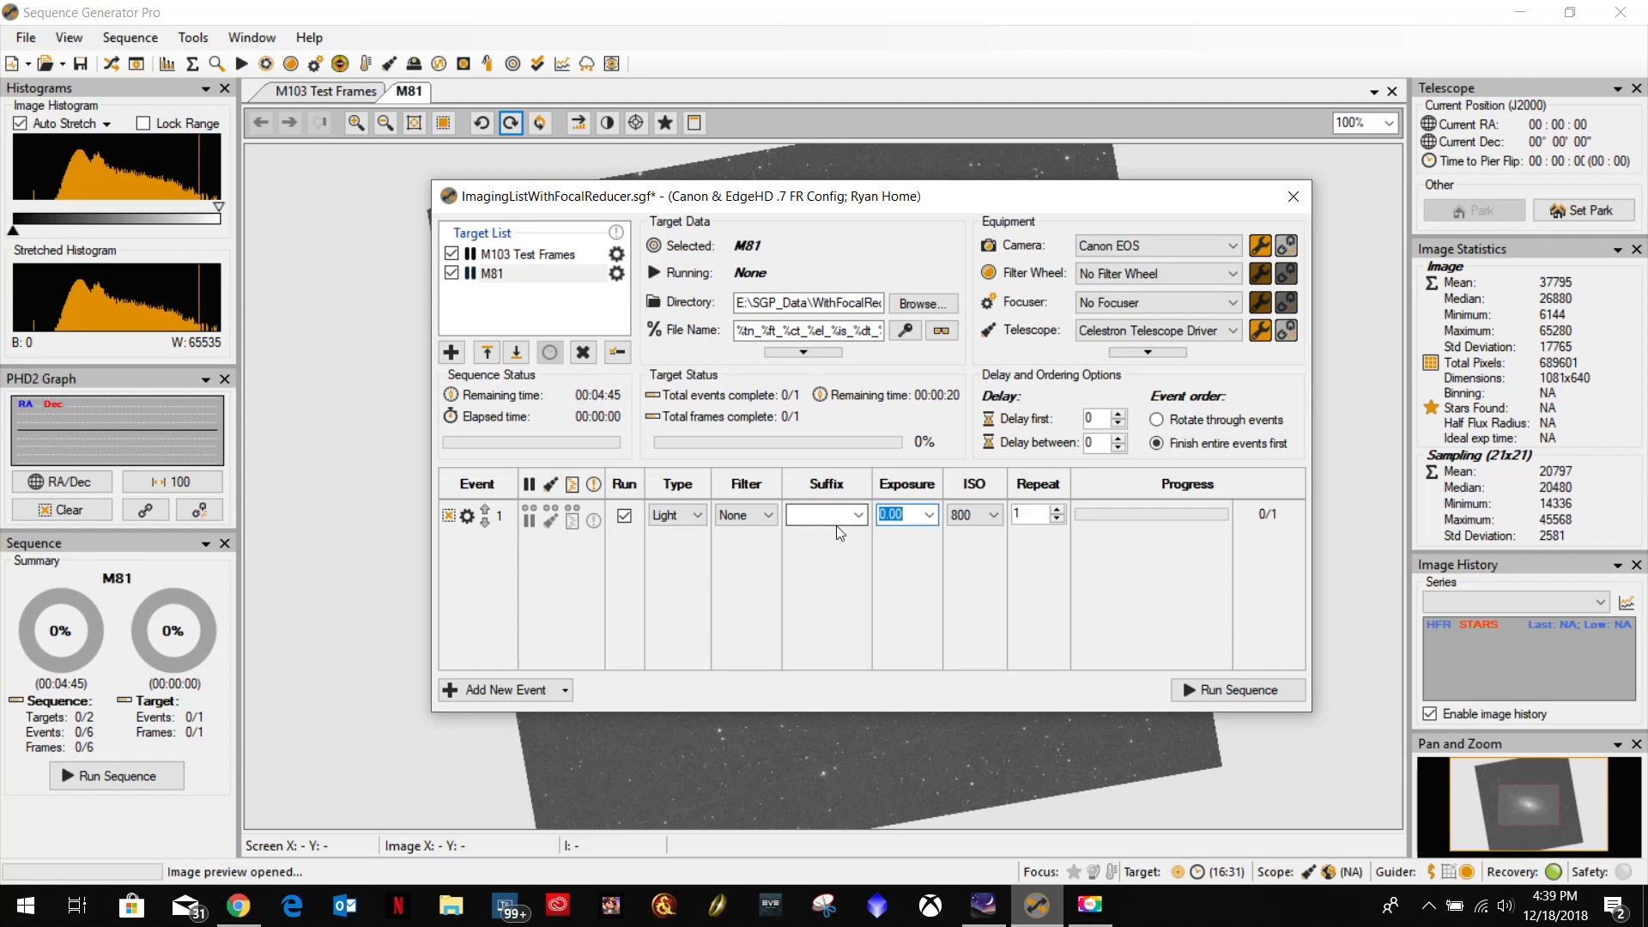
type("60")
left_click(991, 515)
left_click(979, 590)
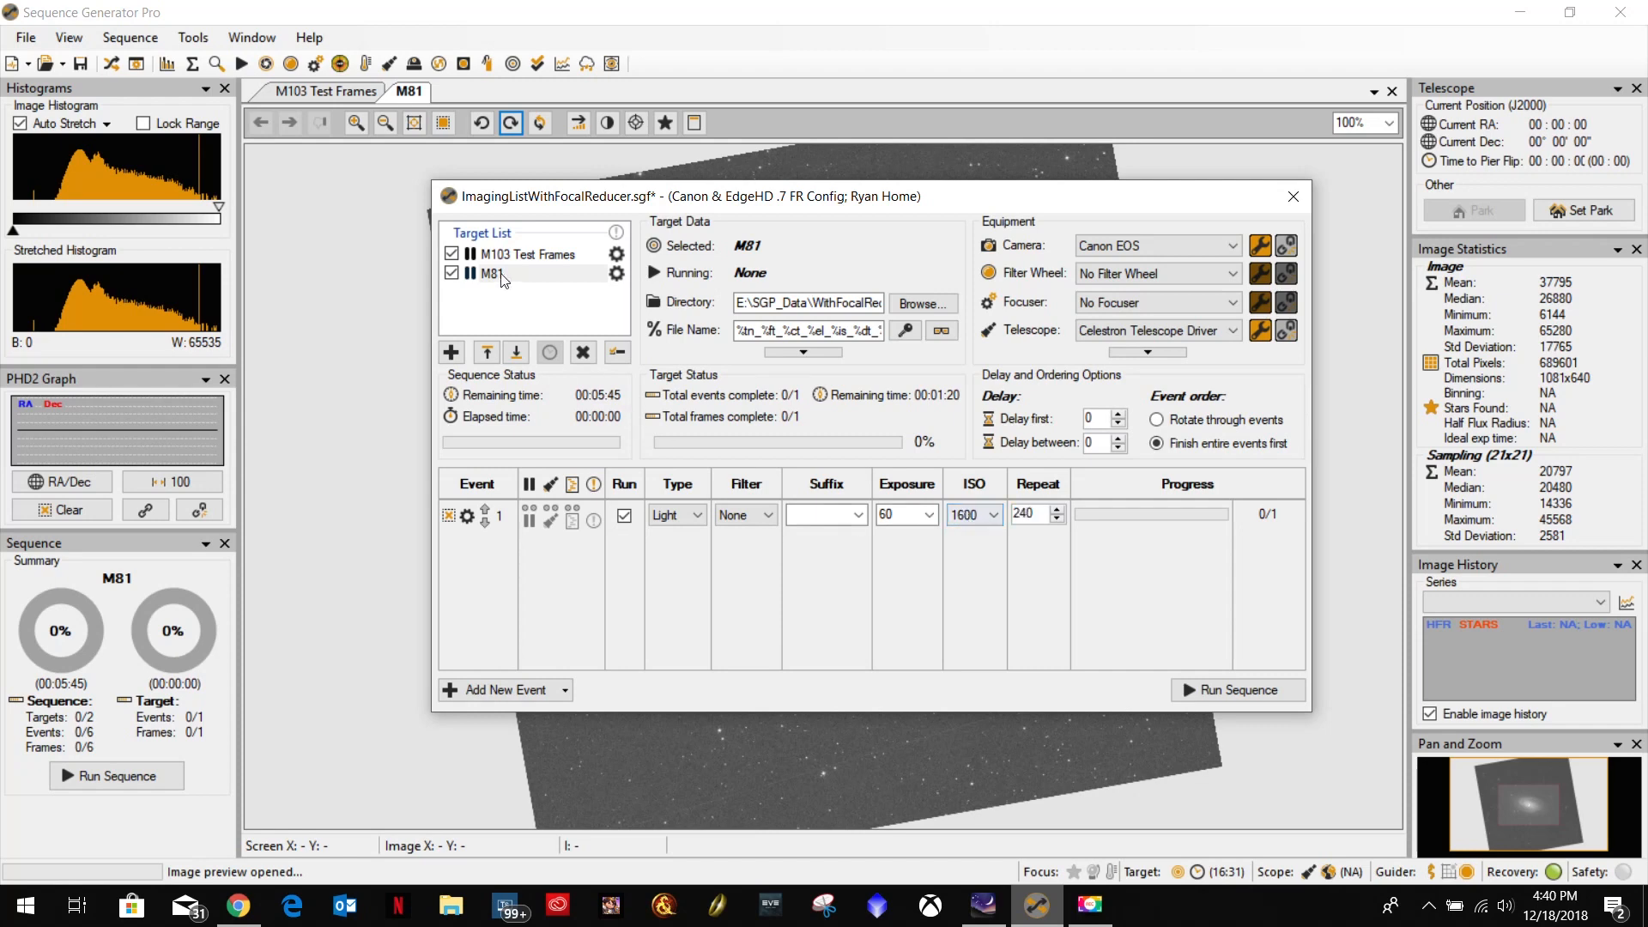
Set the repeat count of the 60-second event in M103 Test Frames to 240.
left_click(528, 254)
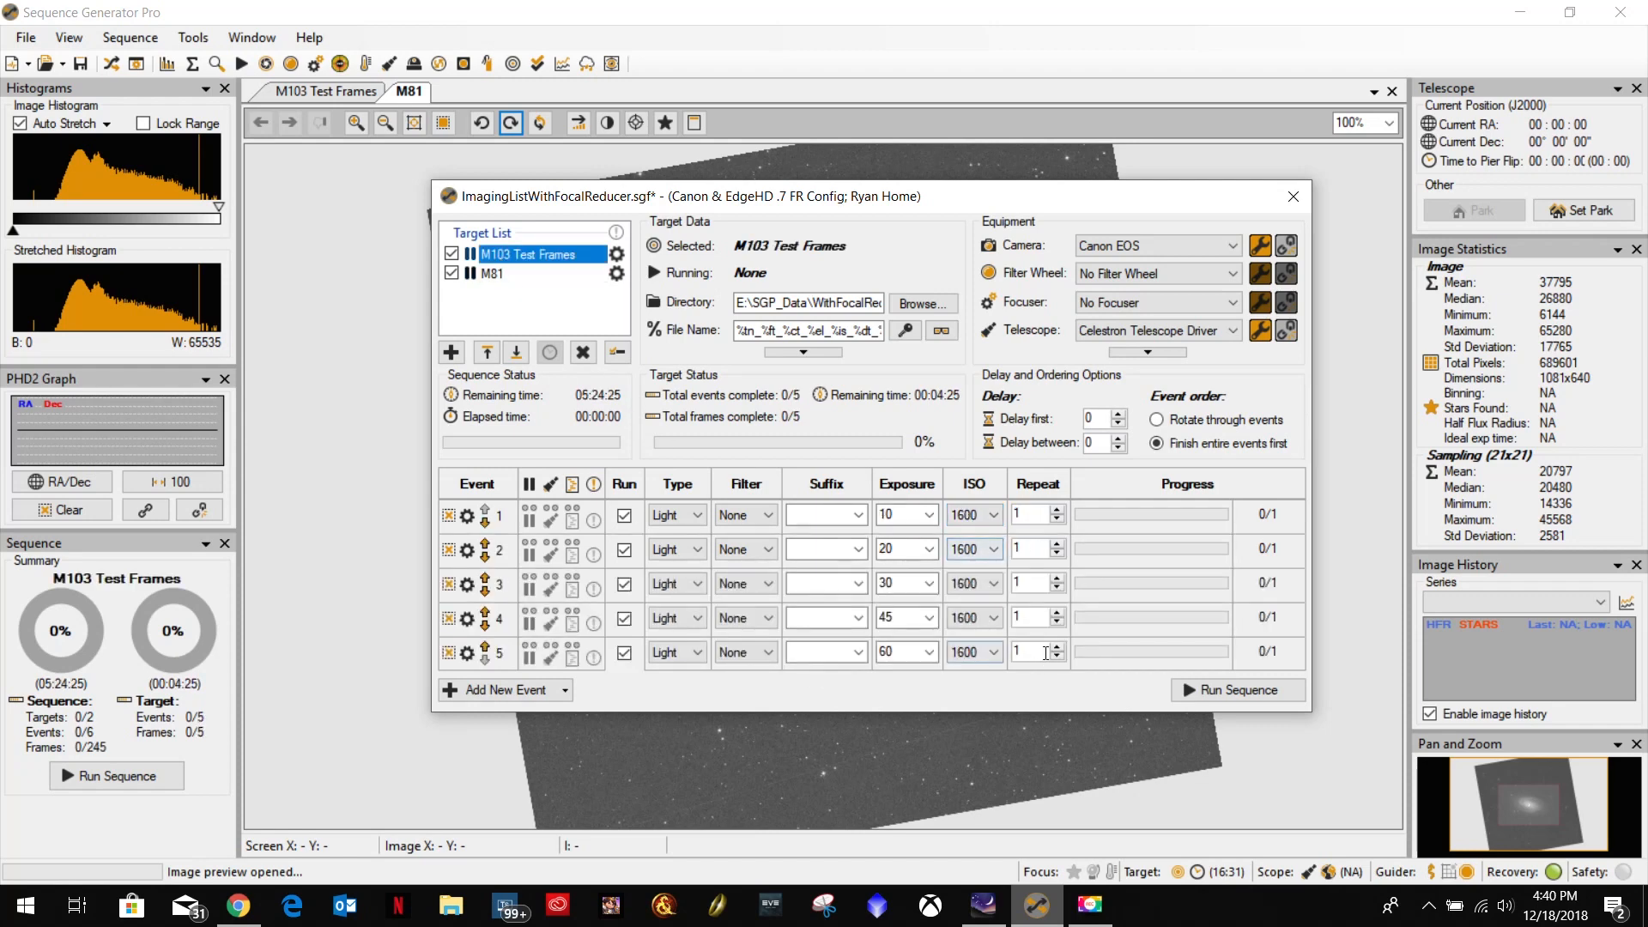
left_click(1046, 652)
type("240")
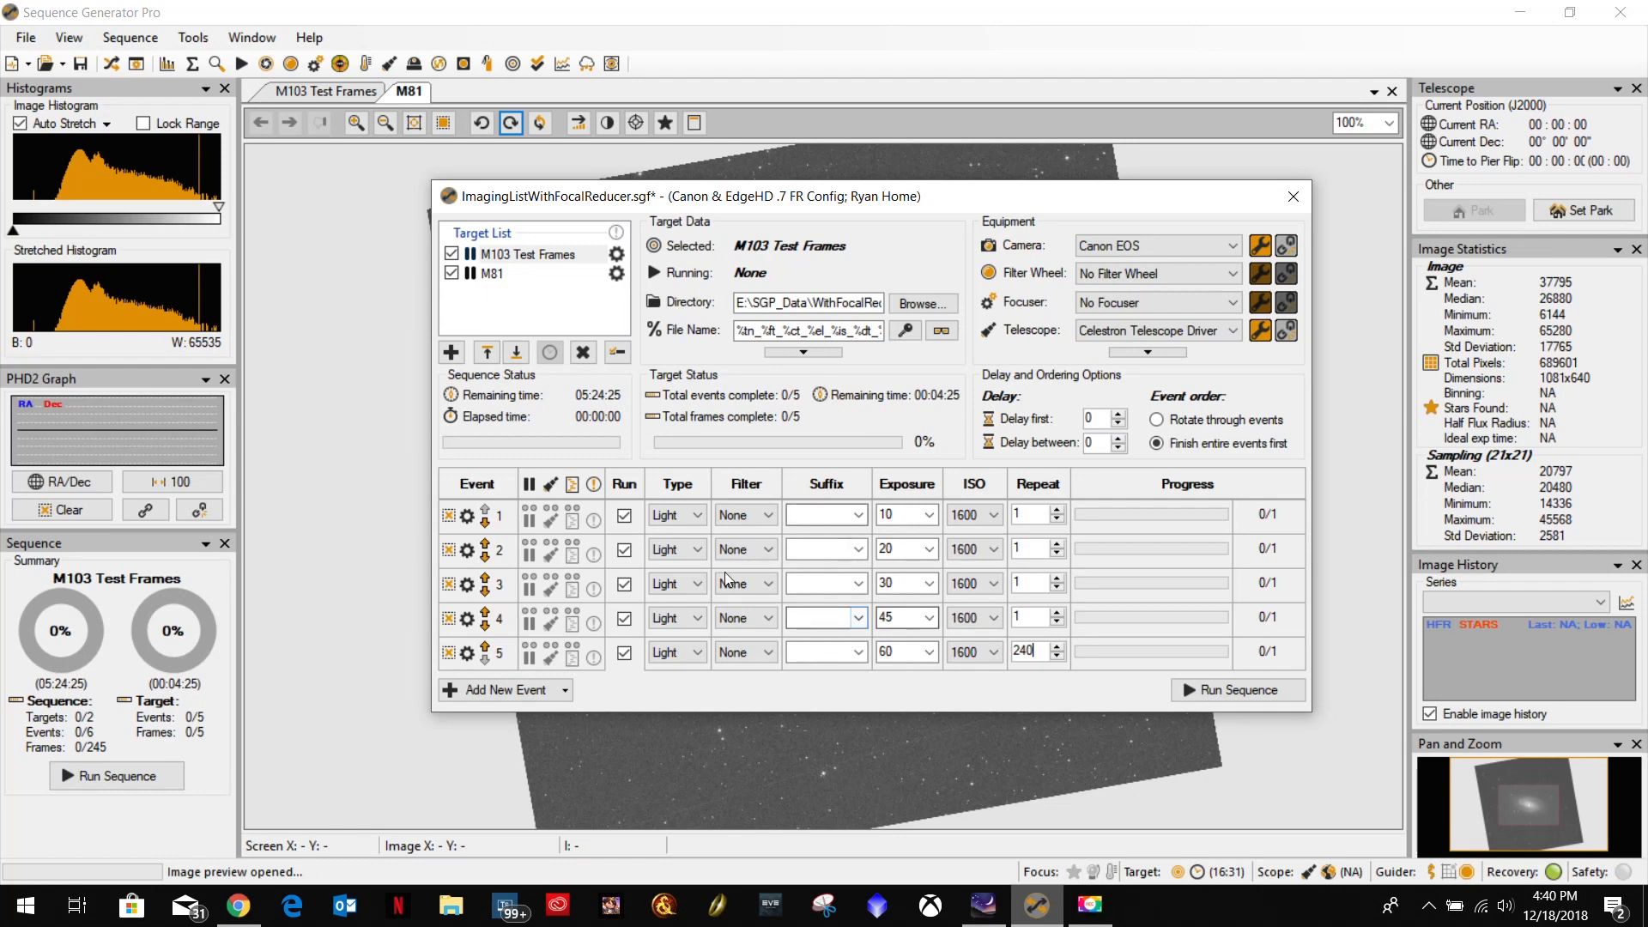
left_click(496, 275)
left_click(498, 255)
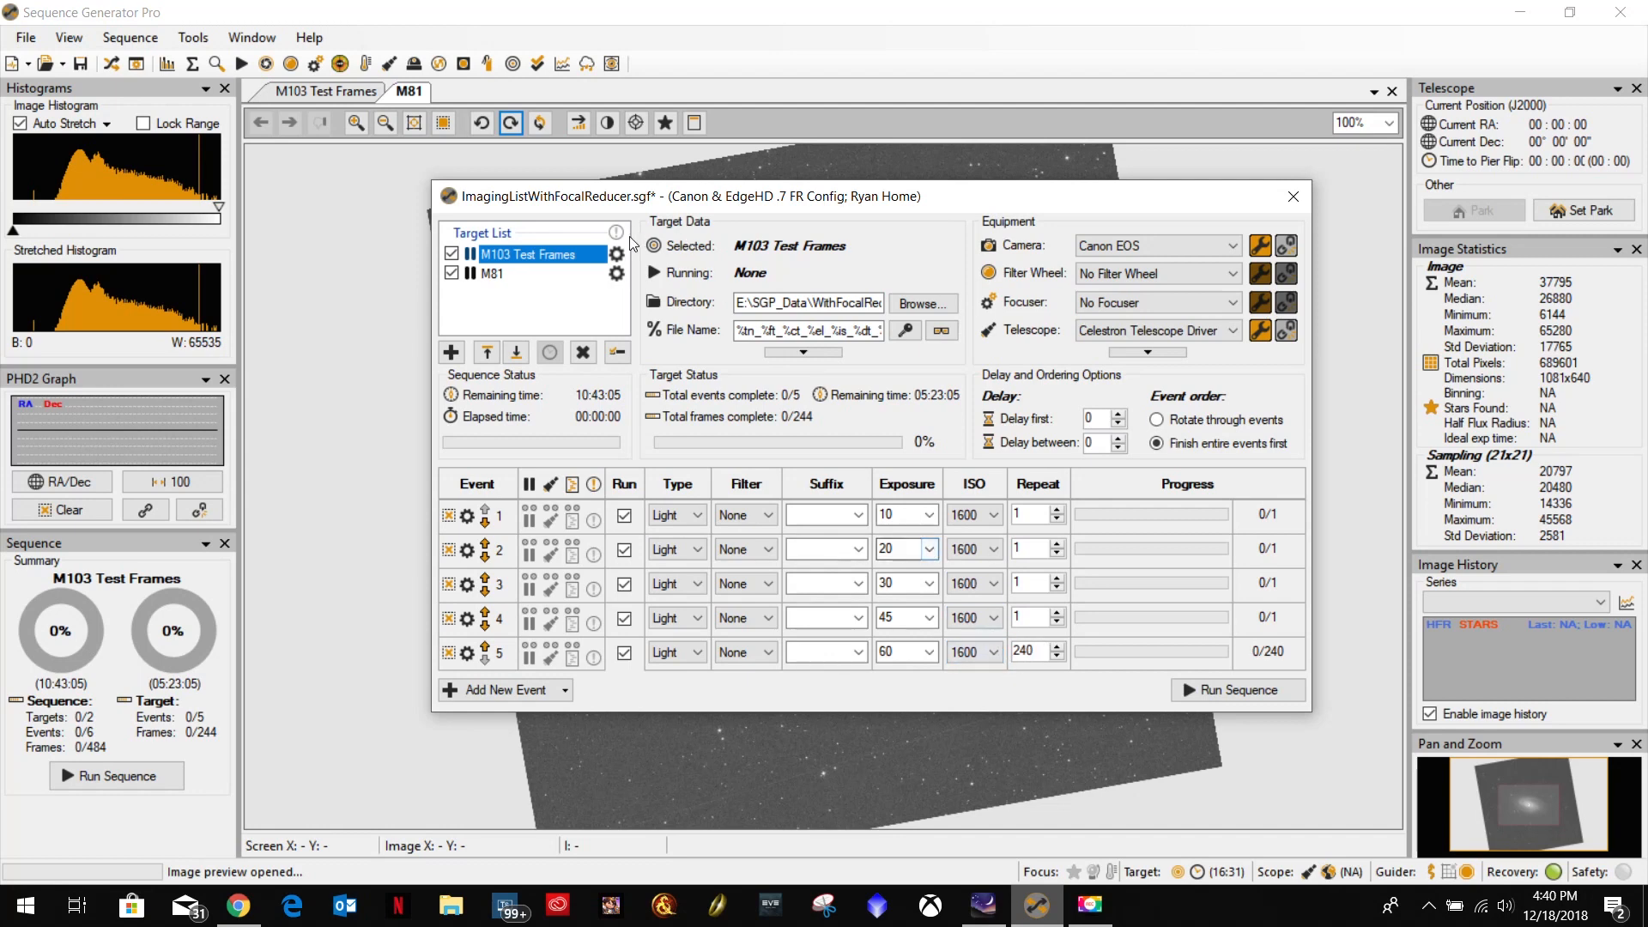
Review the time constraints of M103 Test Frames, leave its target settings without applying changes, and save the sequence.
left_click(616, 255)
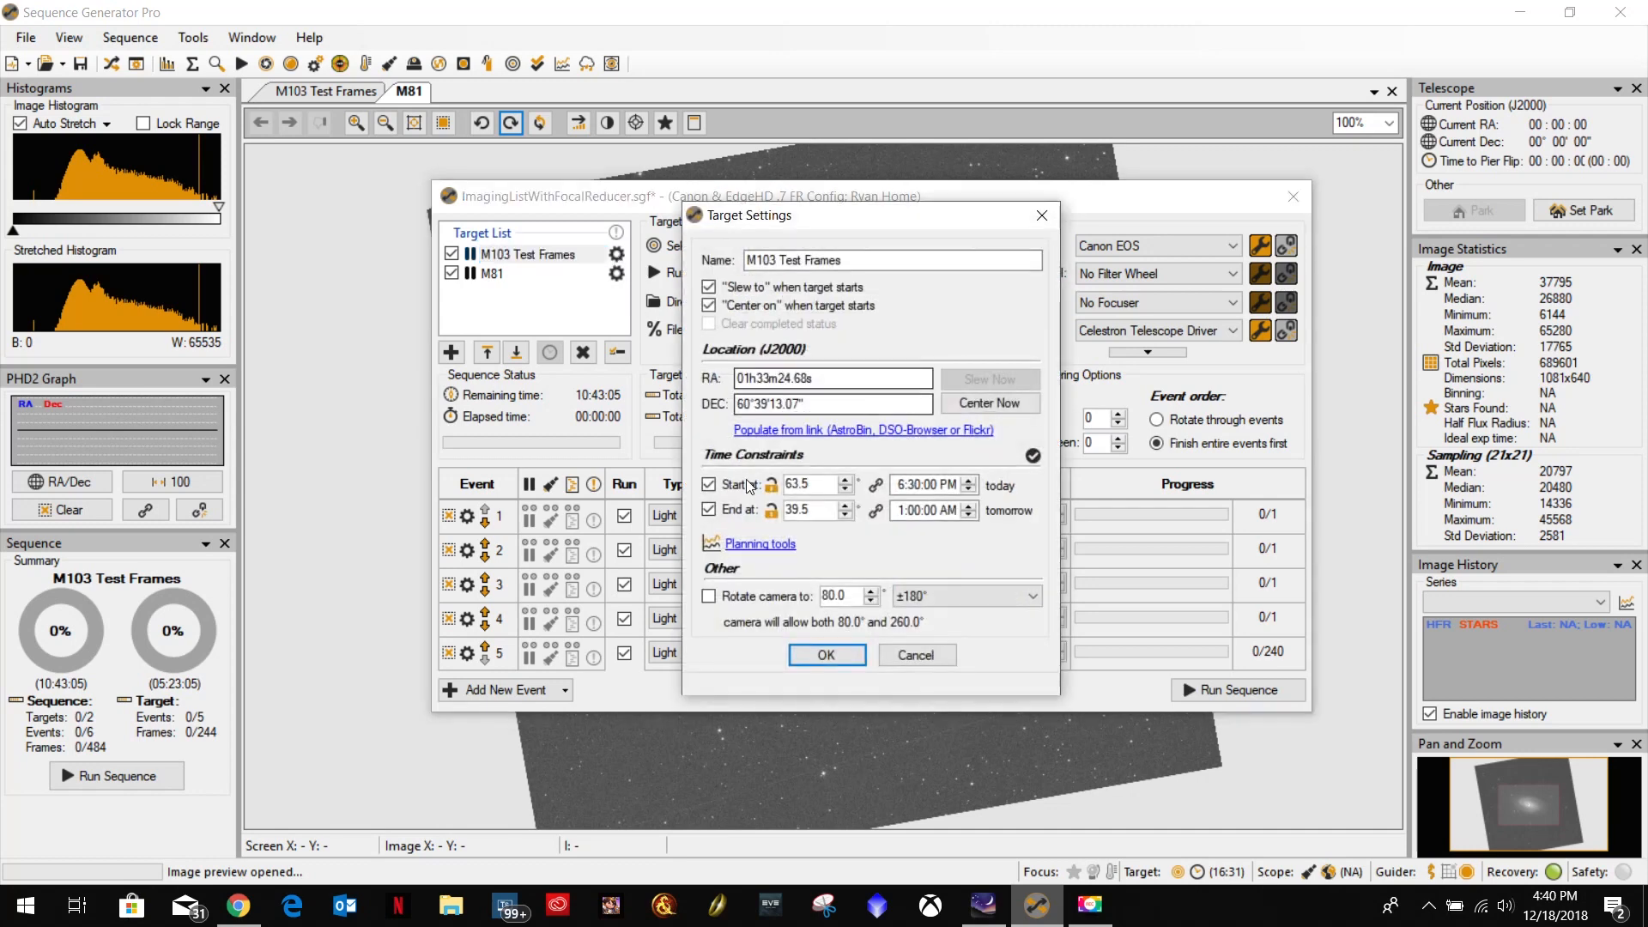
left_click(916, 655)
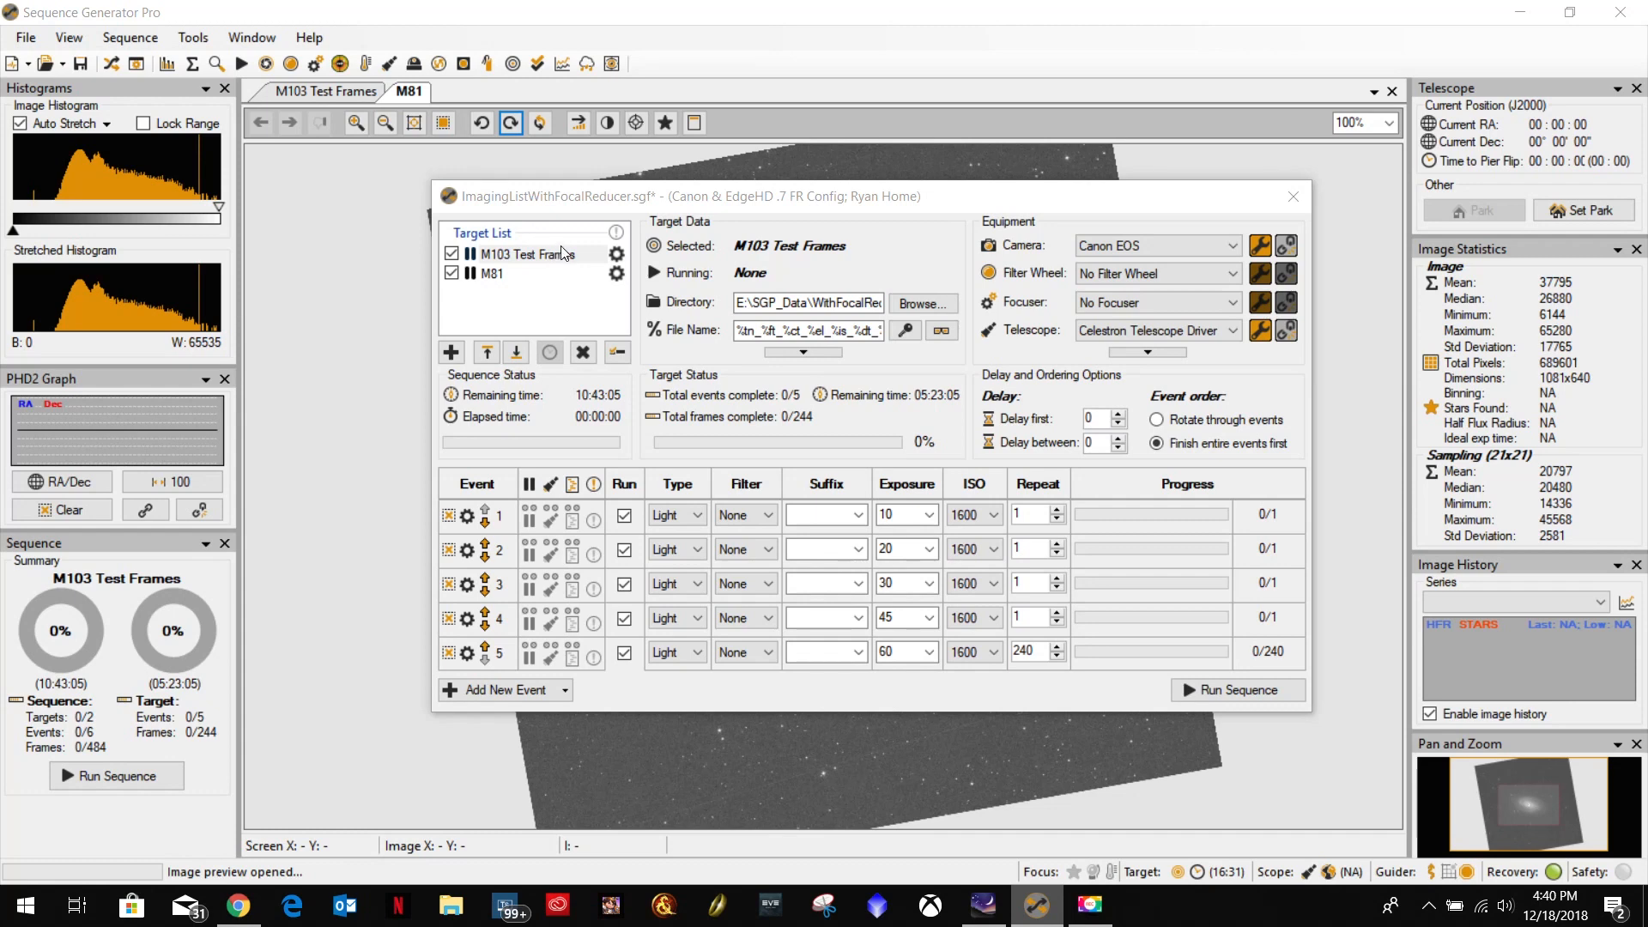
key("ctrl+s")
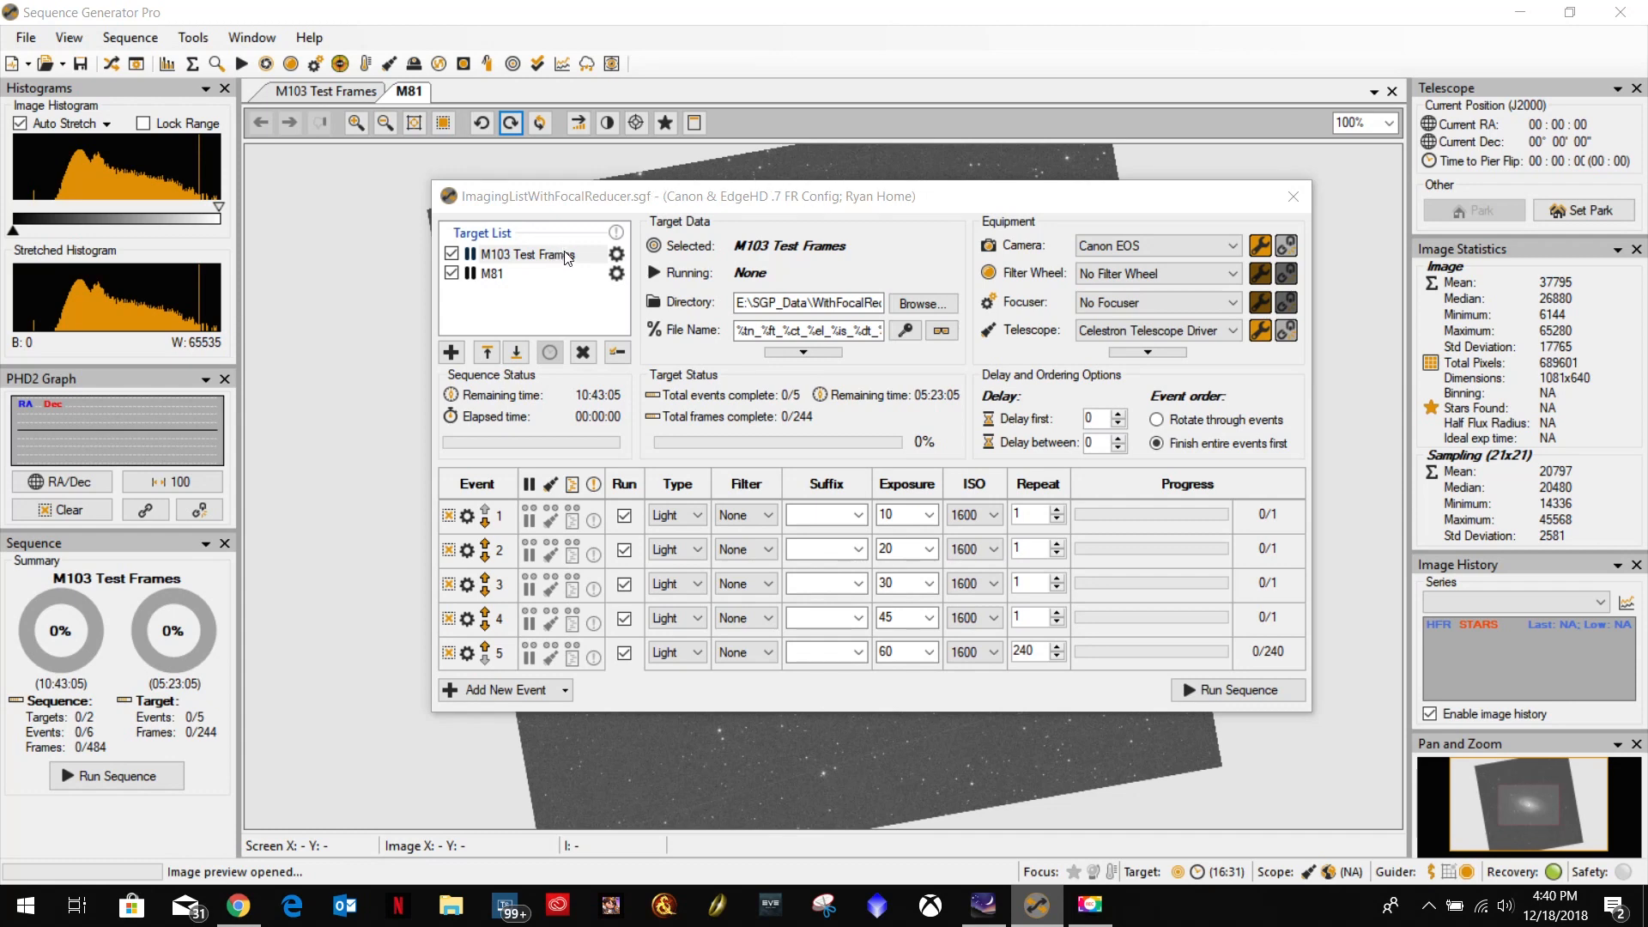
Review the start and end times in the M81 target settings and leave without applying changes.
left_click(493, 274)
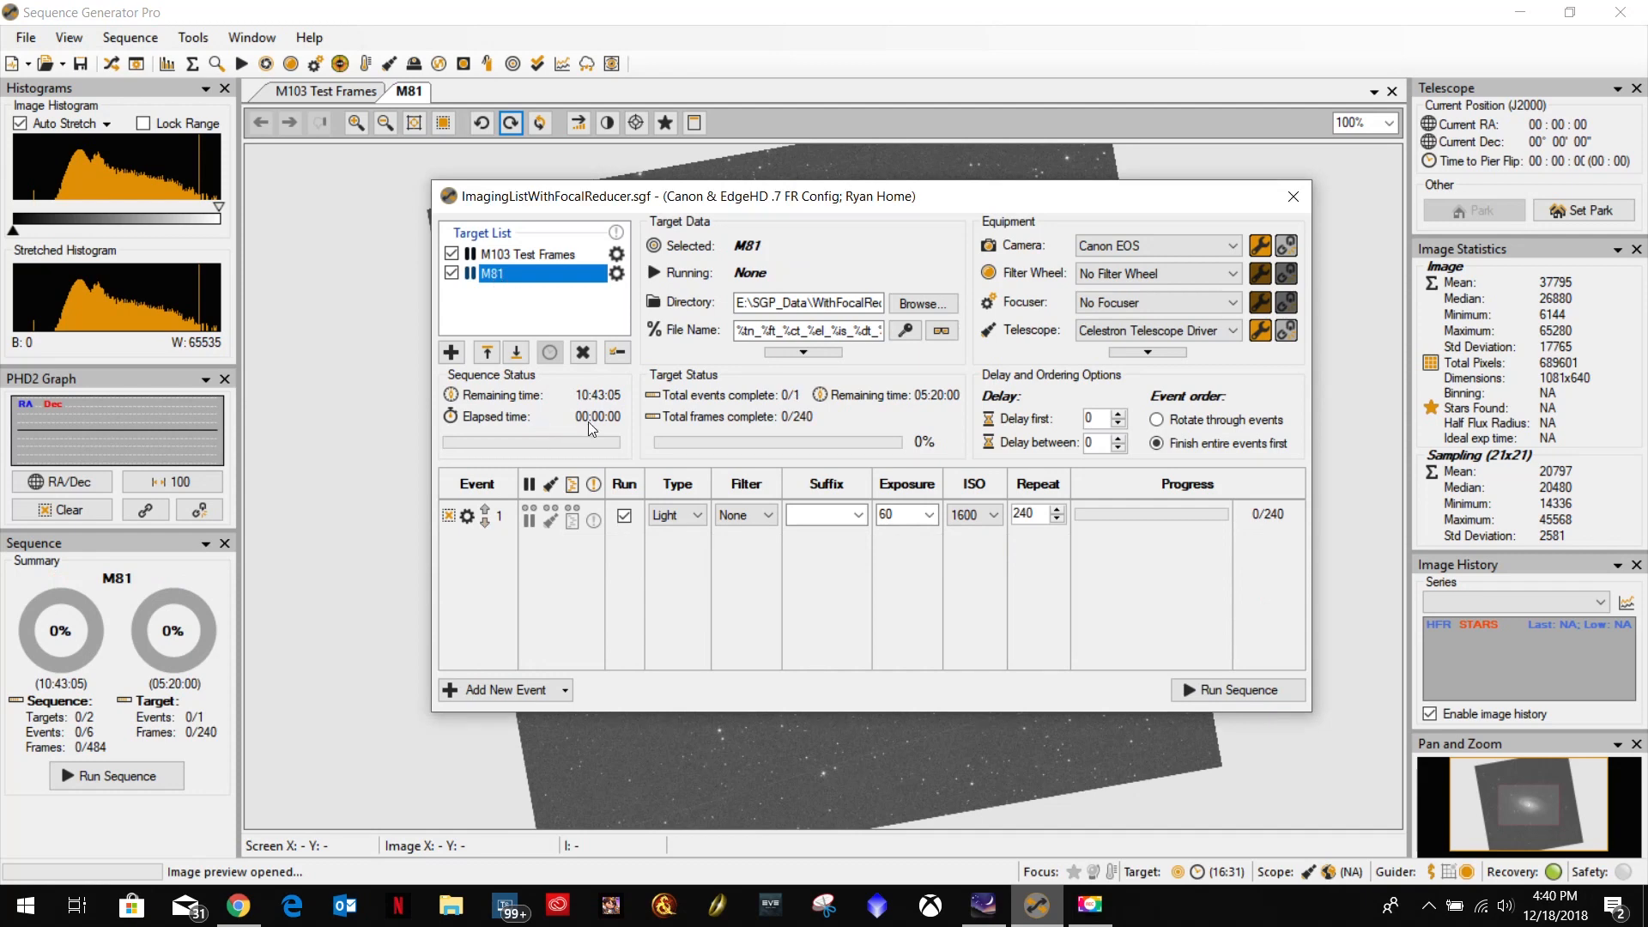
left_click(615, 276)
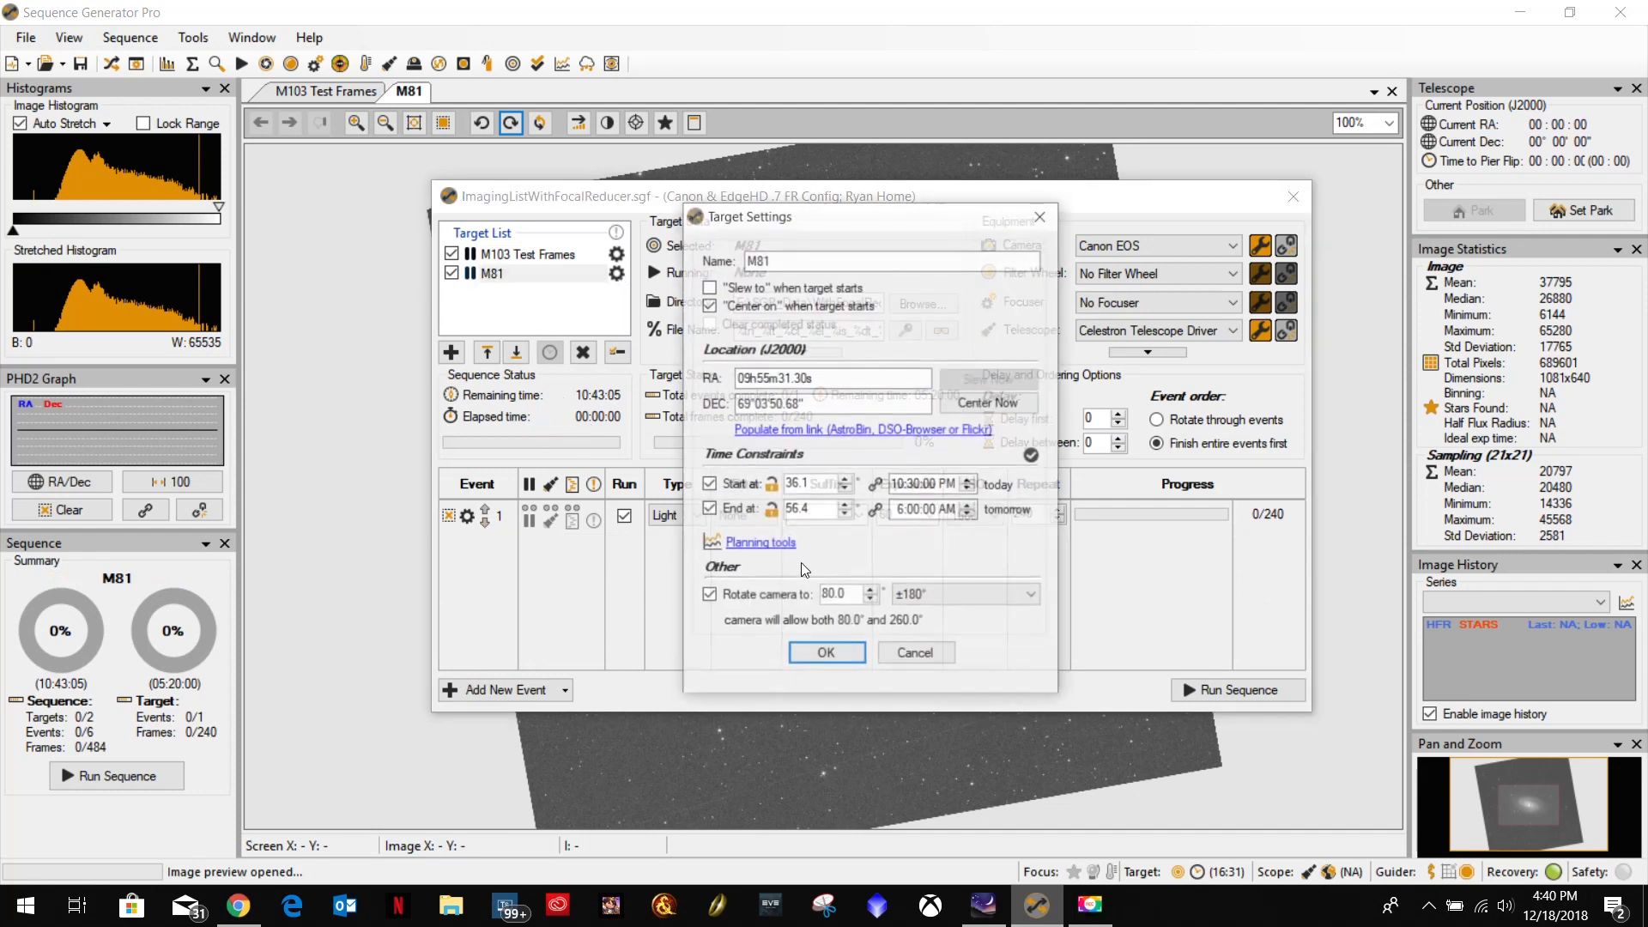
left_click(918, 485)
left_click(913, 486)
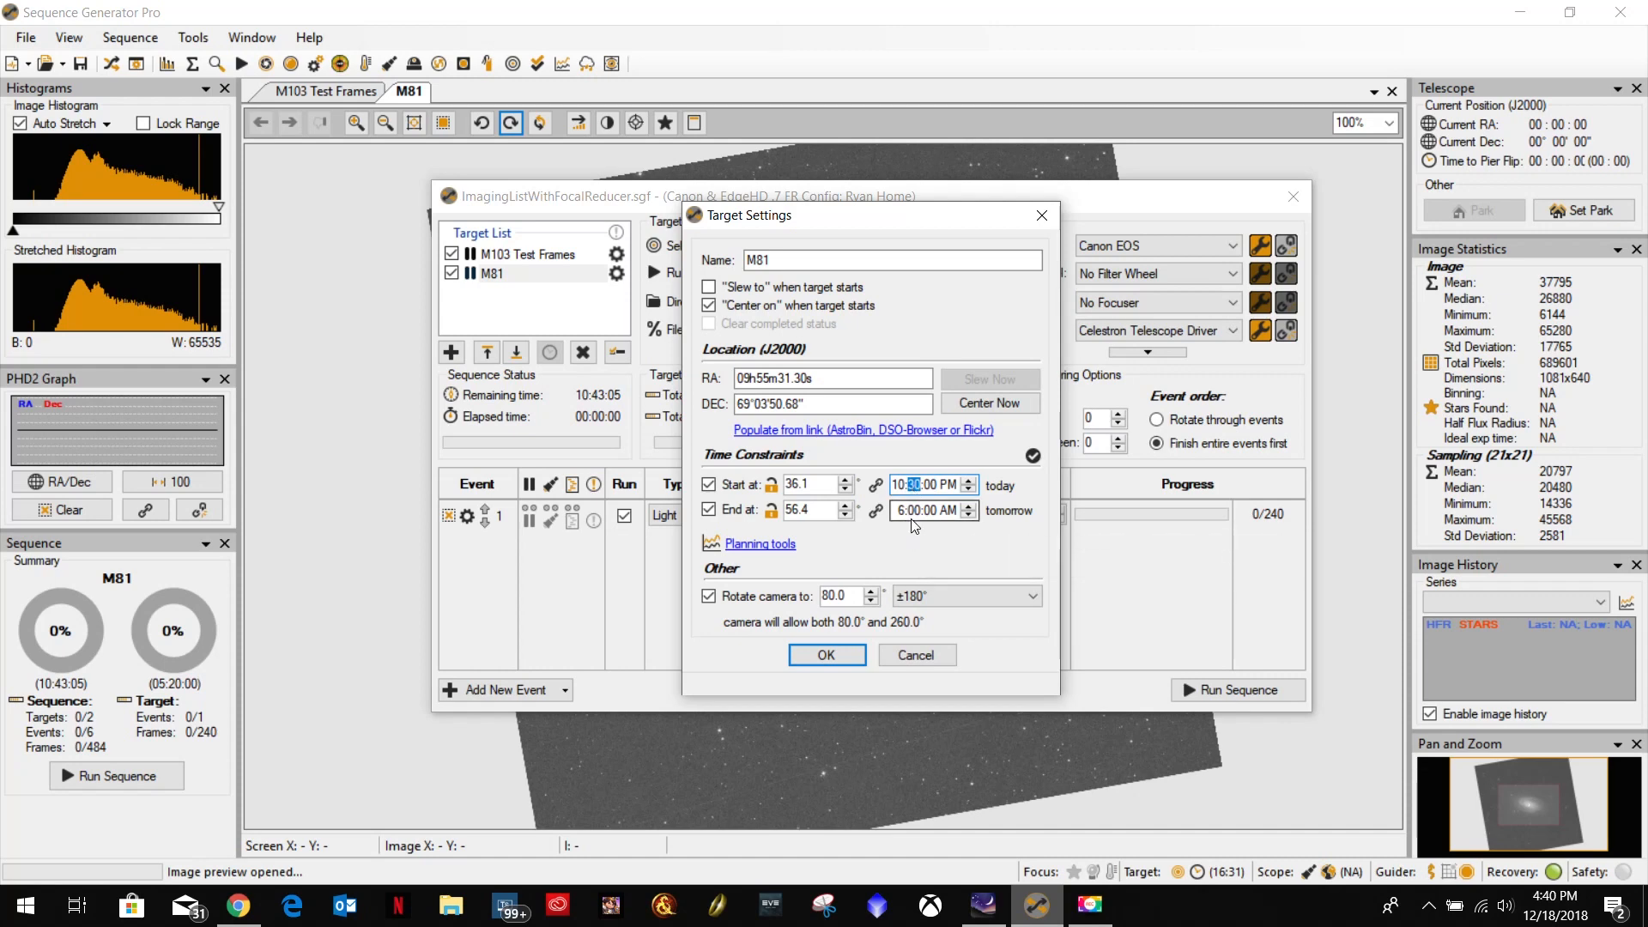
left_click(927, 650)
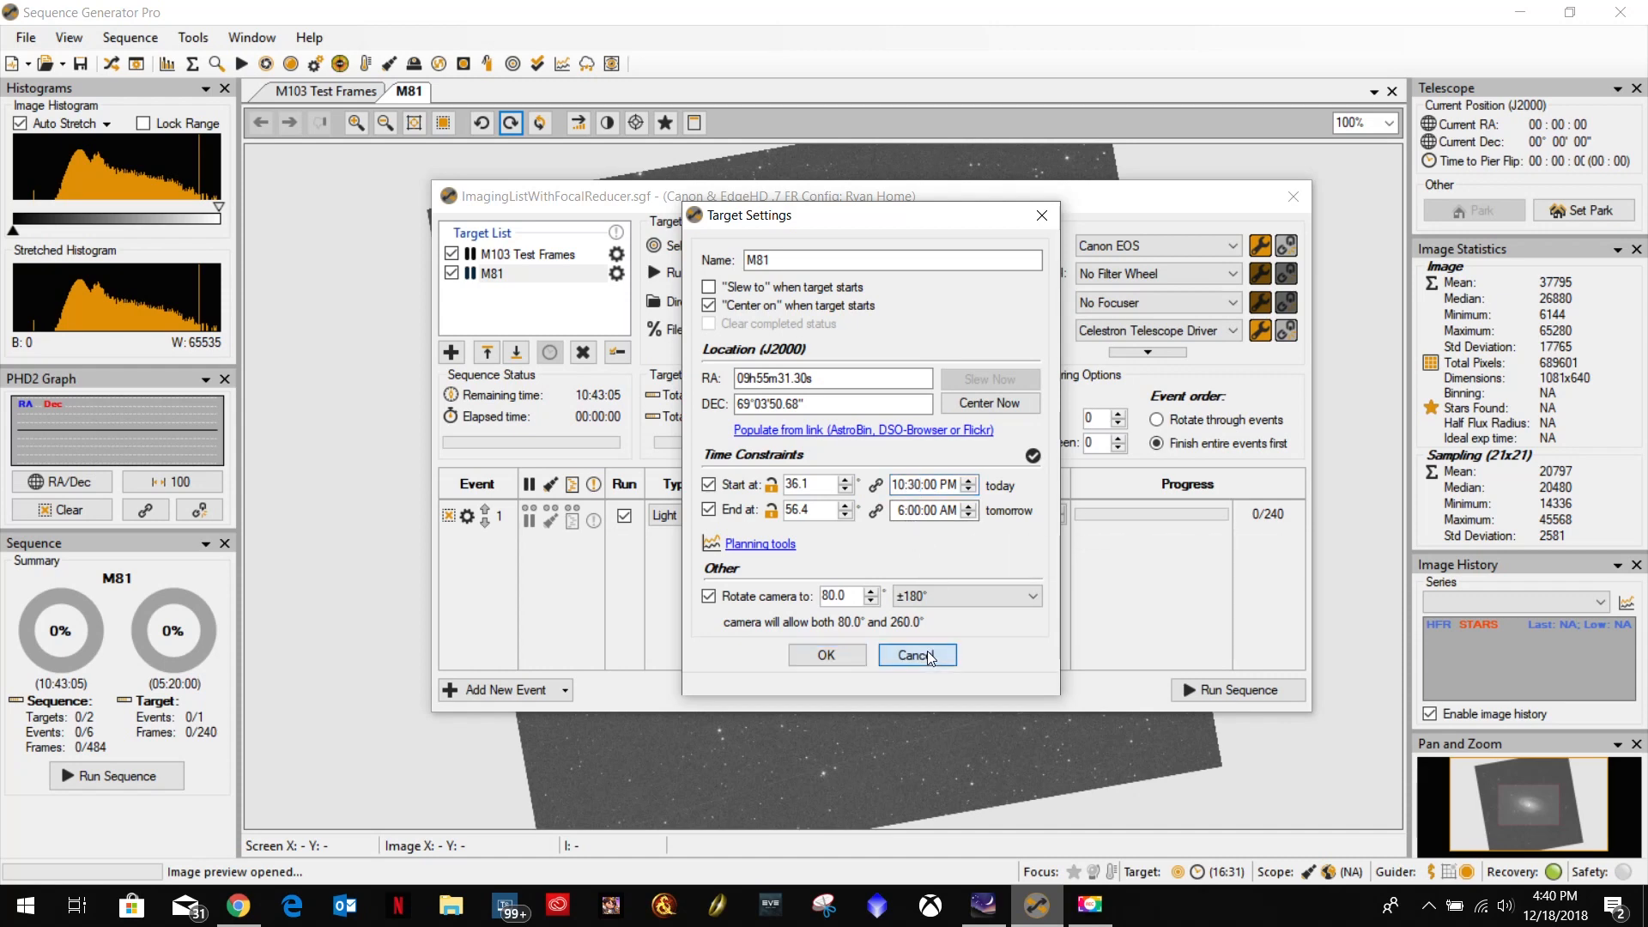
Set the repeat count of the 60-second event in M103 Test Frames to 1.
left_click(505, 256)
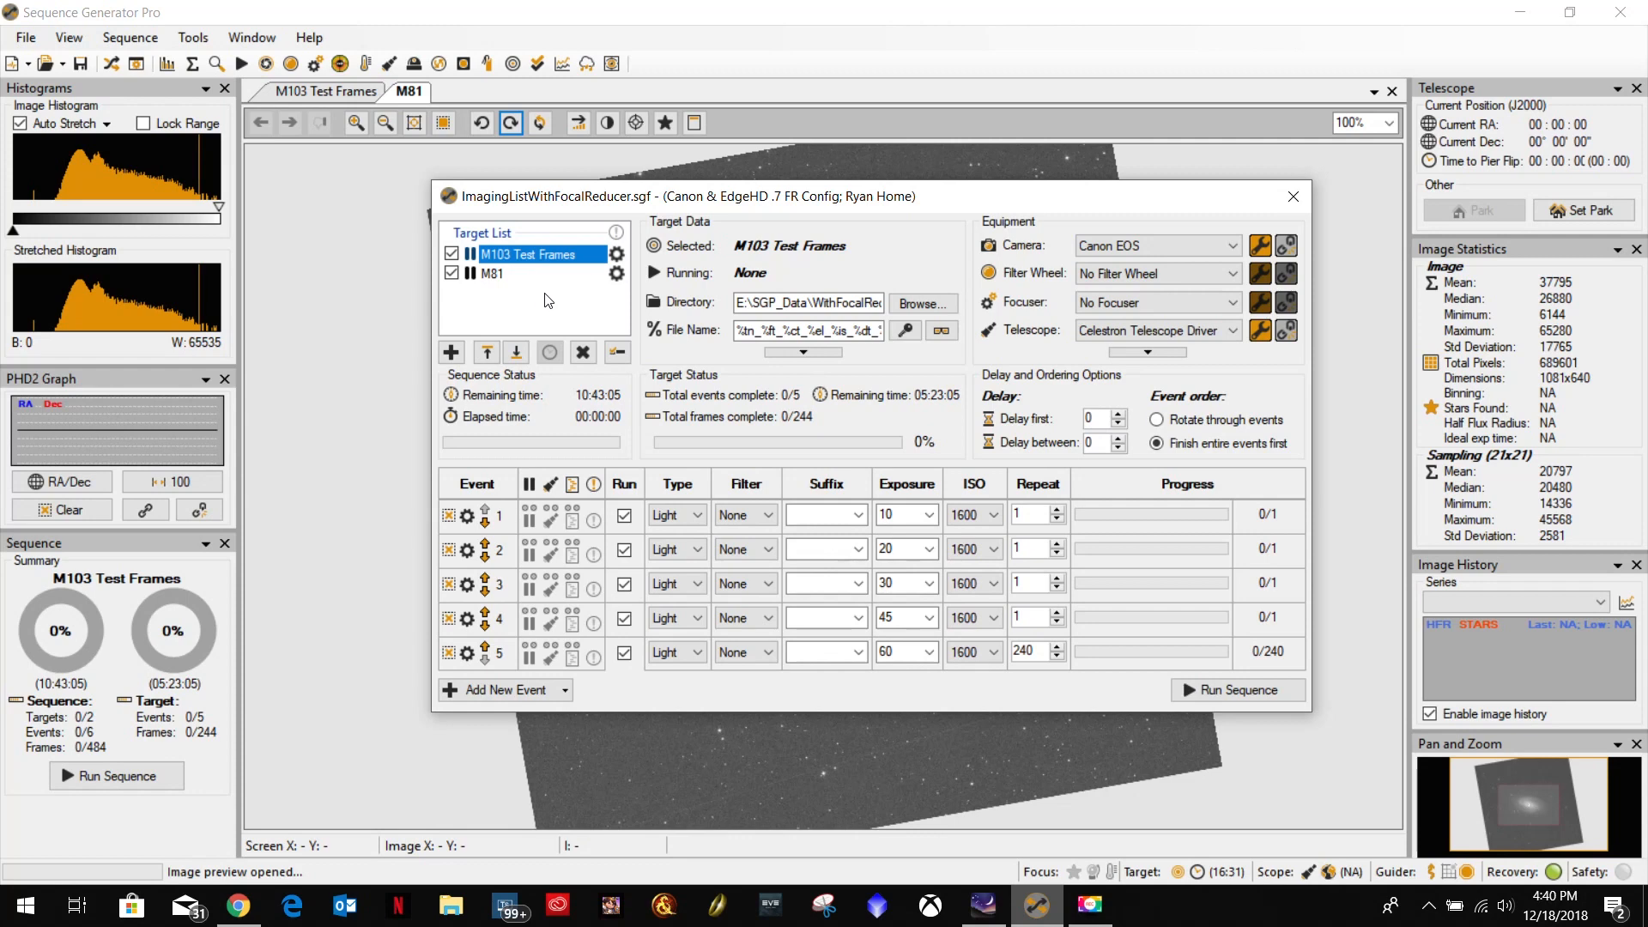
left_click(494, 276)
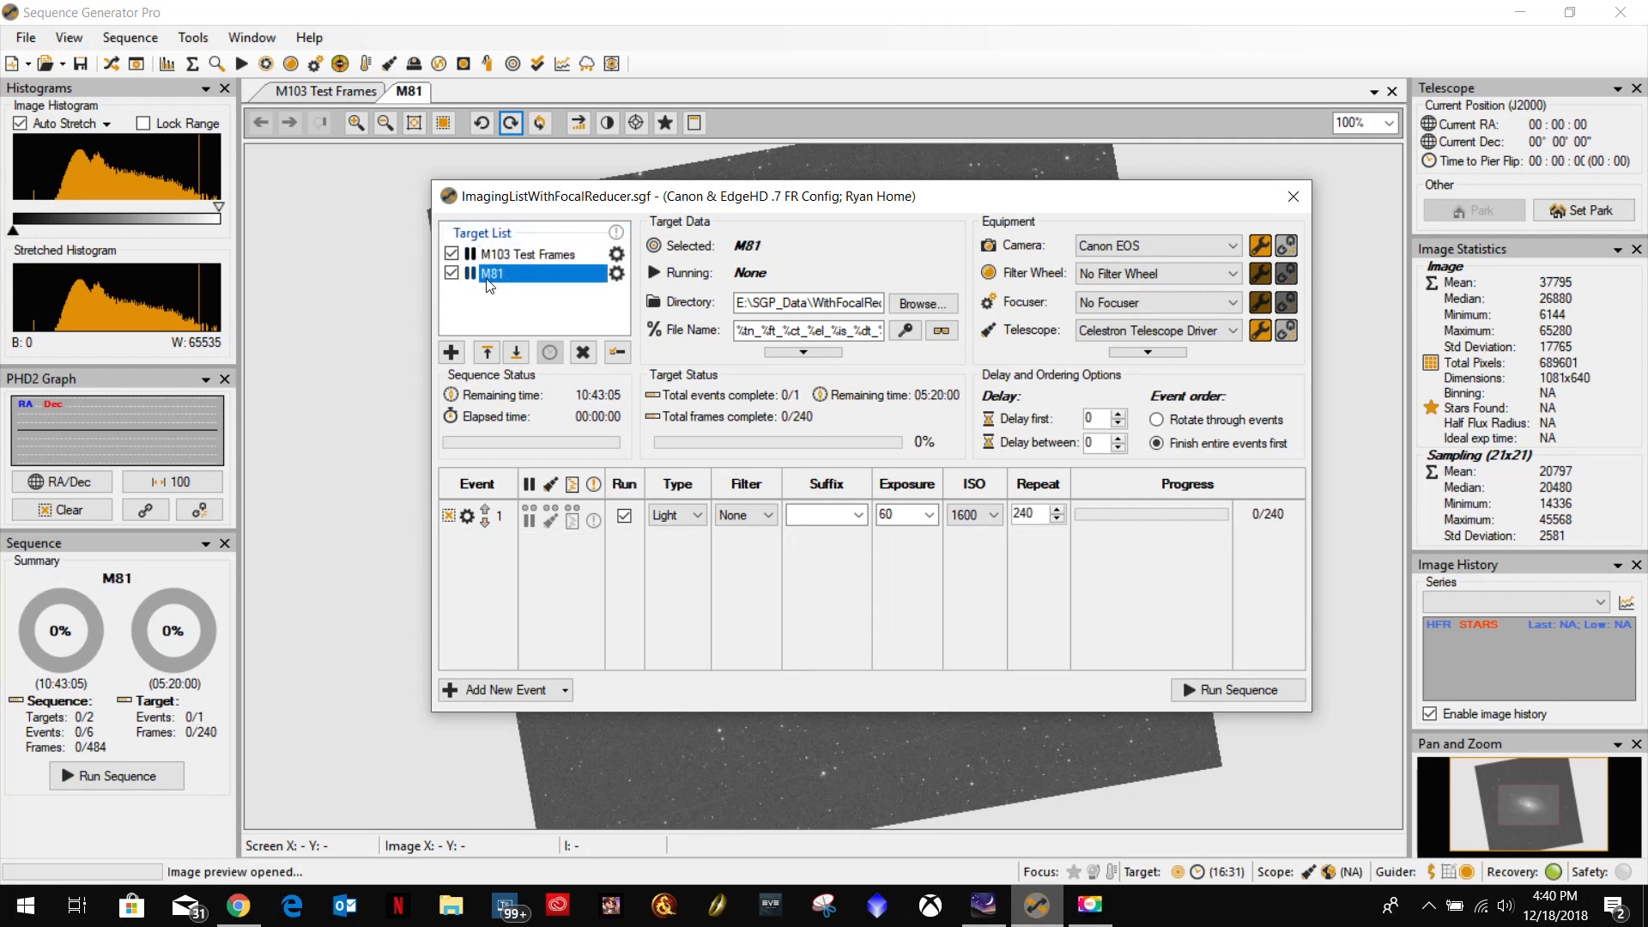
left_click(520, 255)
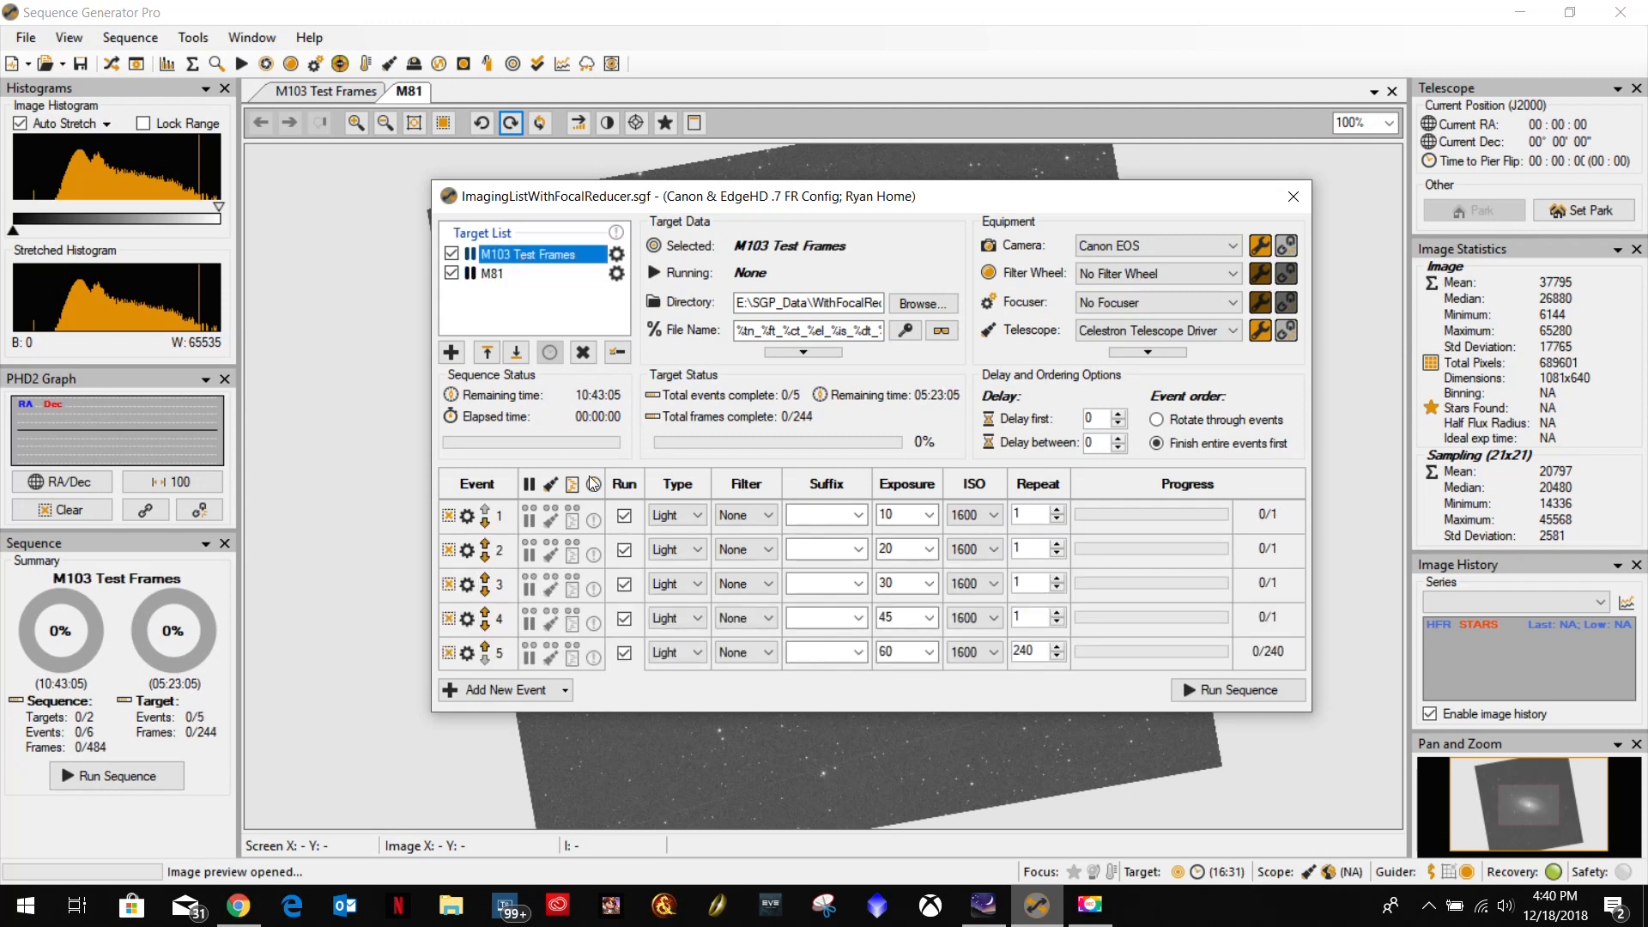
left_click_drag(1045, 655, 1012, 653)
type("1")
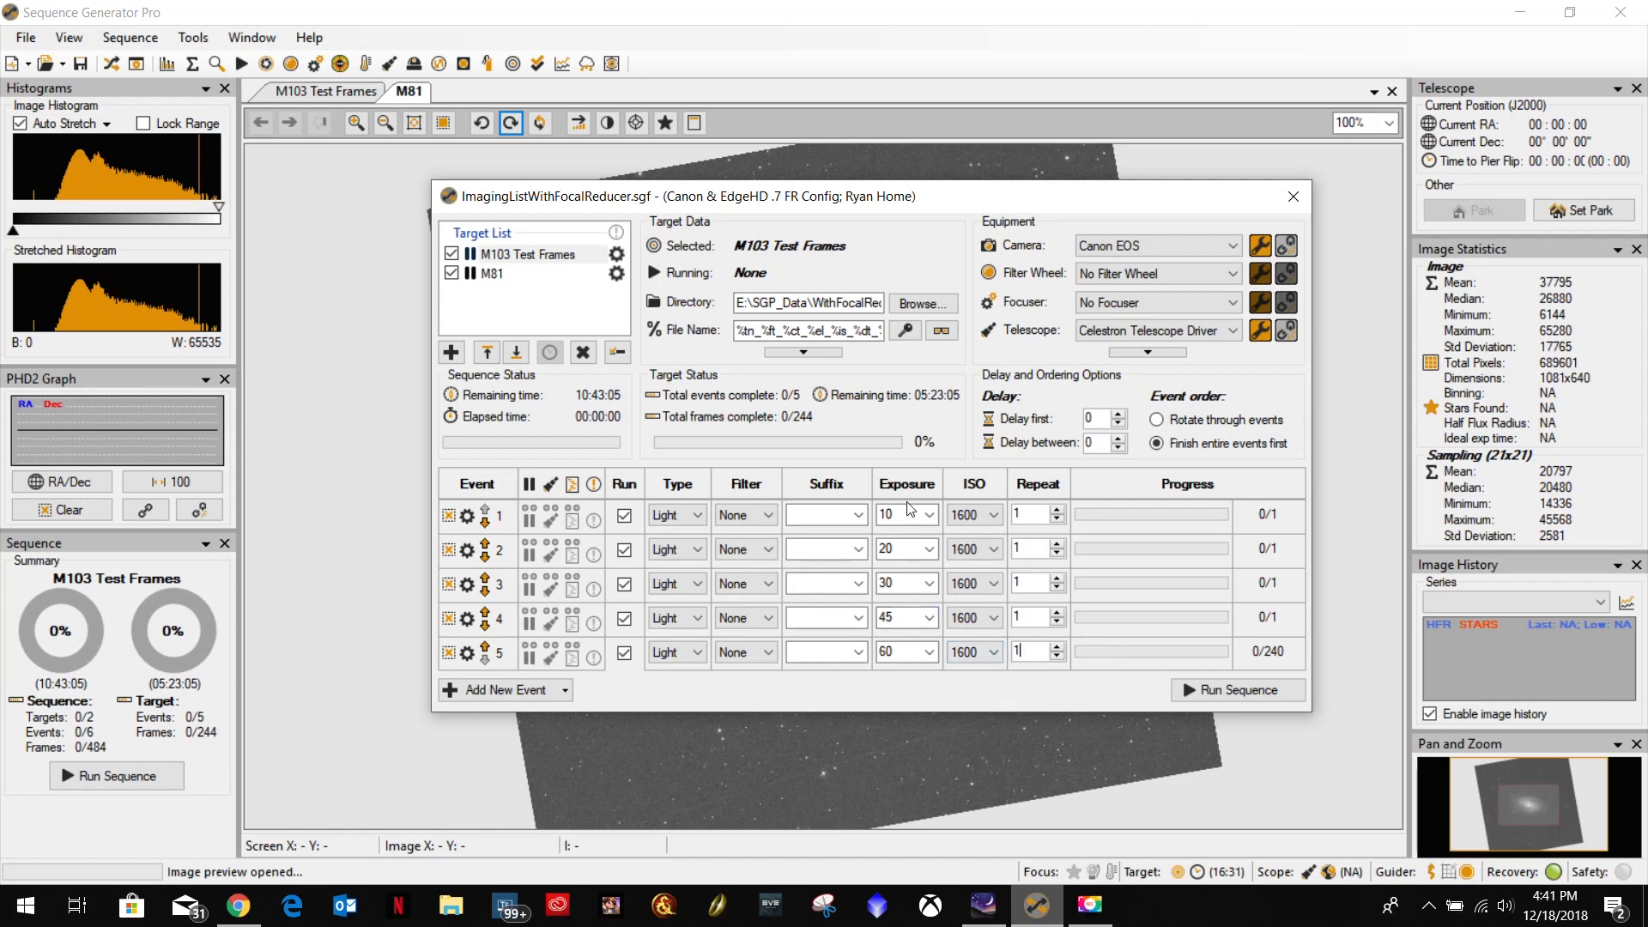
left_click(493, 275)
left_click(497, 254)
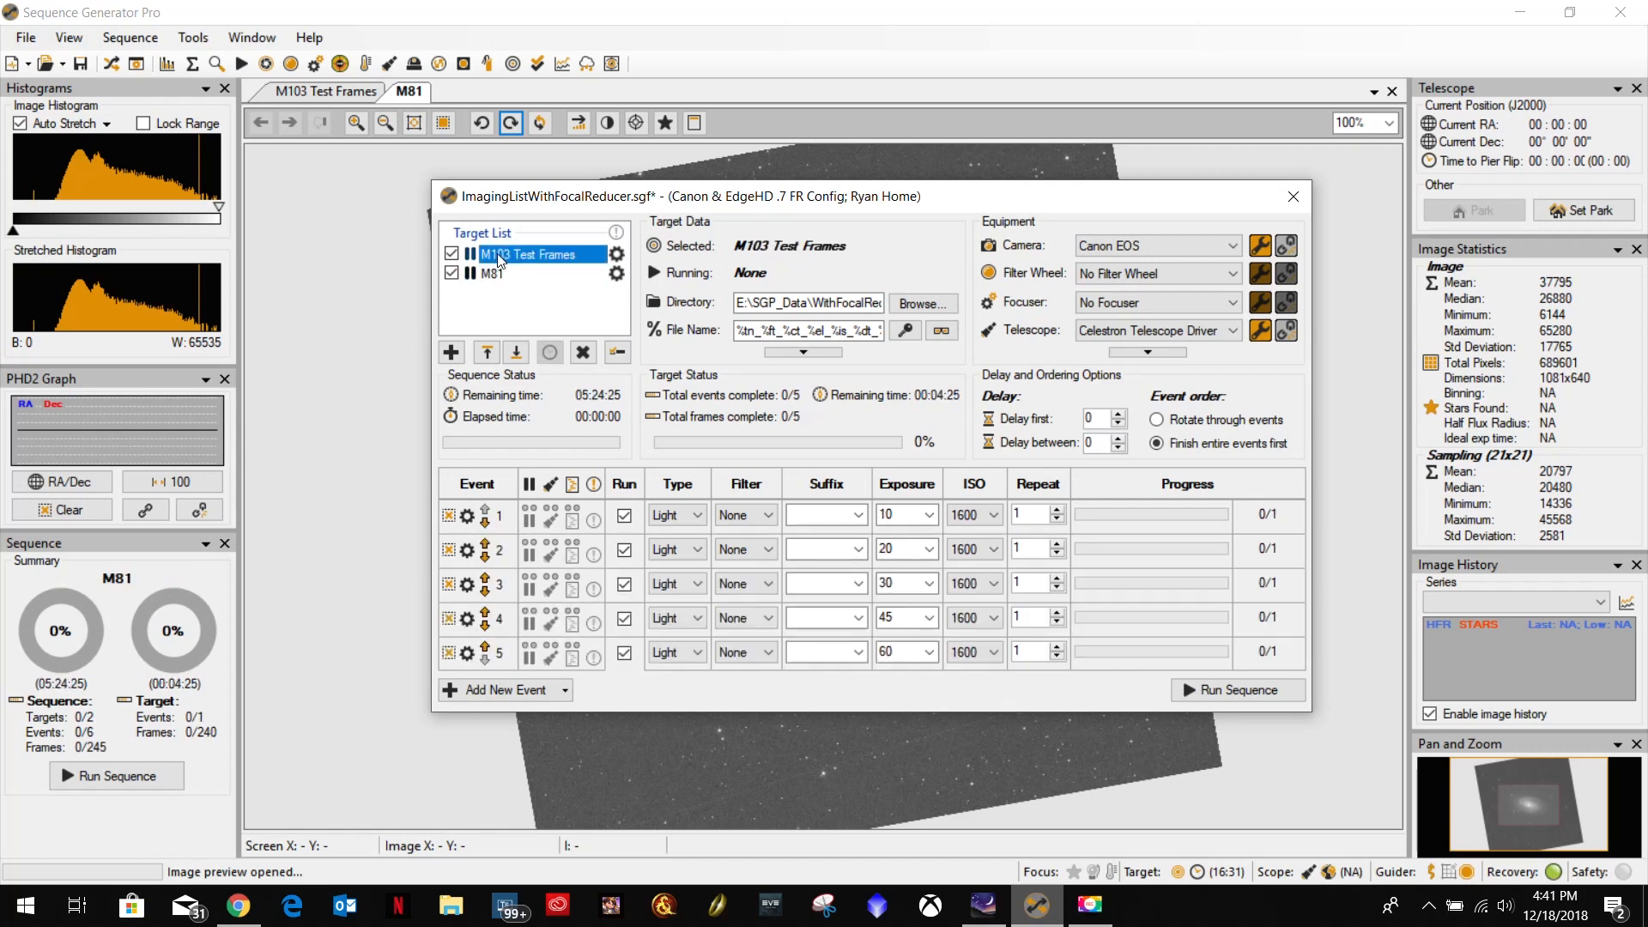
Recheck the M103 Test Frames time constraints without changing them, then save the sequence with both targets.
left_click(617, 256)
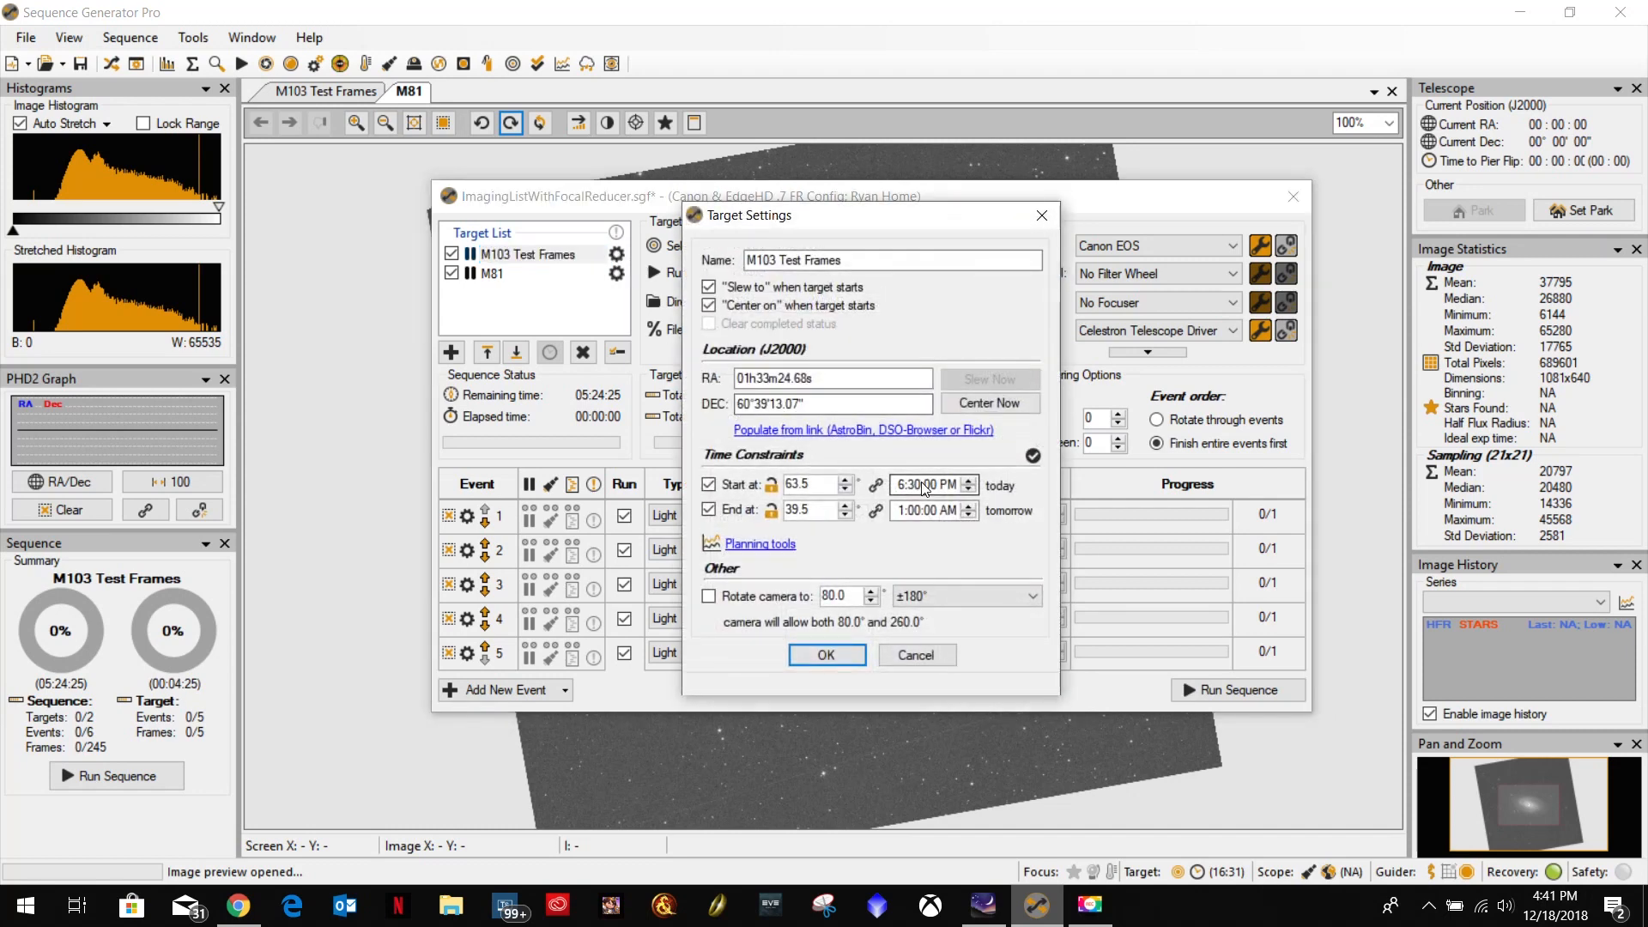
left_click(917, 656)
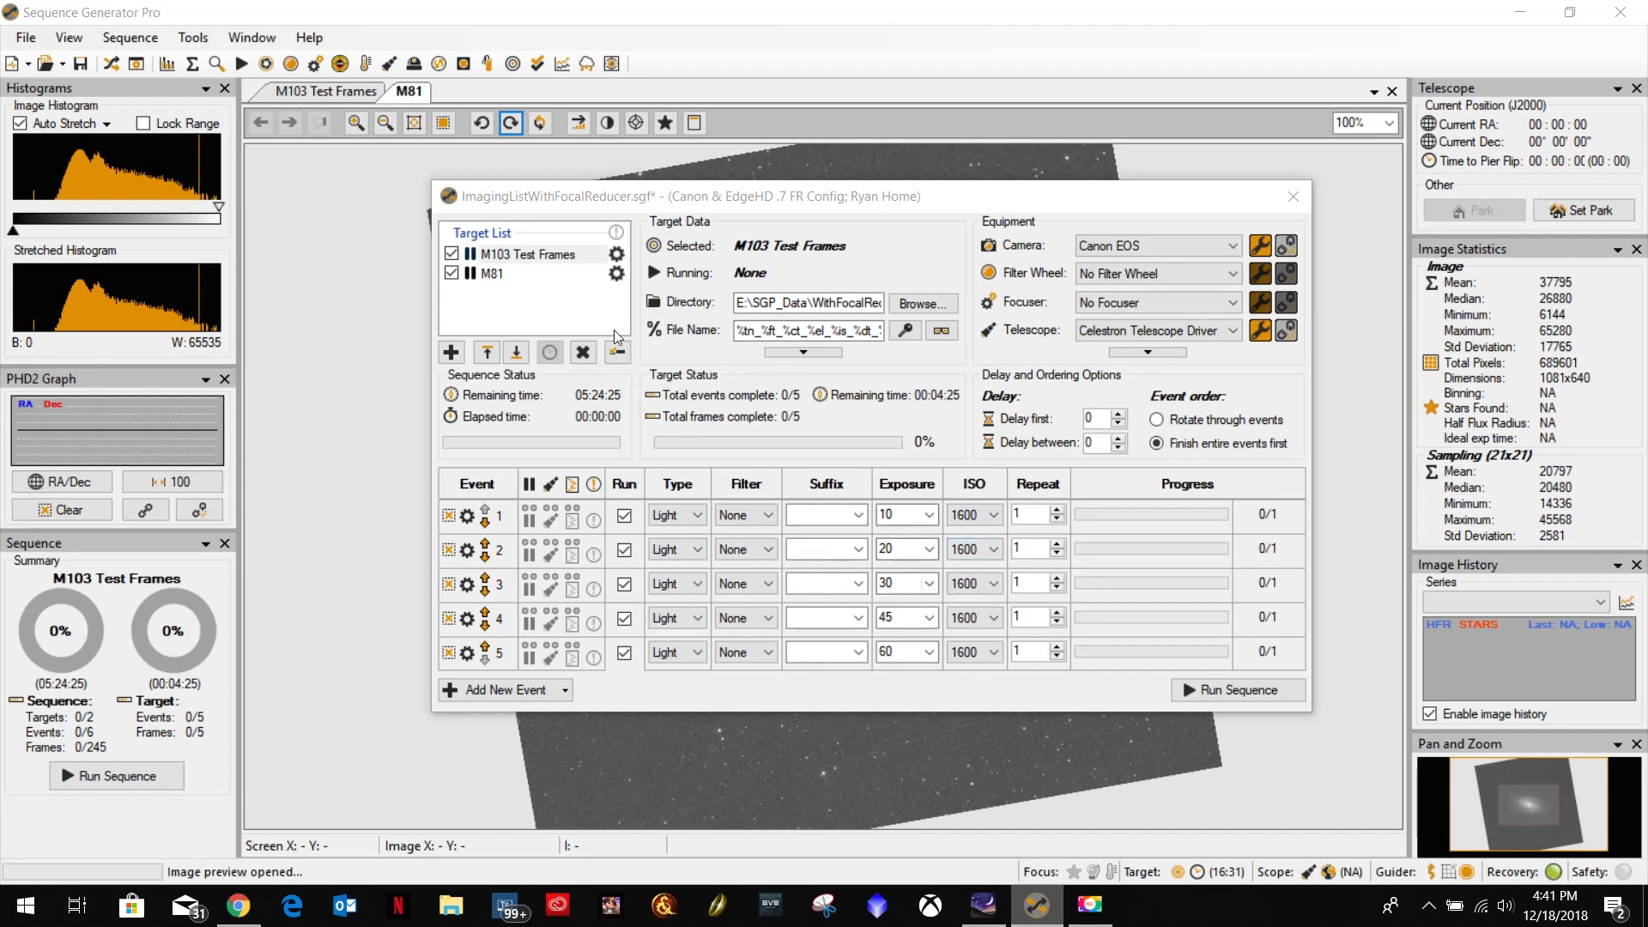
left_click(498, 274)
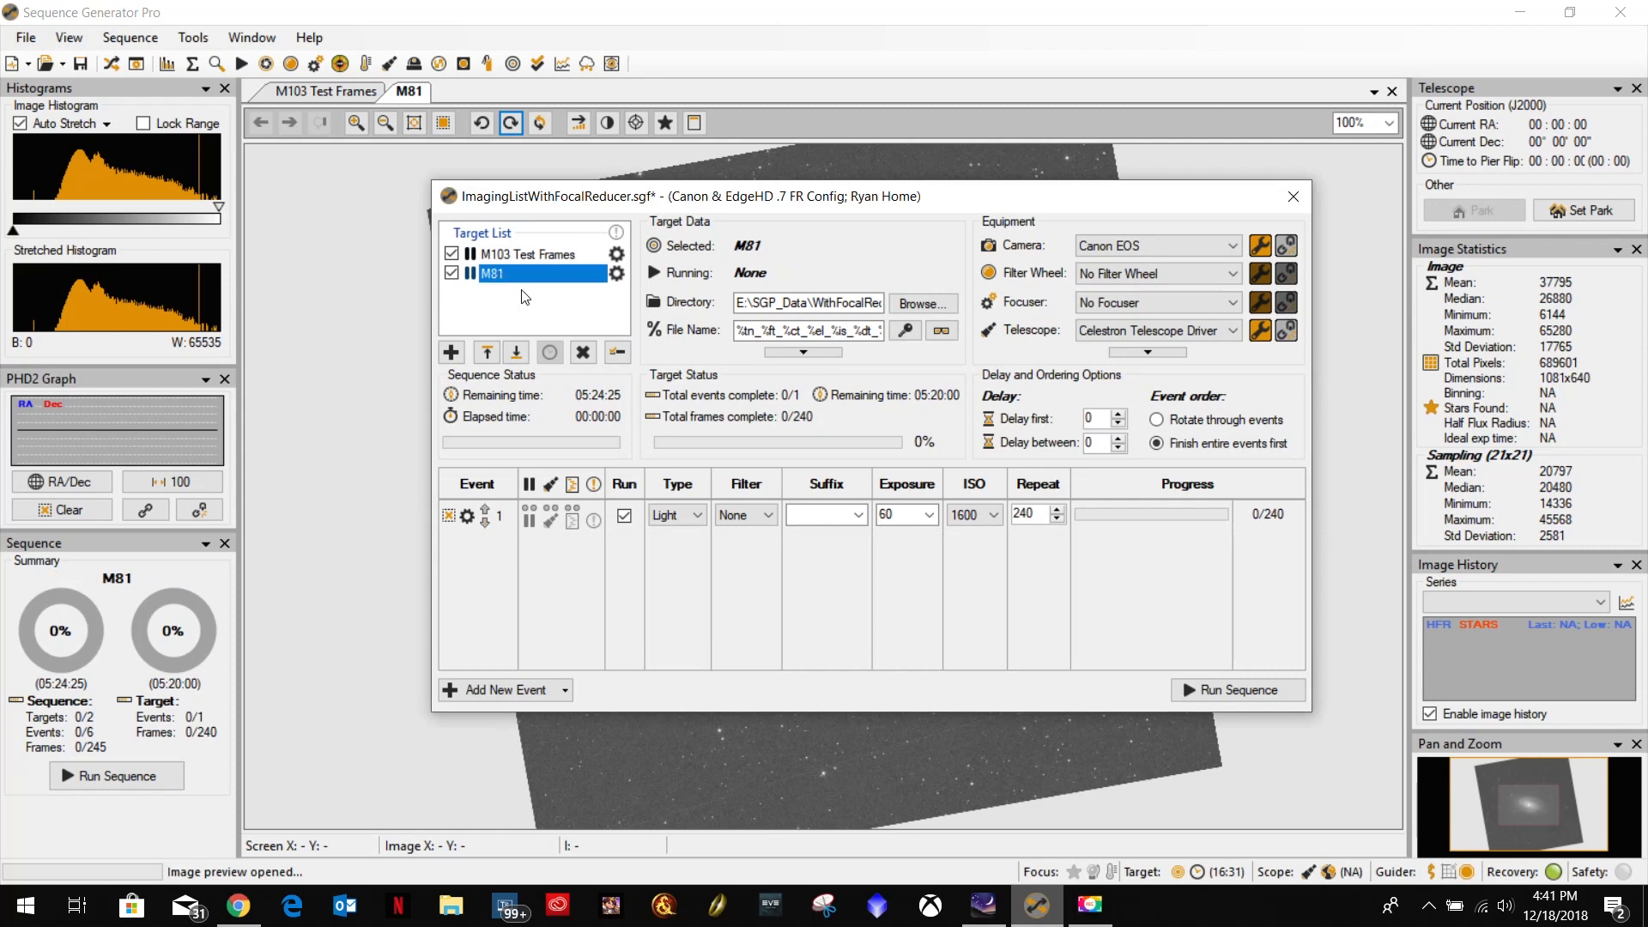
key("ctrl+s")
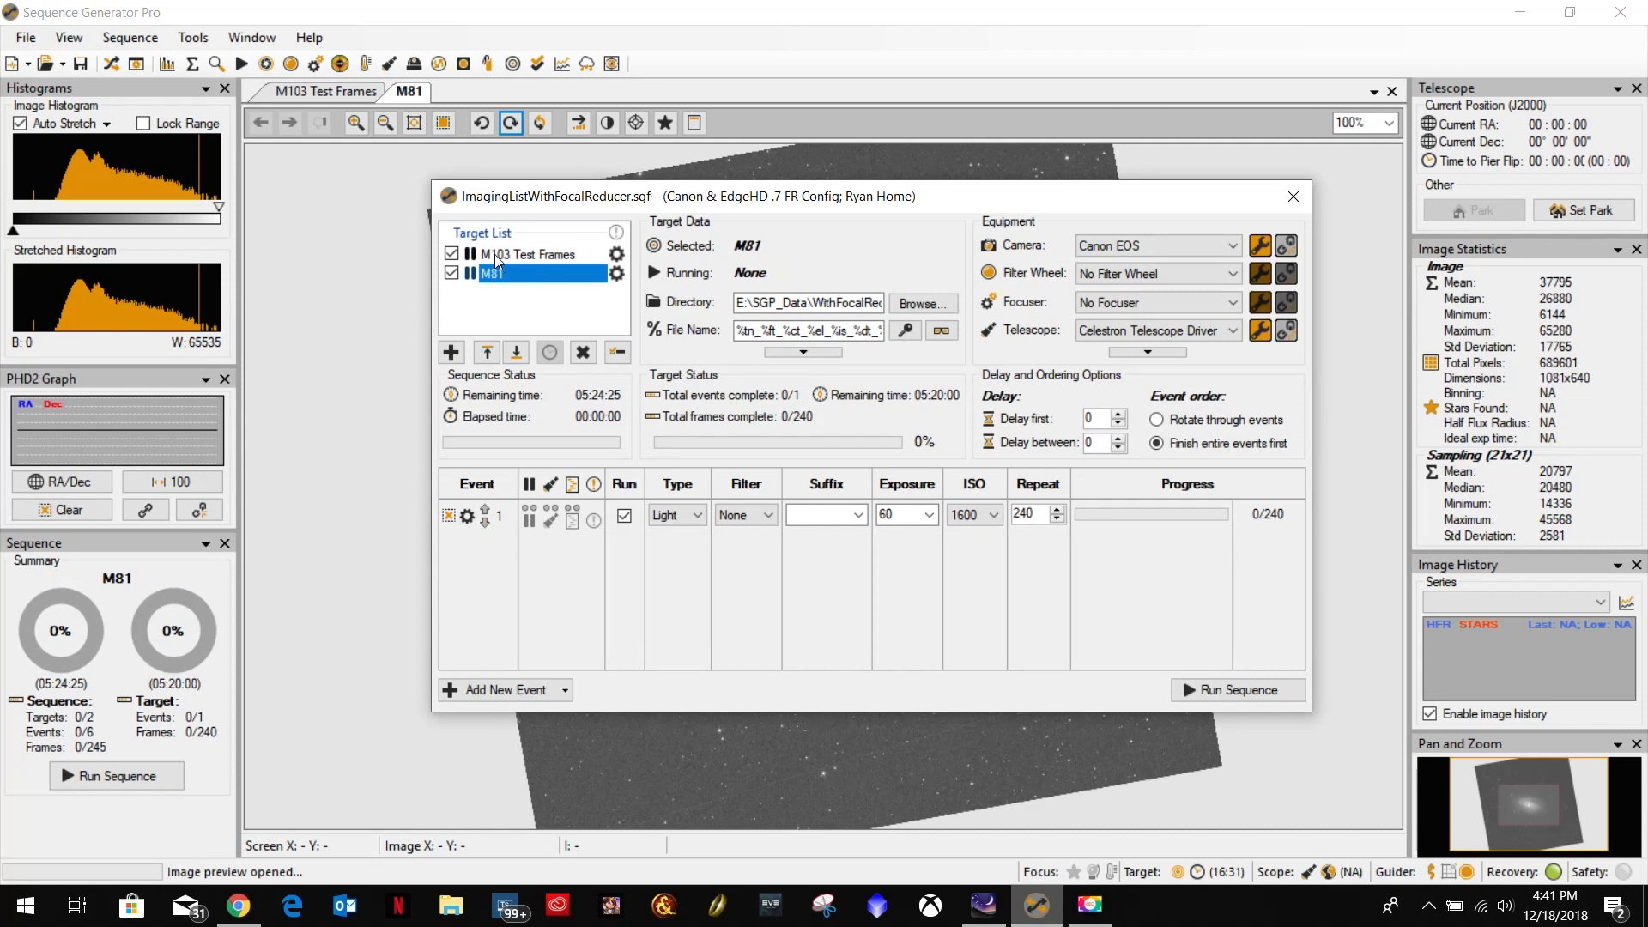
left_click(497, 255)
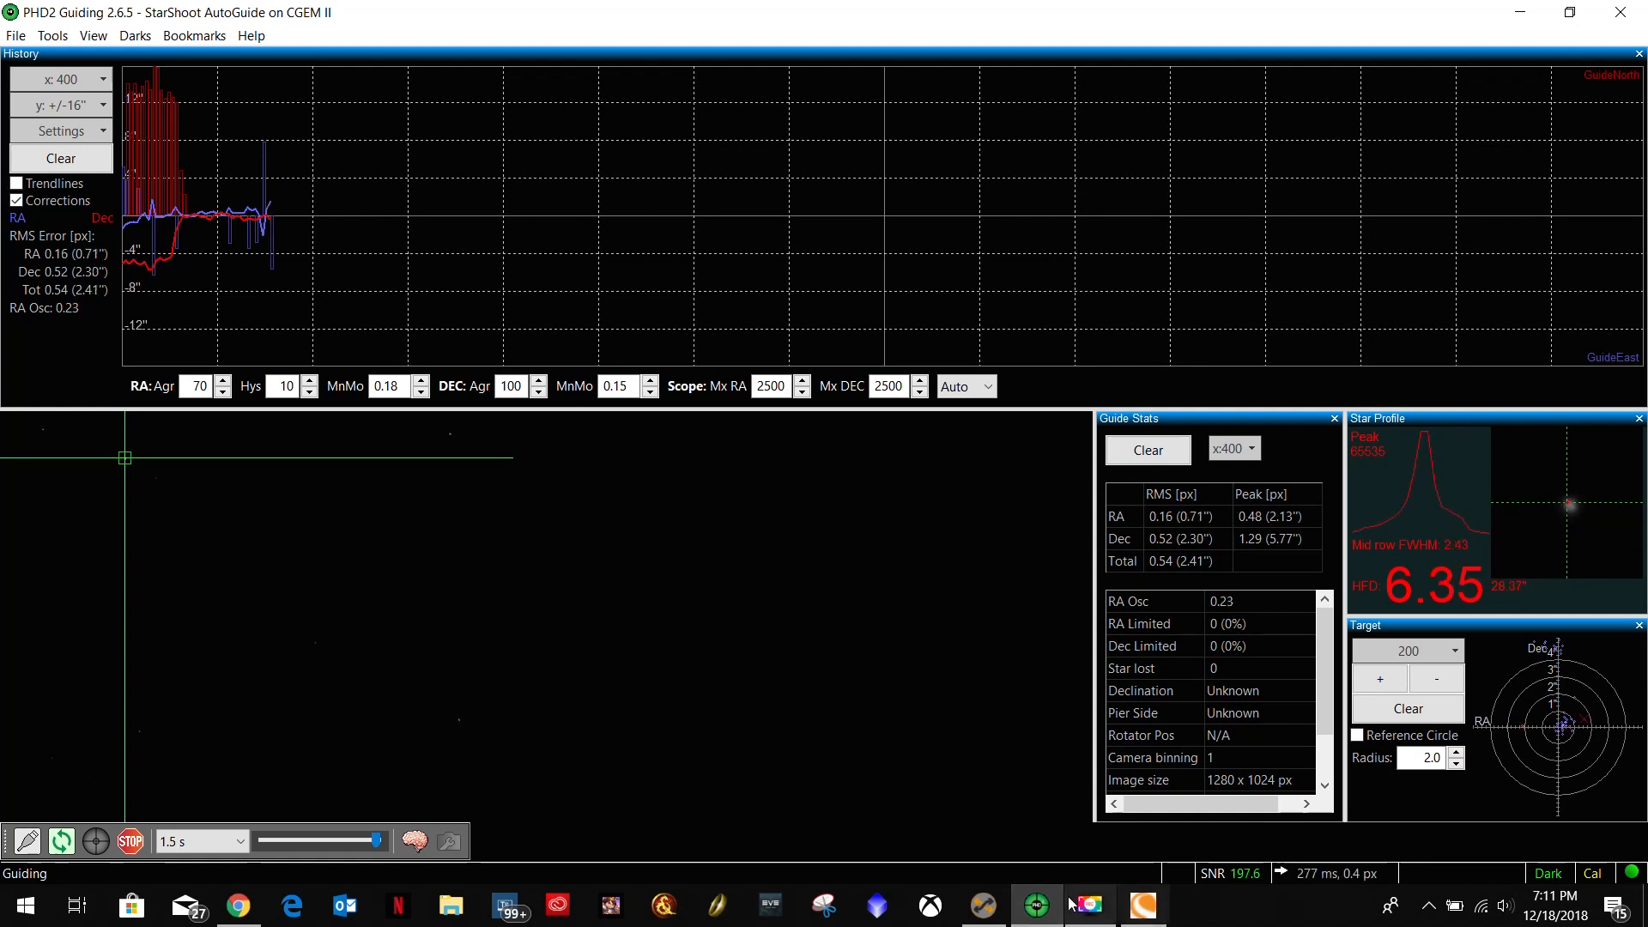
Run the M103 Test Frames sequence in Sequence Generator Pro, then switch back there from PHD2 Guiding to view the captured frame.
left_click(987, 908)
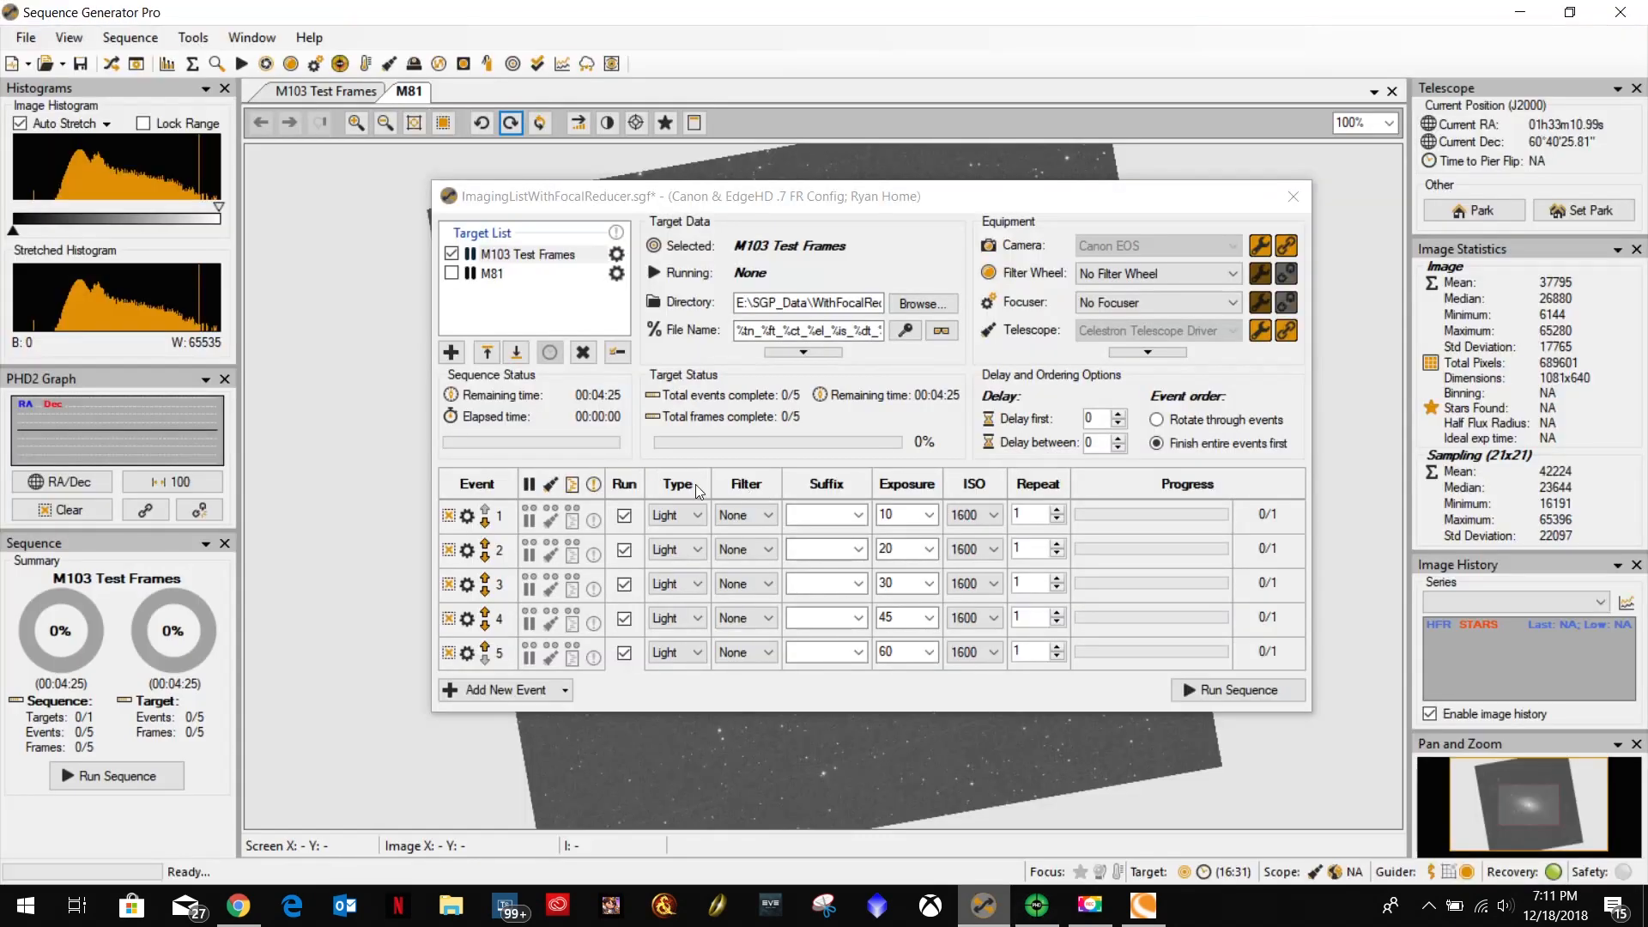
left_click(1227, 691)
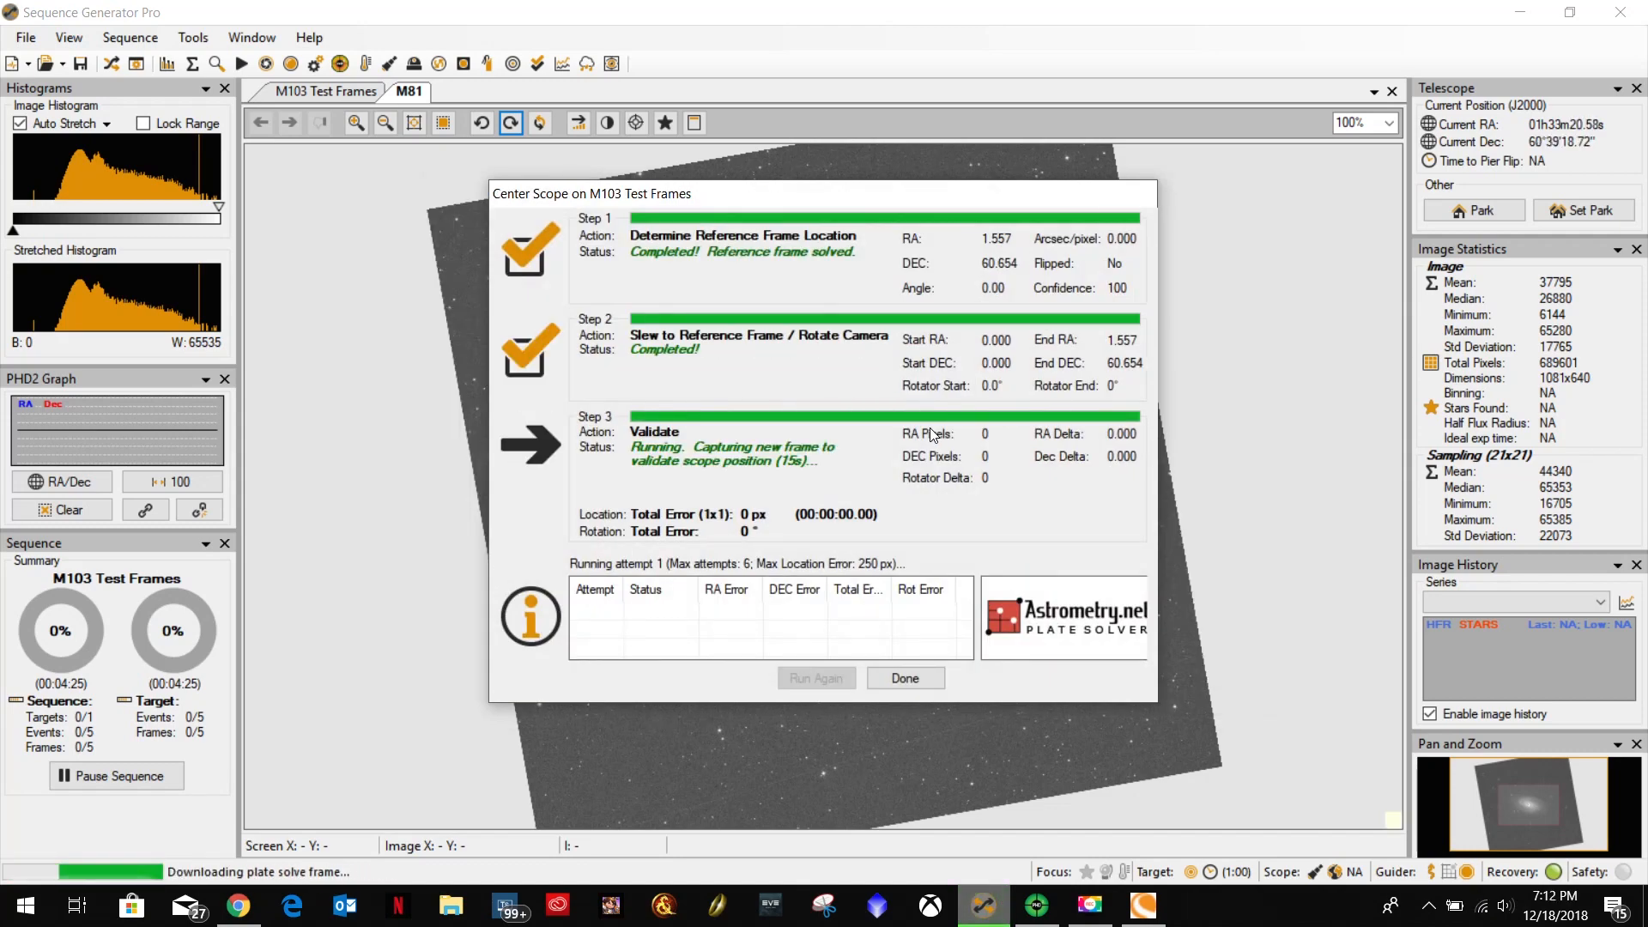
left_click_drag(936, 211, 446, 32)
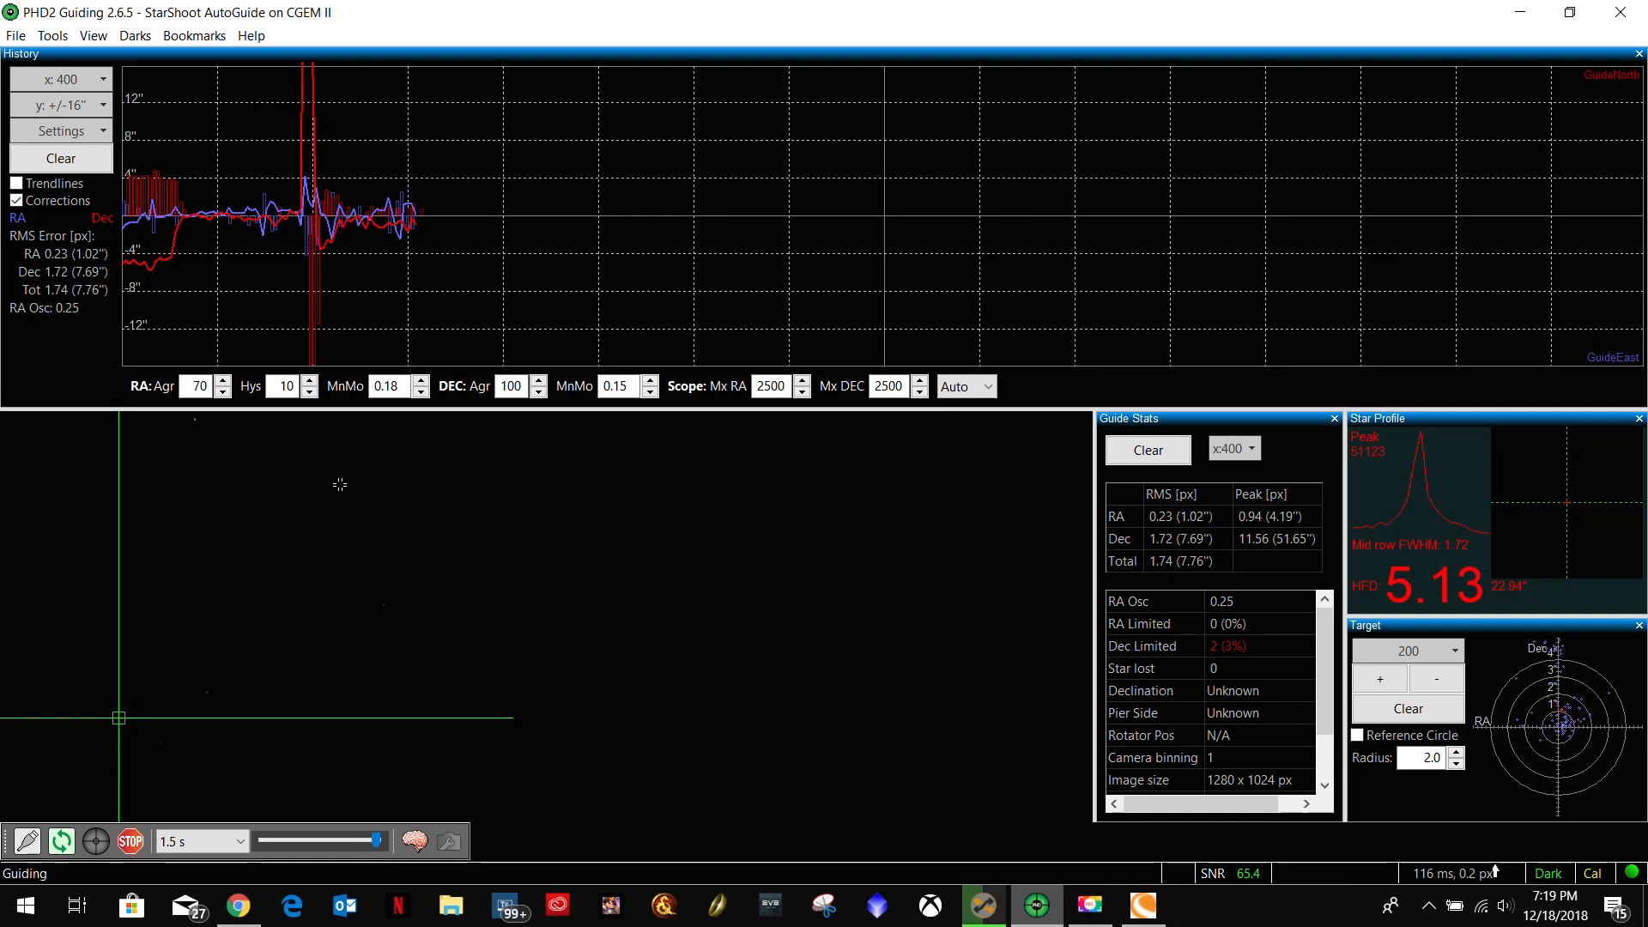
key("alt+Tab")
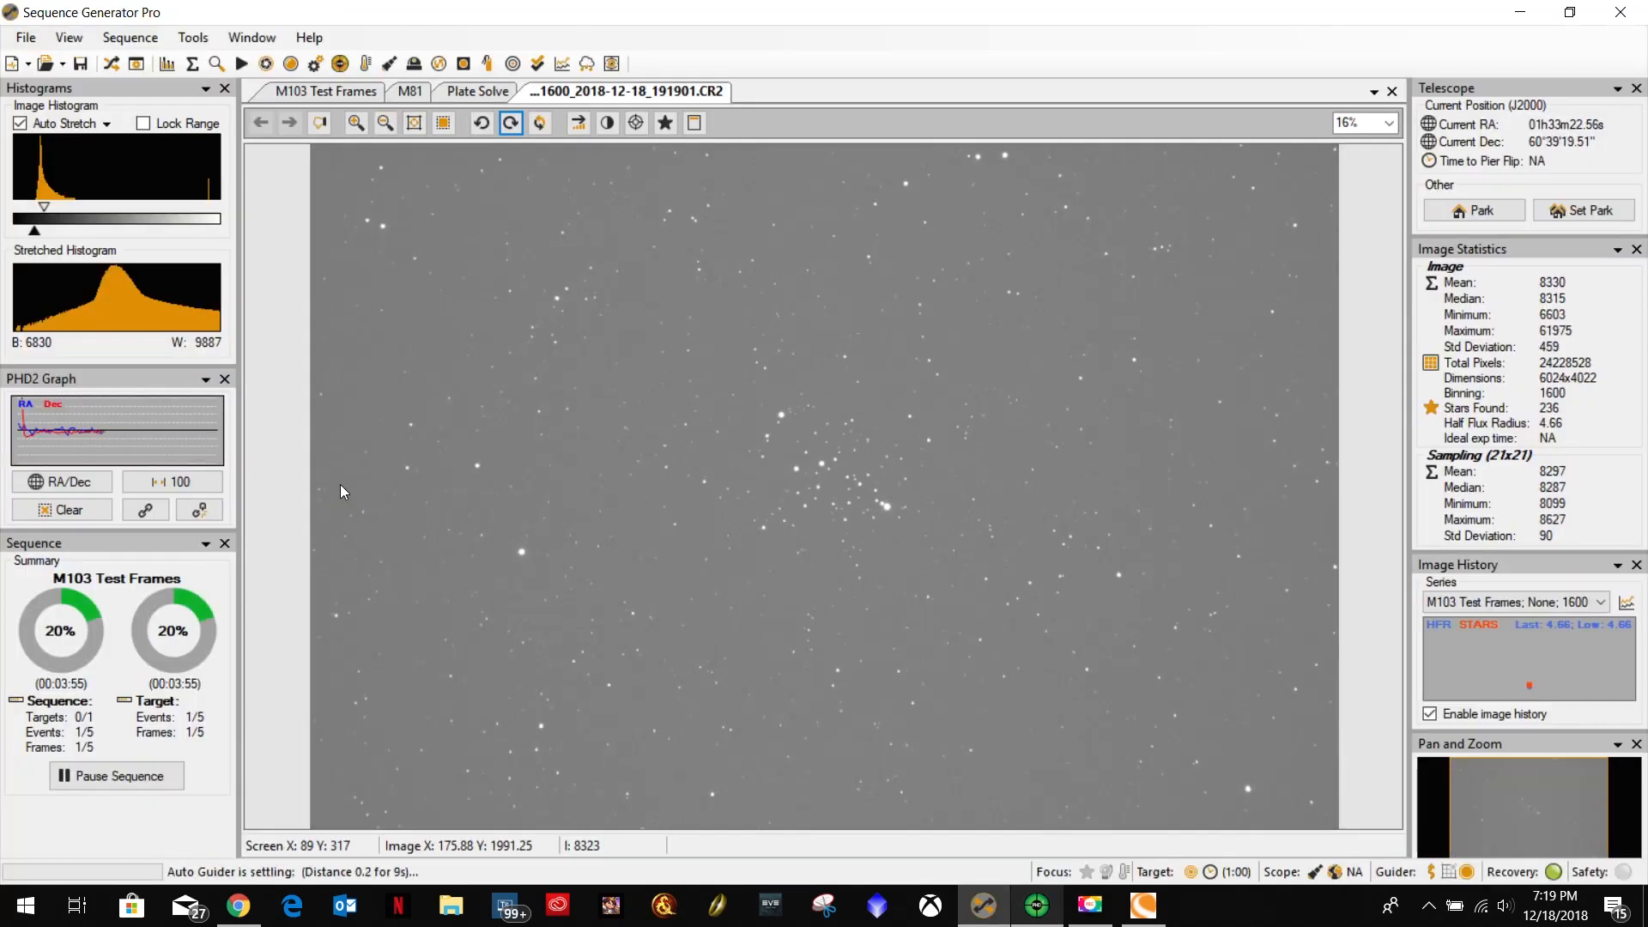